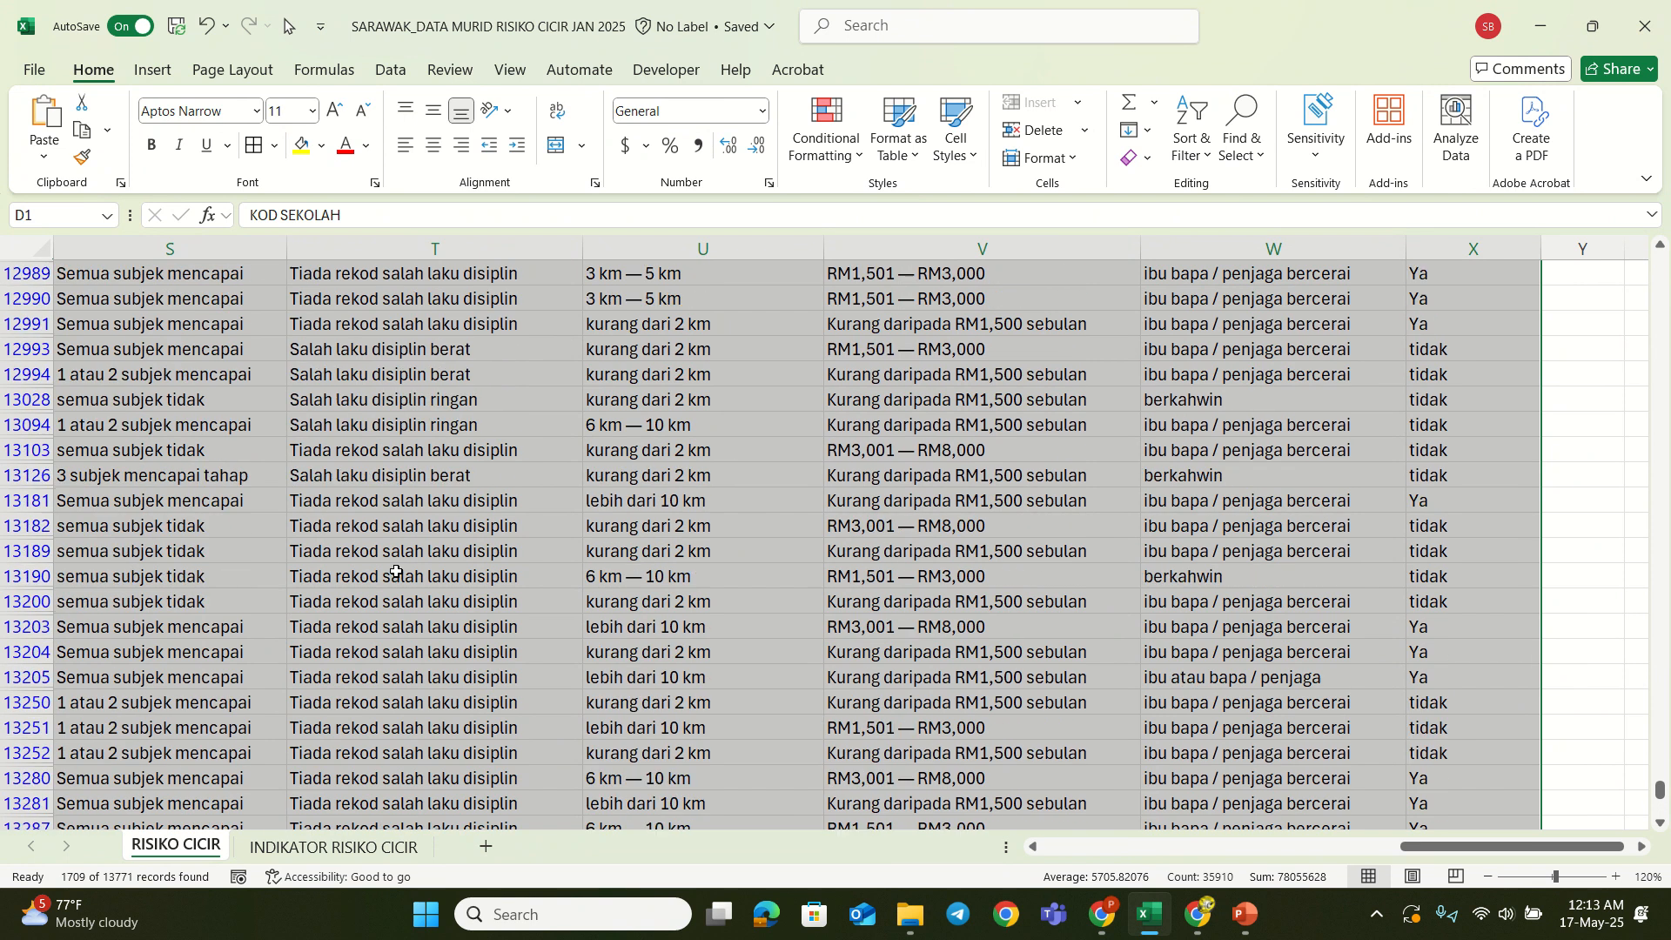
Step: Review the headers and indicator columns of the filtered dropout-risk data on the RISIKO CICIR sheet
scroll(403, 577, up, 20)
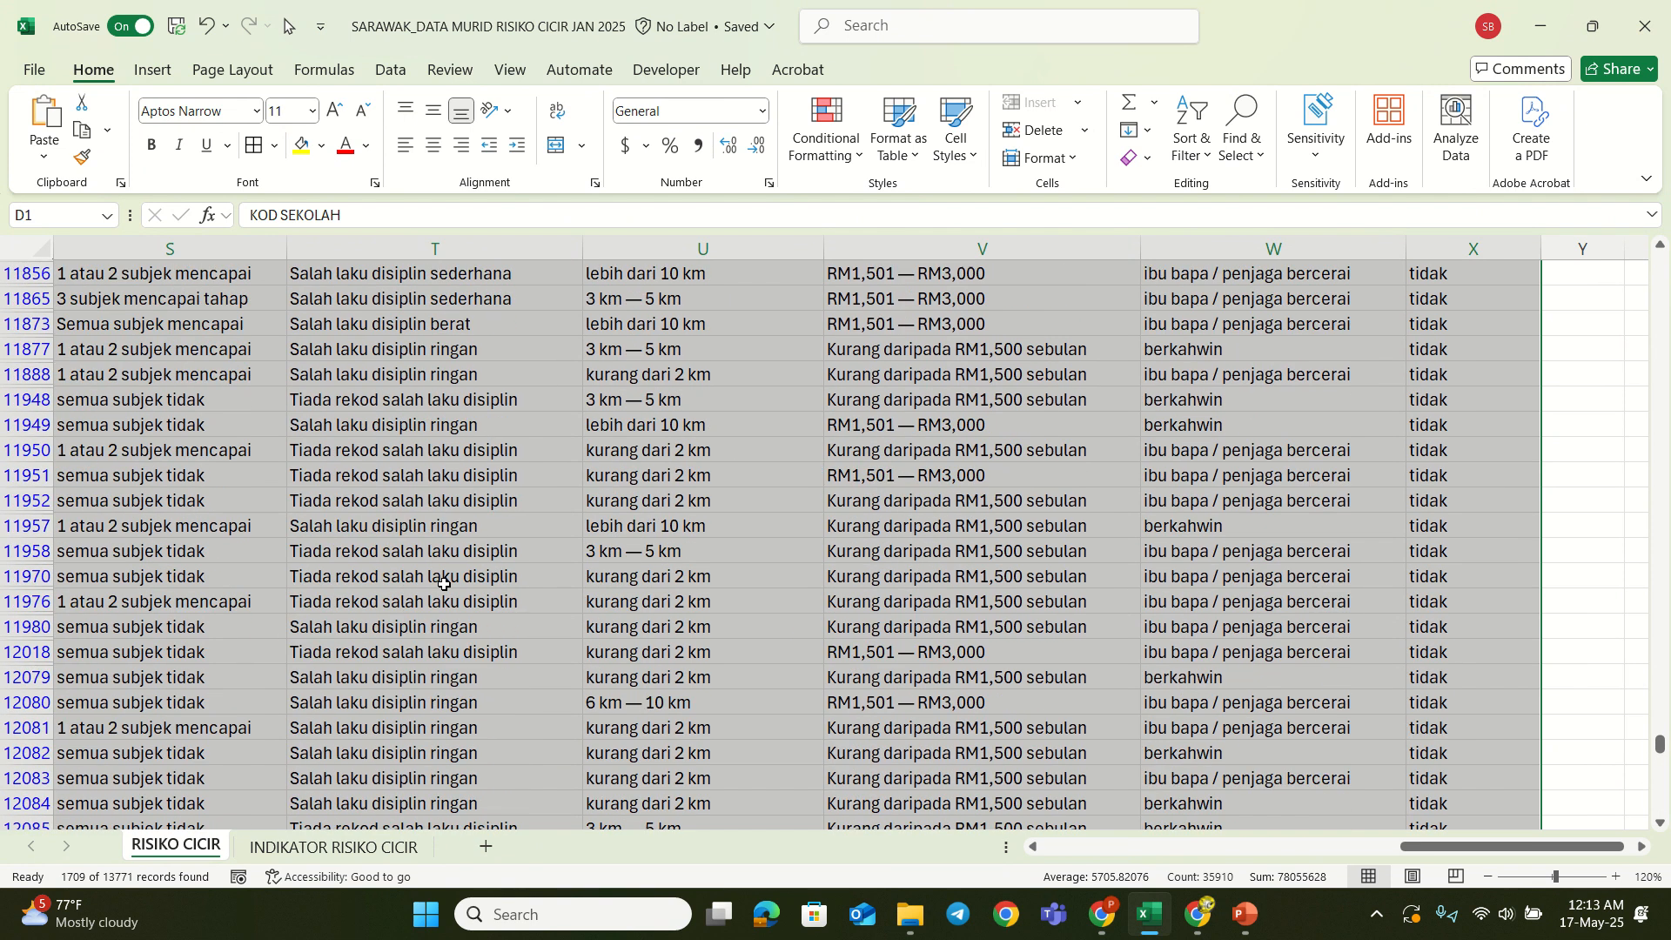
drag(1660, 738, 1660, 262)
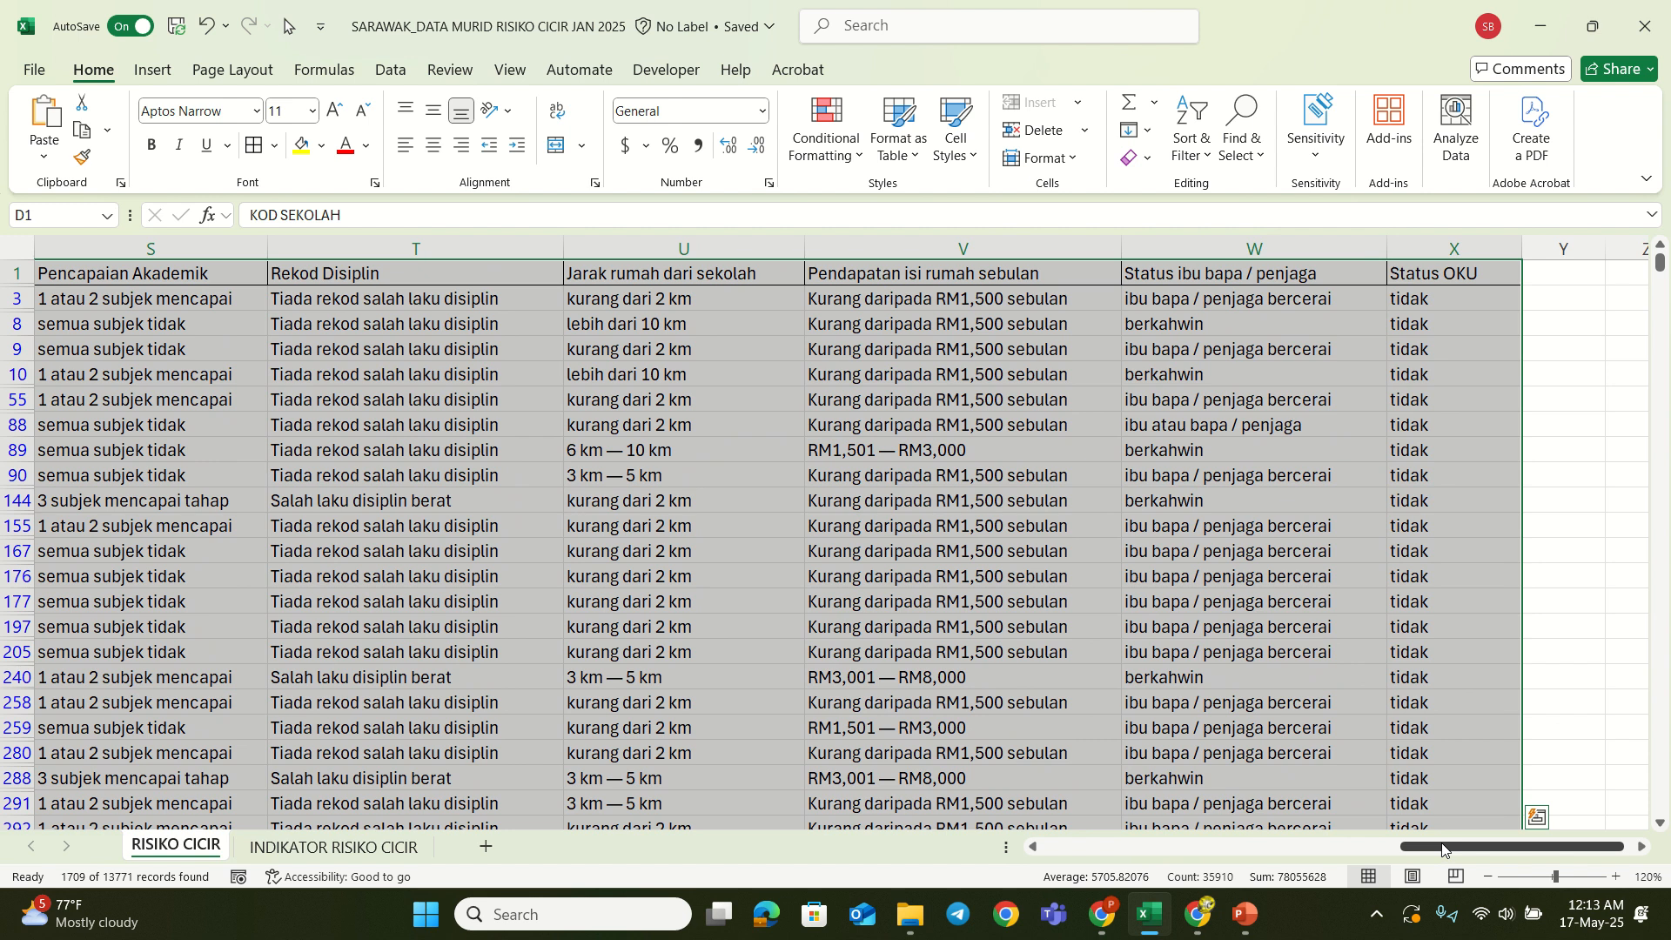
drag(1442, 849, 1356, 848)
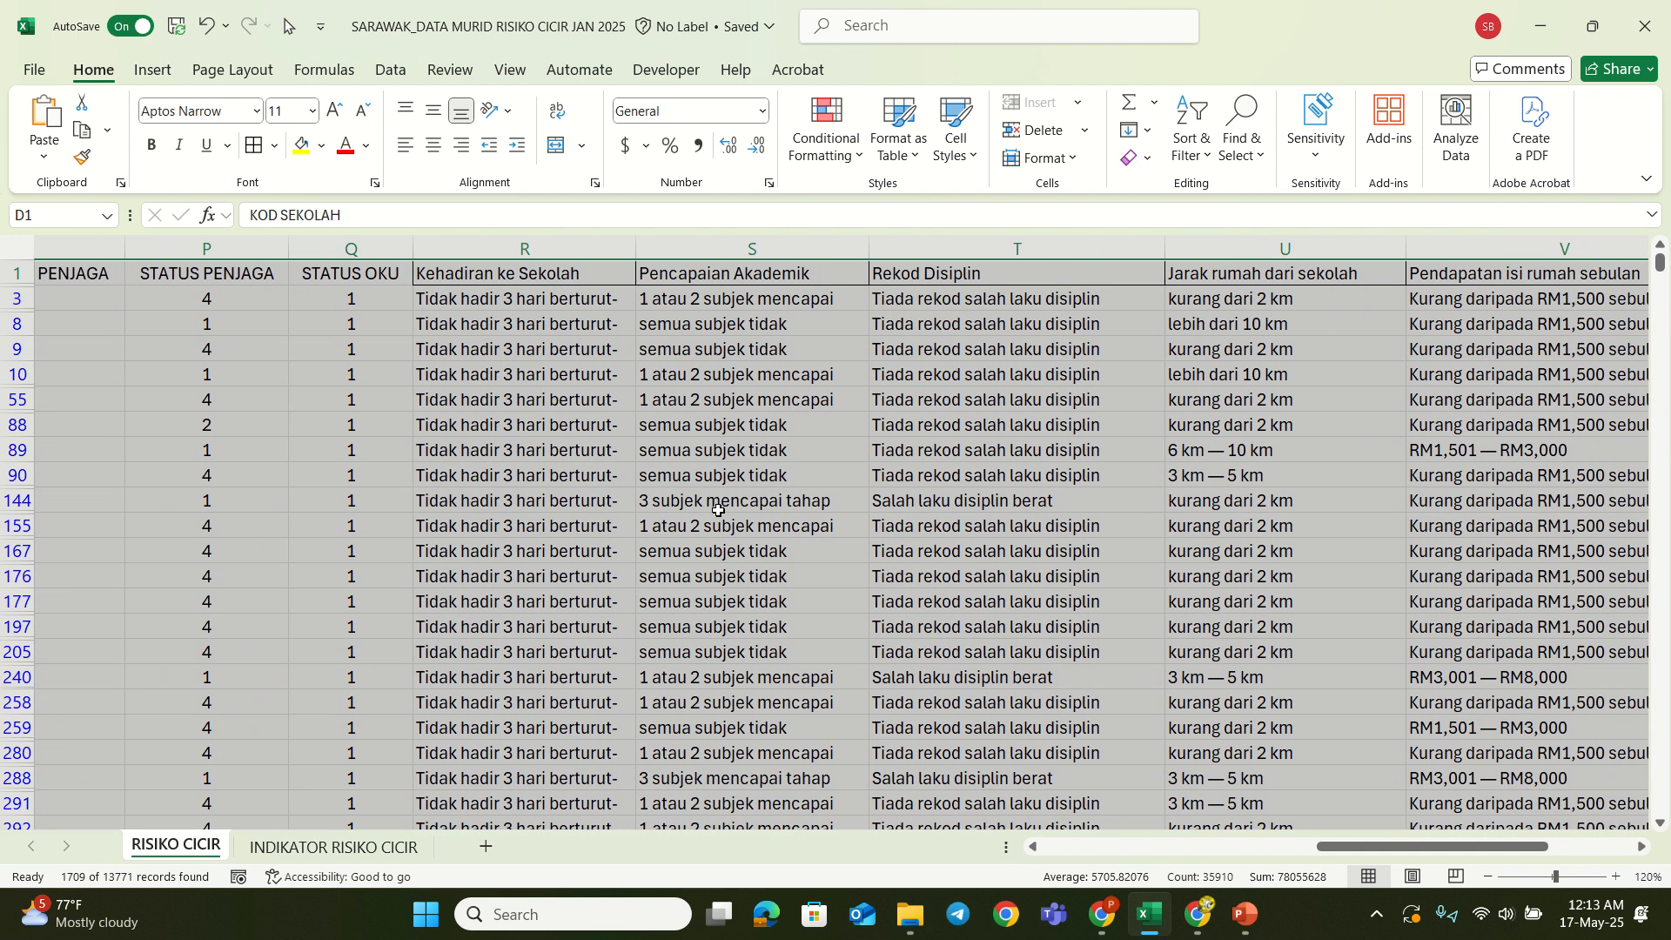
click(470, 273)
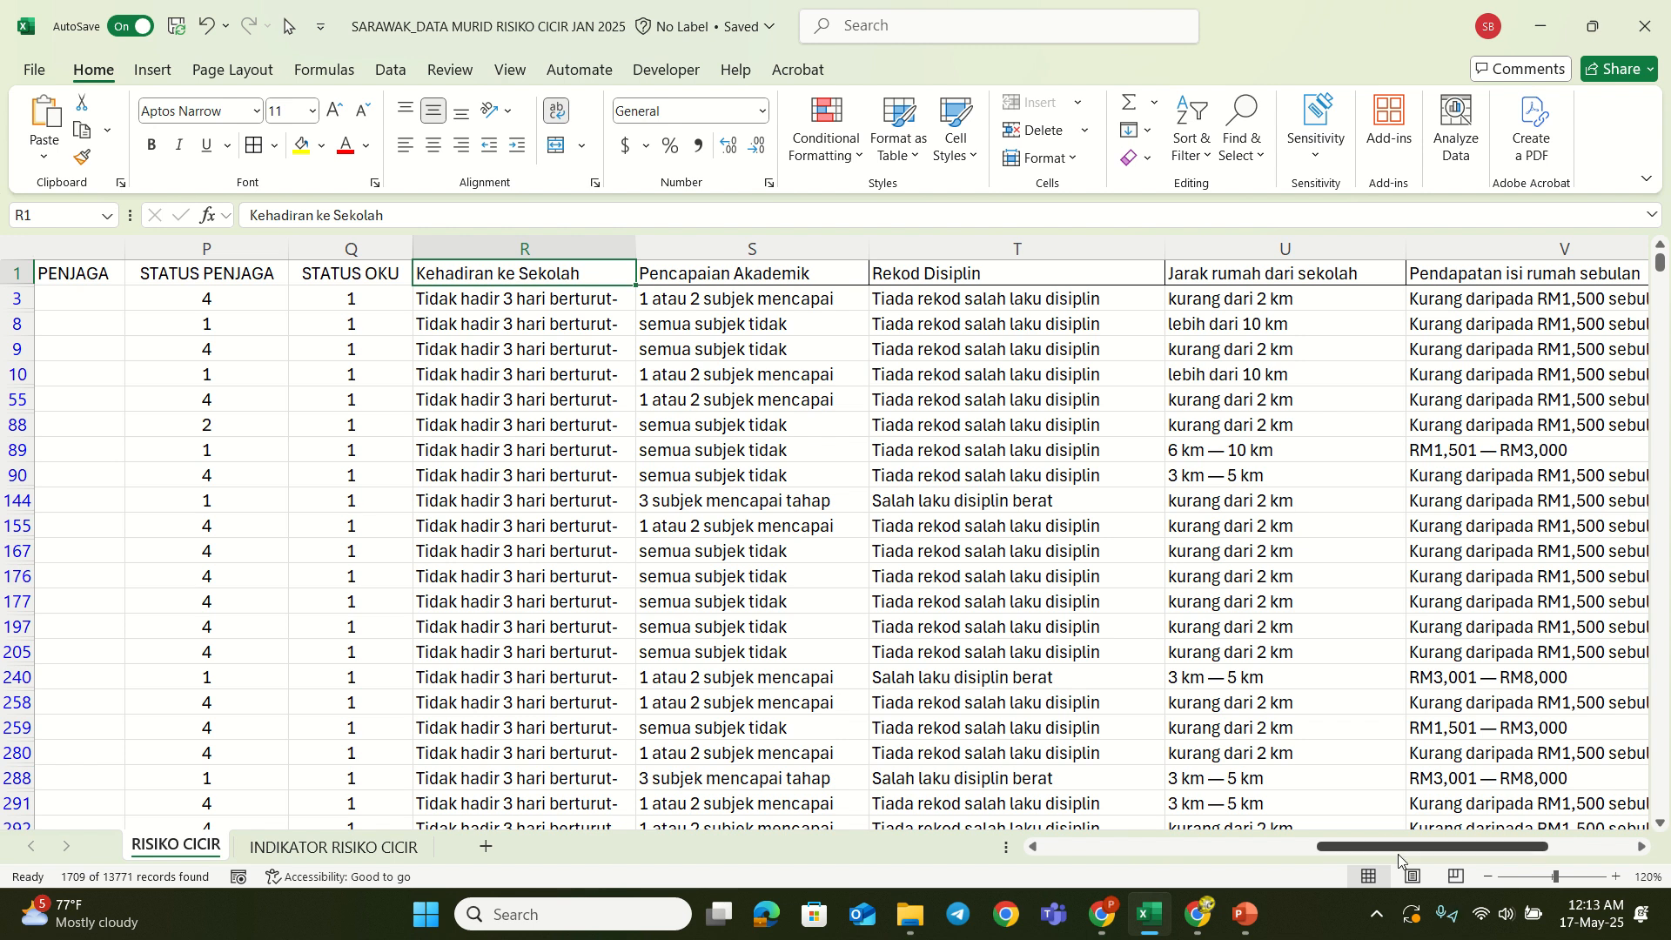
drag(1421, 848, 1317, 849)
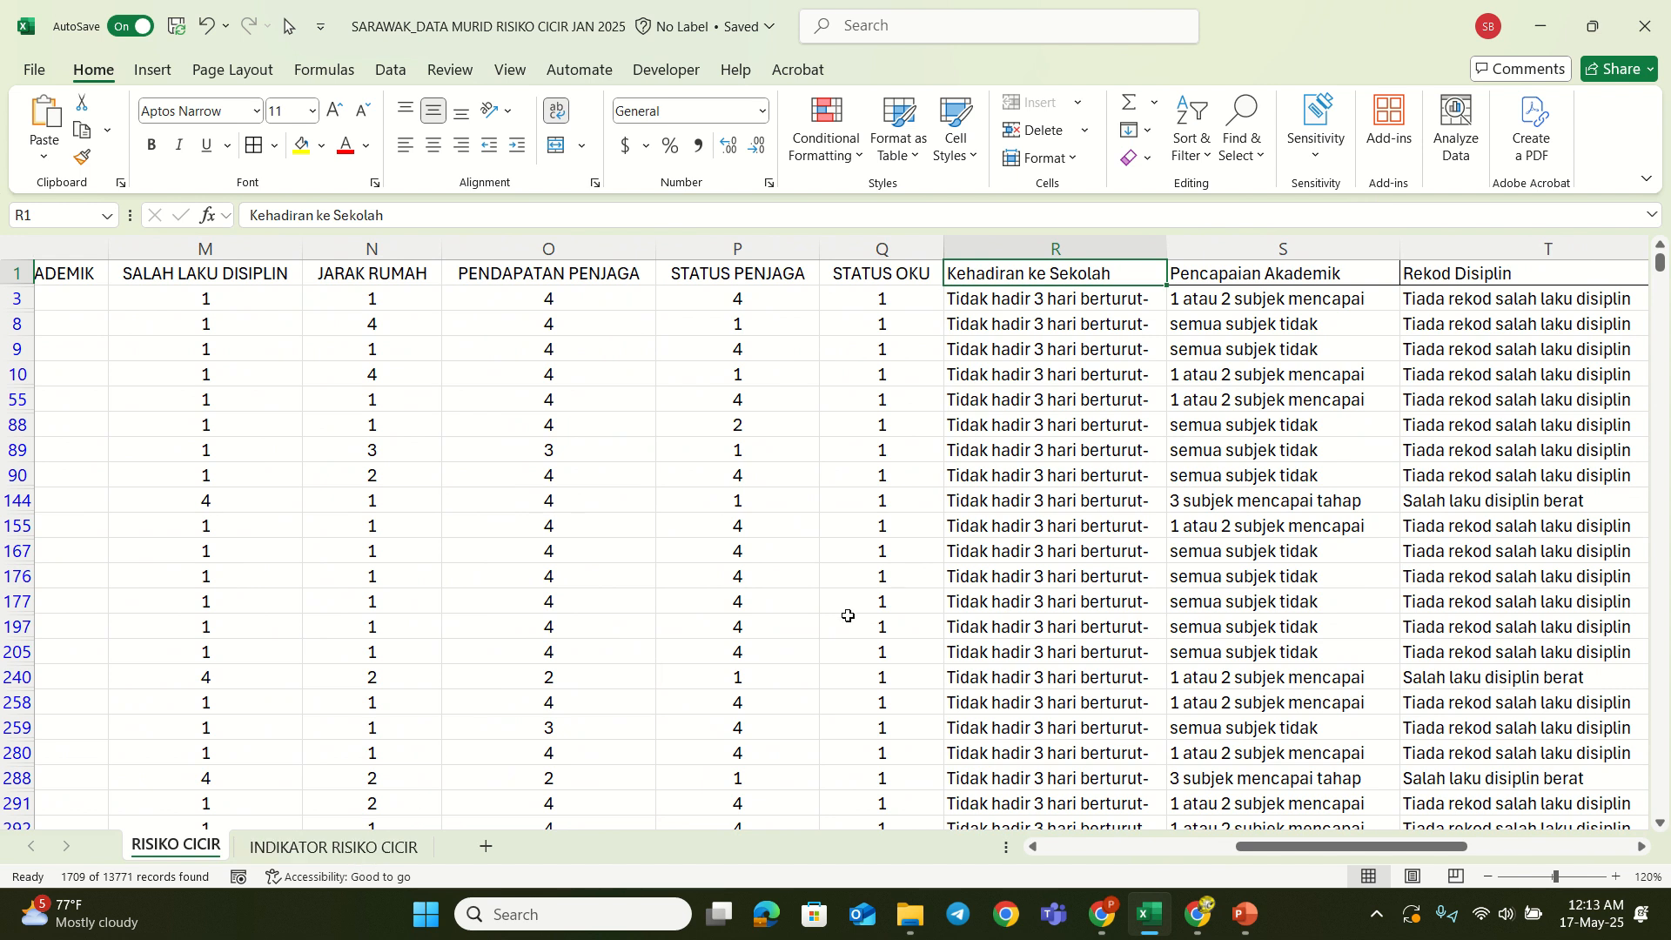
Step: Switch to the untitled Google Sheets spreadsheet in Chrome and review its header cells from A1 through F1
click(1549, 33)
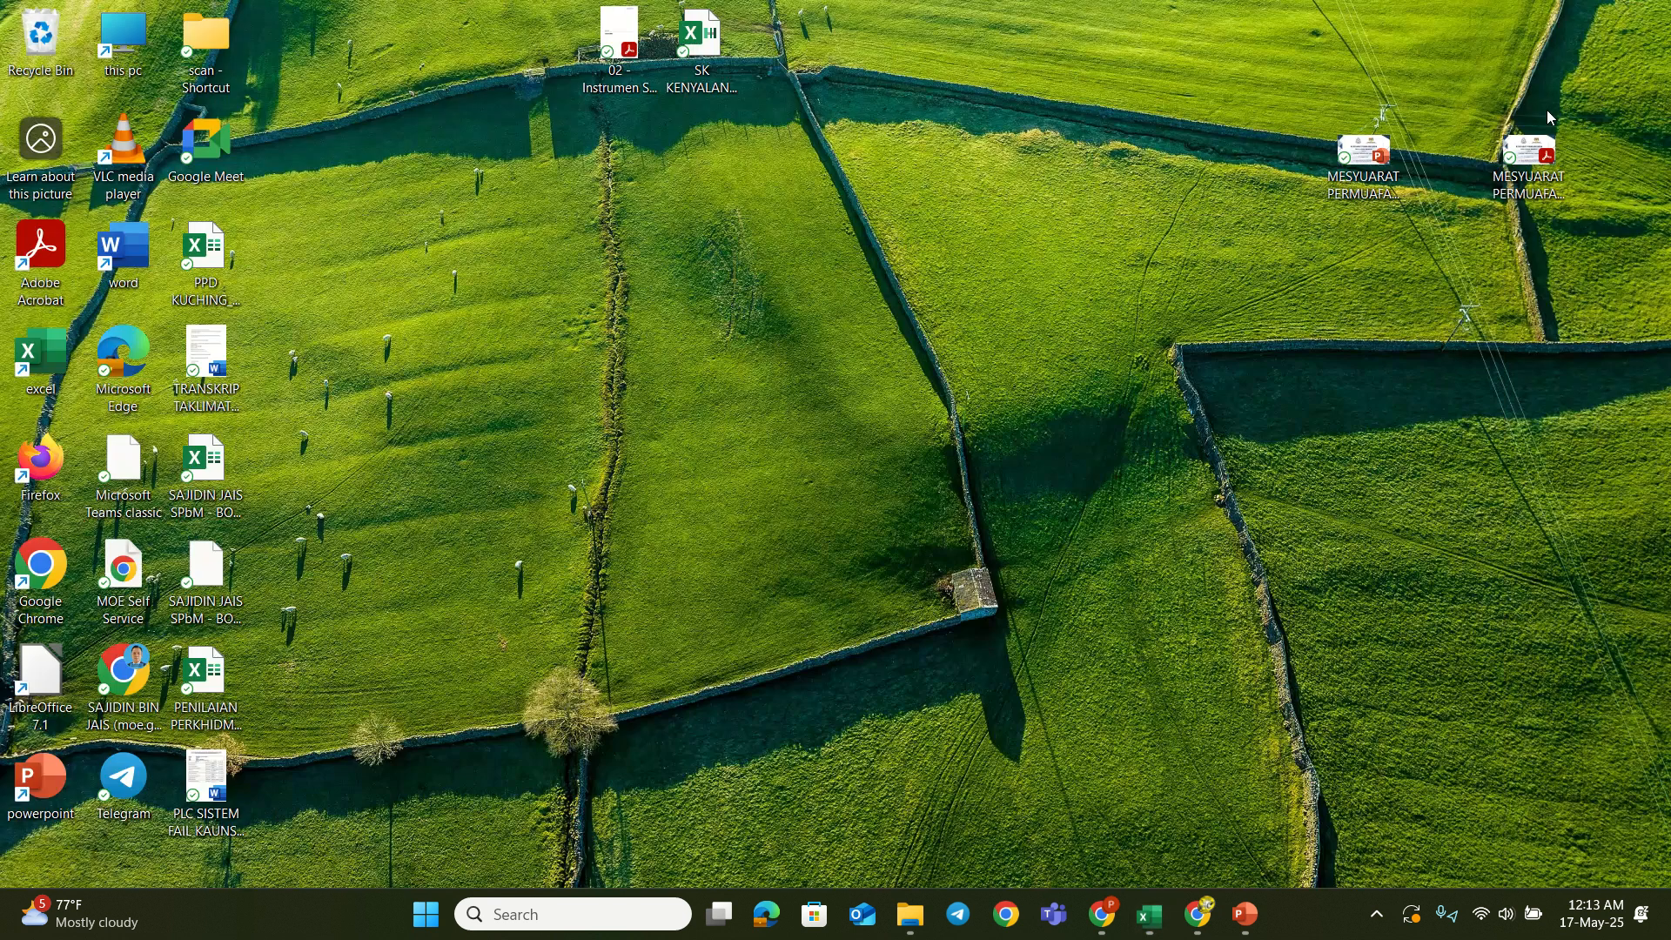
click(1110, 922)
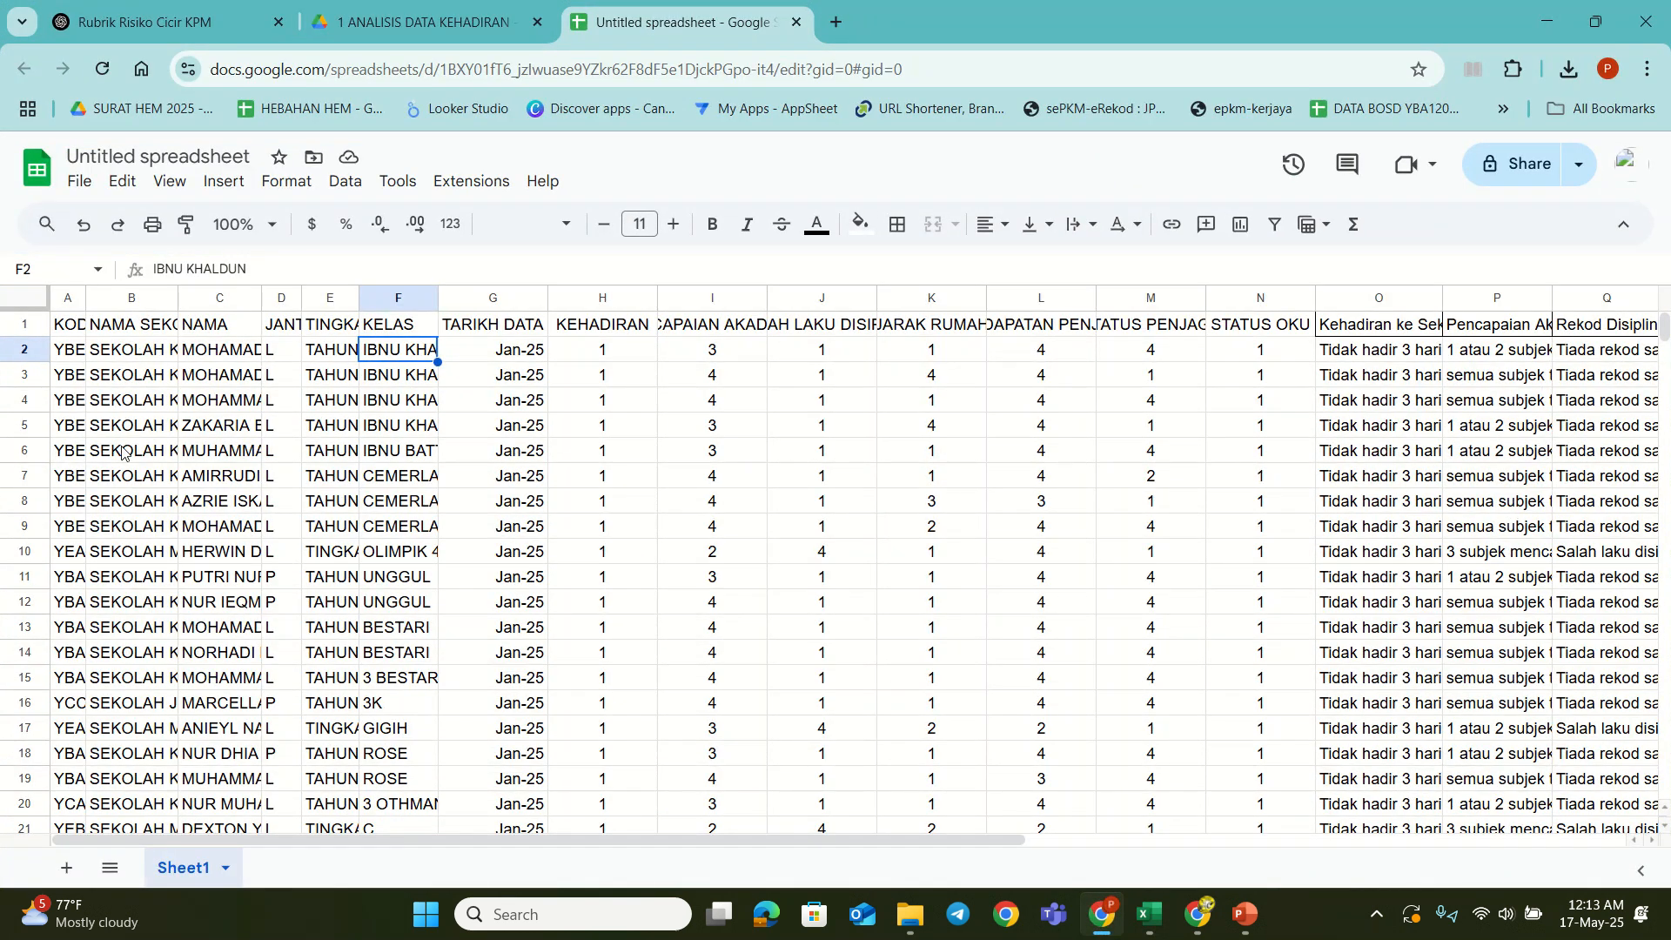
click(70, 331)
click(114, 338)
click(218, 326)
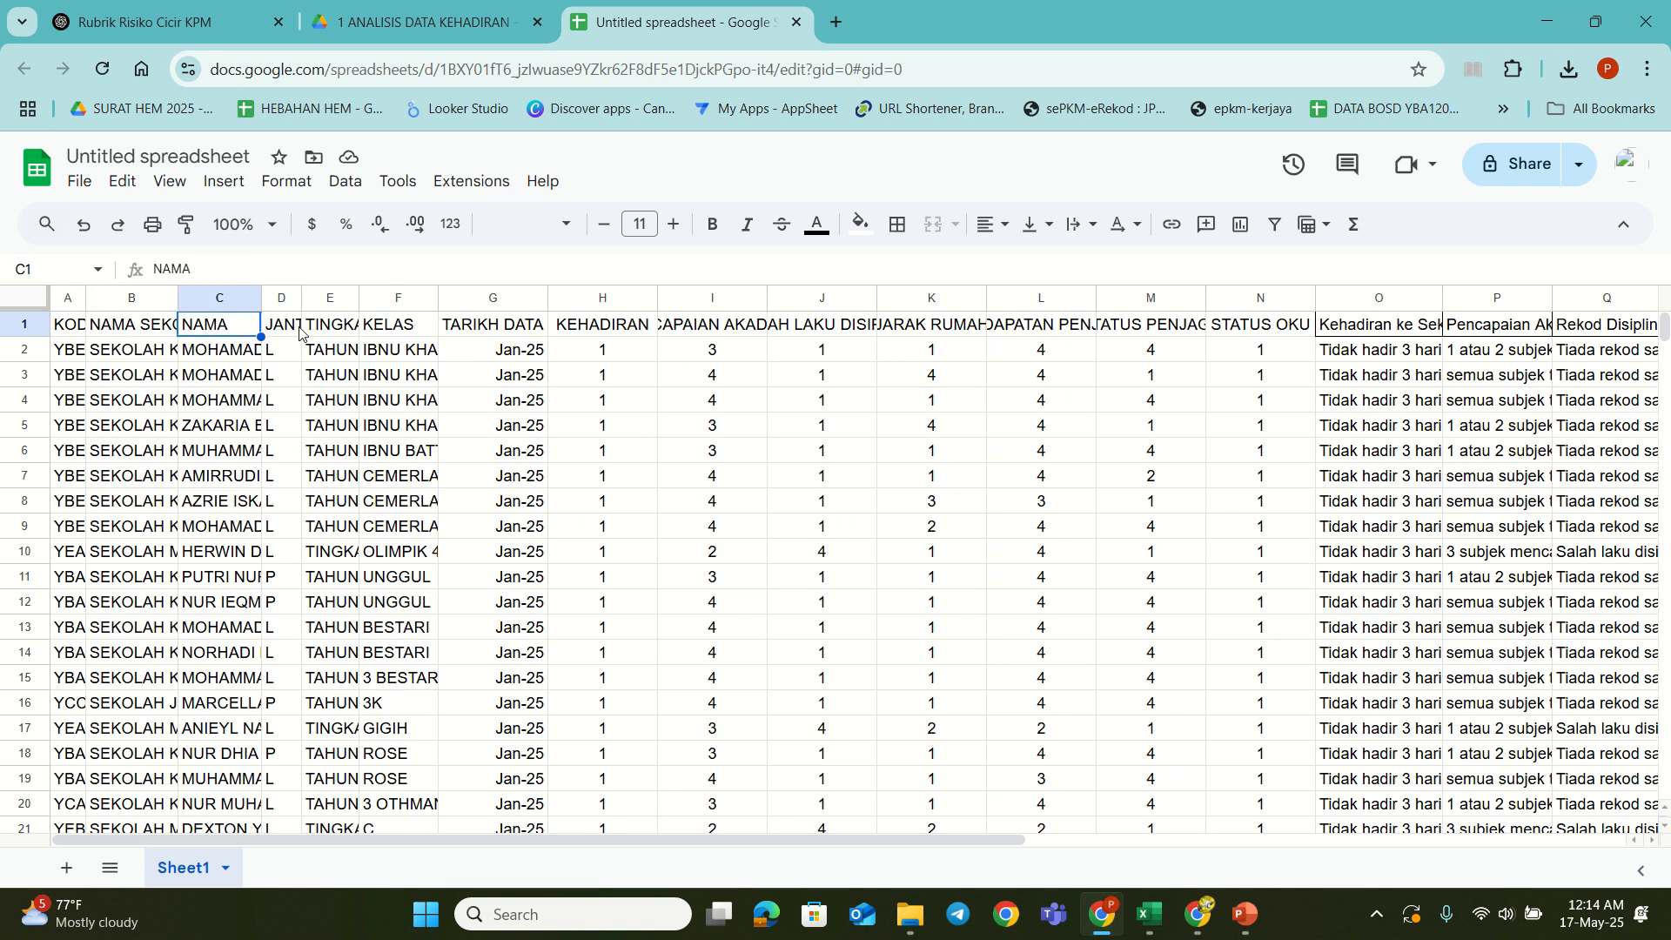
click(293, 330)
click(348, 330)
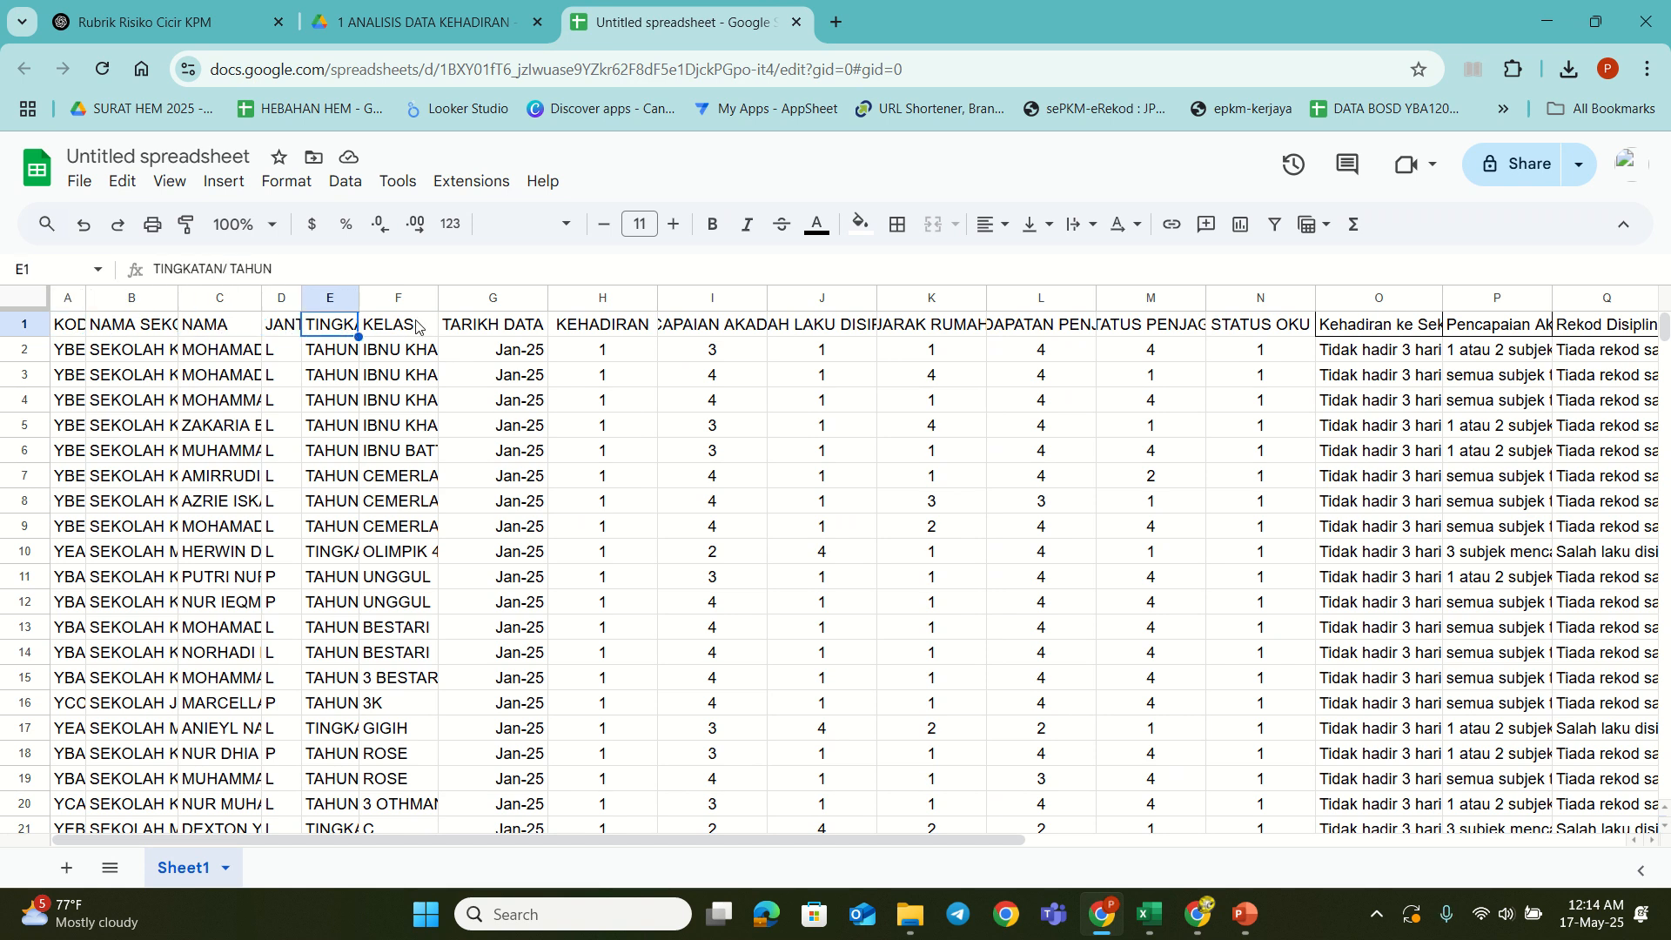
click(400, 326)
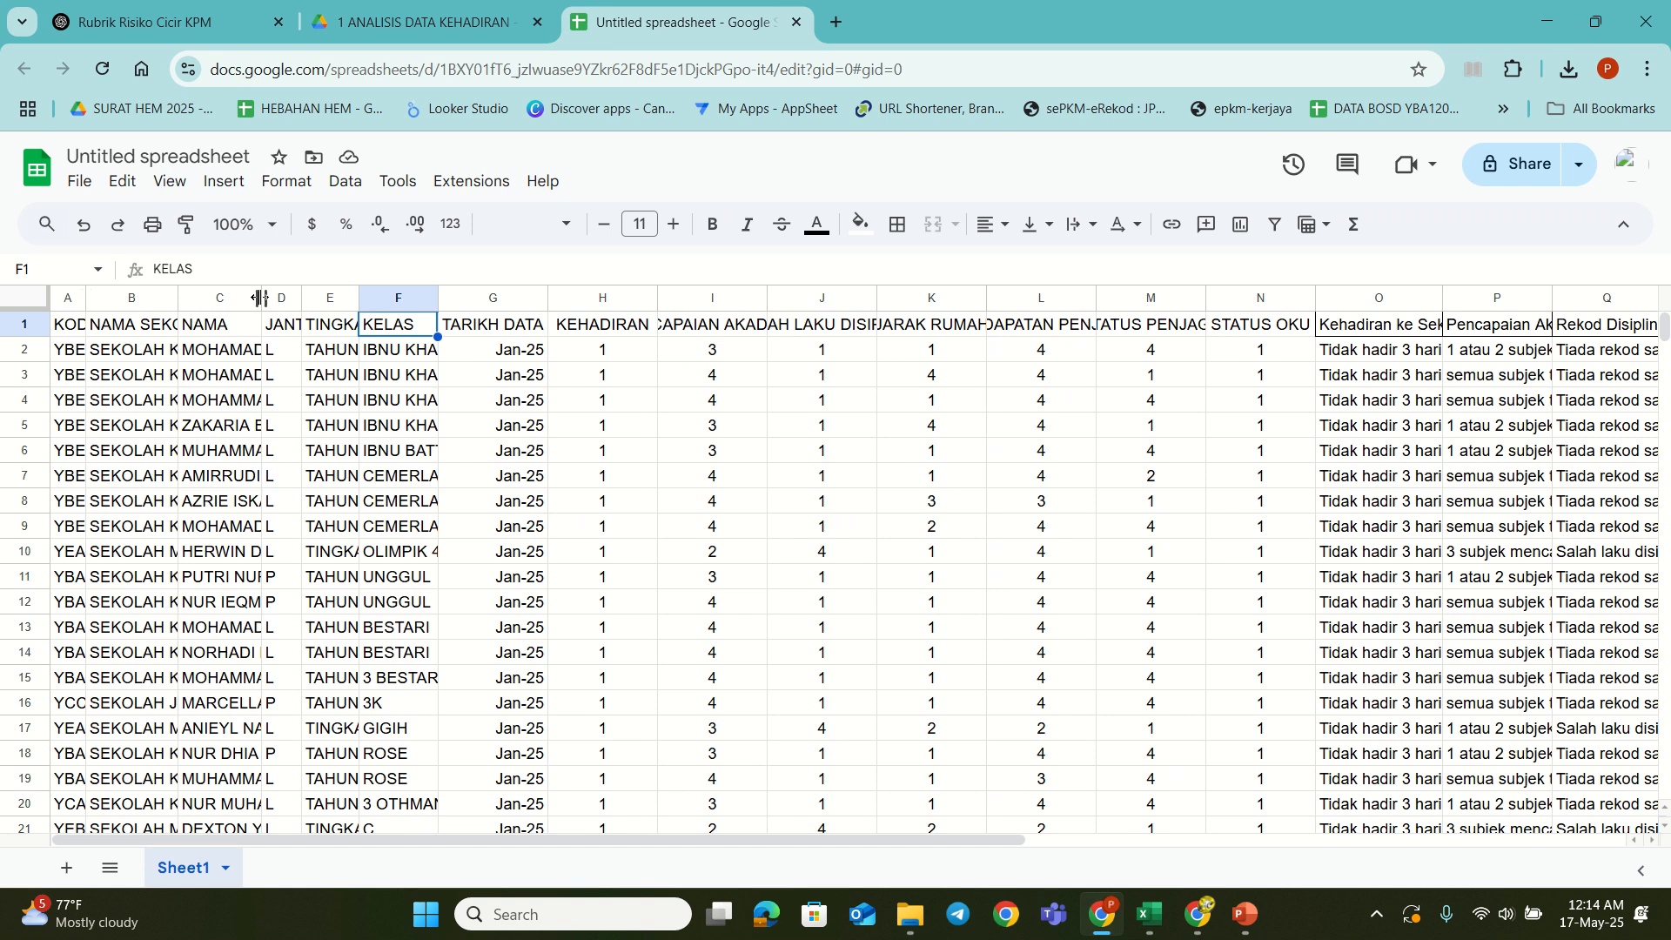
Step: Narrow the NAMA and KELAS columns
drag(261, 300, 248, 300)
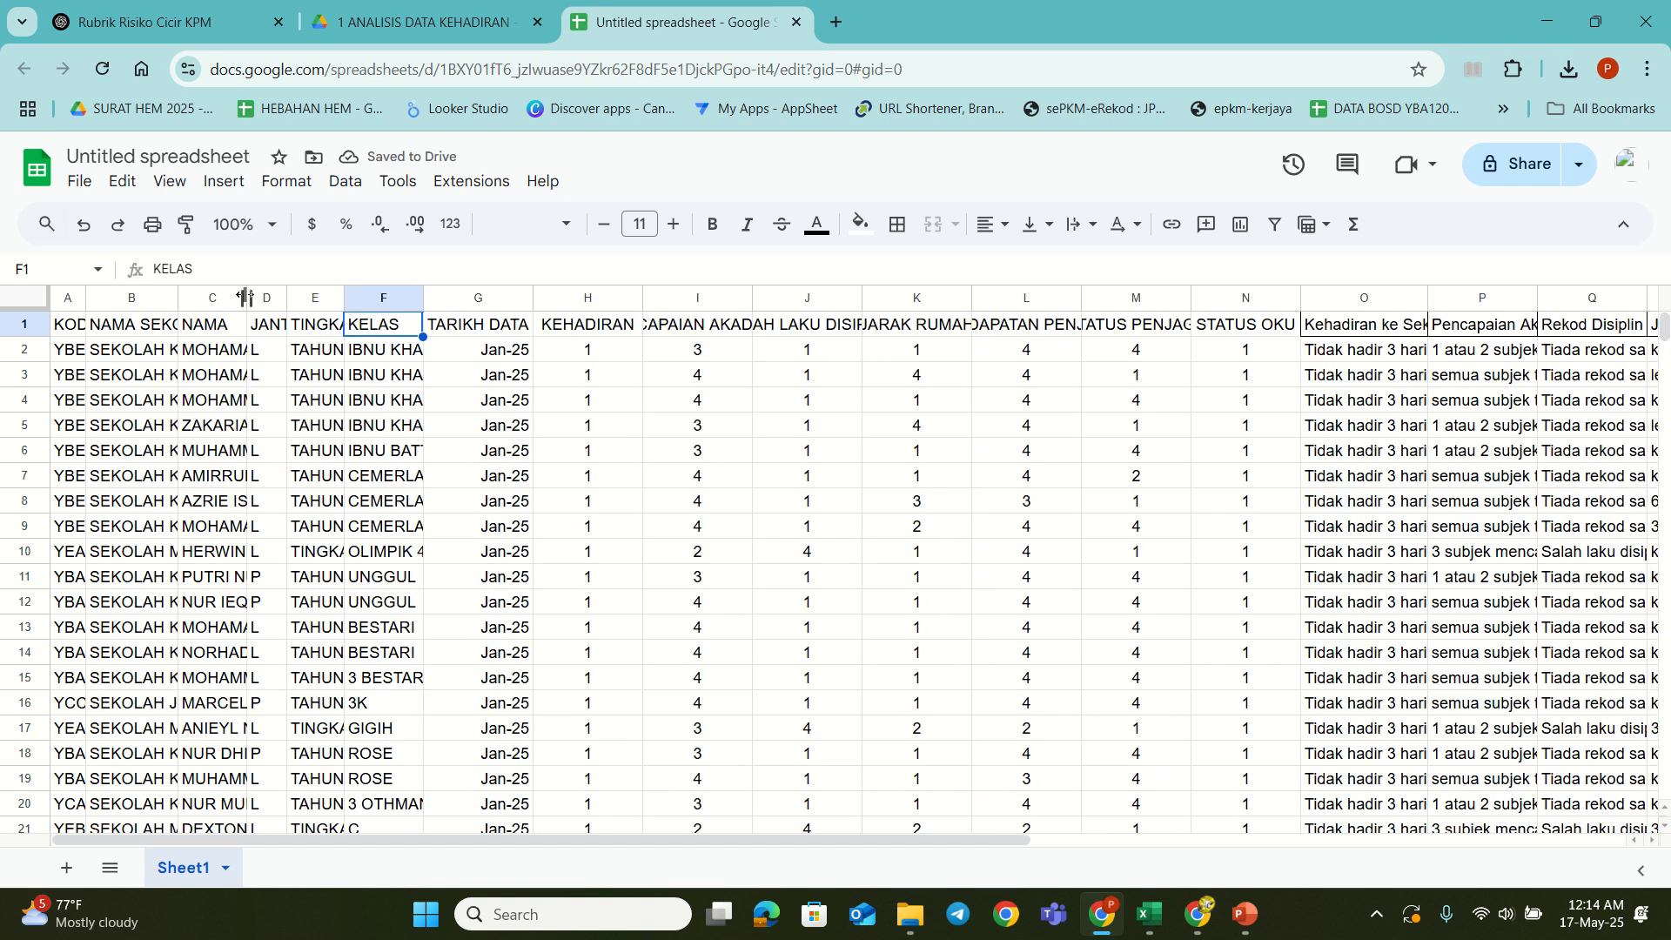
drag(248, 300, 223, 300)
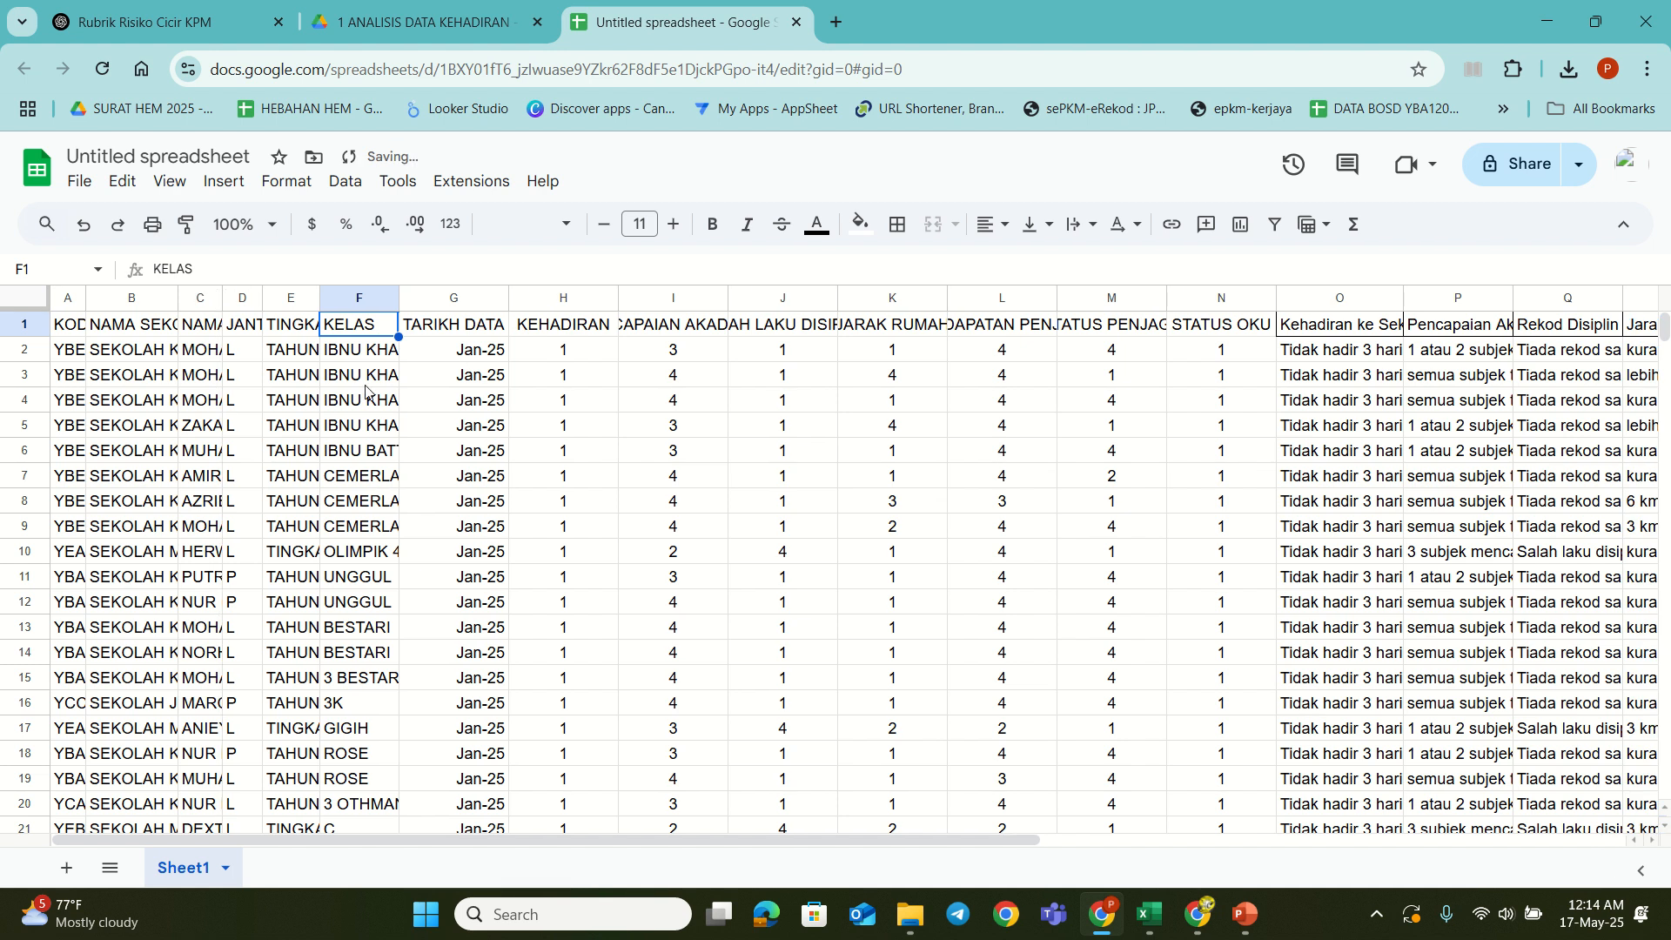
drag(399, 300, 376, 301)
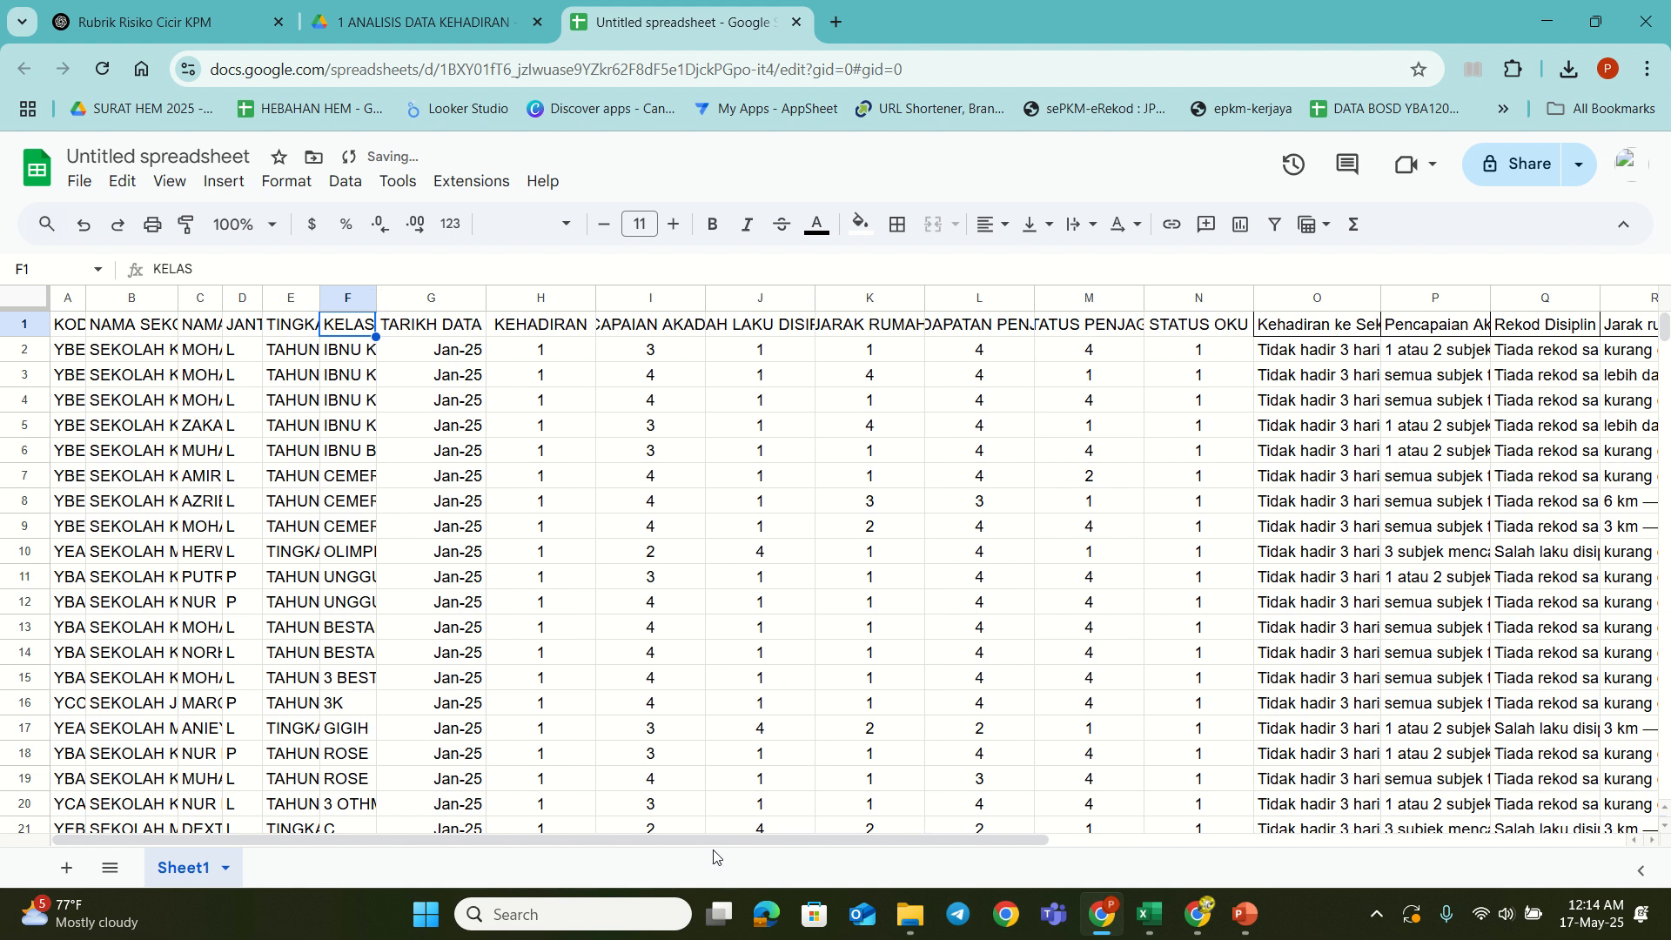
Step: Review the remaining columns up to Status OKU and check the spreadsheet's entry in the 1 ANALISIS DATA KEHADIRAN Drive folder
drag(714, 858, 958, 850)
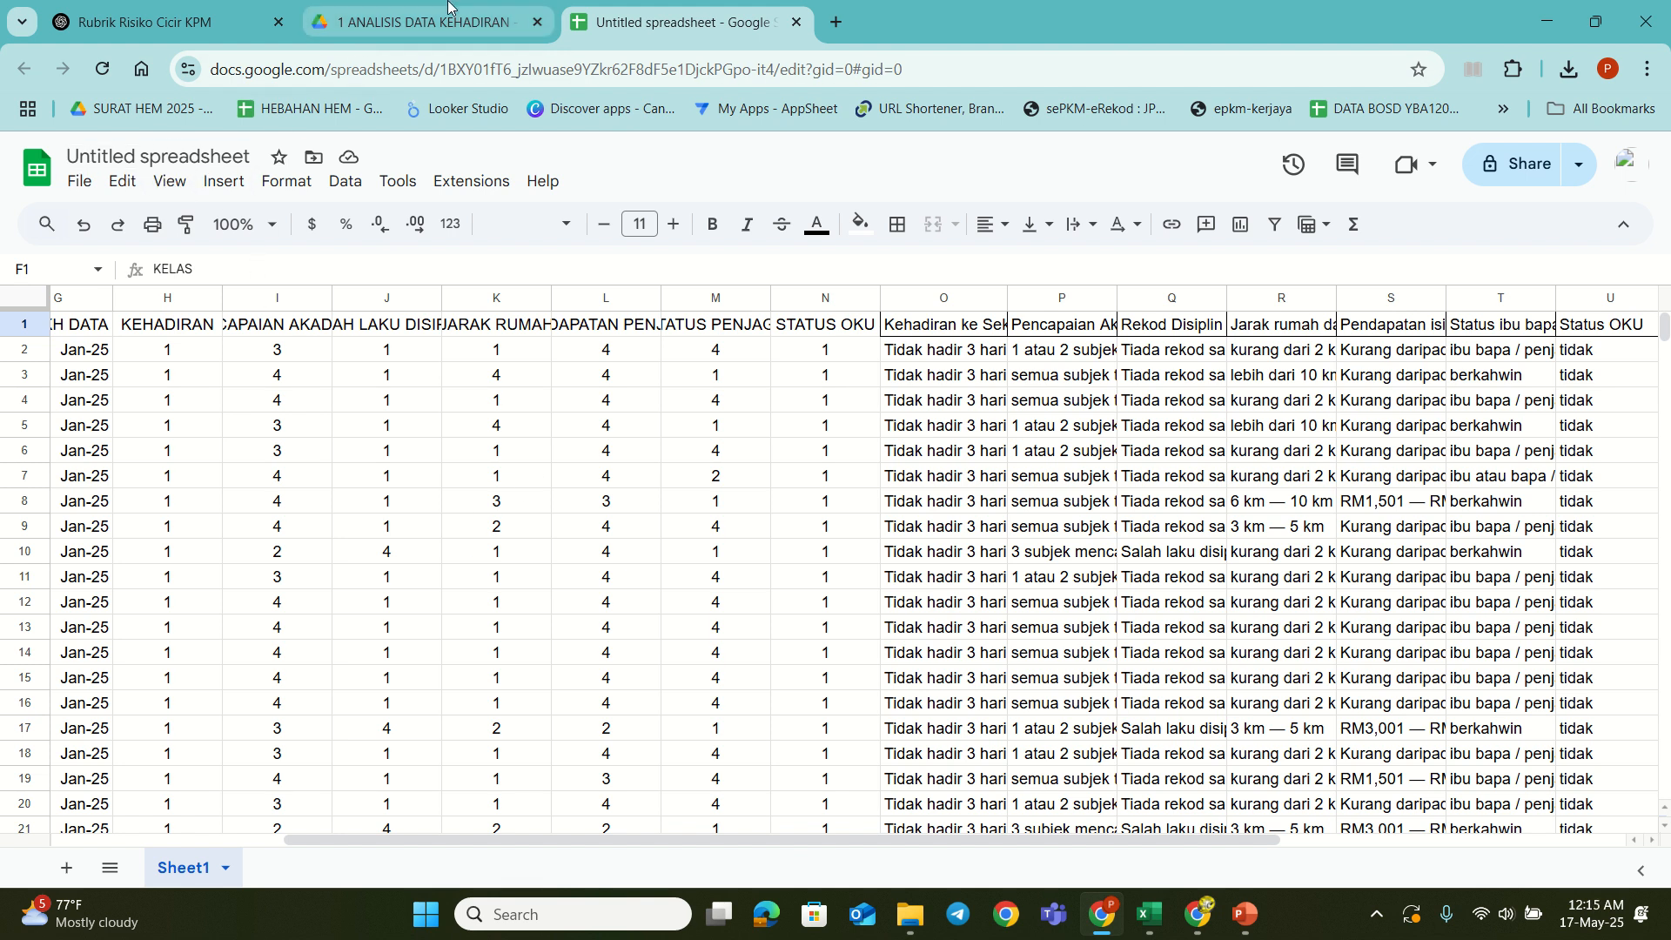
click(414, 27)
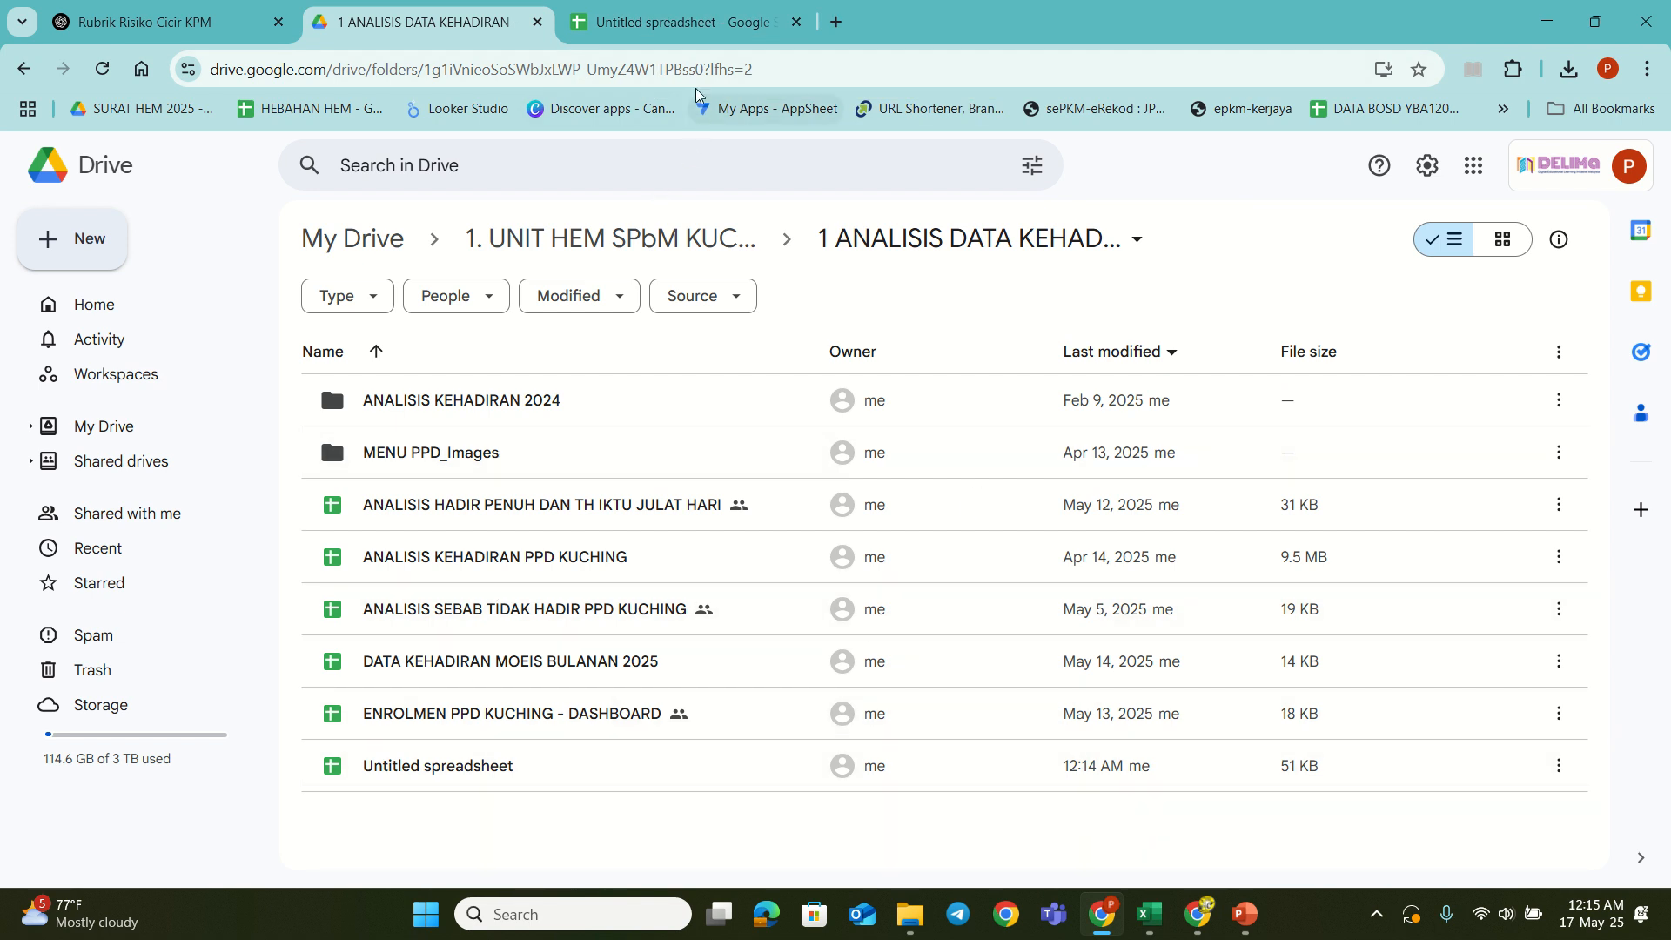
click(665, 39)
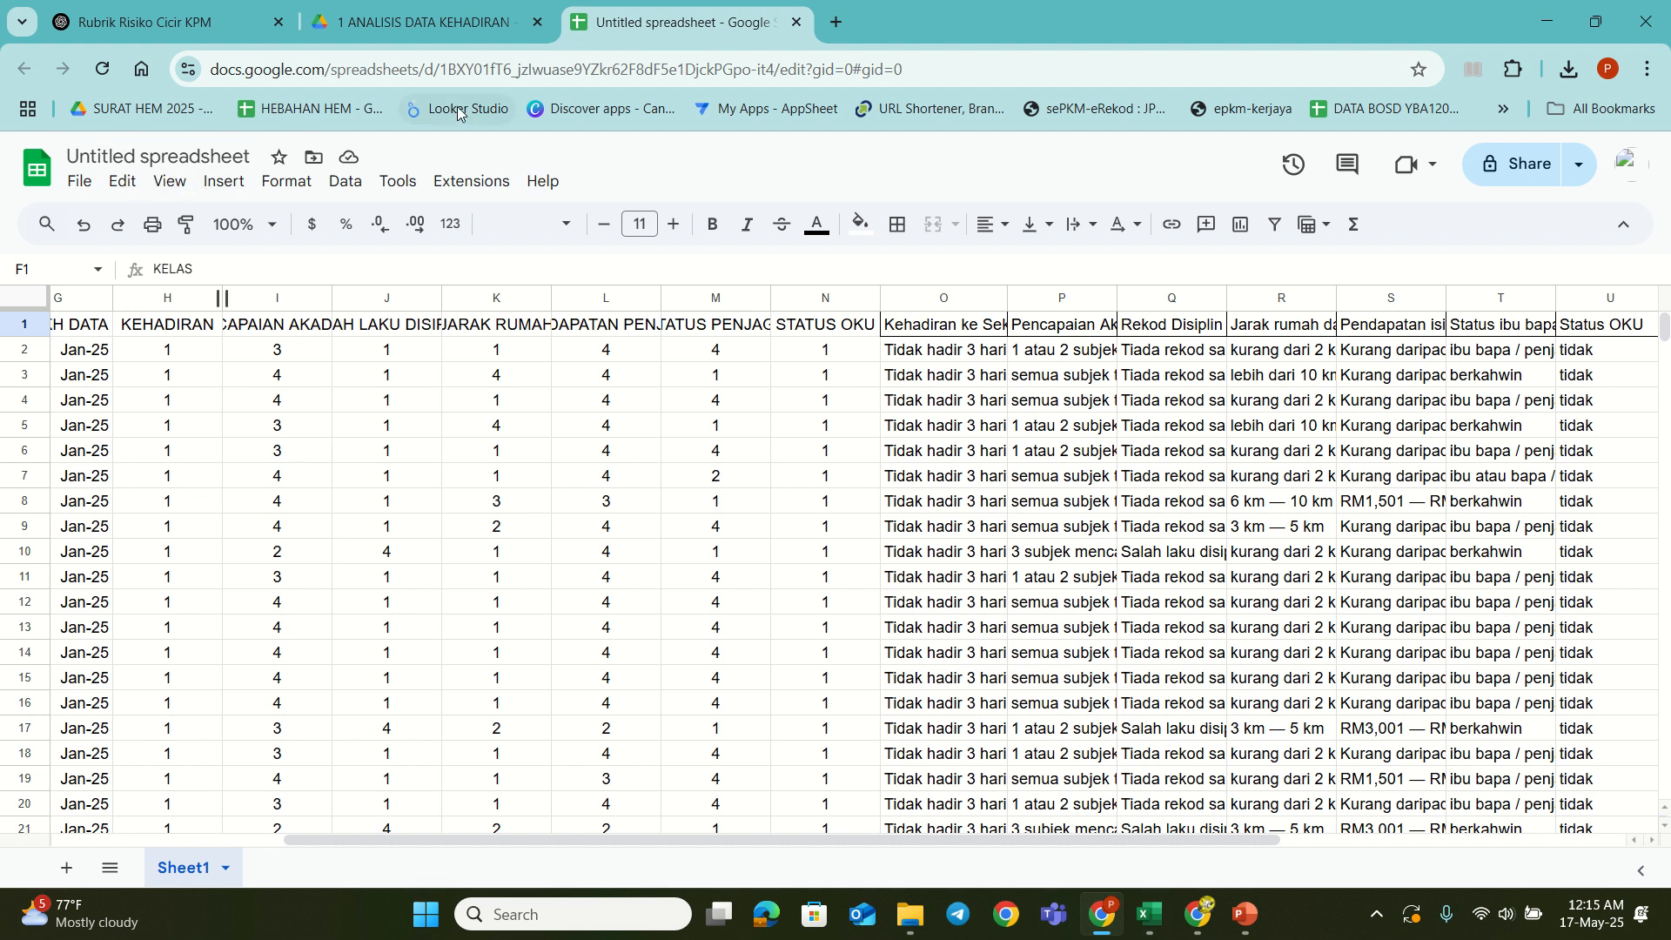
Step: Rename the spreadsheet file as DATA RISIKO CICIR PPD 2024/2025
click(109, 157)
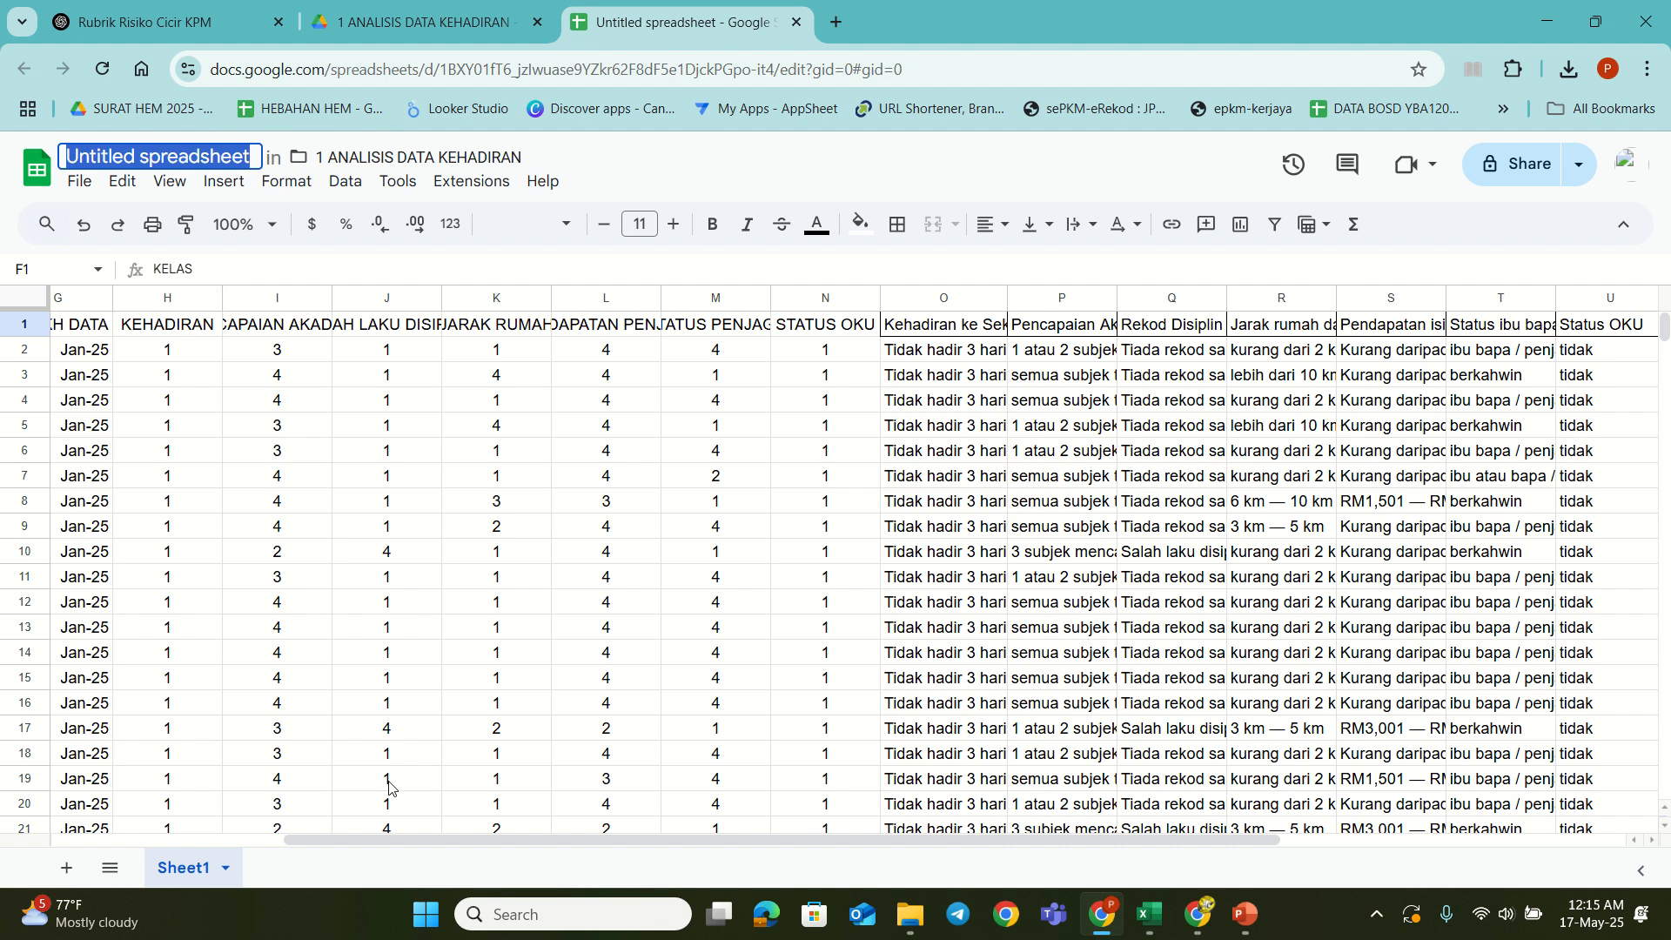
text(data)
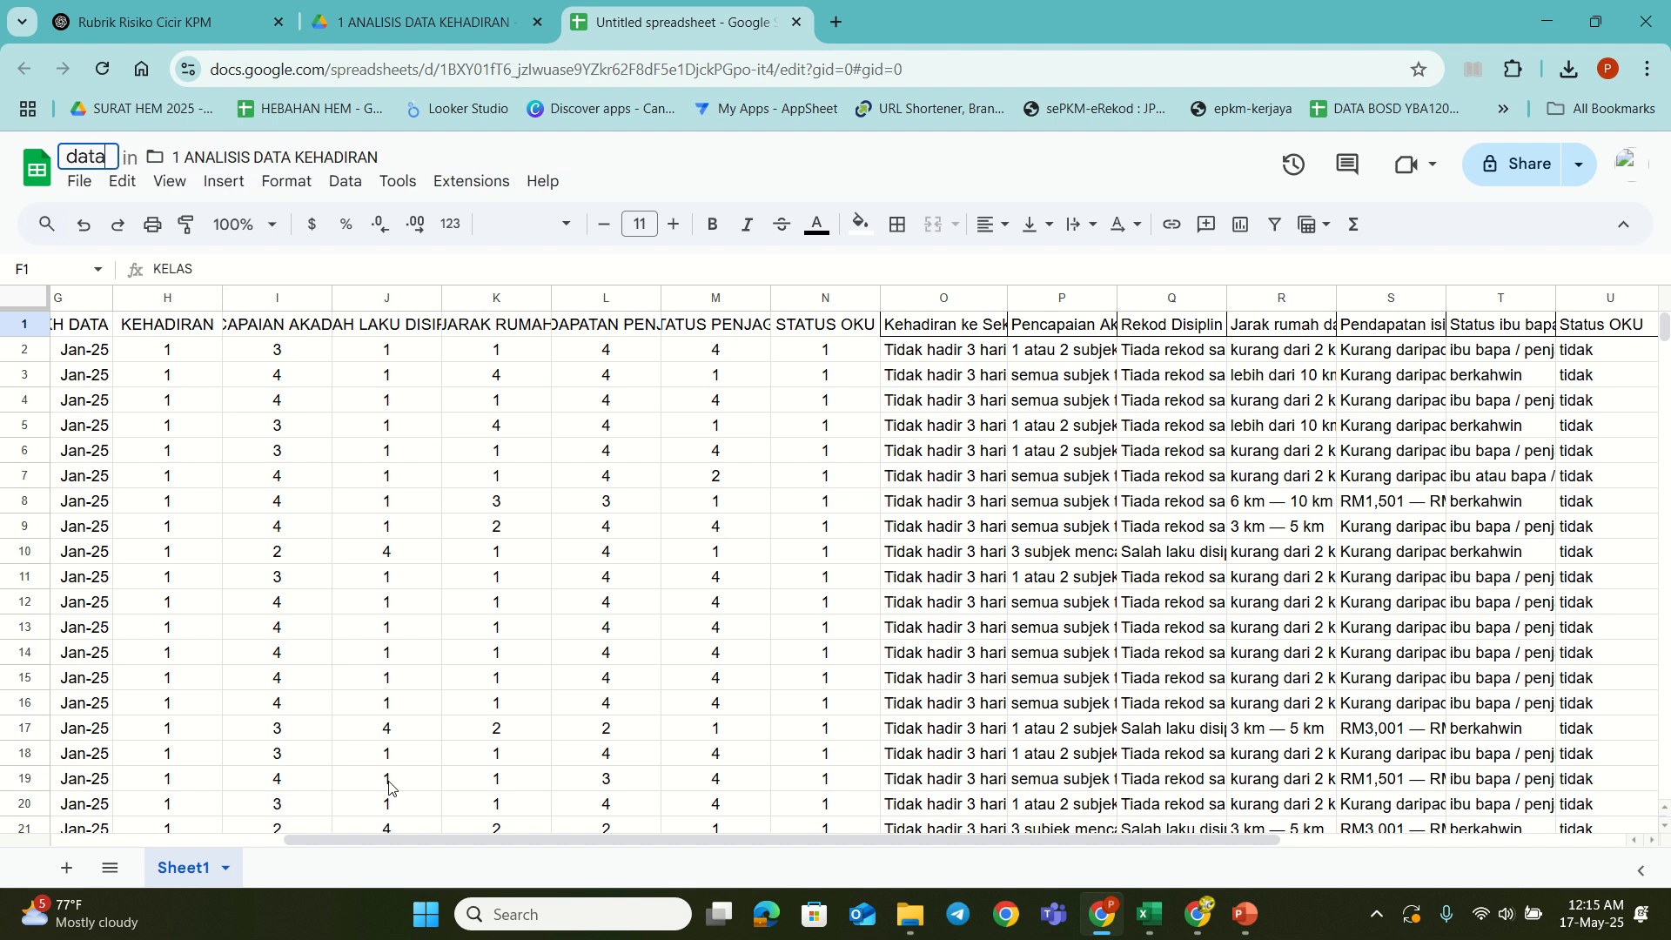
key(BackSpace)
key(BackSpace)
key(BackSpace)
key(BackSpace)
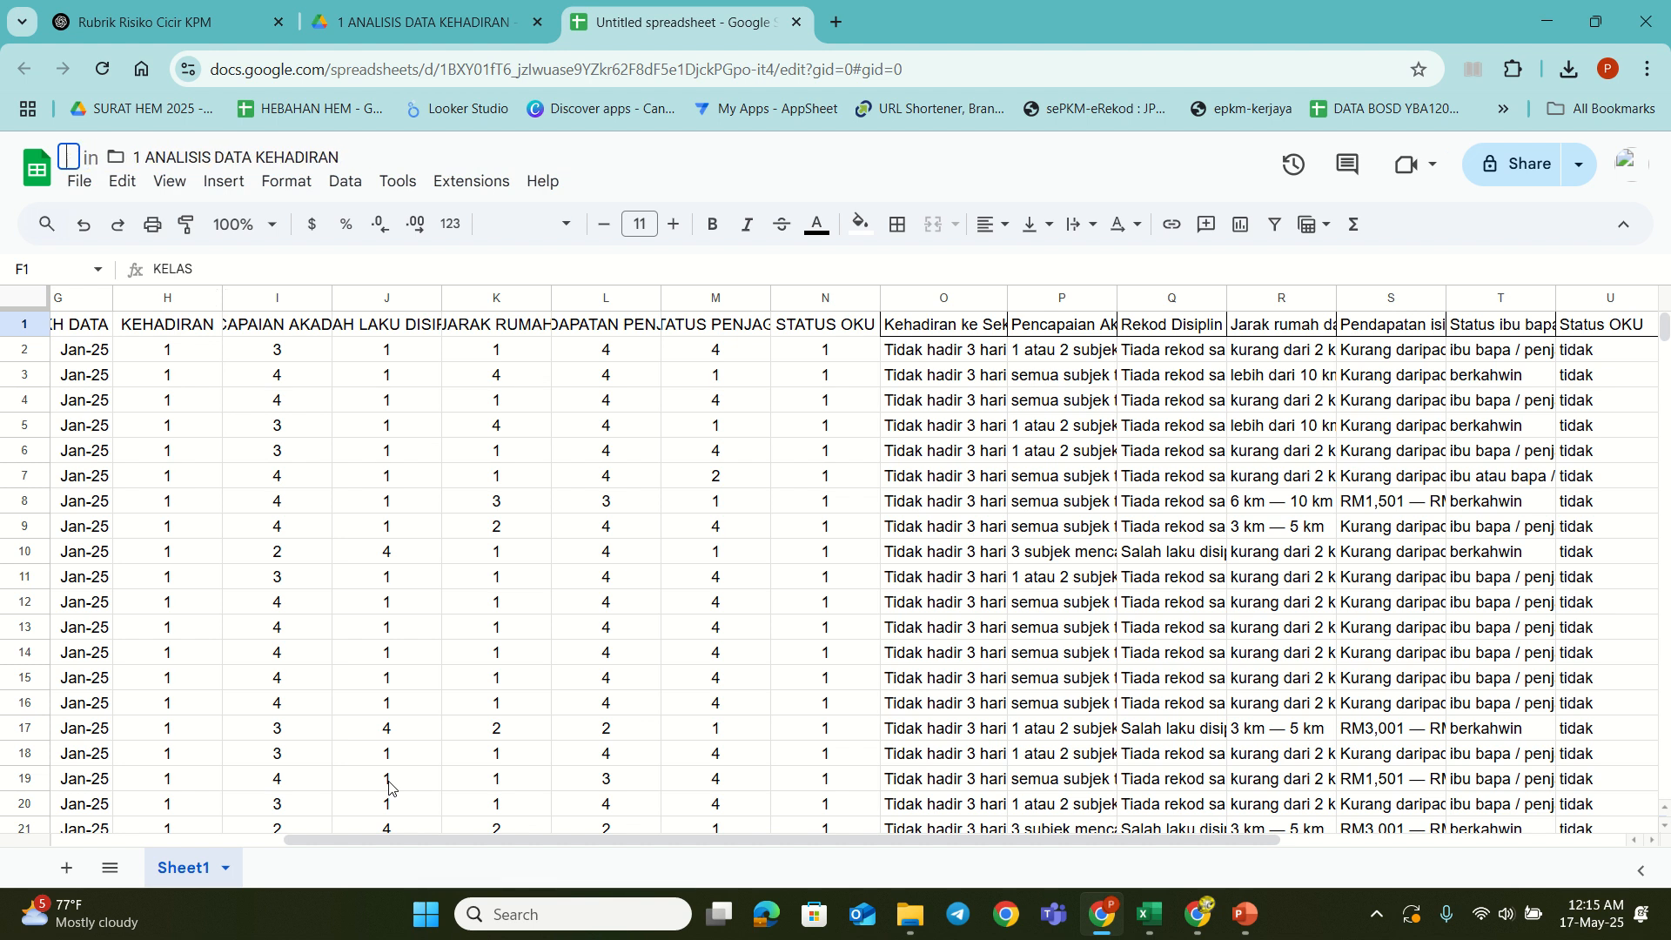
key(Caps_Lock)
text(DATA)
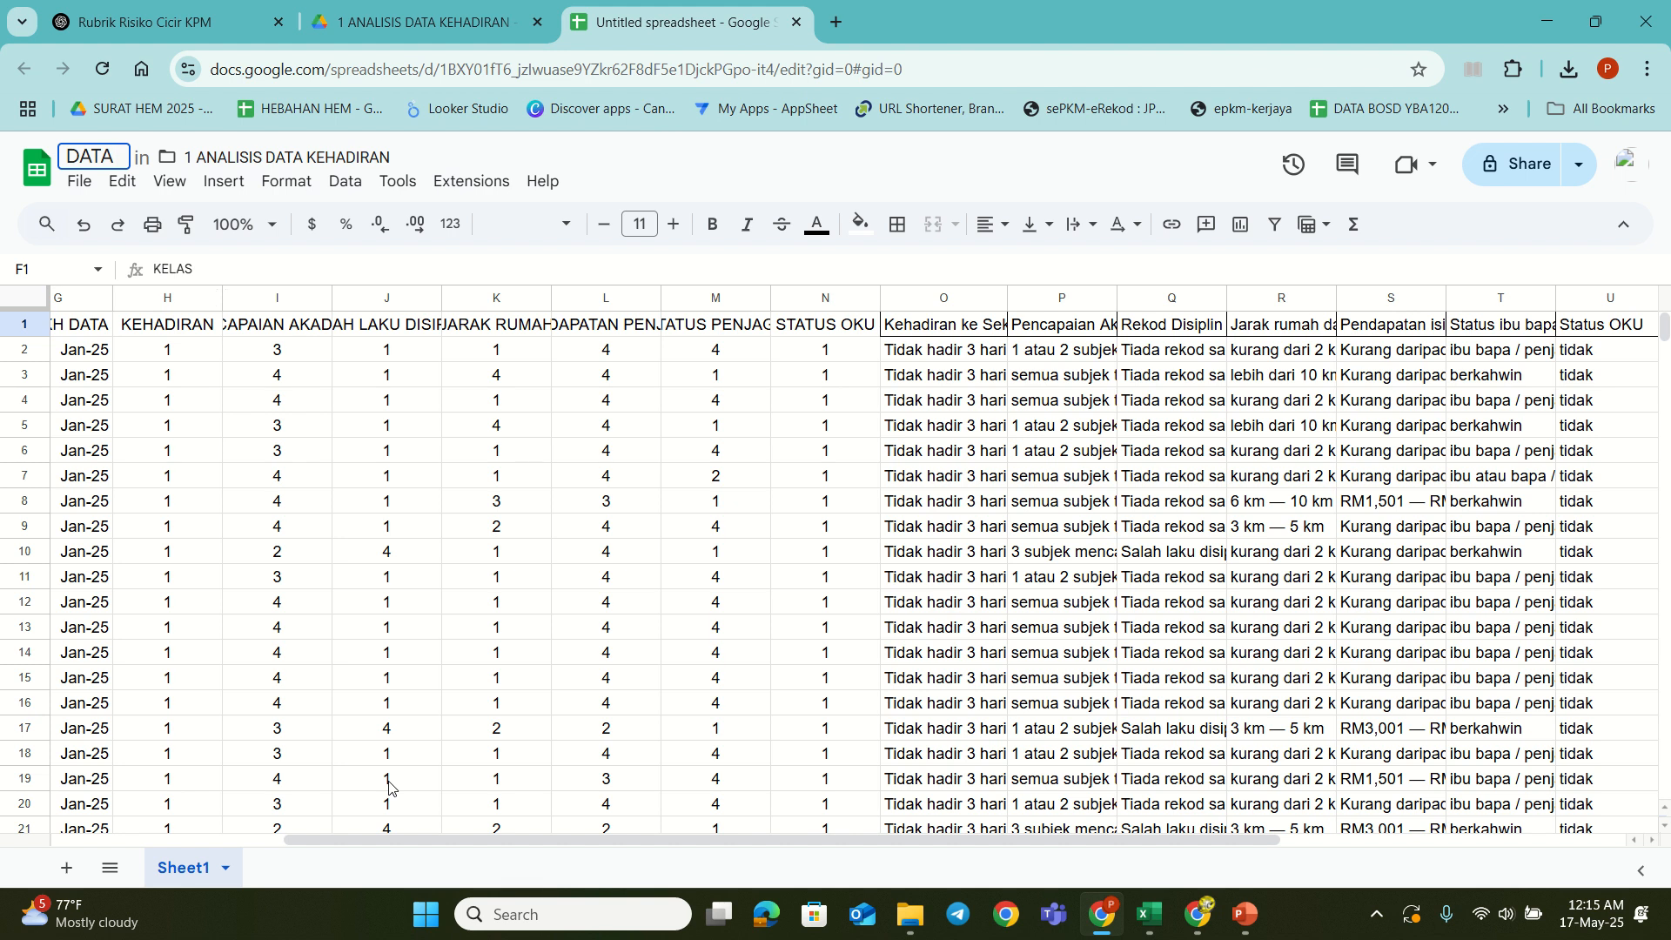
text( RIS)
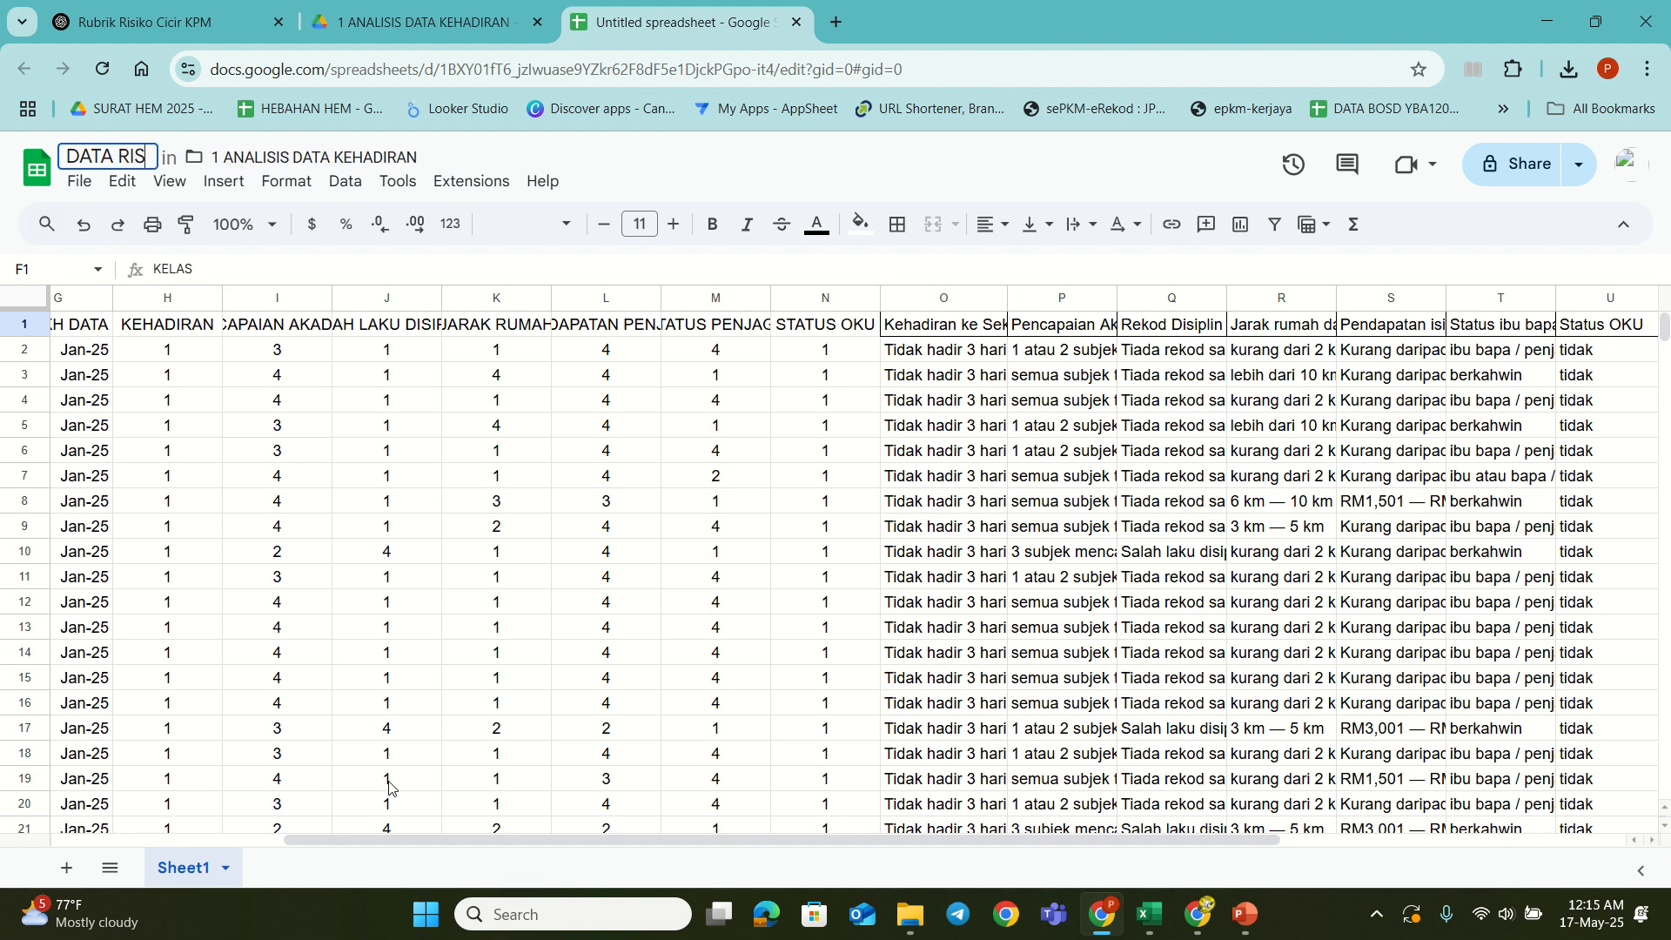
text(IKO CI)
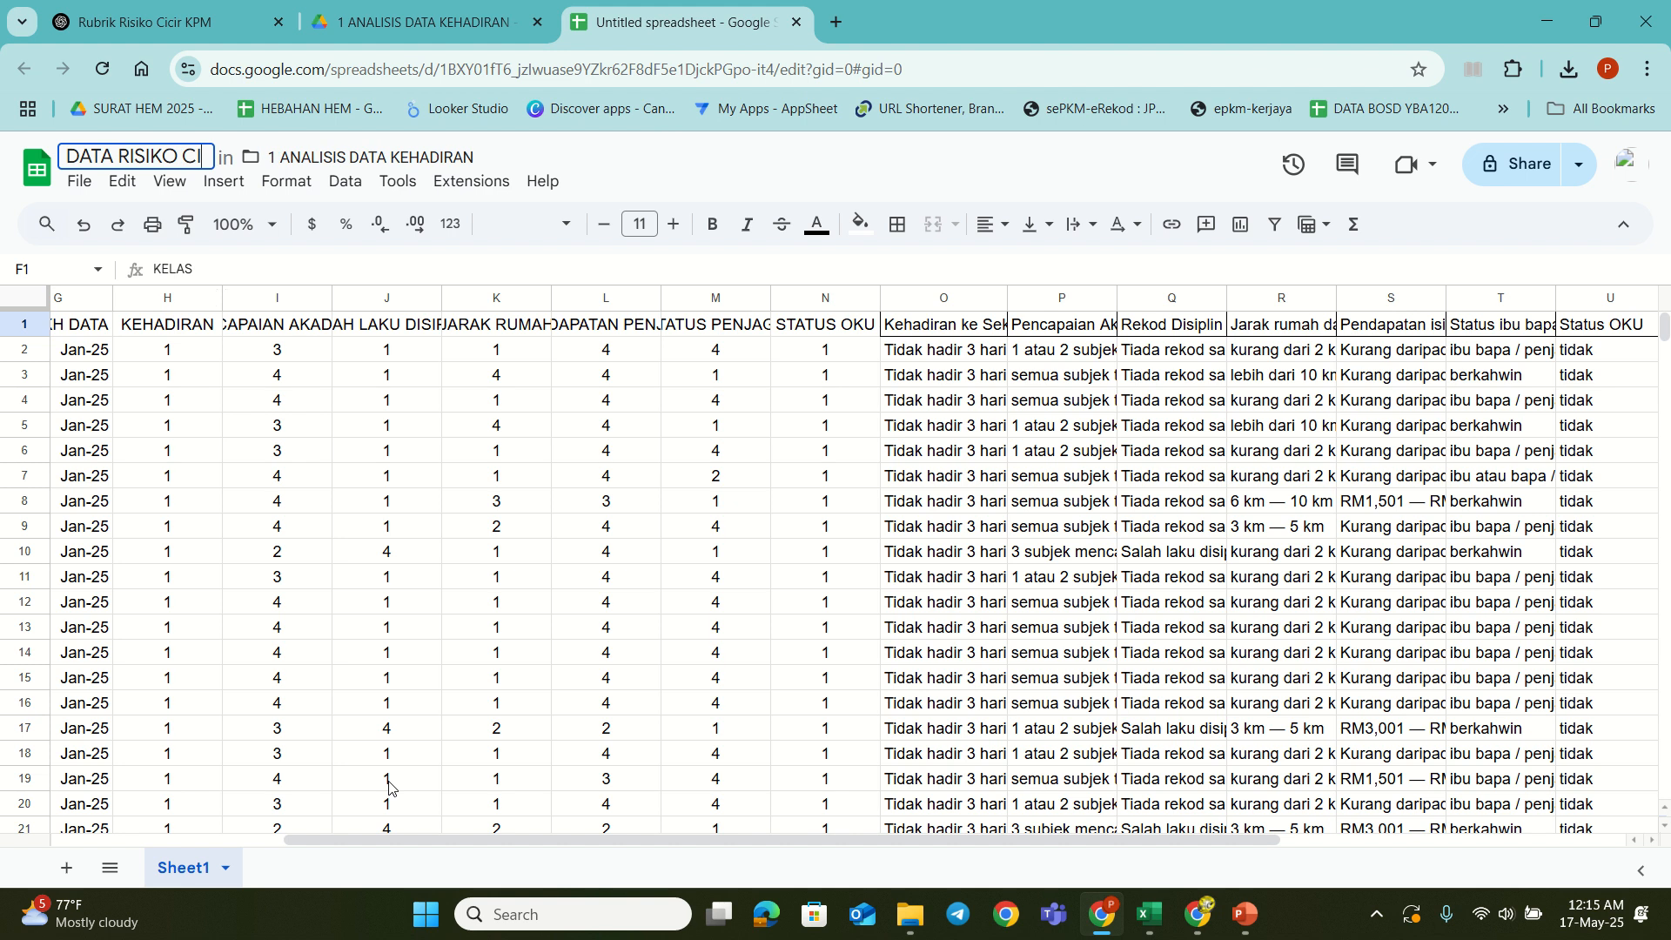
text(CIR DAERAH)
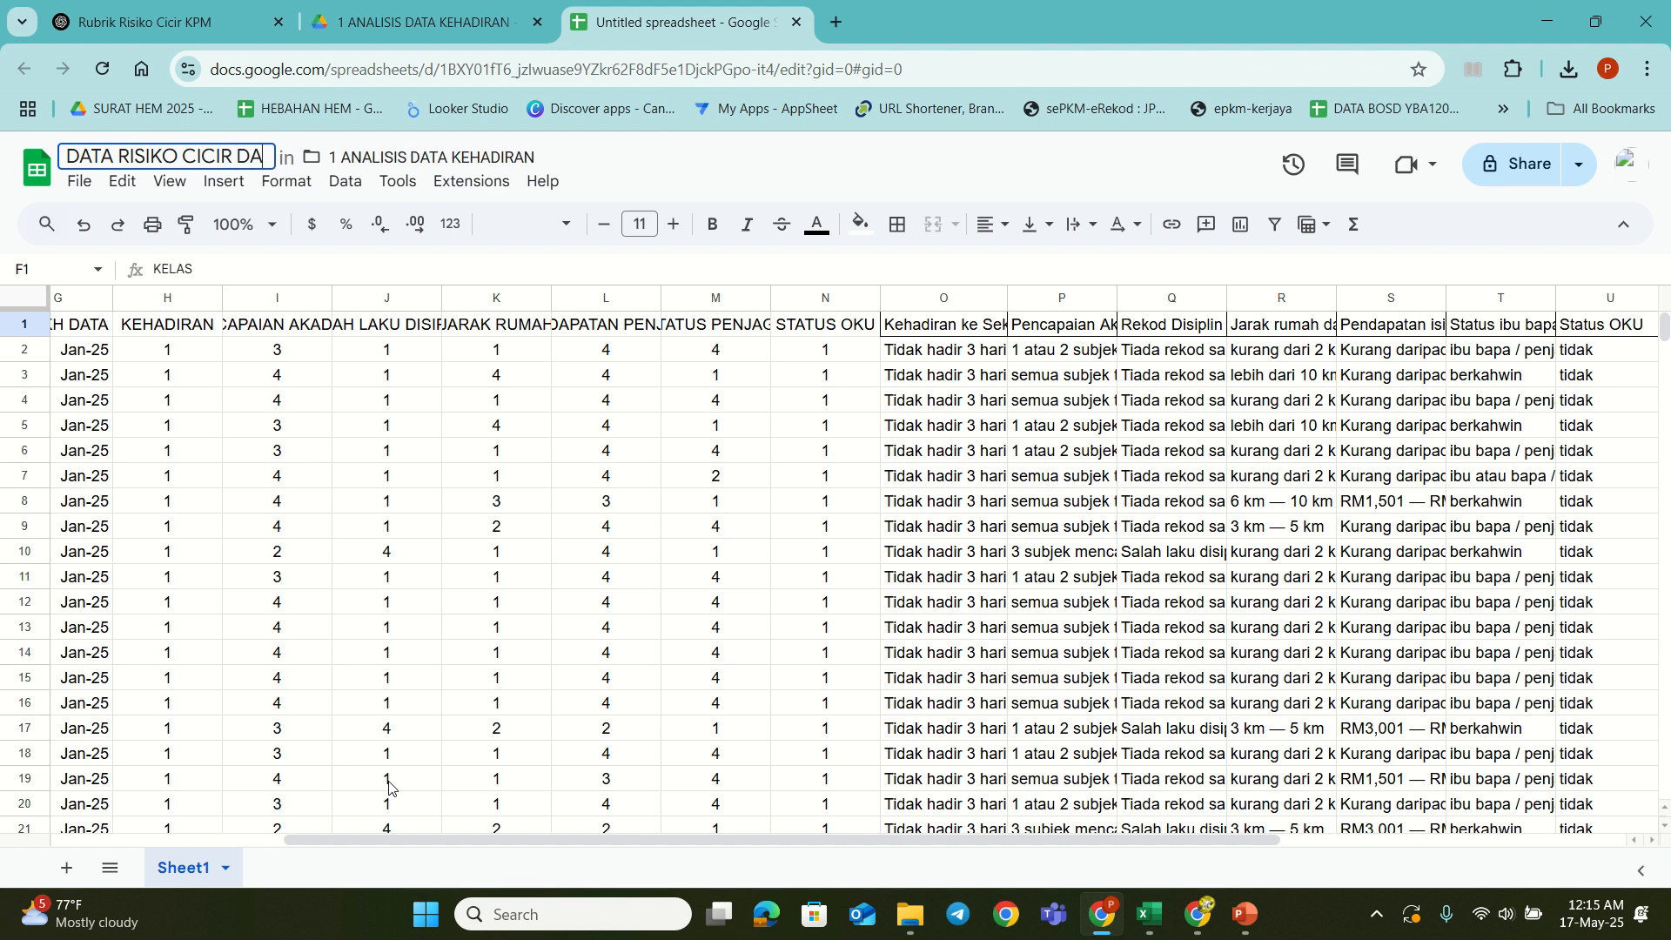
key(BackSpace)
key(BackSpace)
key(BackSpace)
key(BackSpace)
key(BackSpace)
key(BackSpace)
key(BackSpace)
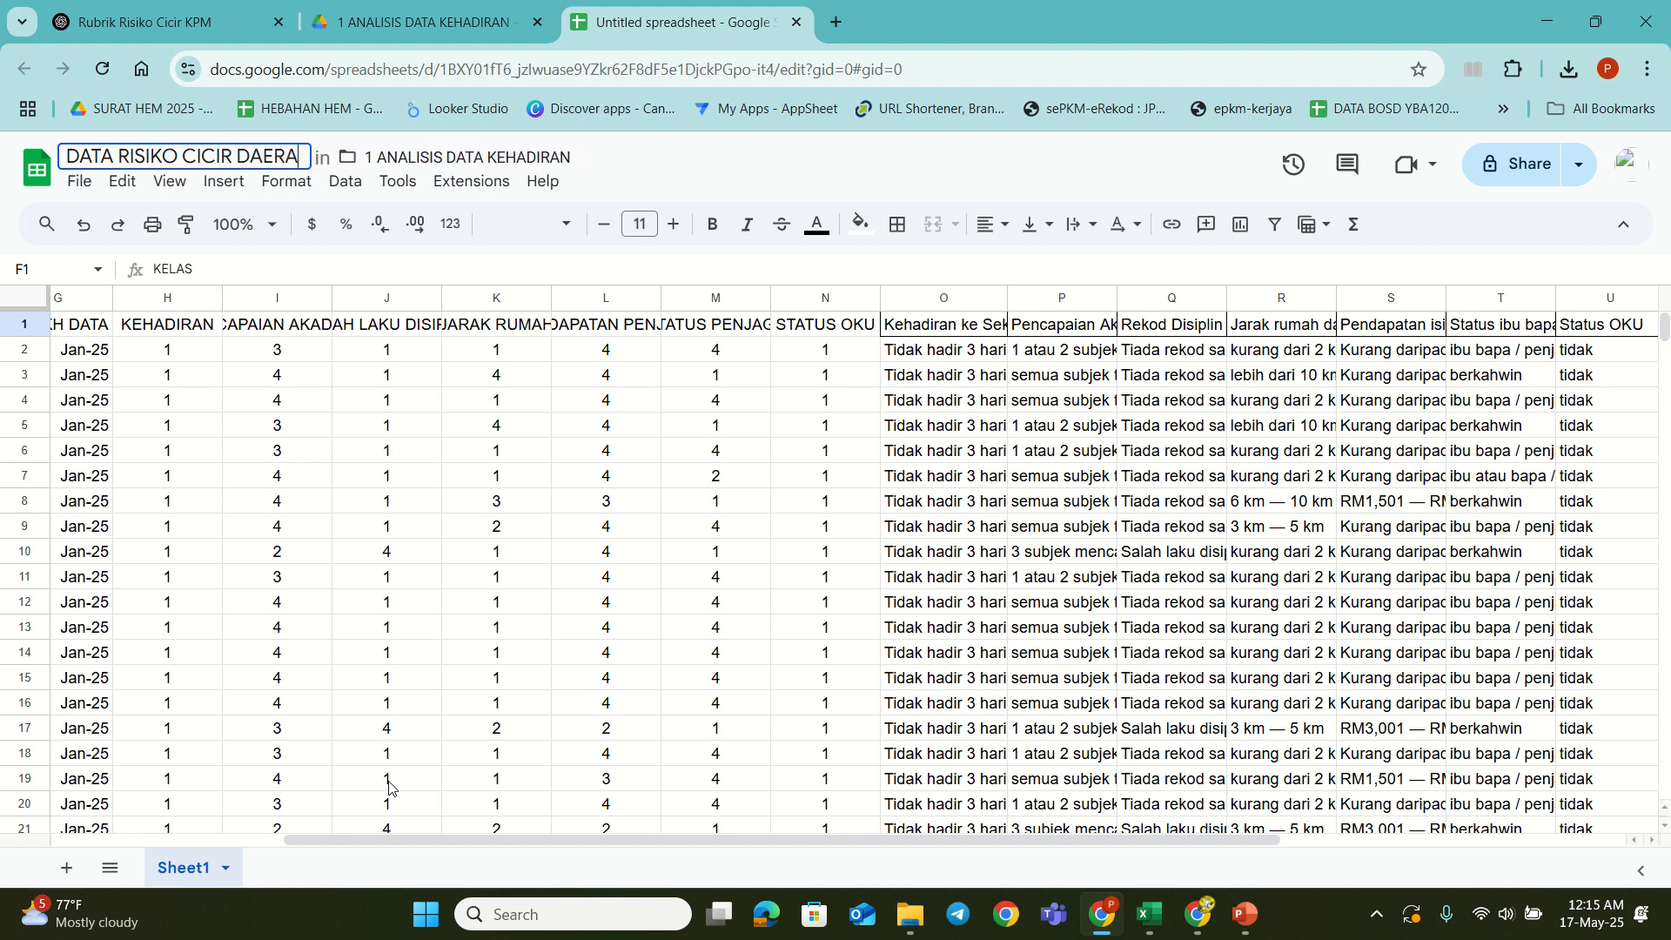
text(PPD)
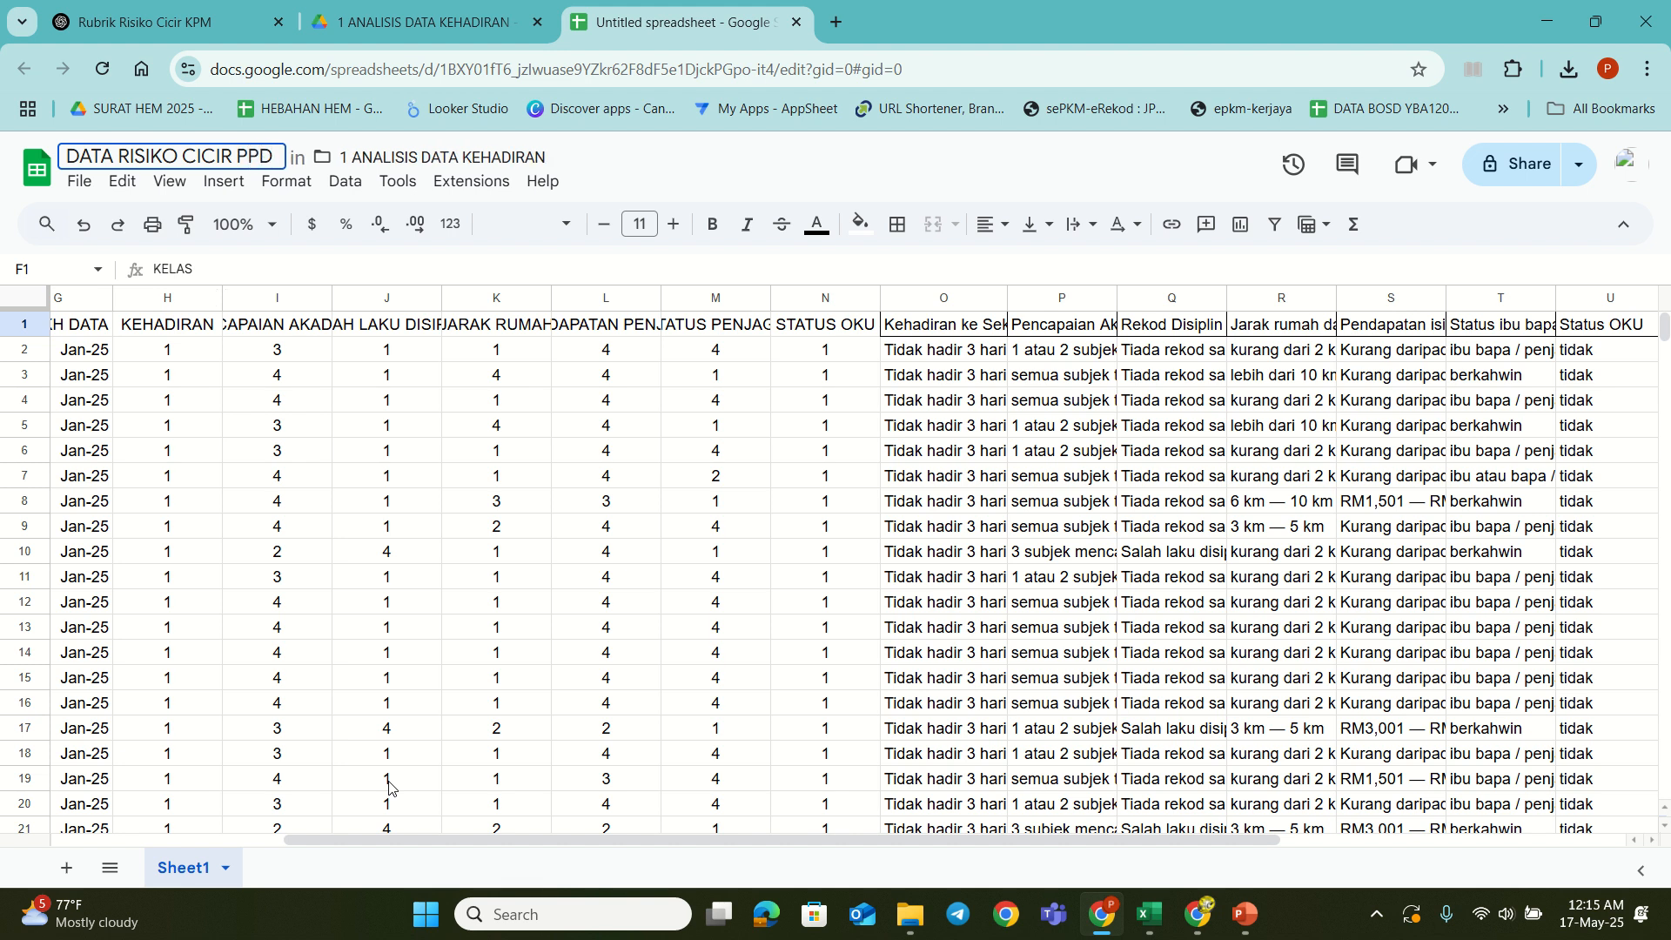
text( 202)
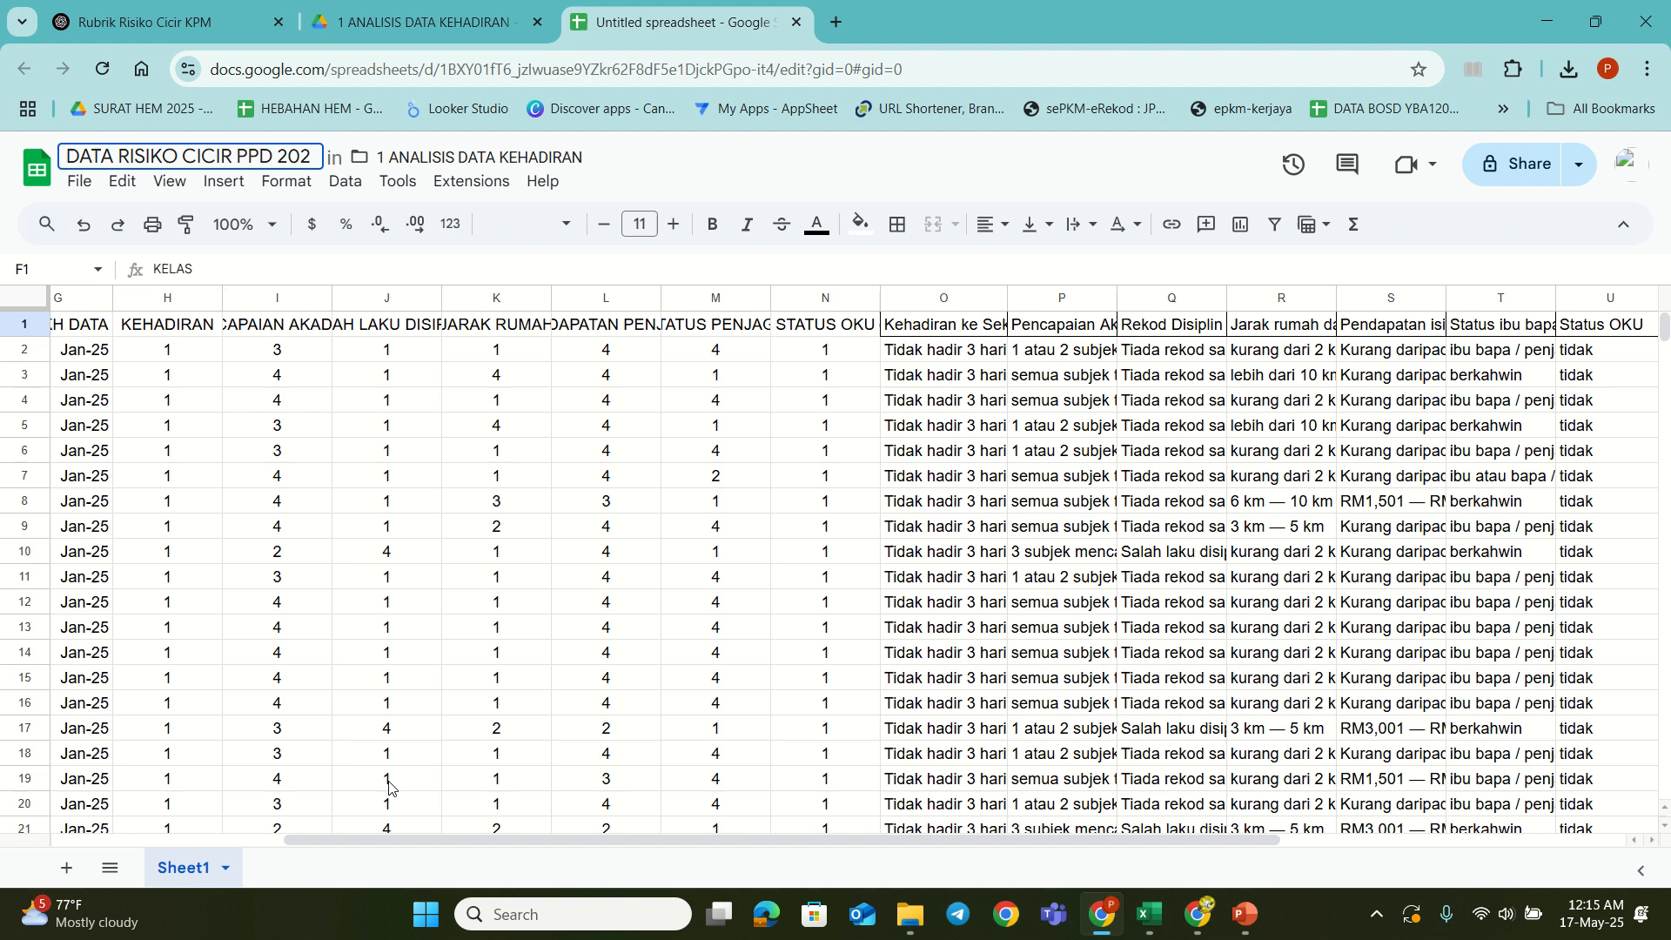
text(4)
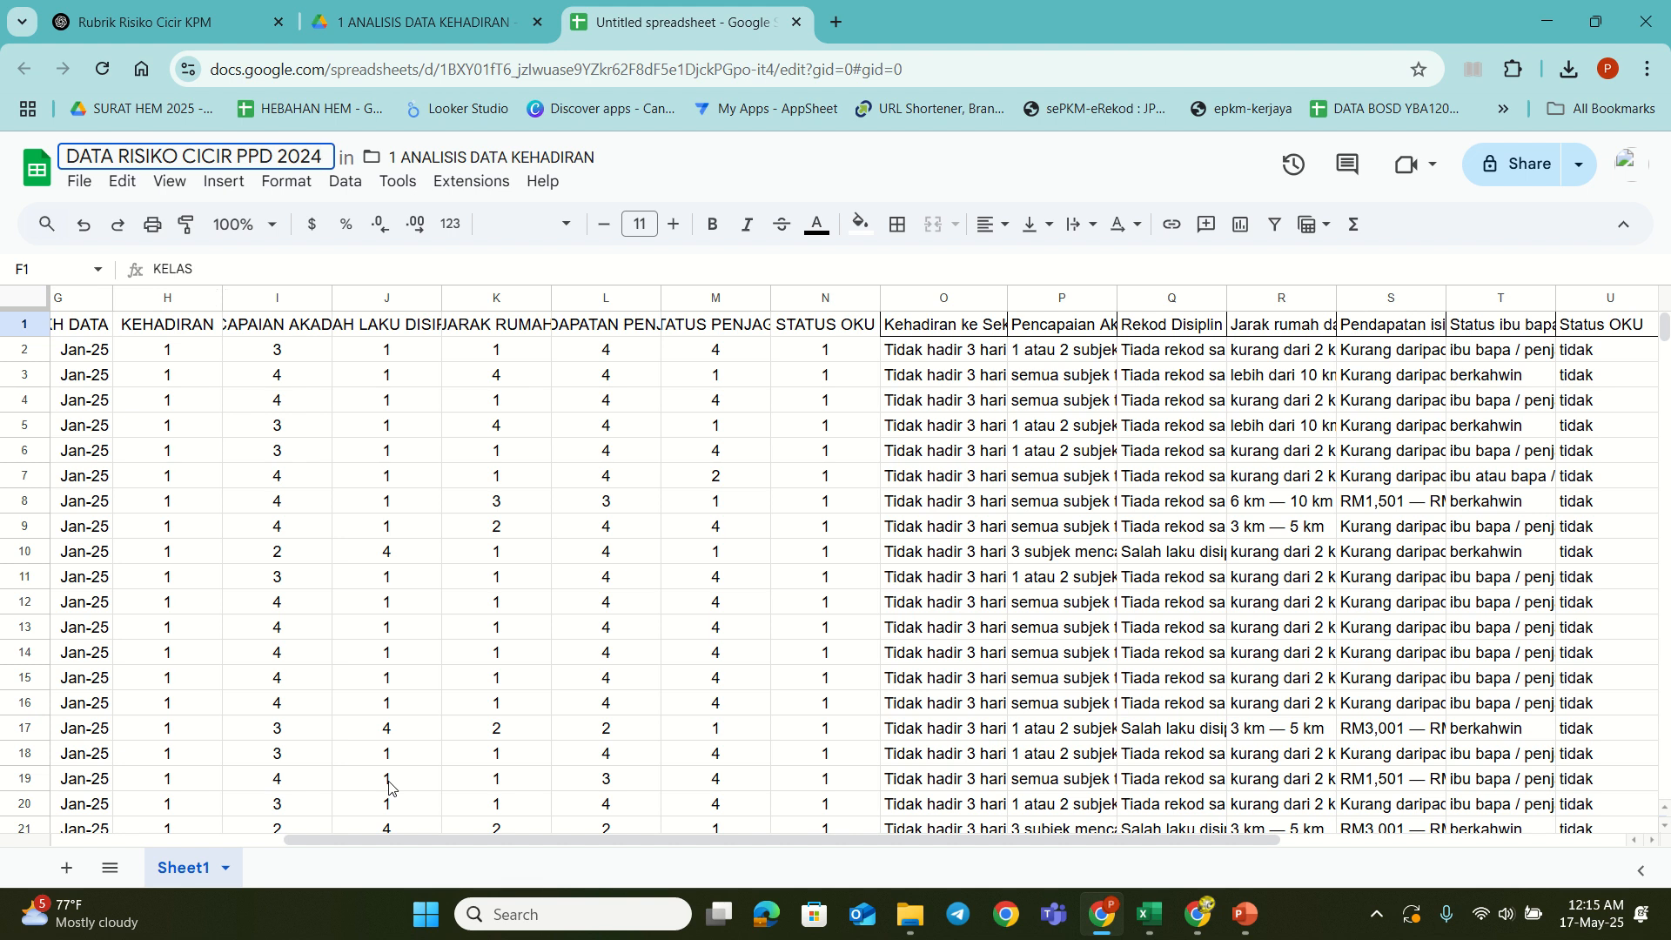
text(/2025)
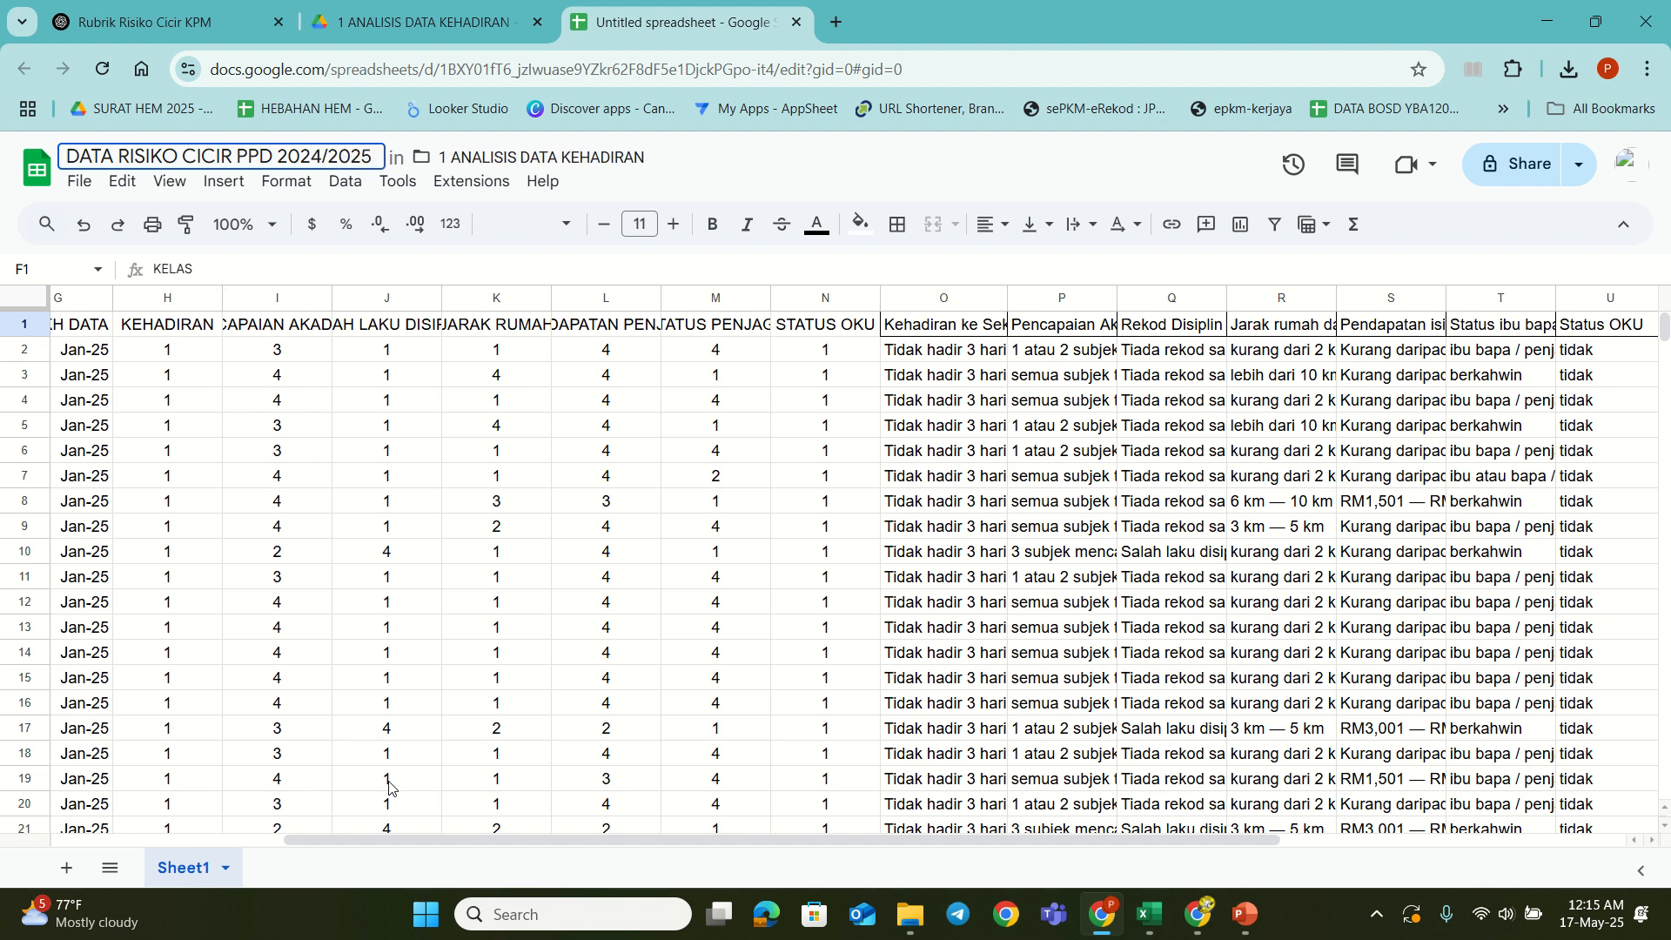
key(Return)
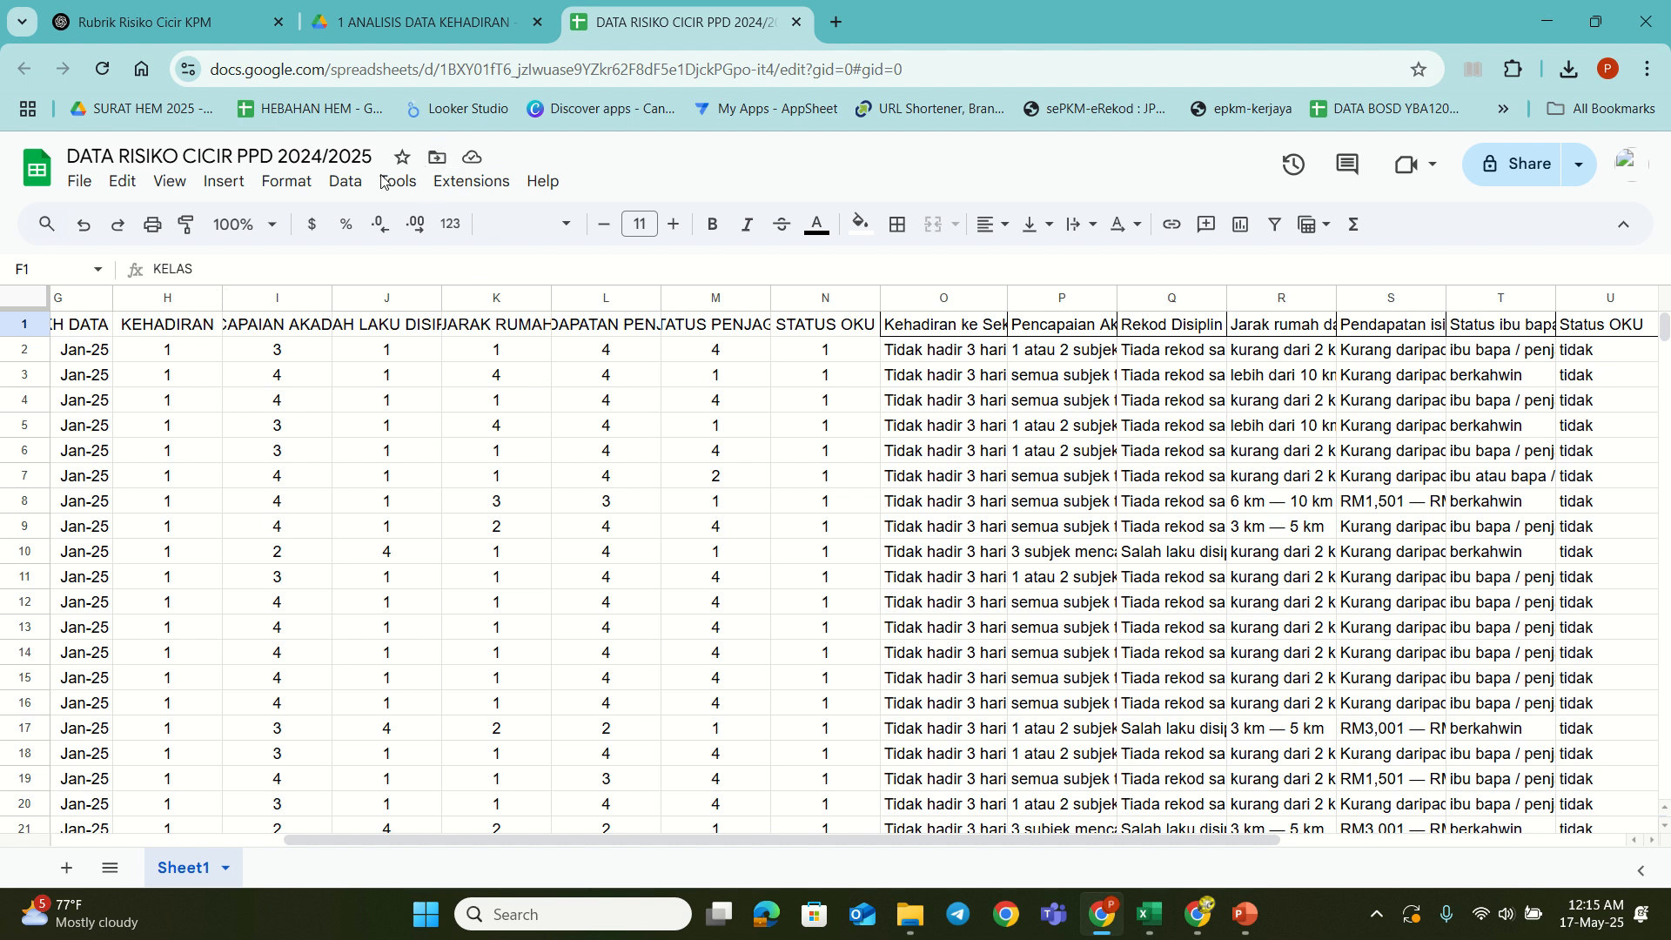
Step: Open DATA RISIKO CICIR PPD 2024/2025 from its Drive folder and rename Sheet1 as RISIKO CICIR
click(429, 24)
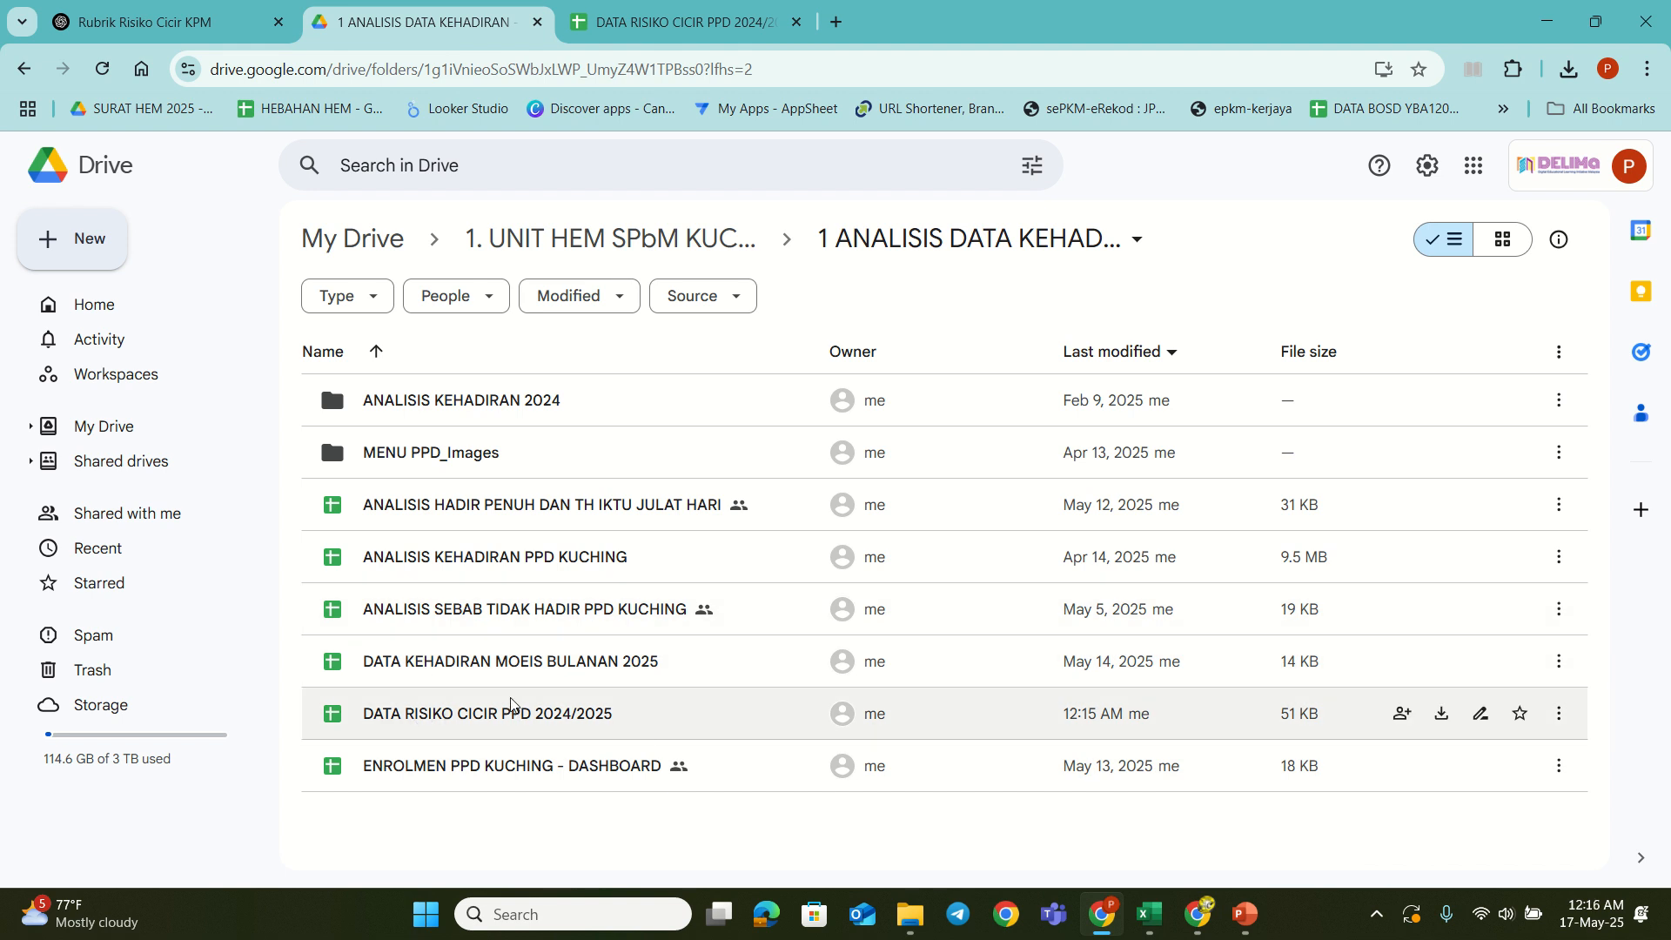
double_click(492, 722)
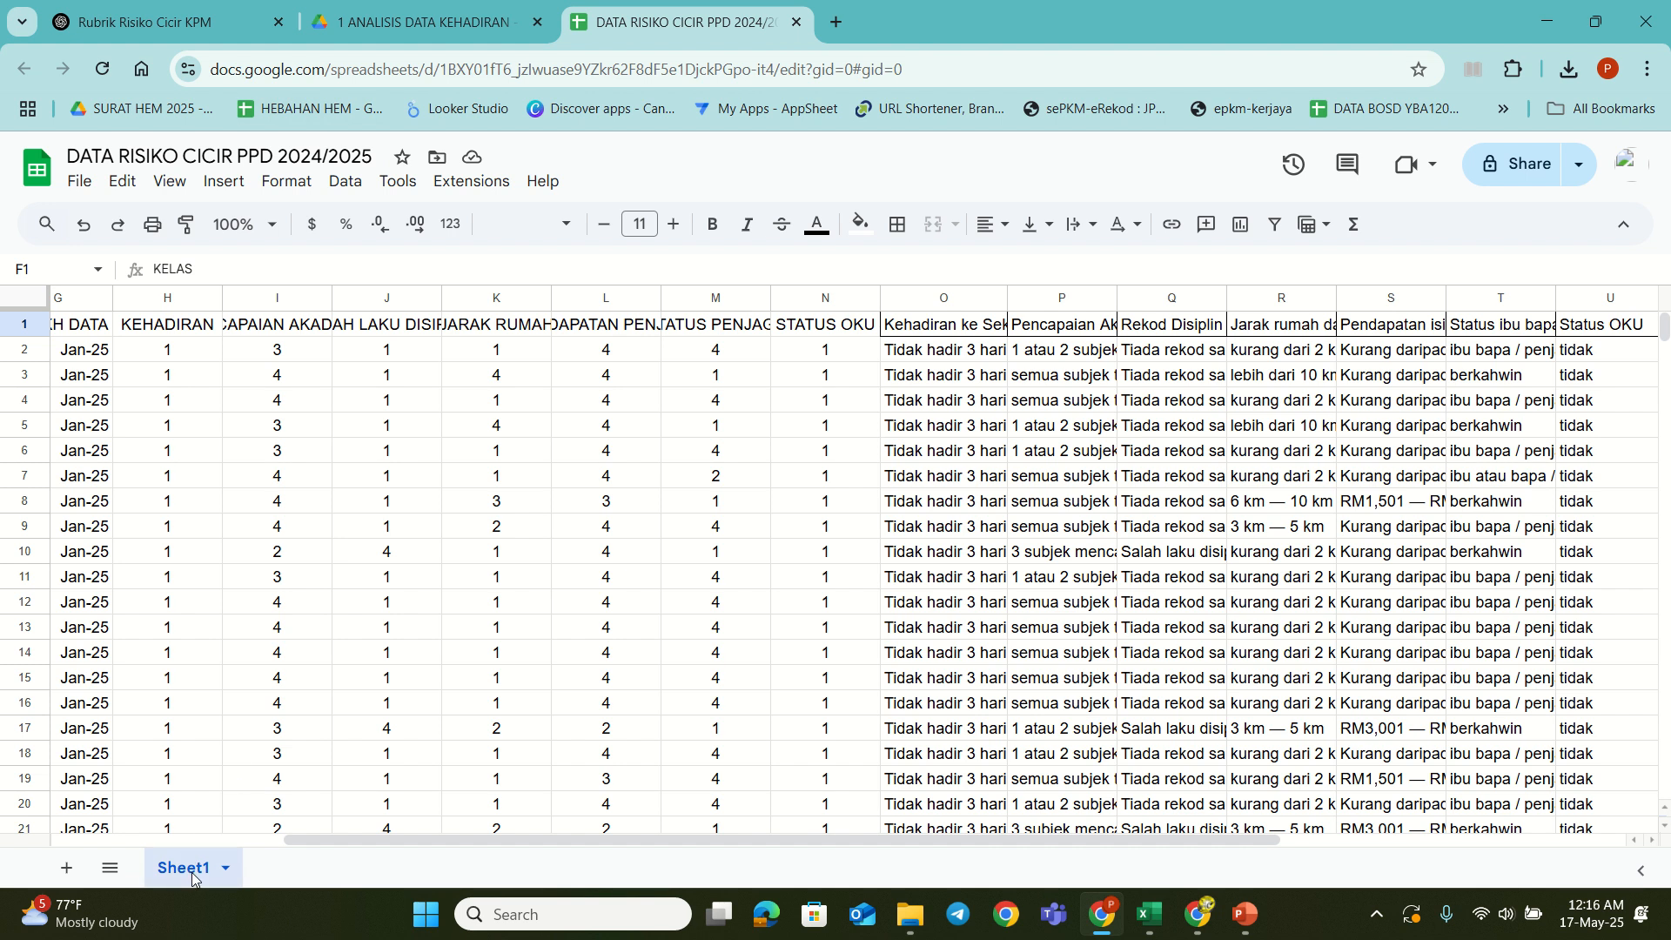
double_click(192, 877)
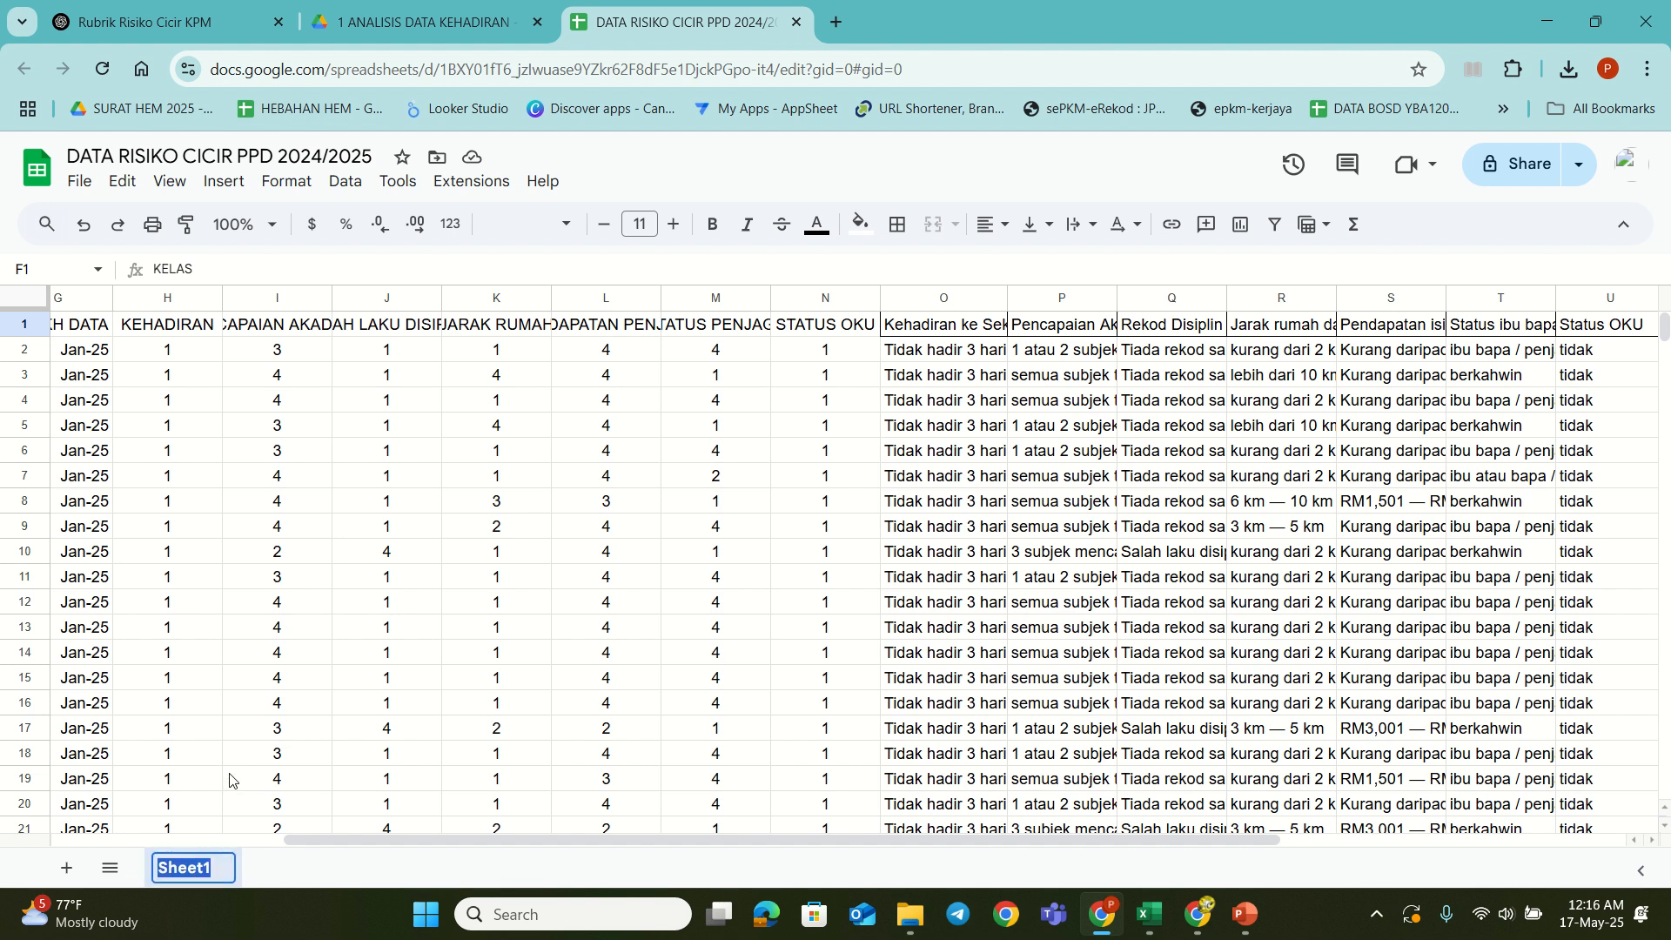
text(R)
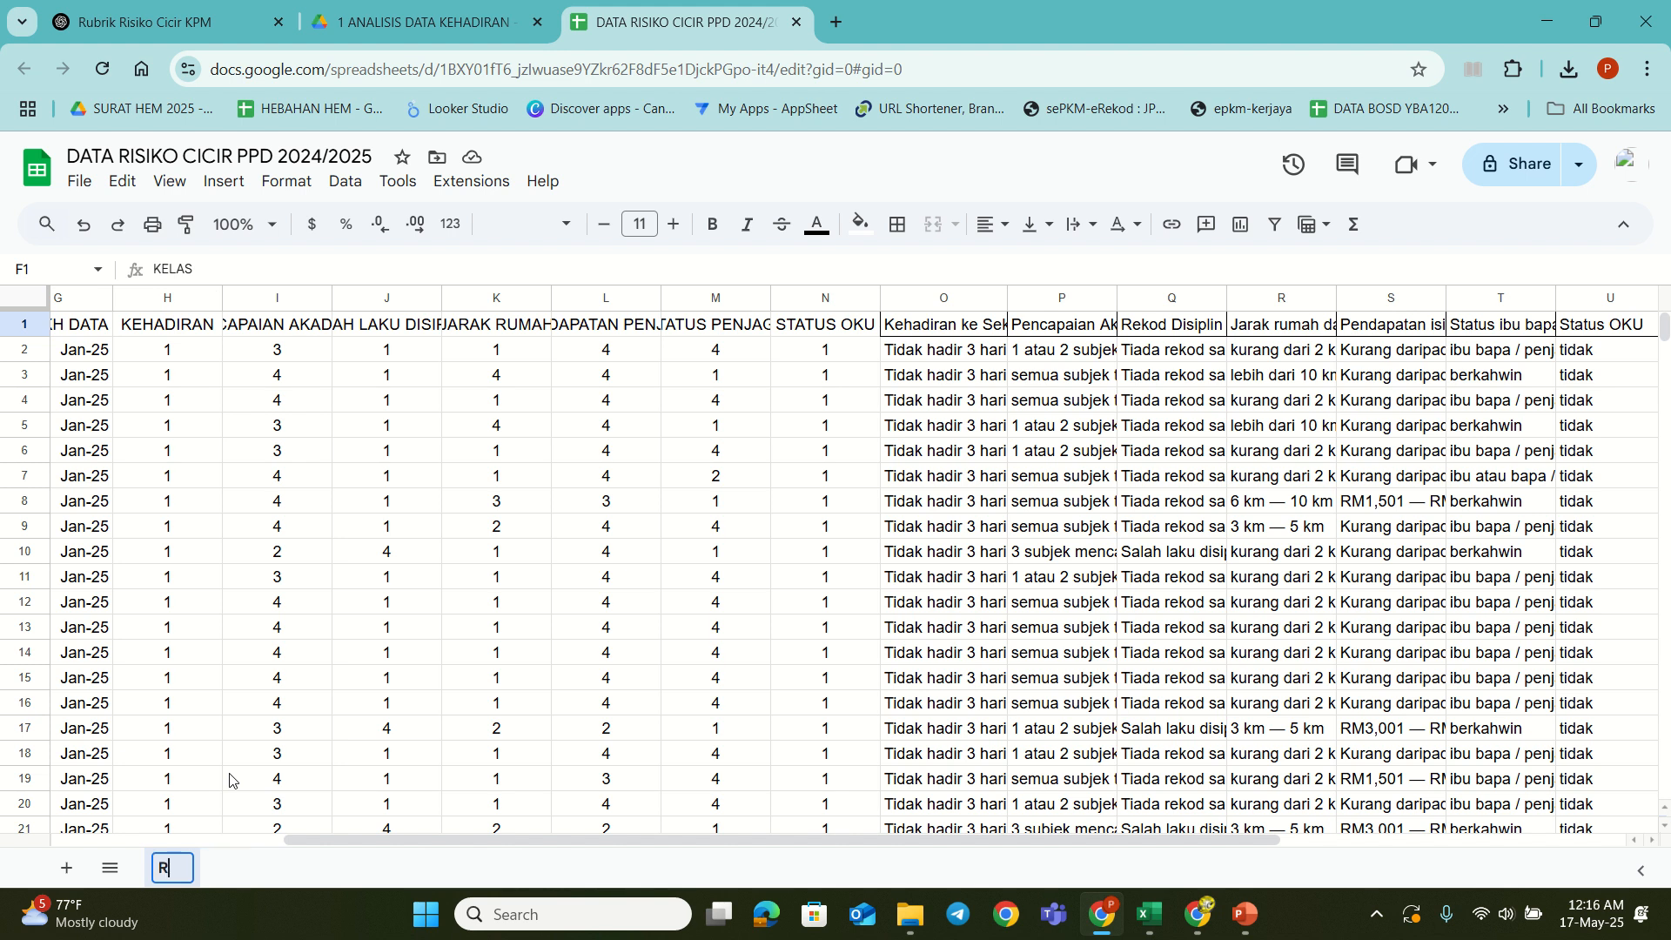
text(ISIKO CICIR)
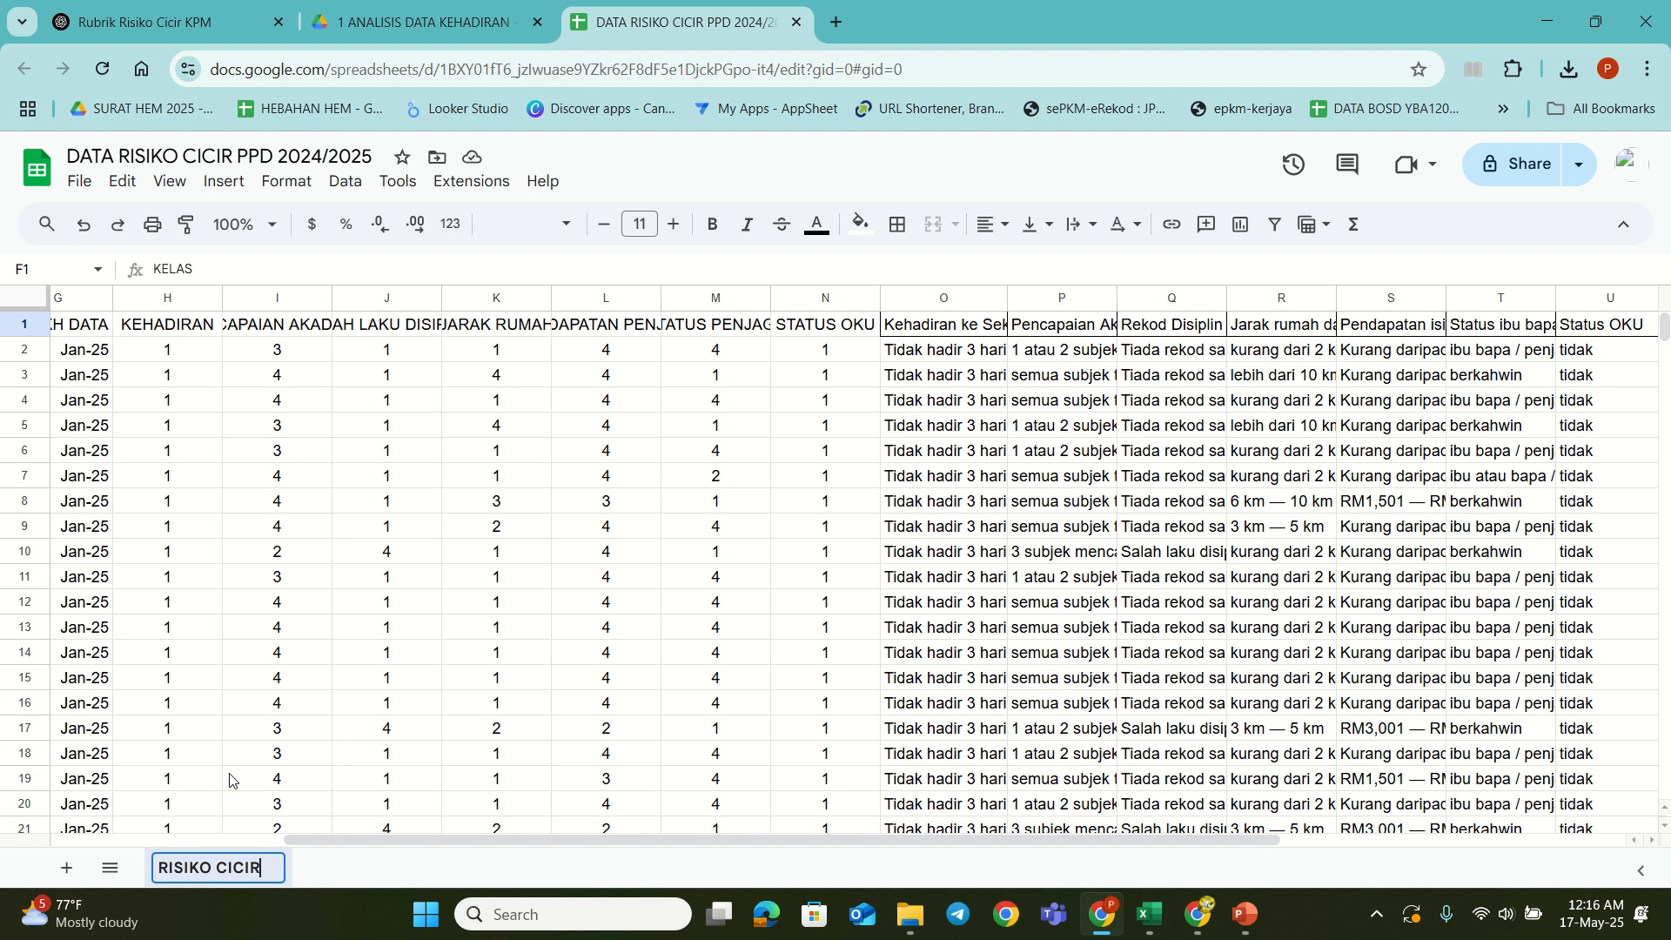
key(Return)
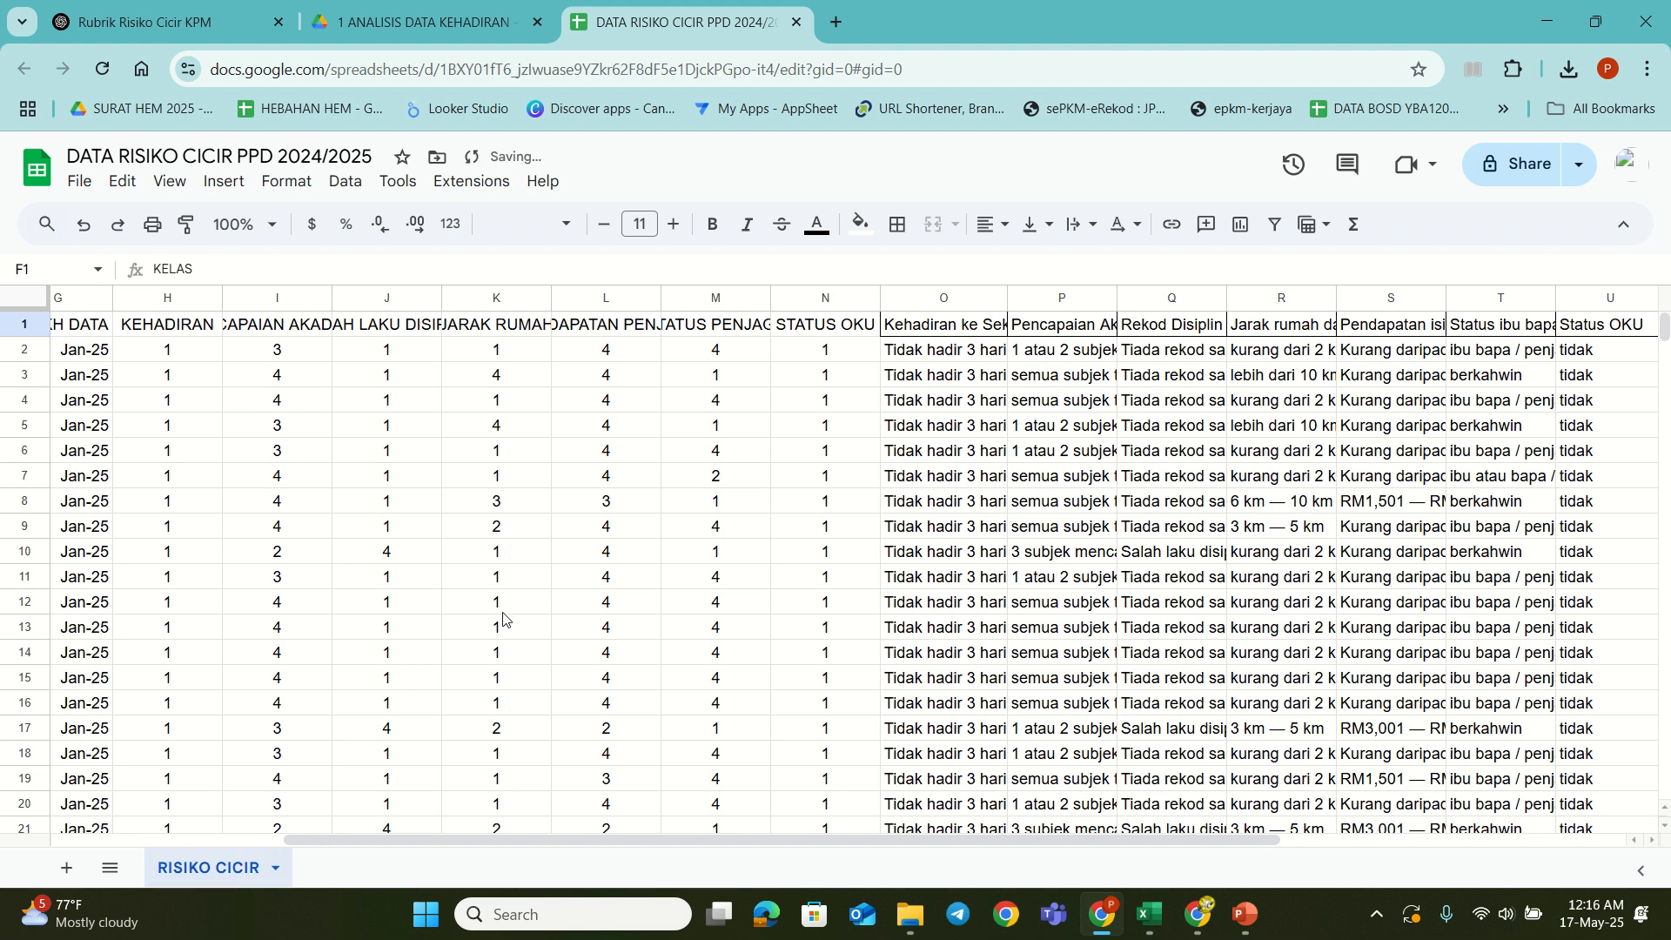
Step: Review the RISIKO CICIR sheet and check the Looker Studio report options among the spreadsheet's extensions
scroll(598, 585, down, 4)
scroll(592, 596, up, 4)
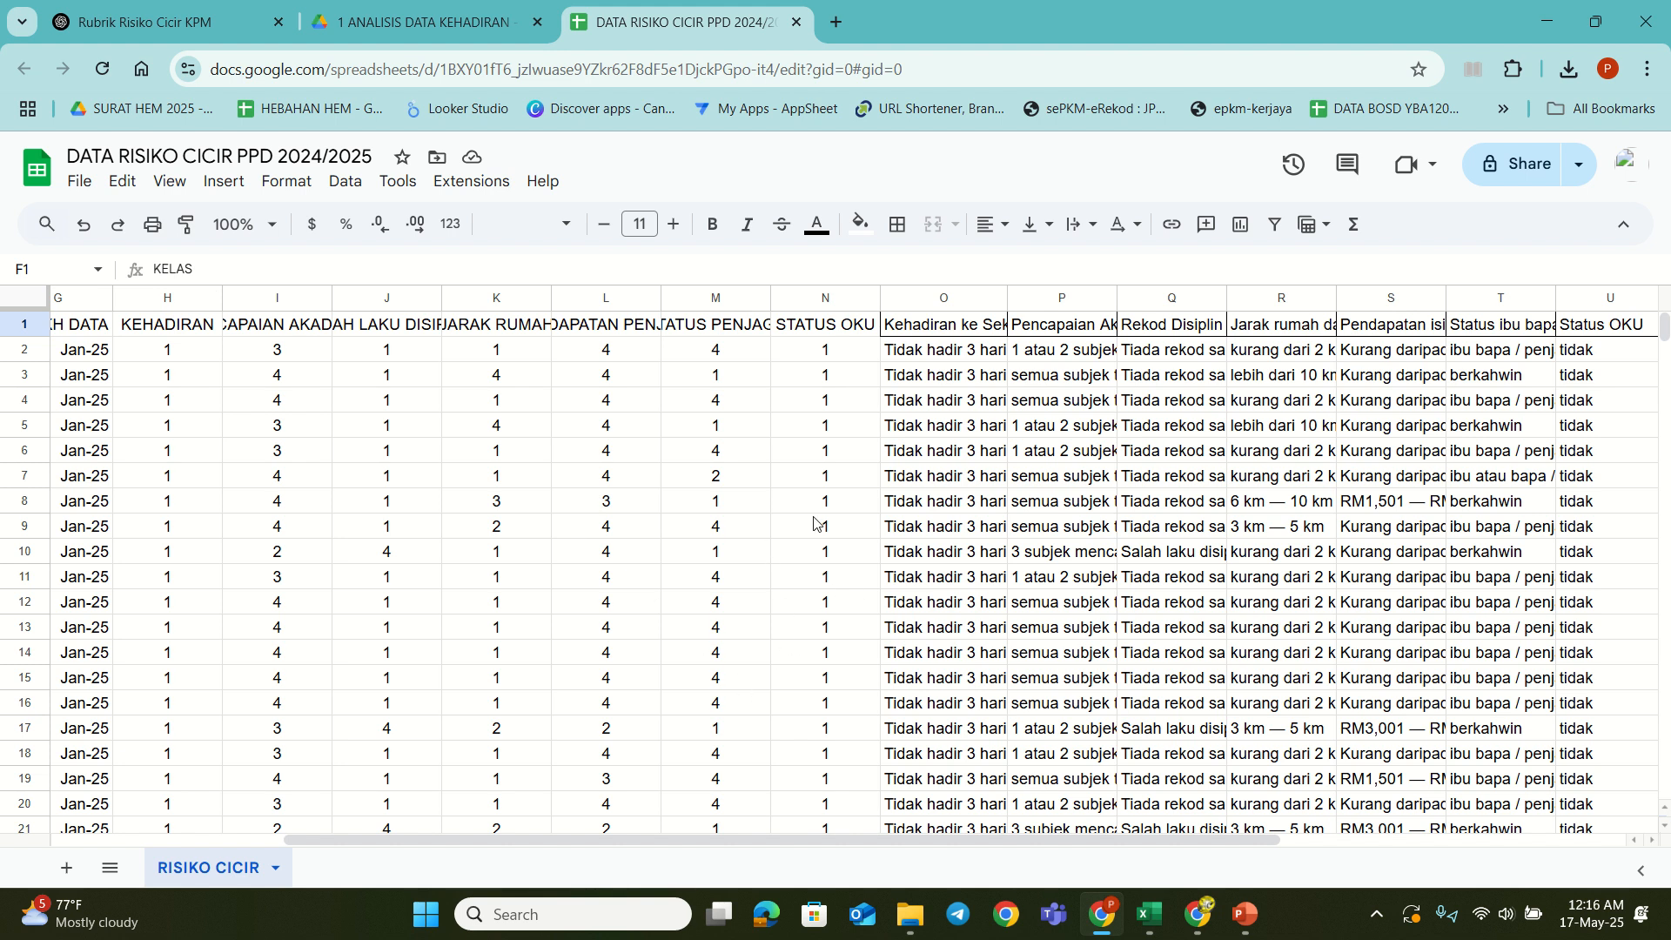
click(485, 184)
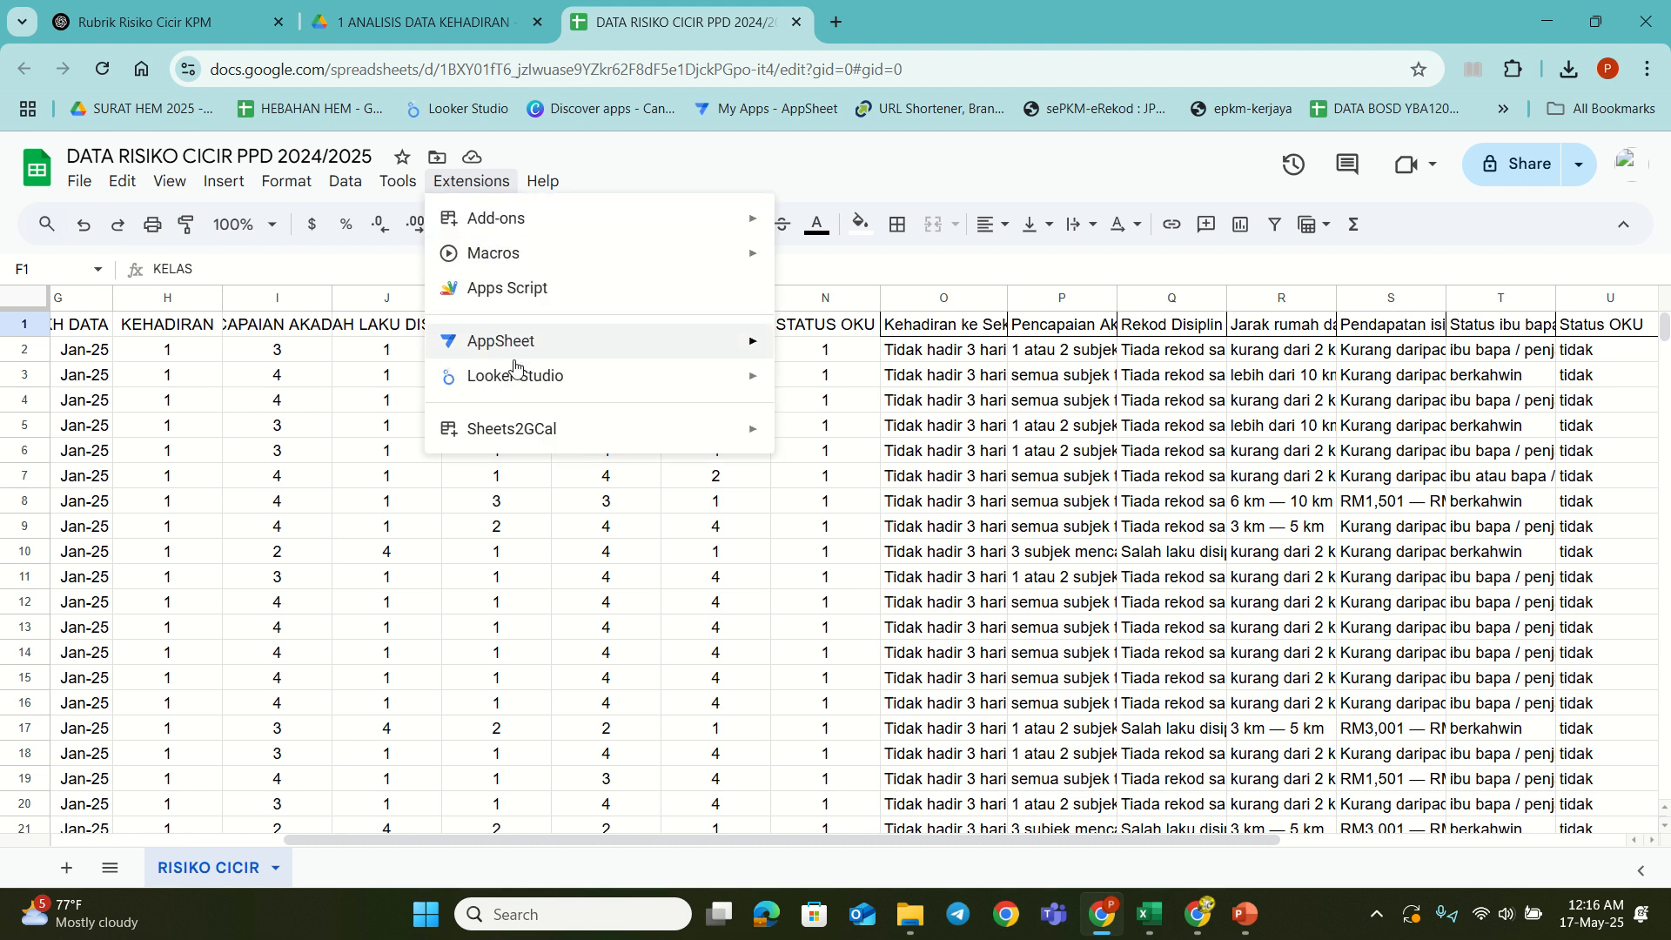
mouse_move(519, 382)
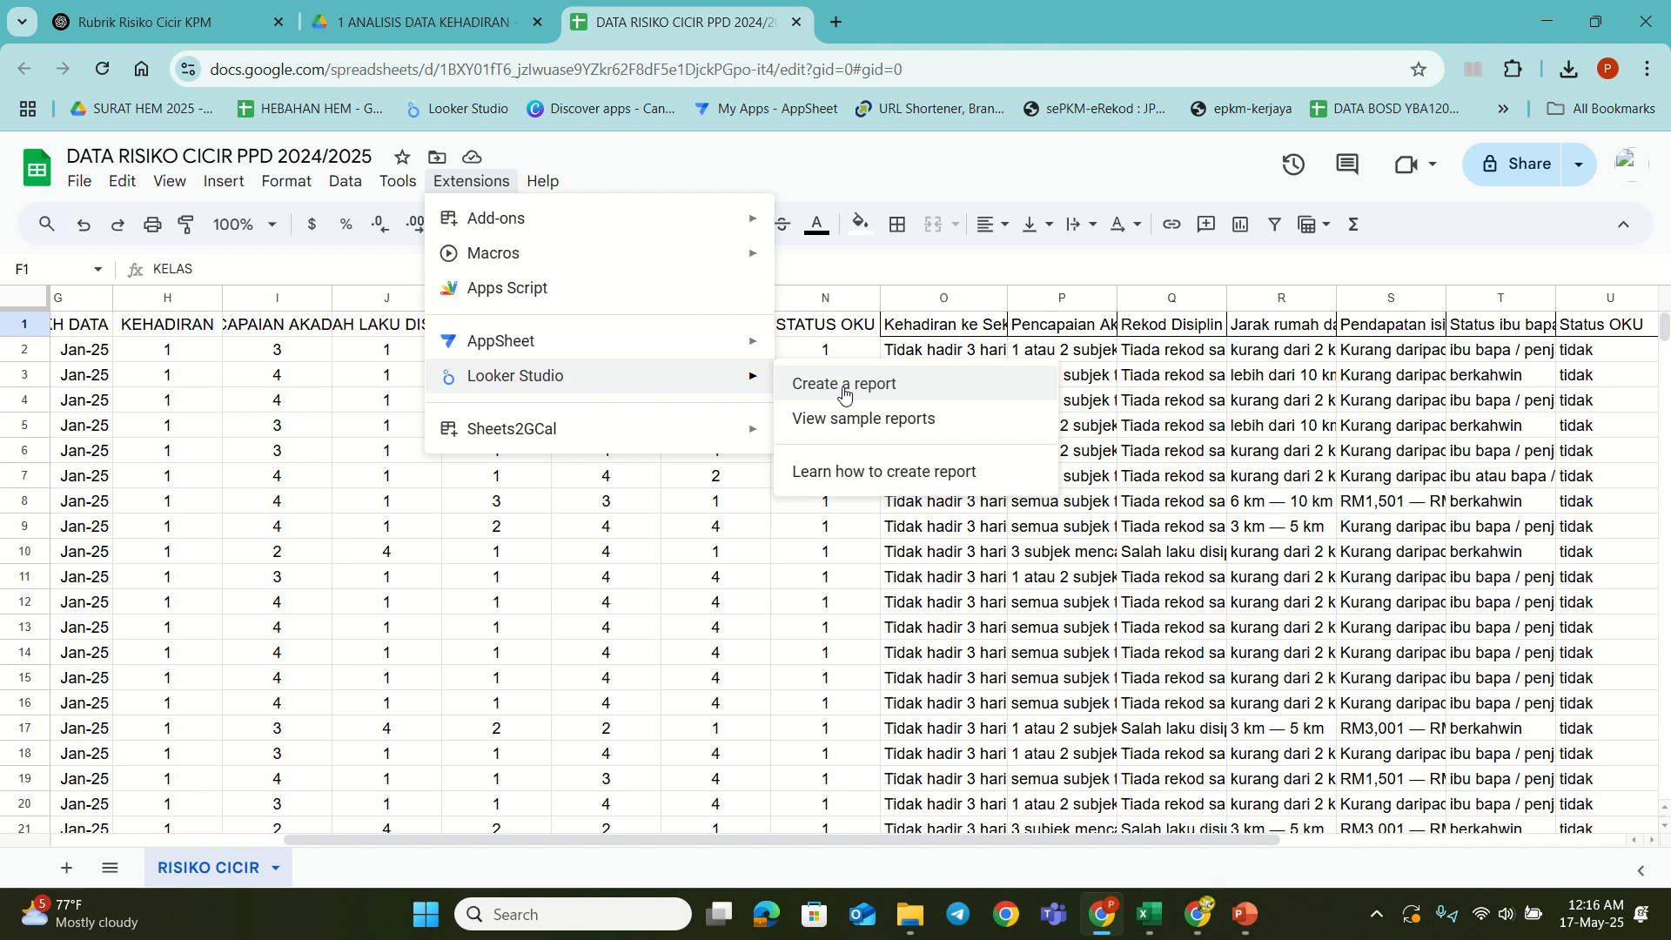
click(668, 555)
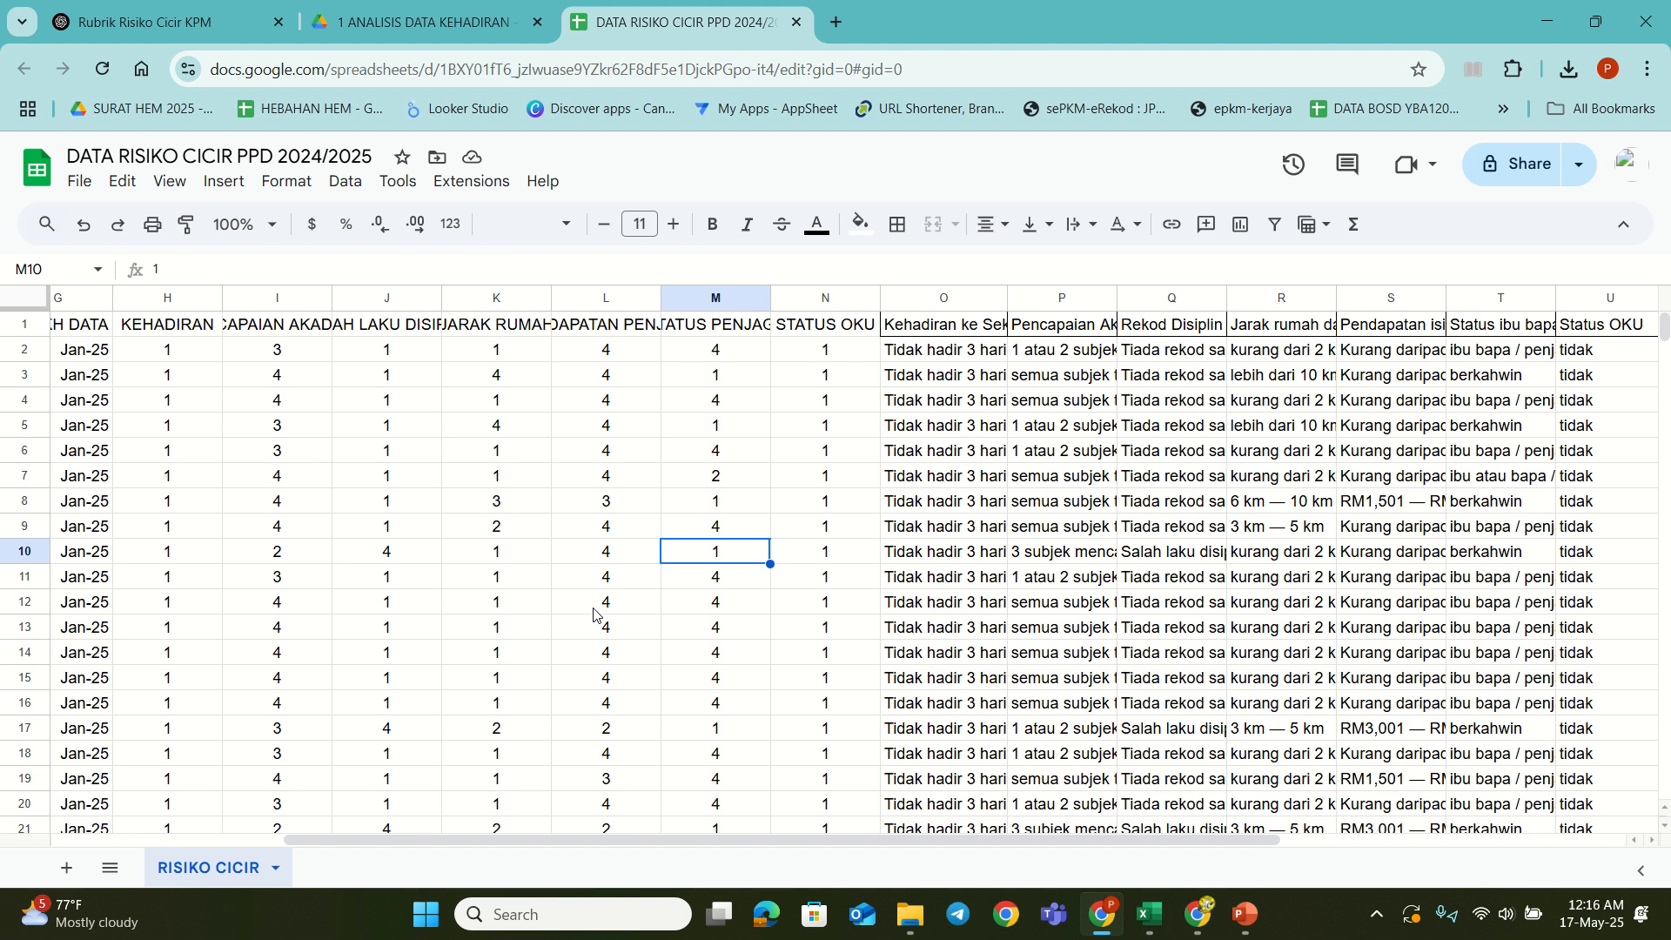
click(796, 480)
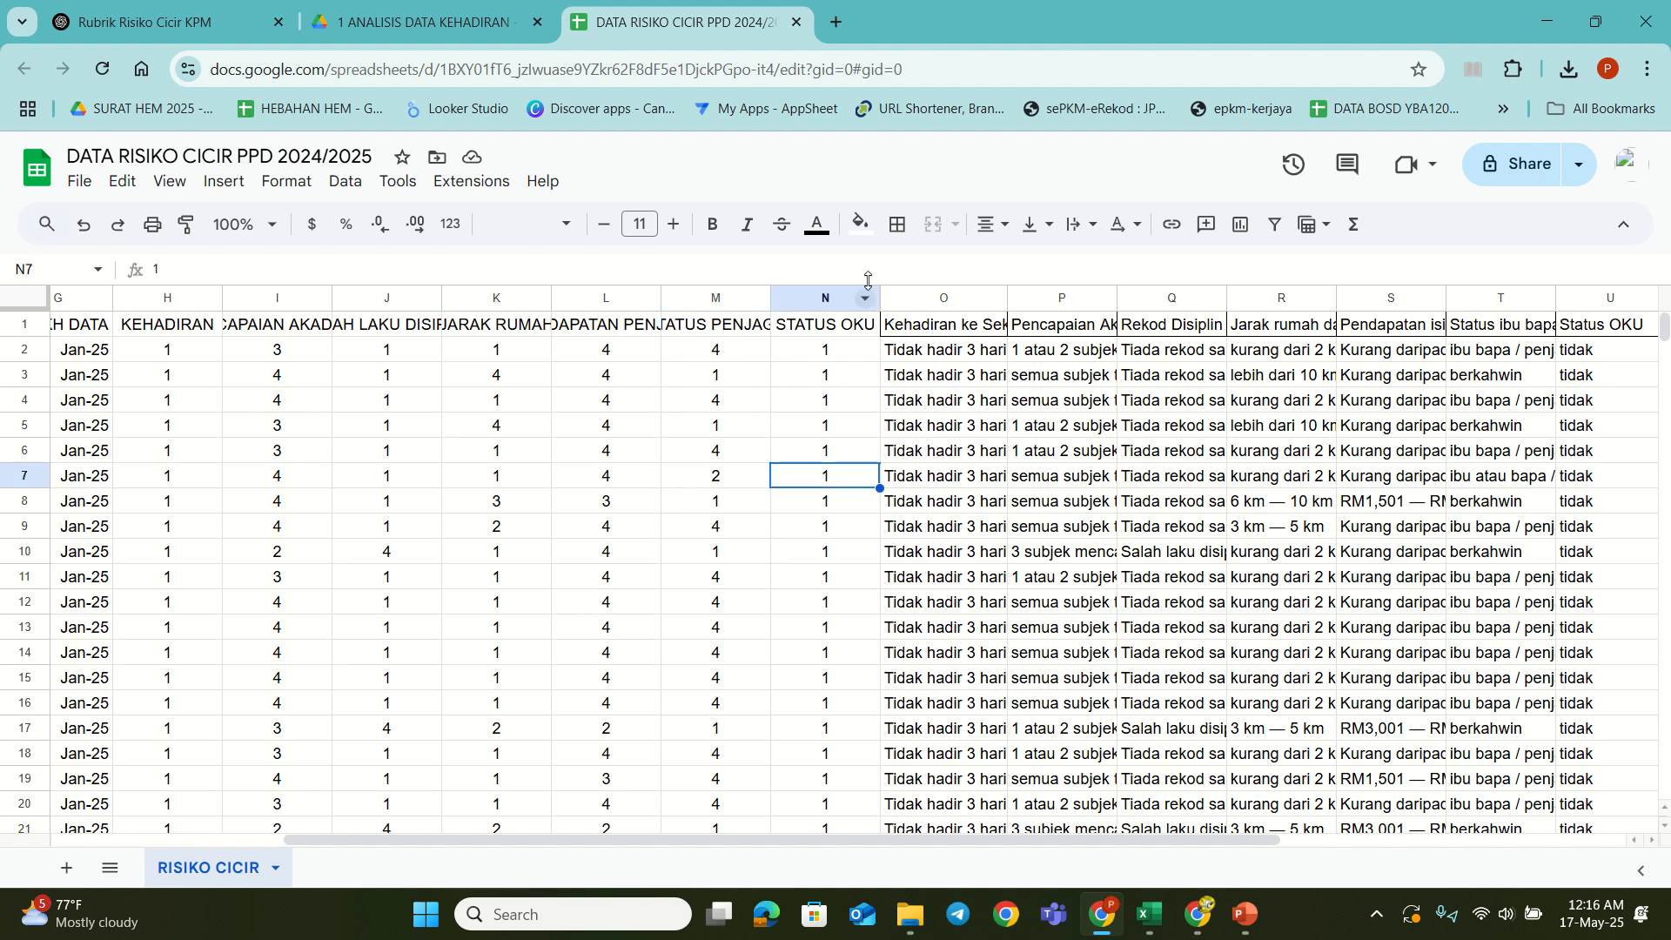
click(474, 181)
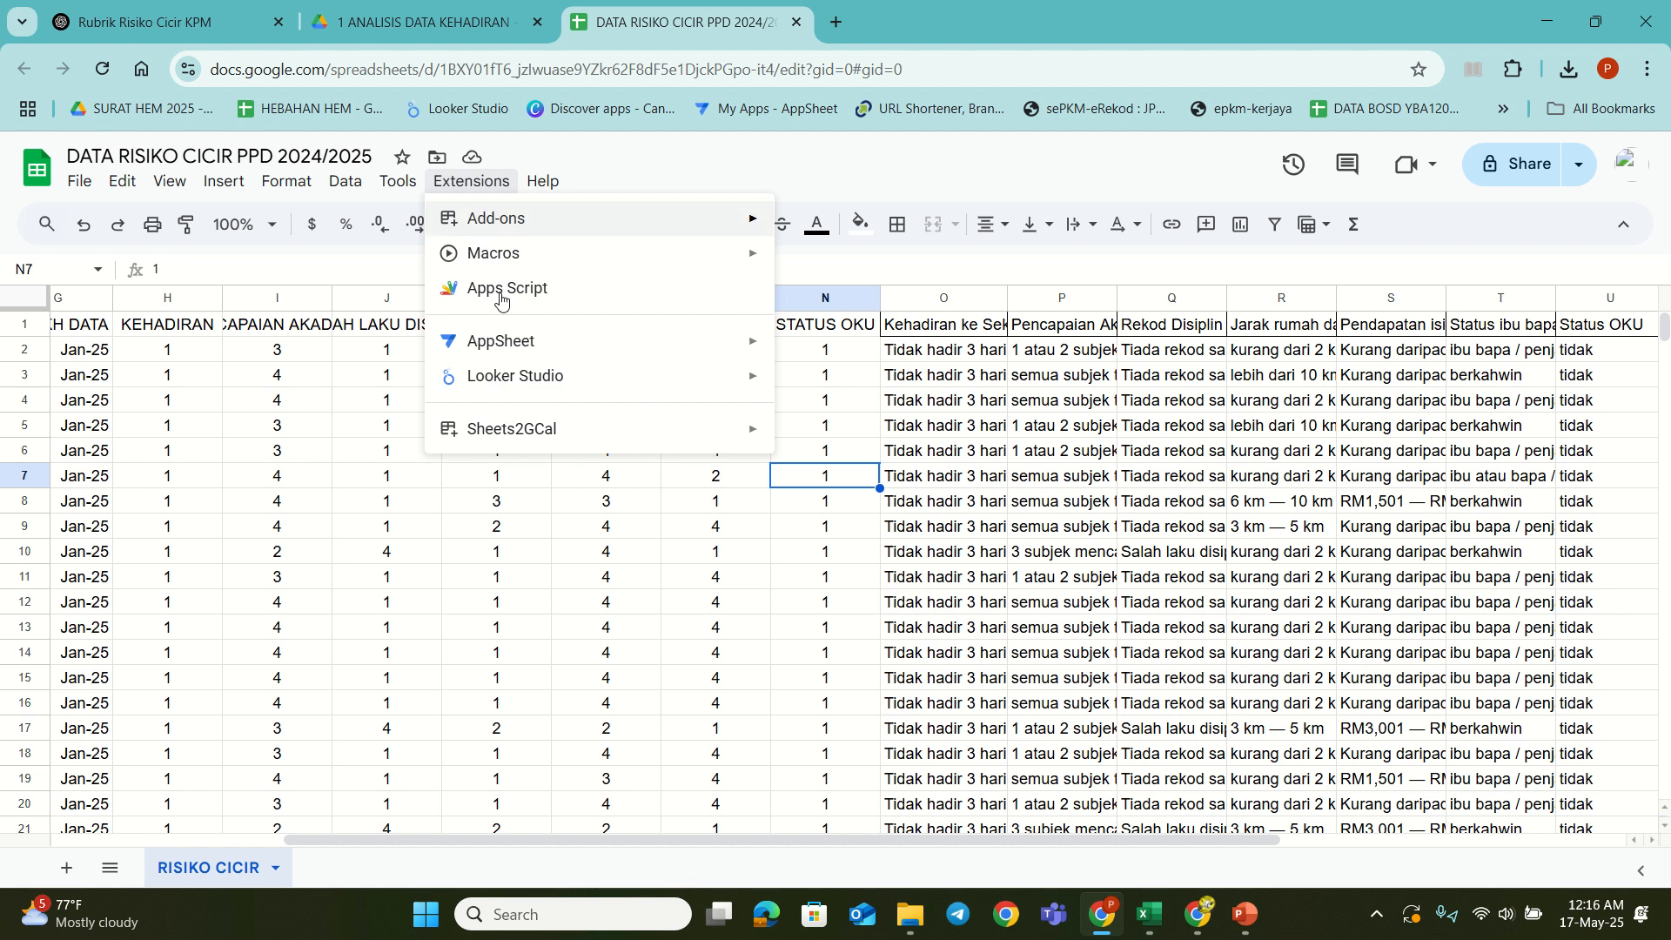
click(599, 528)
Step: Open Looker Studio in a new browser tab and create a blank report
click(840, 19)
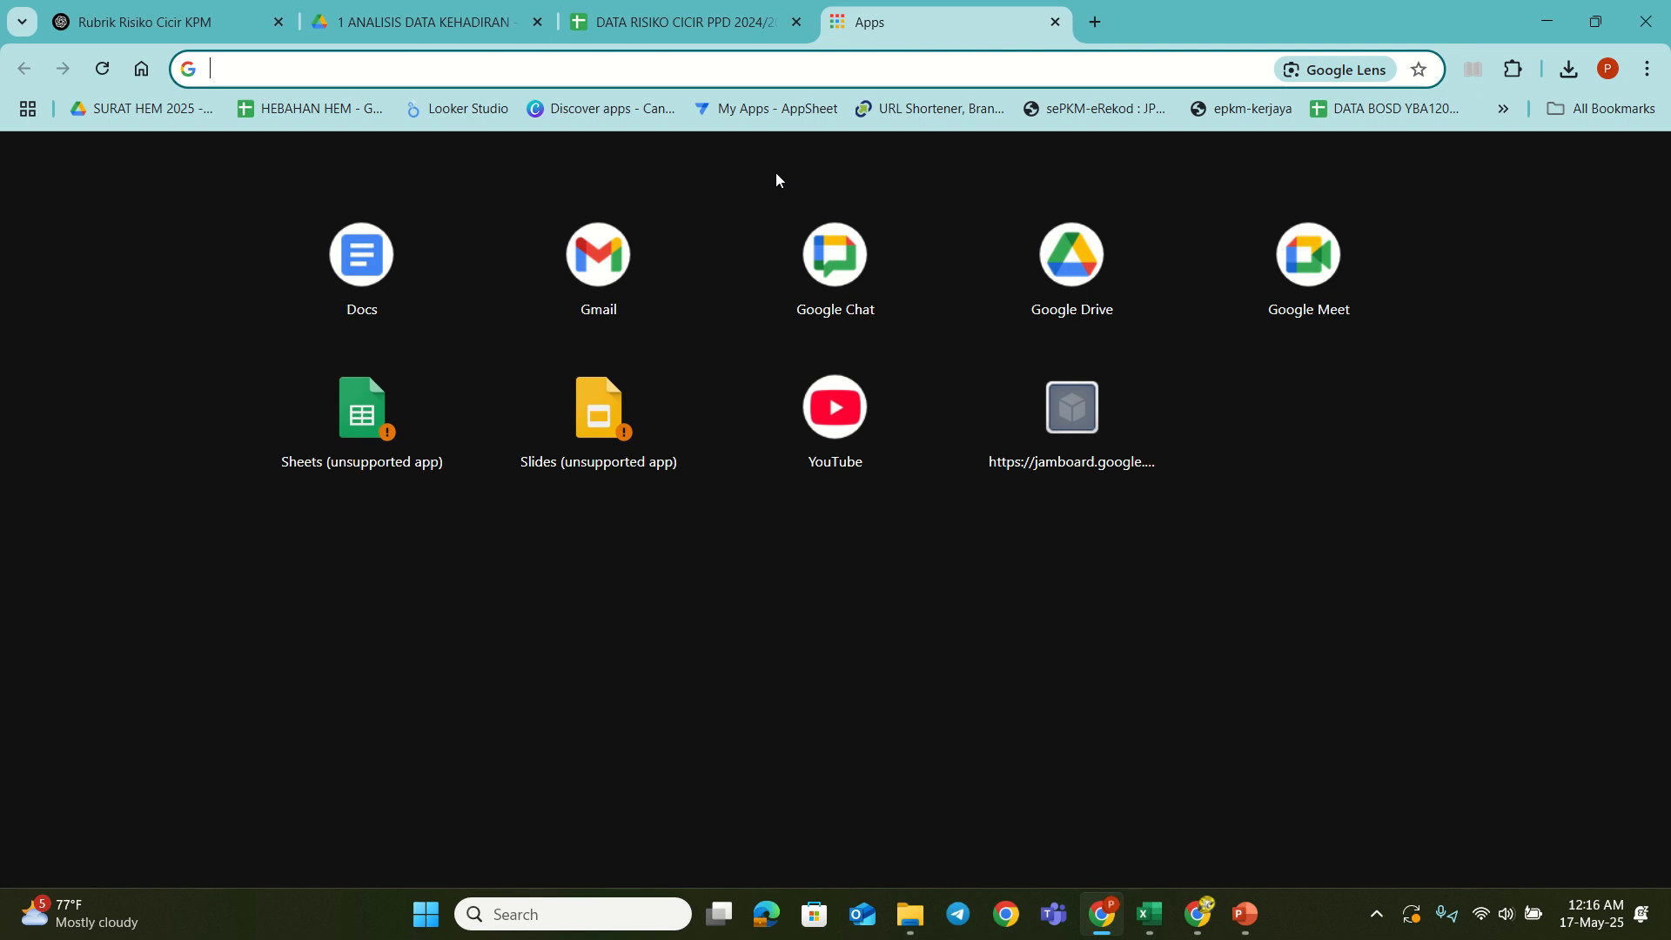
click(421, 66)
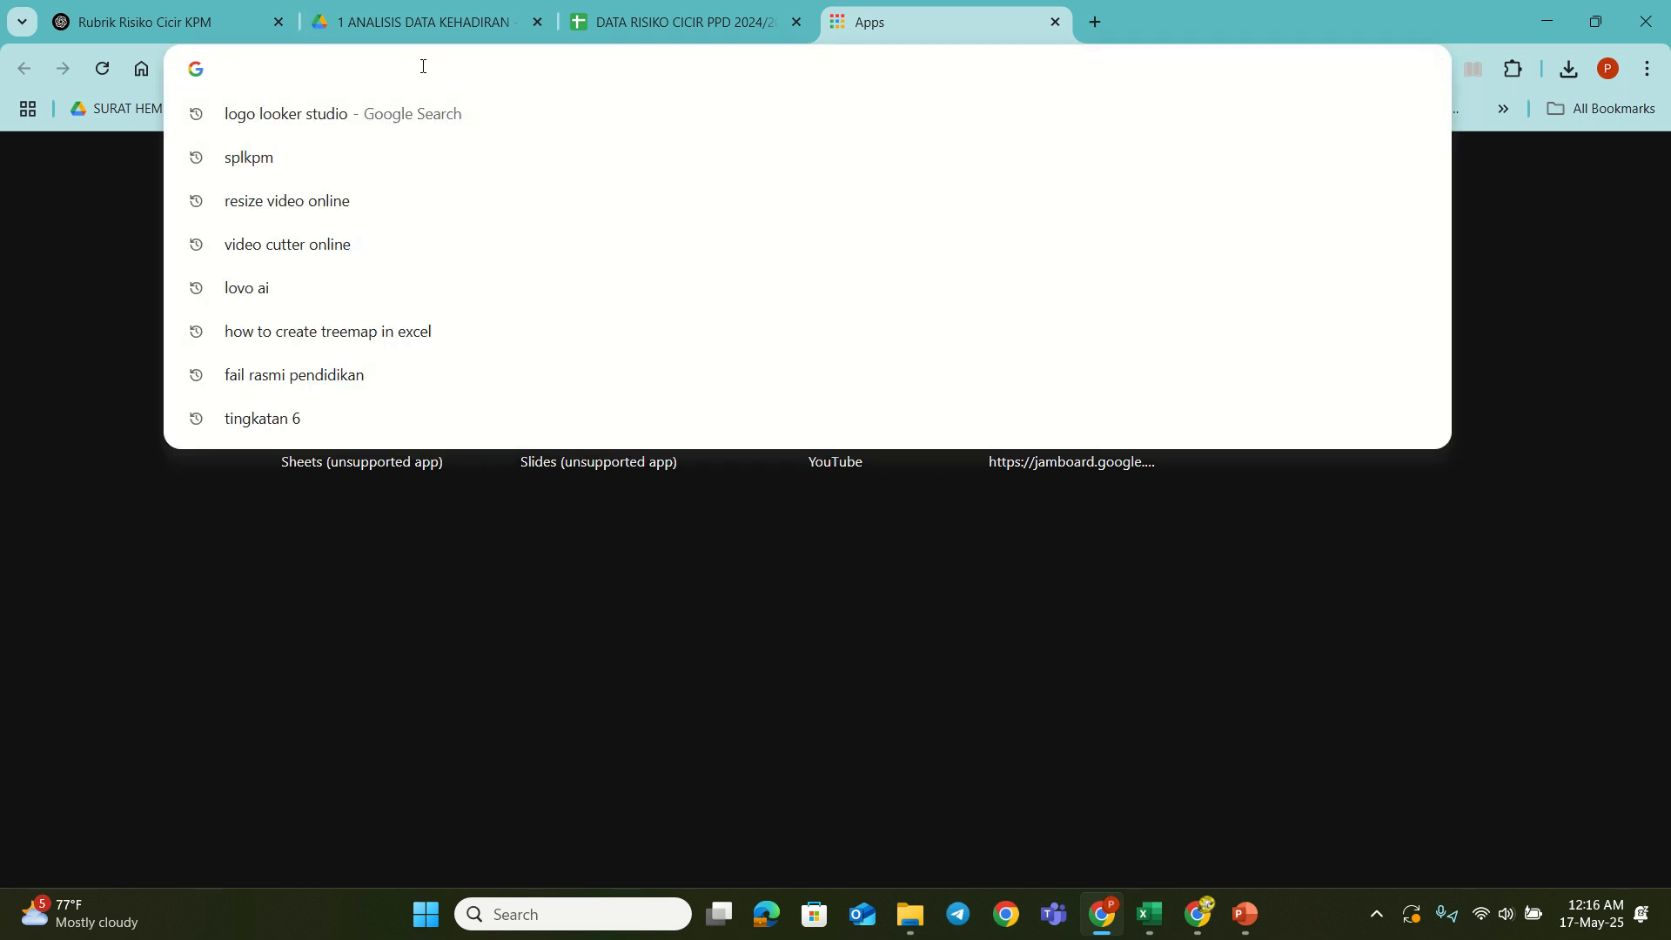
click(311, 603)
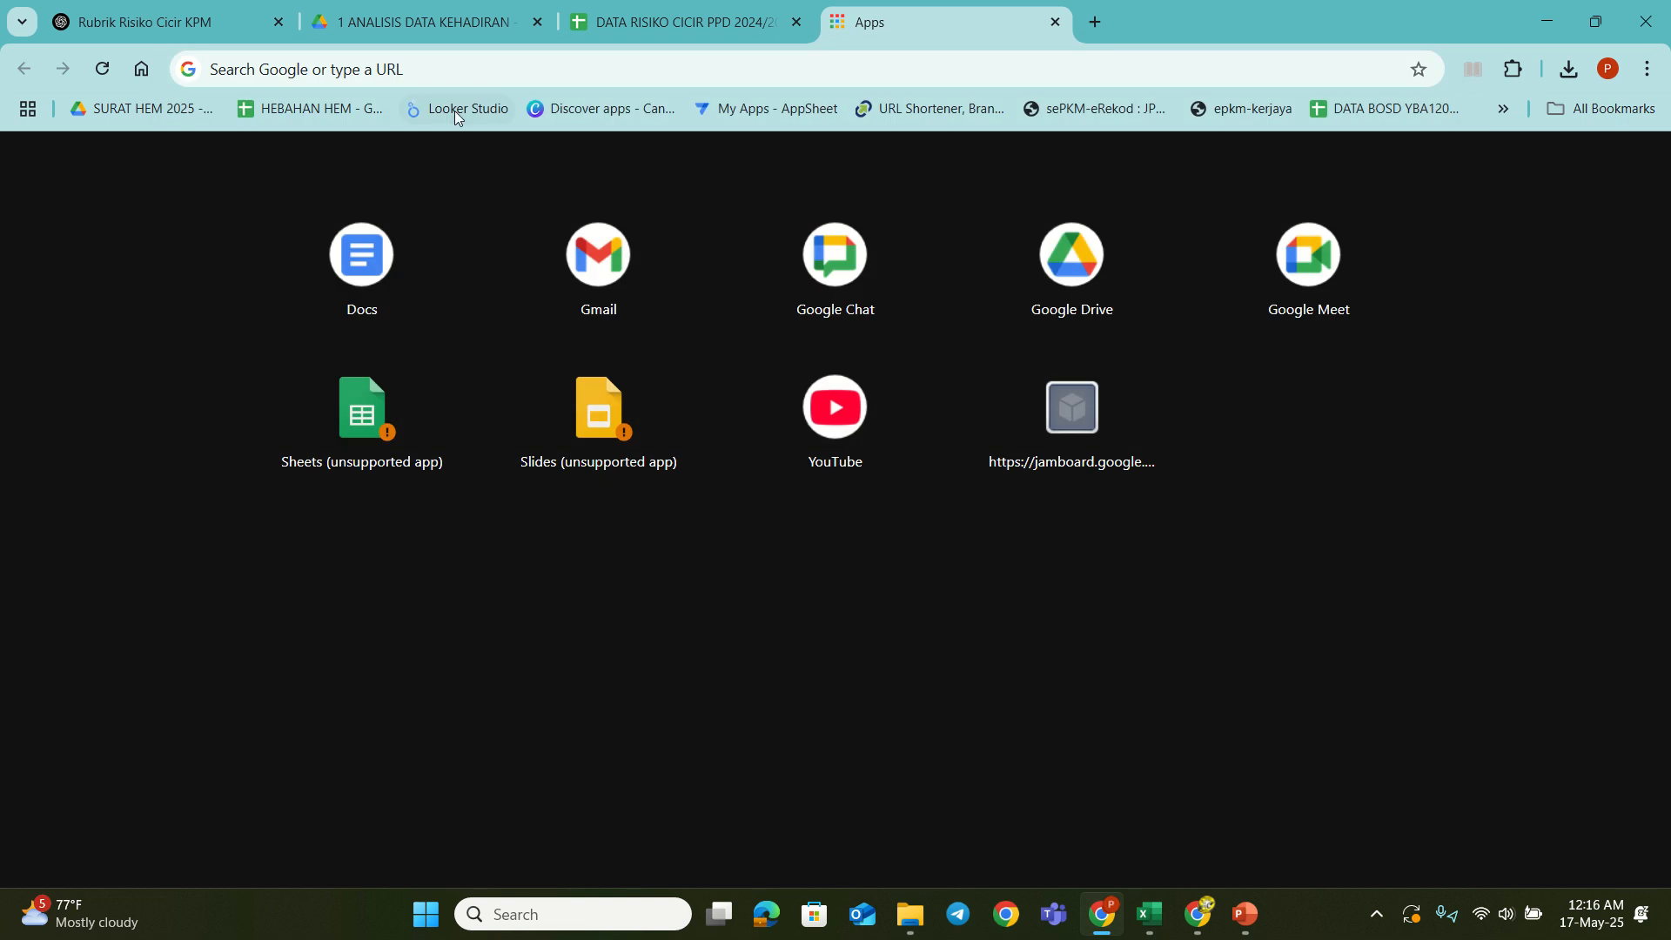
click(456, 111)
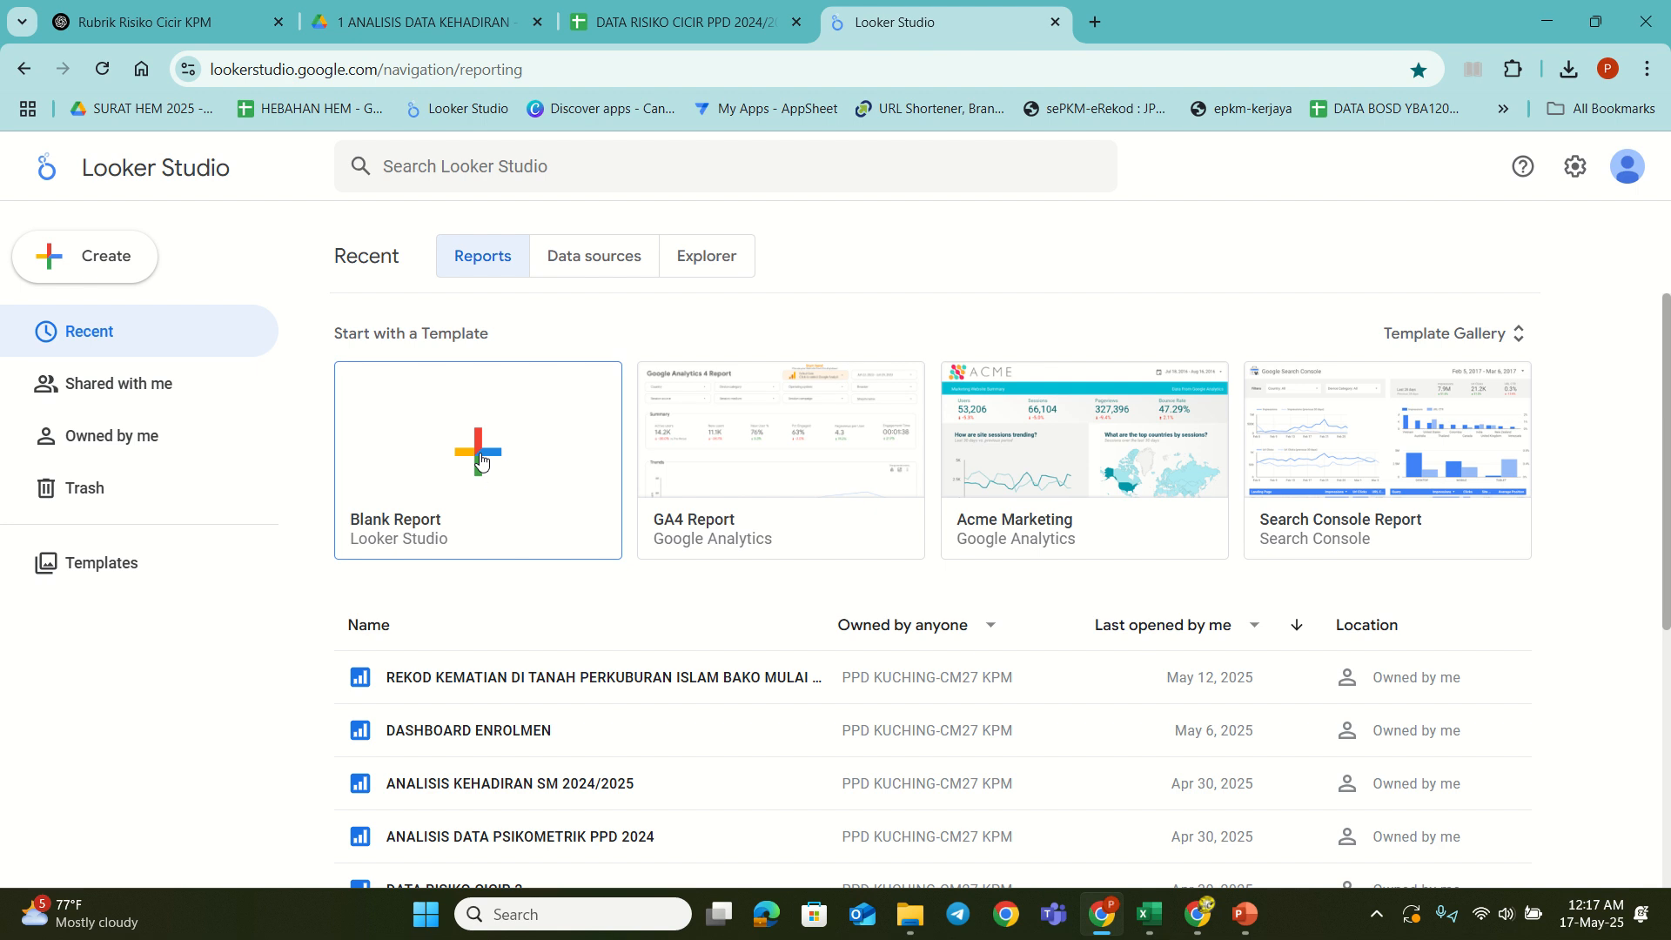
click(576, 501)
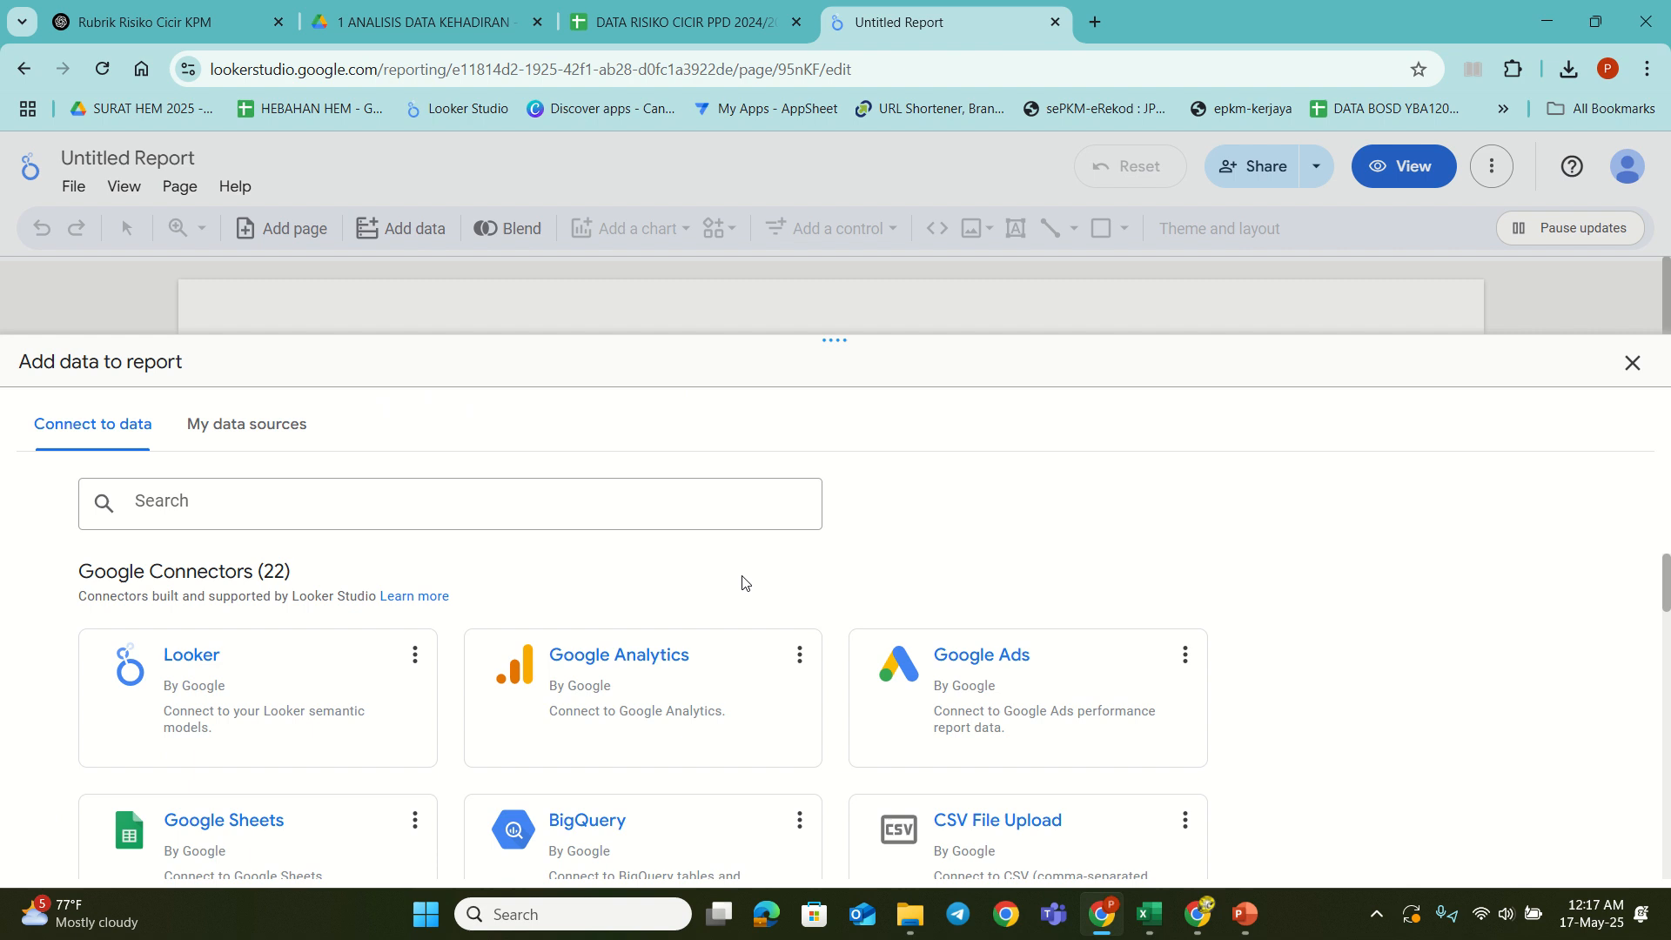
Step: Add the RISIKO CICIR worksheet of DATA RISIKO CICIR PPD 2024/2025 to the report through the Google Sheets connector, with the first row as headers
scroll(743, 582, down, 1)
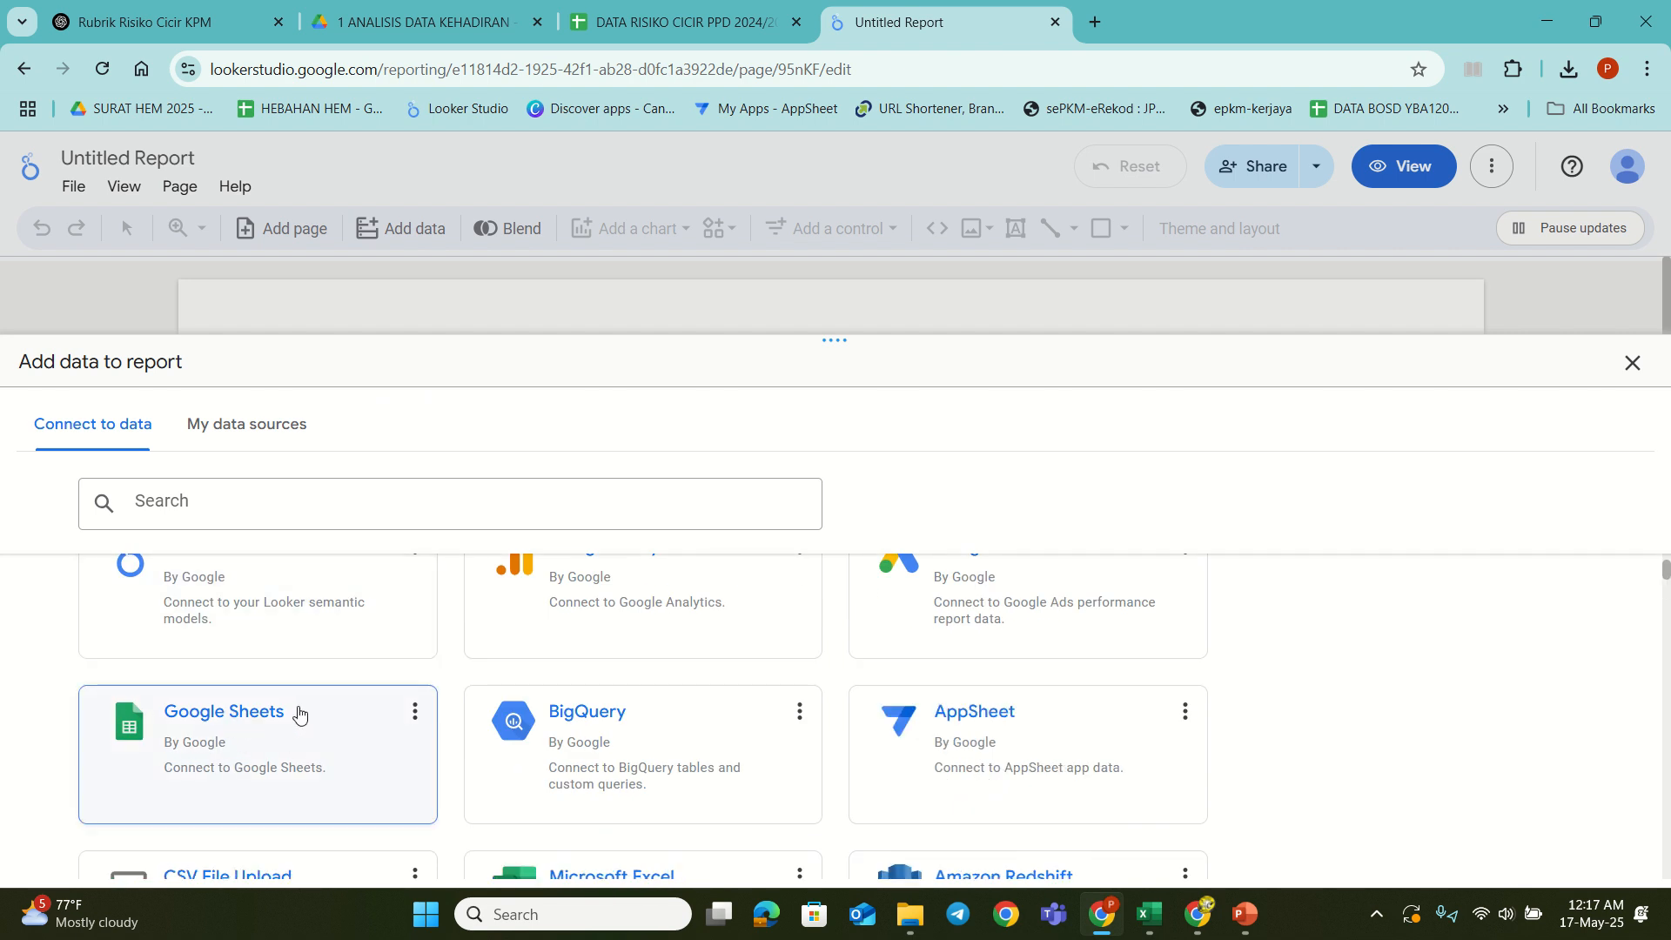
click(336, 718)
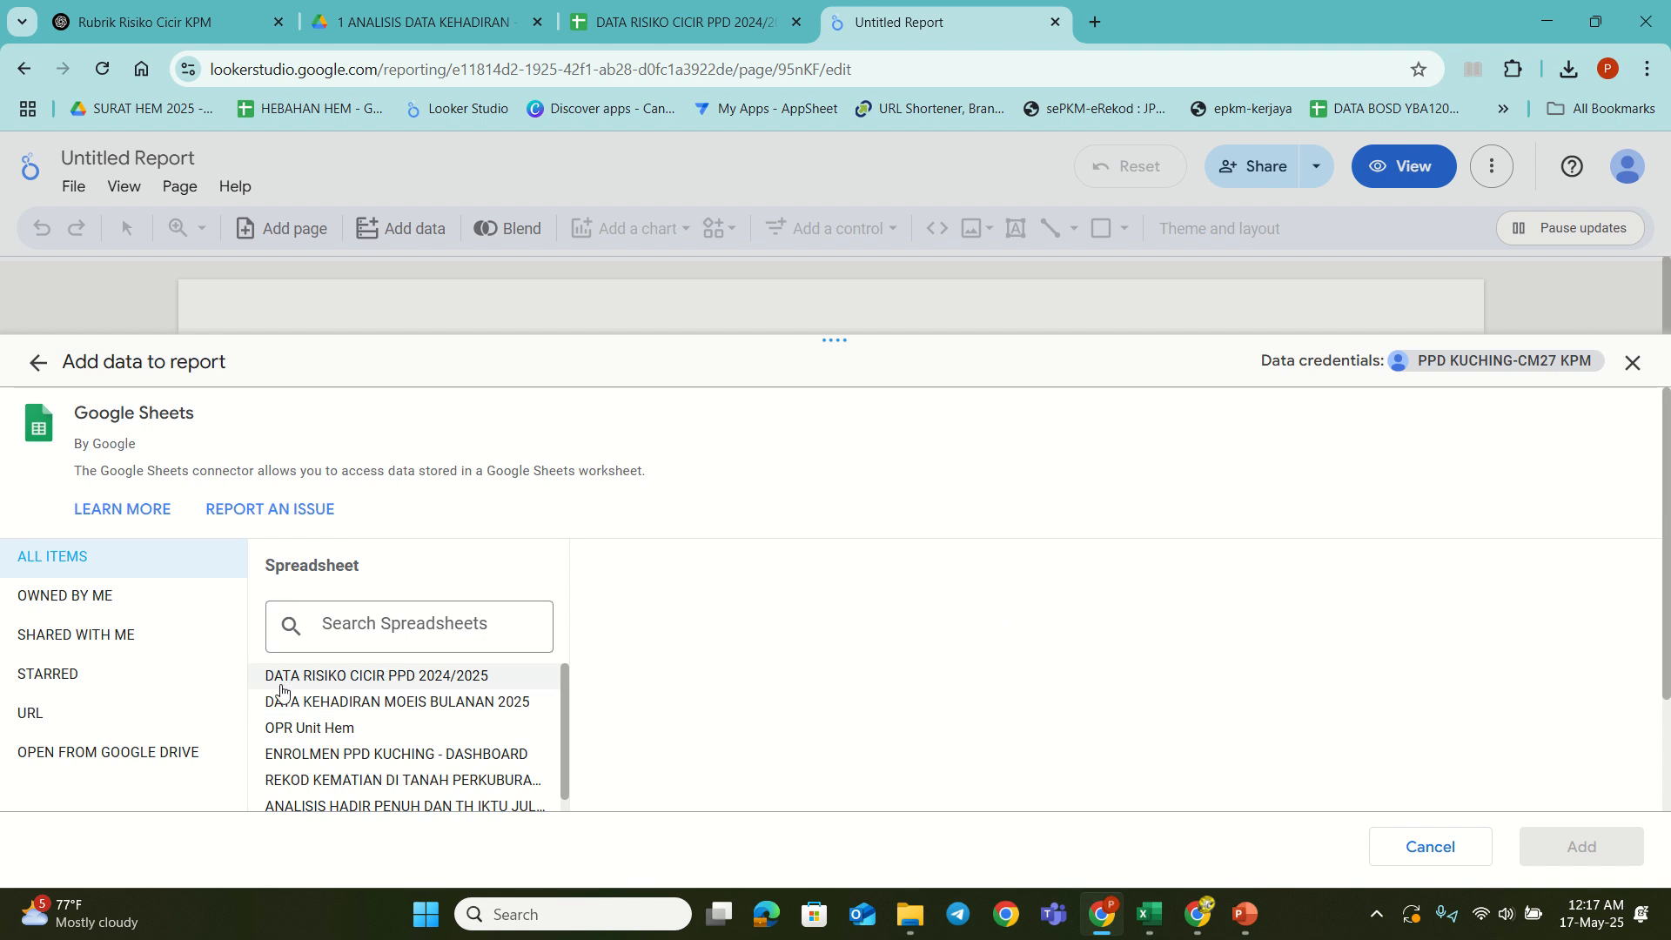
click(344, 688)
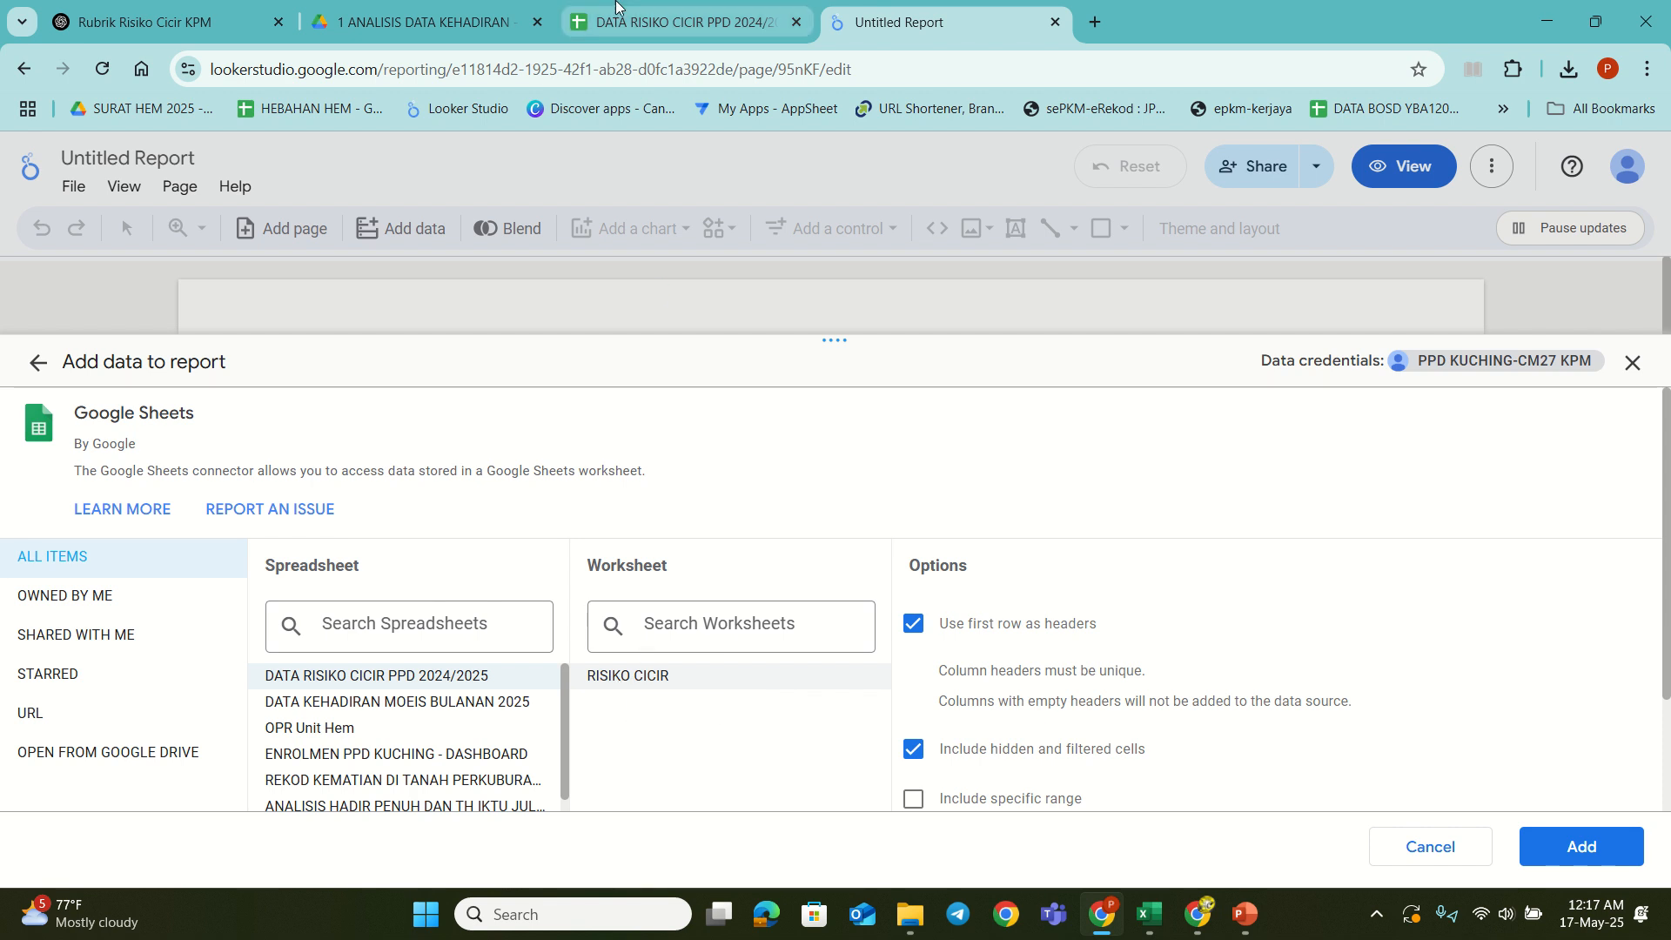
click(625, 28)
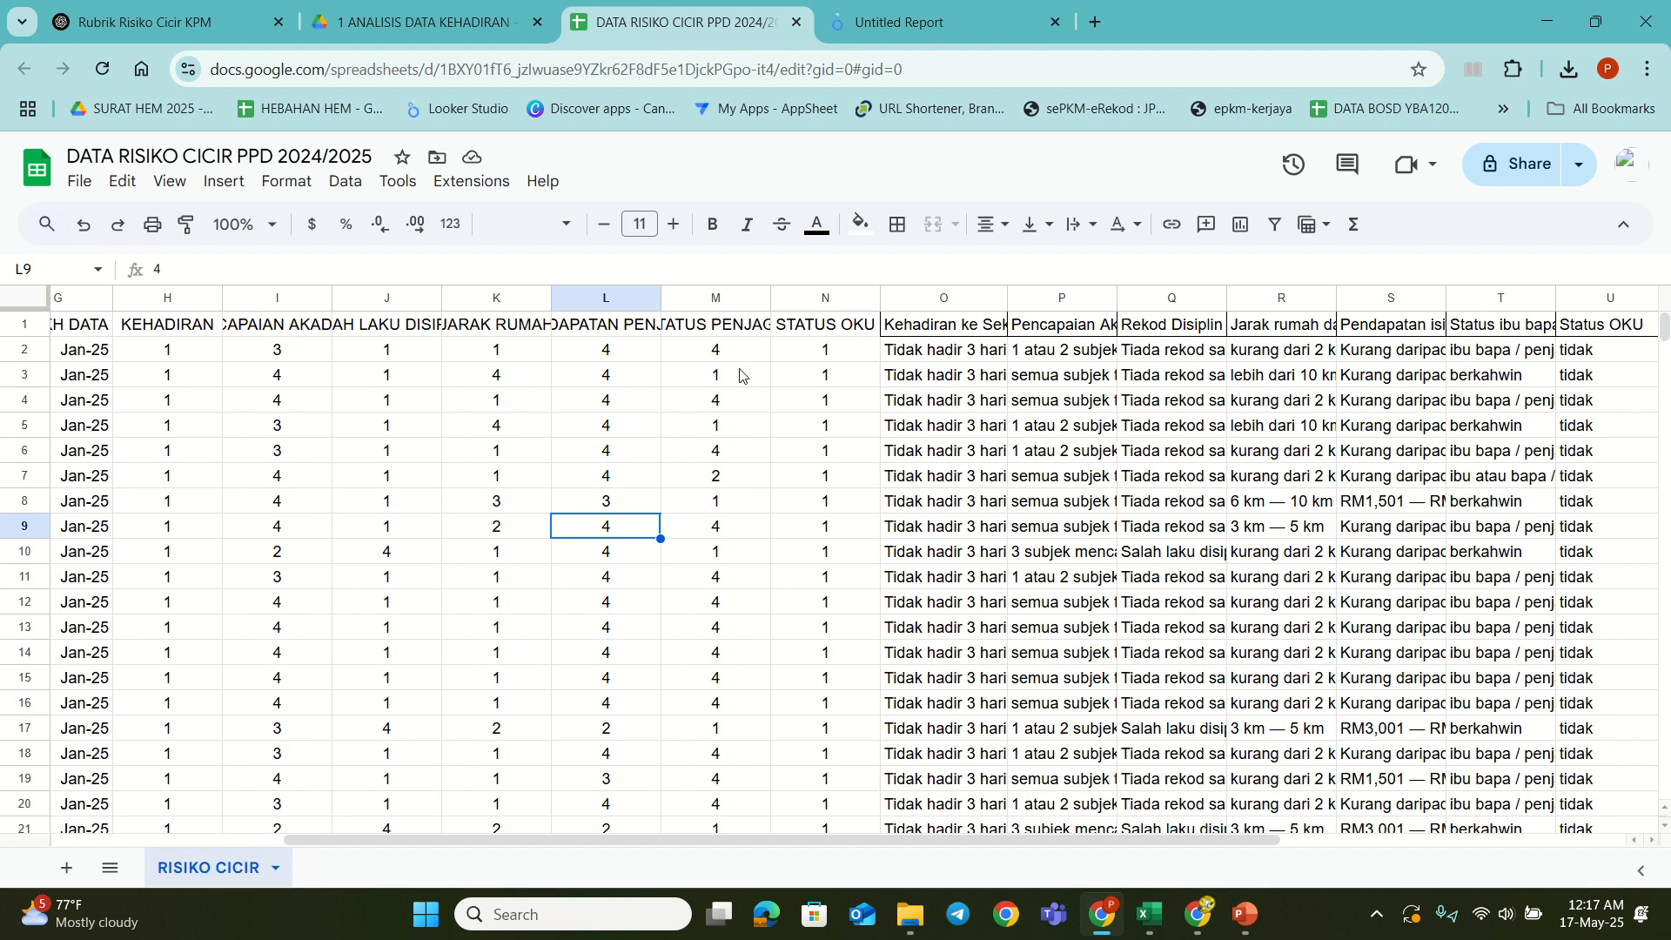
click(910, 23)
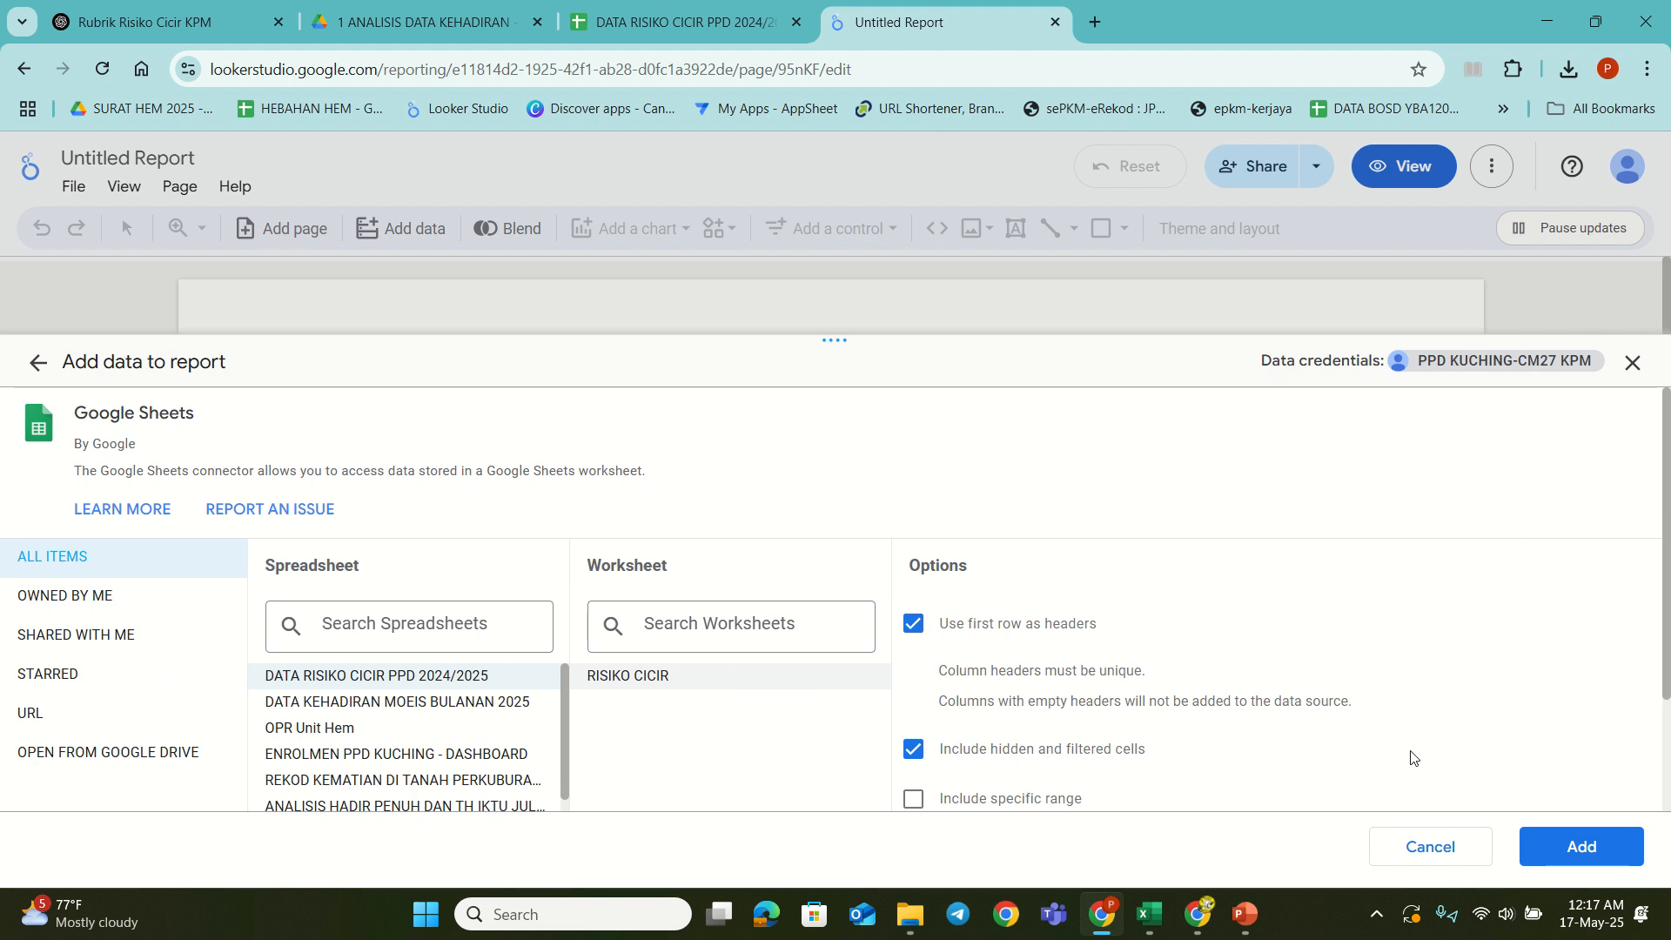
click(1583, 849)
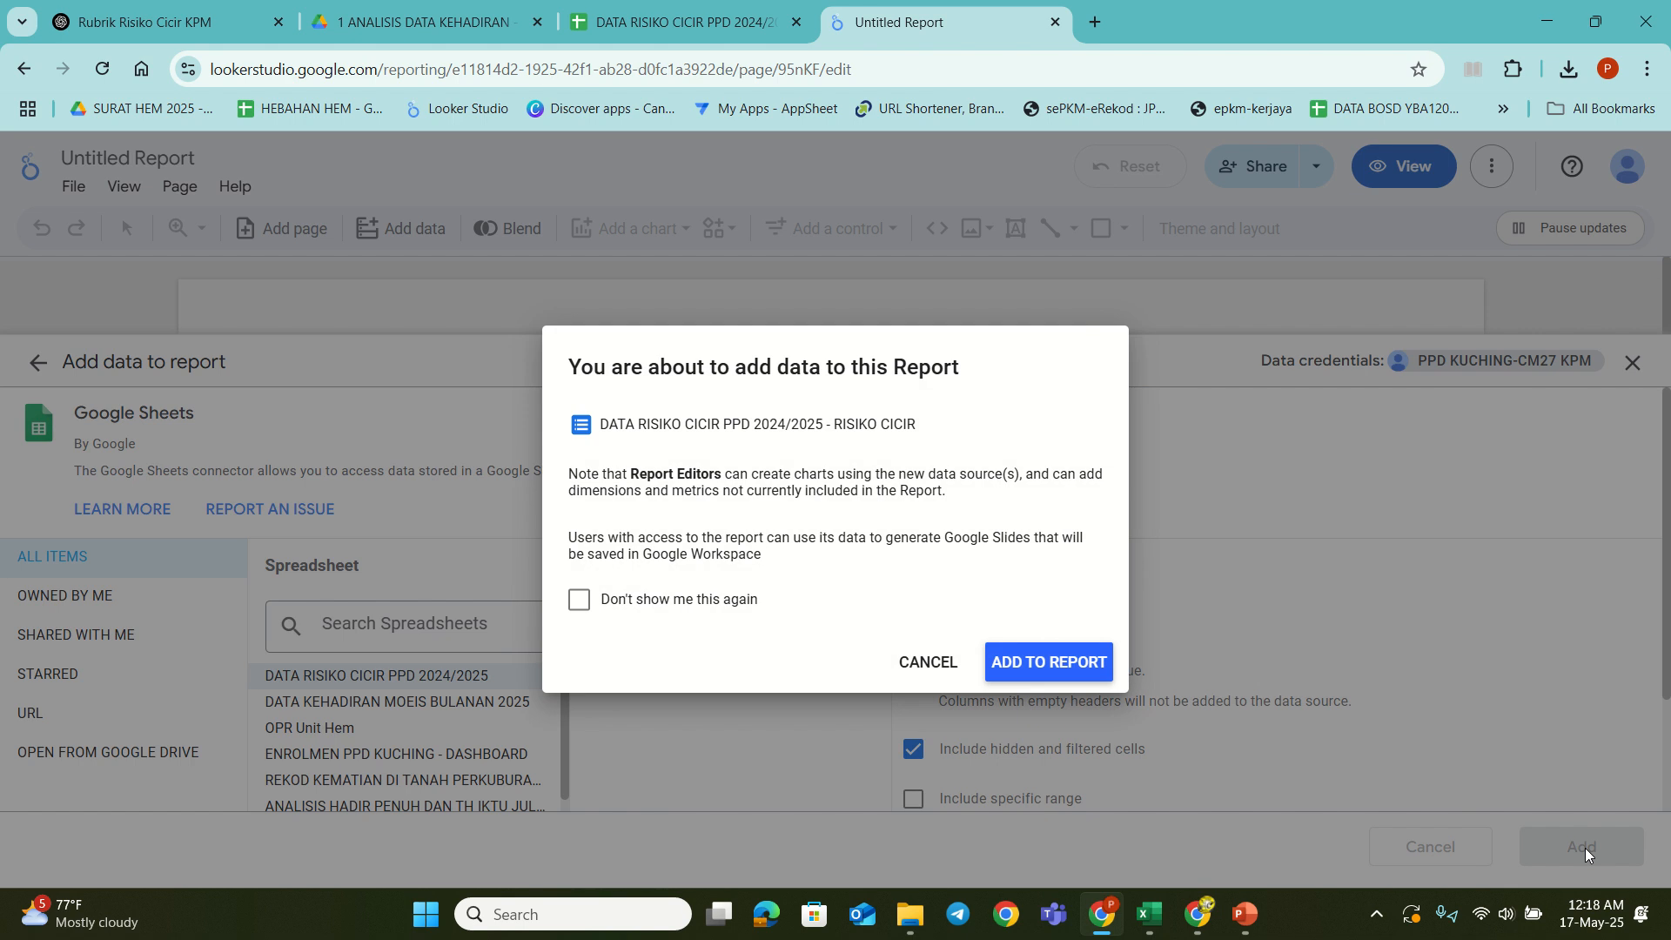
click(1050, 667)
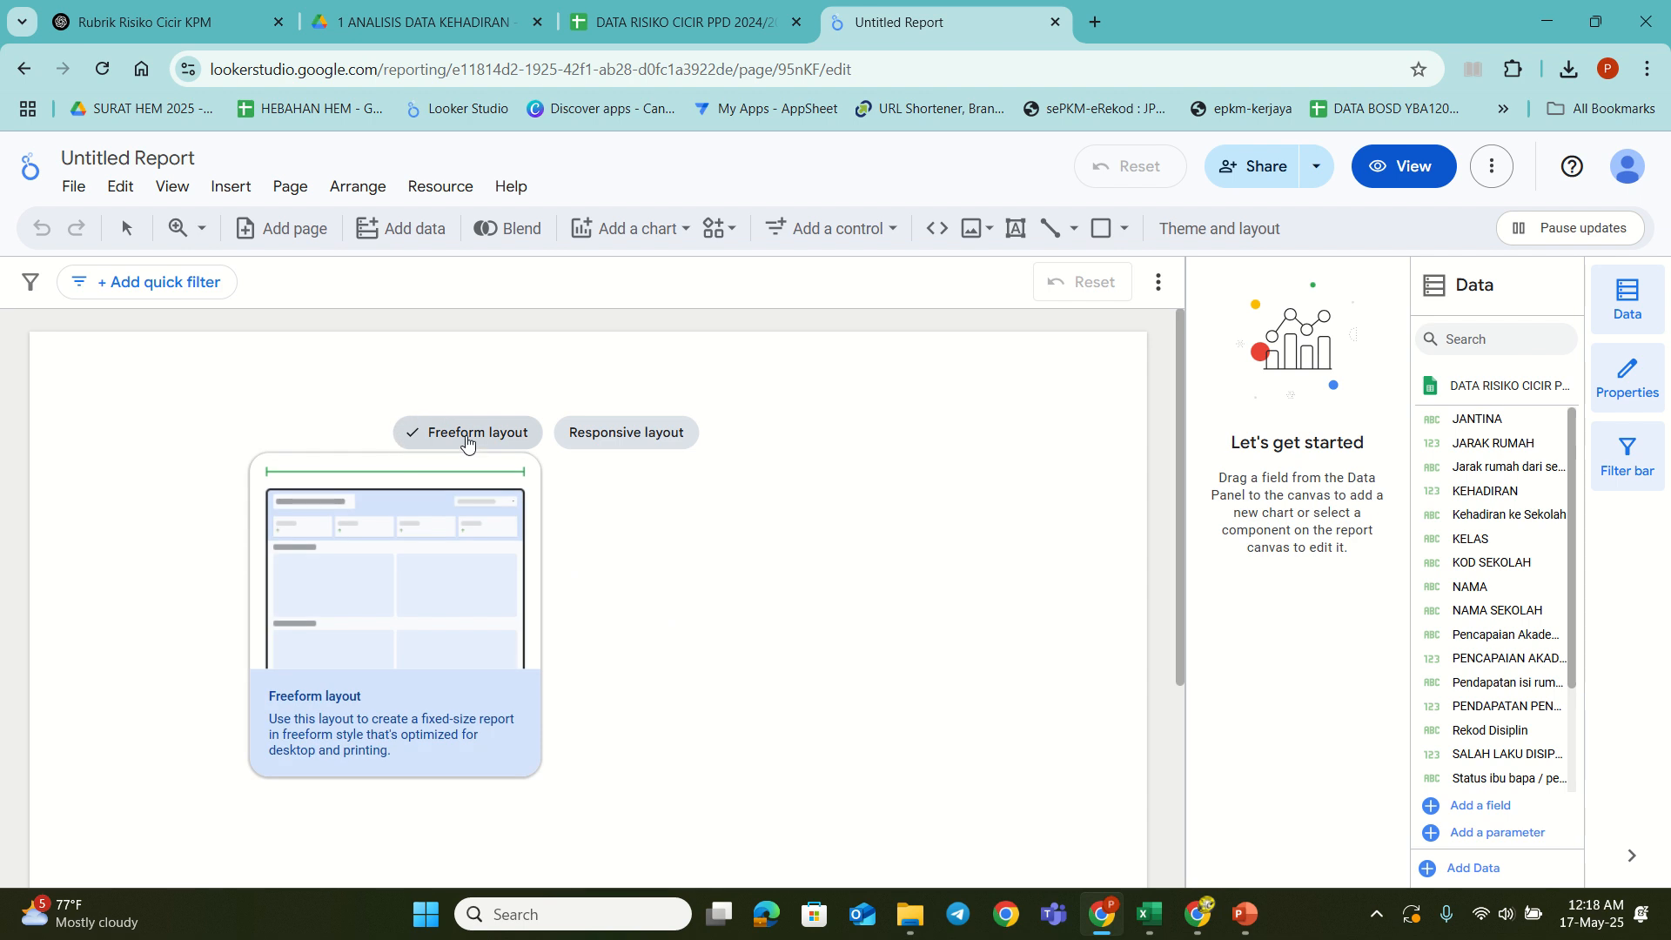
Step: Choose the freeform layout for the report
mouse_move(649, 439)
mouse_move(460, 448)
click(506, 451)
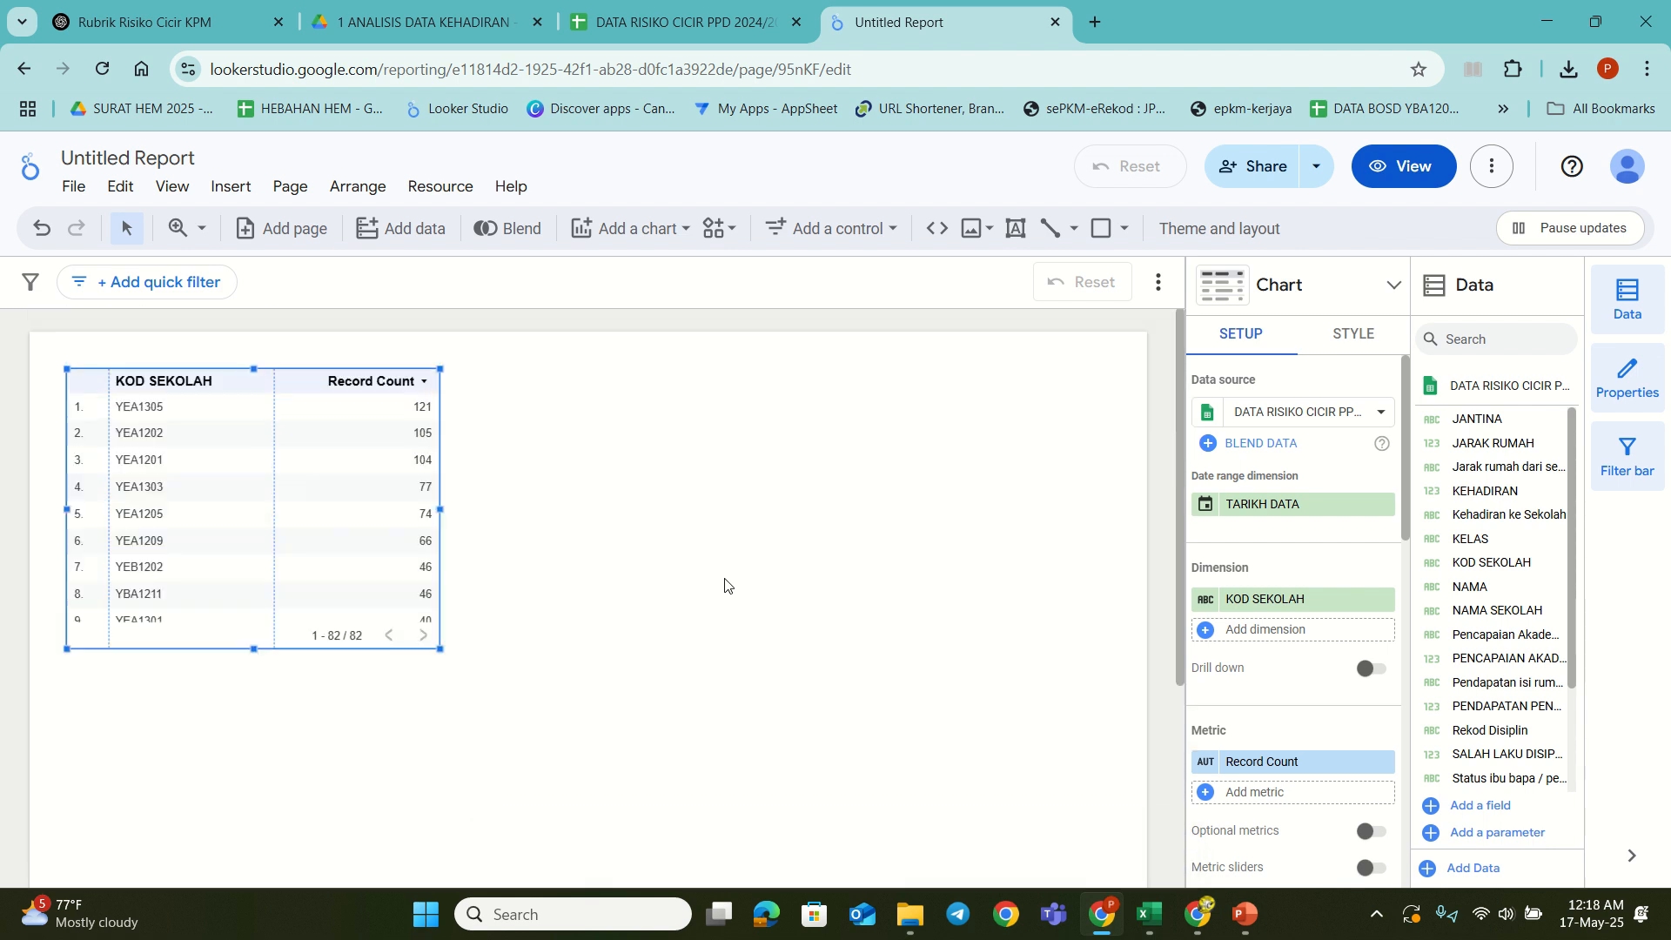
Step: Look over the report page and delete the default KOD SEKOLAH table from the canvas
scroll(728, 586, down, 4)
scroll(729, 586, up, 4)
scroll(728, 511, down, 4)
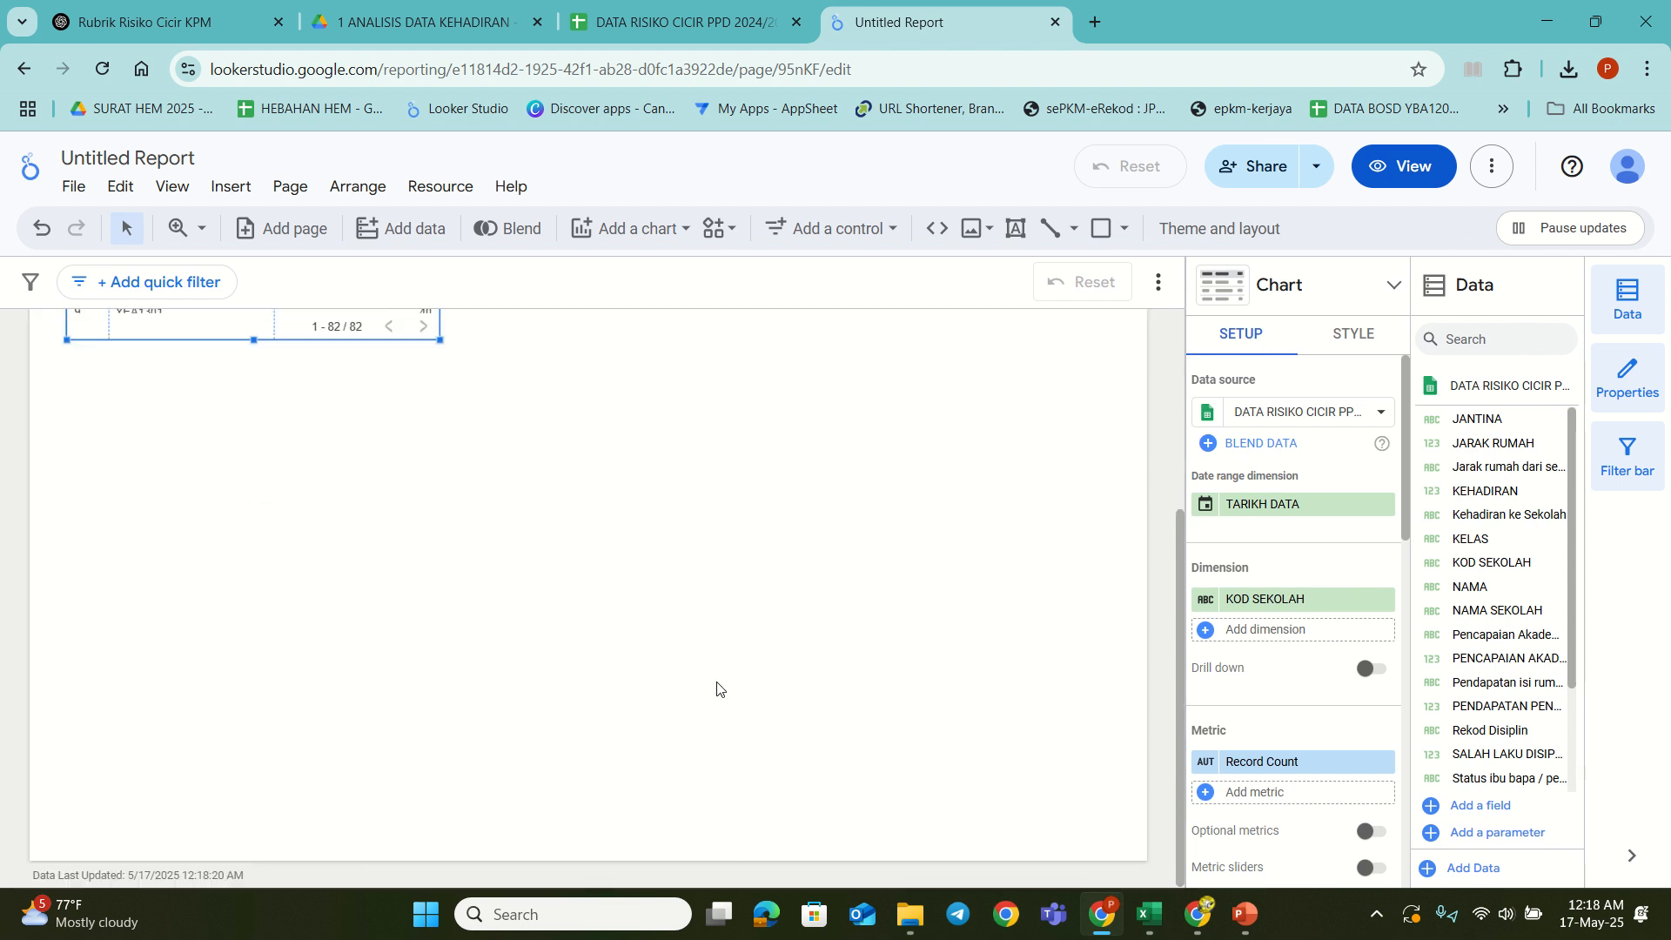
scroll(718, 688, up, 4)
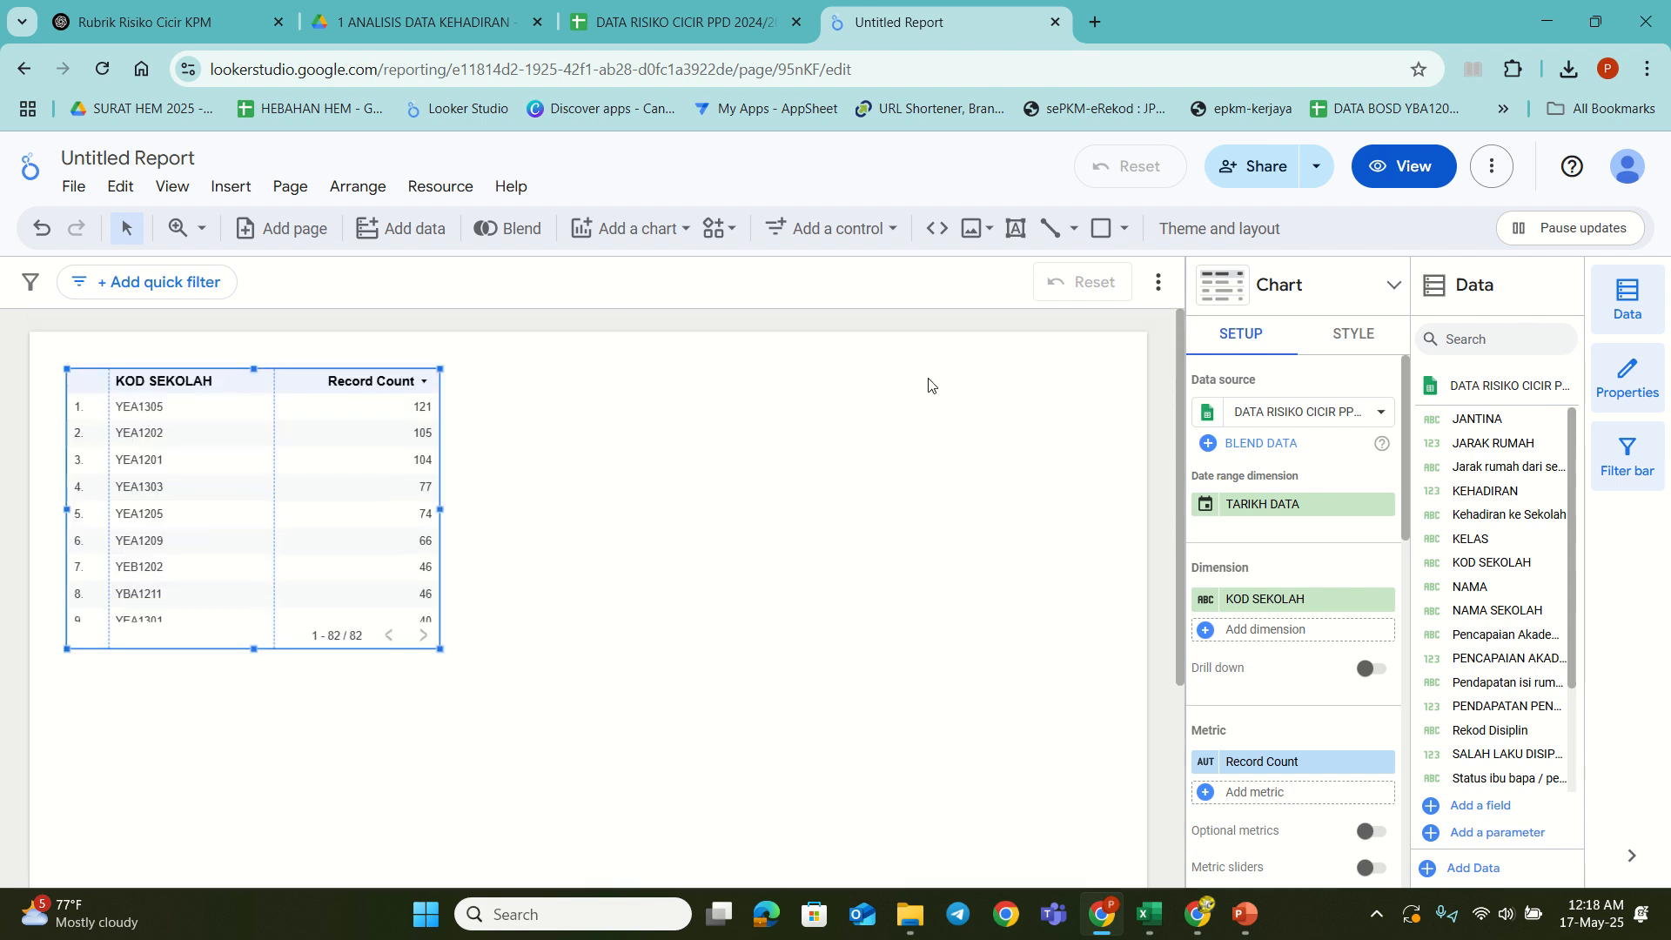
scroll(832, 780, down, 4)
scroll(832, 780, up, 4)
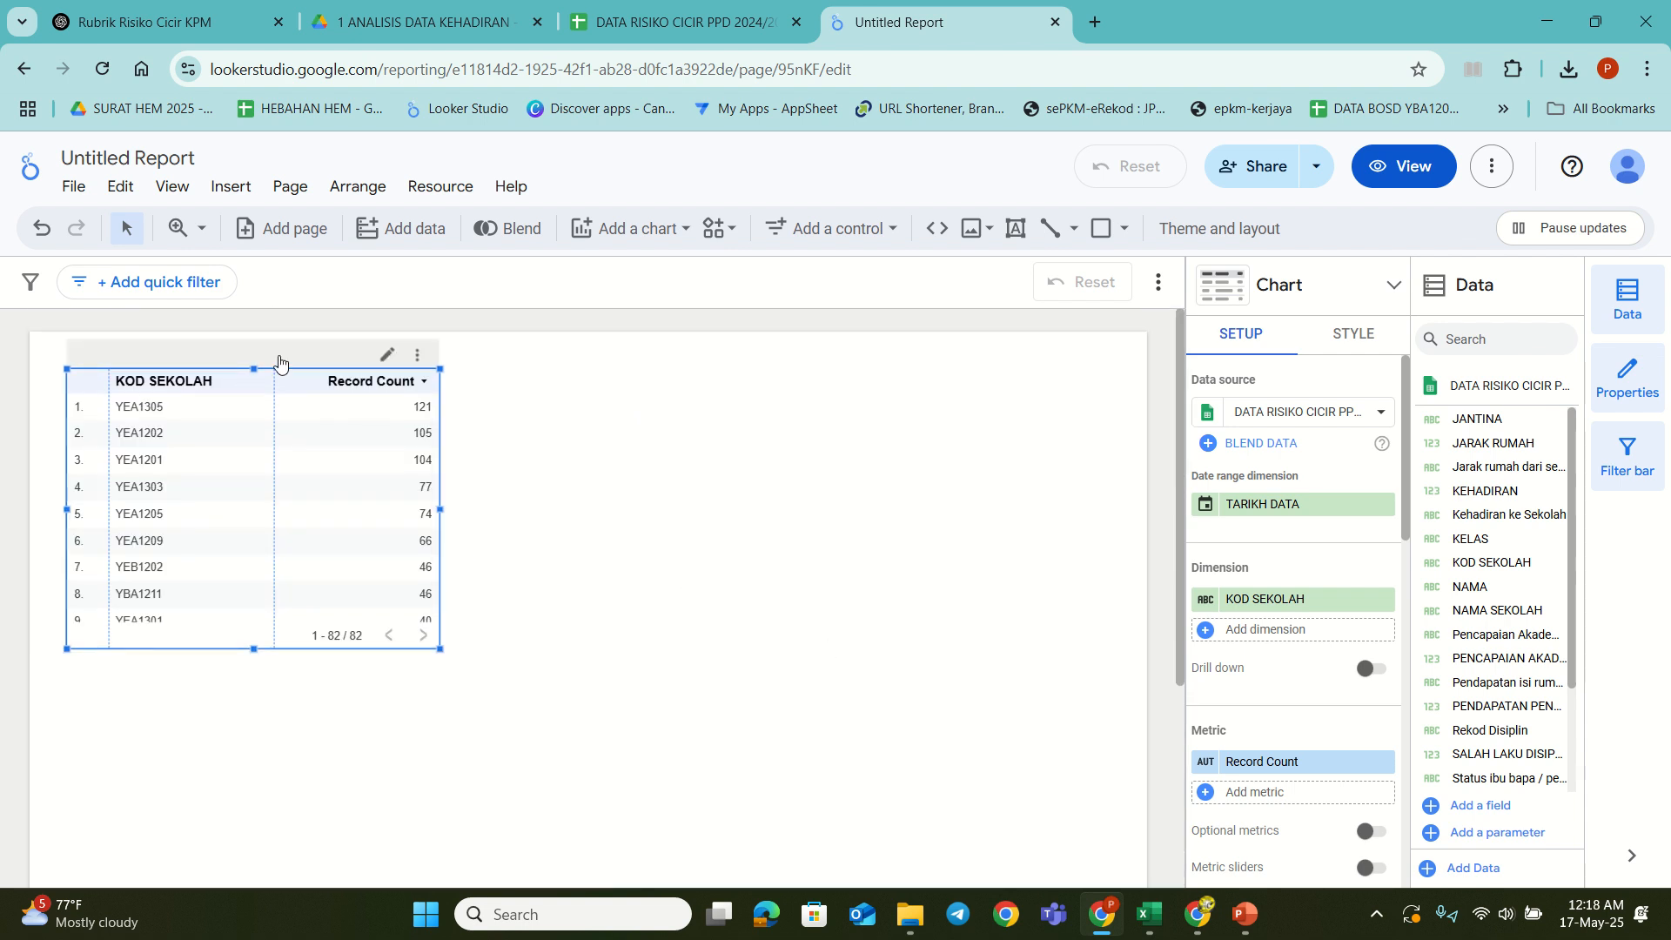
drag(279, 361, 297, 556)
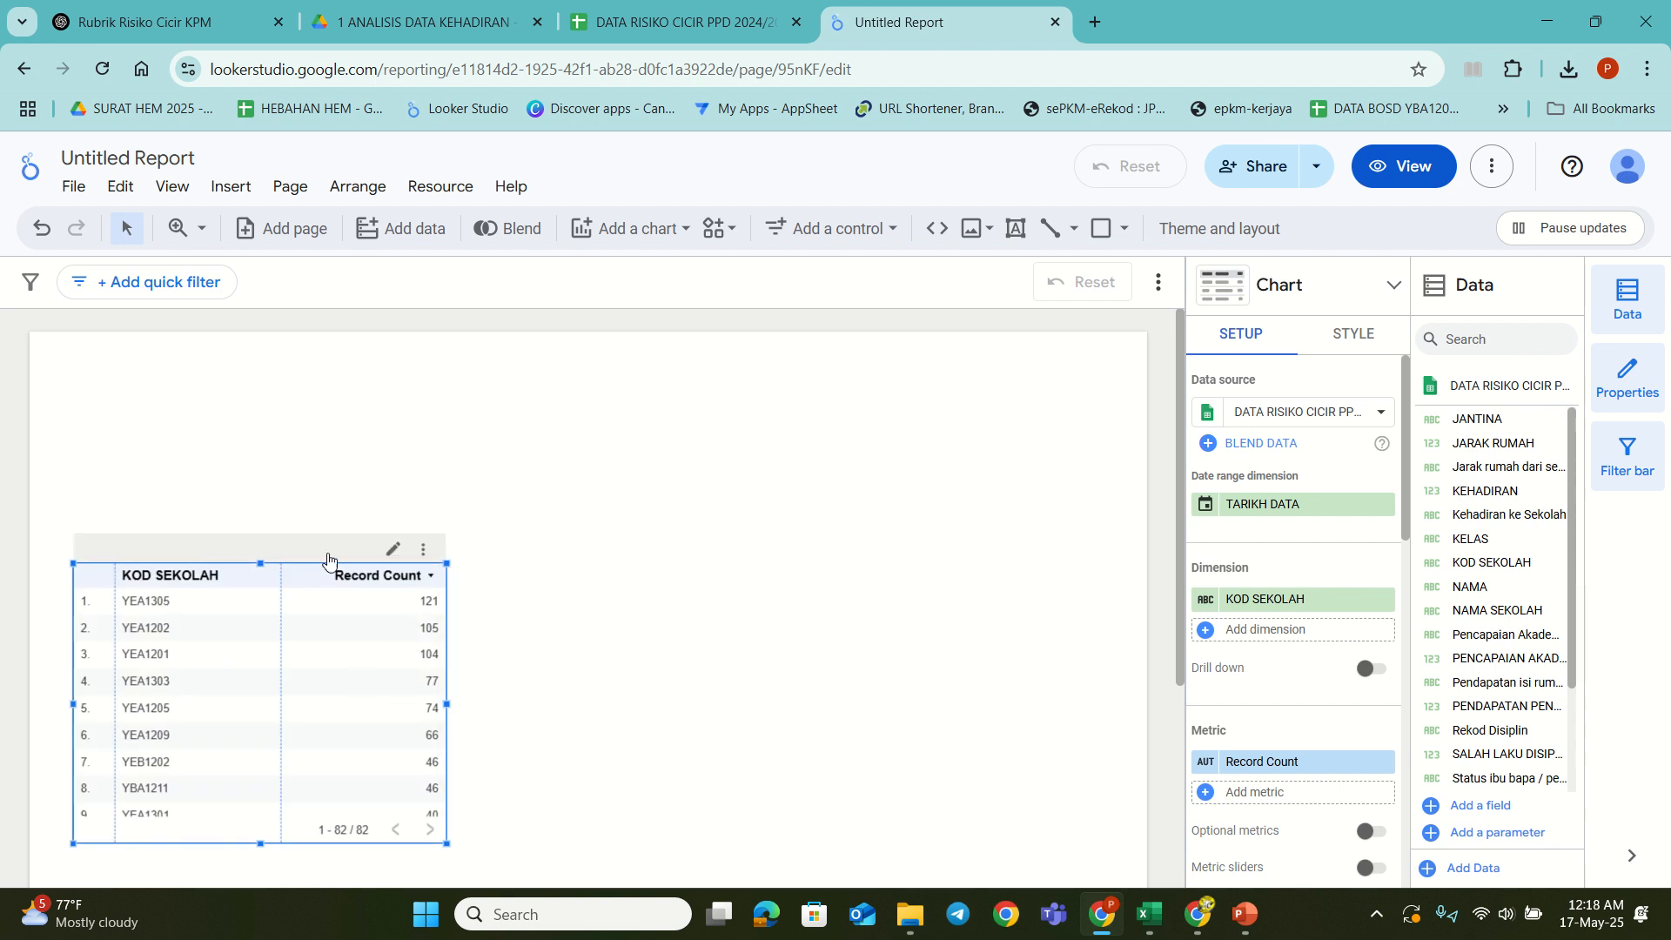
key(Delete)
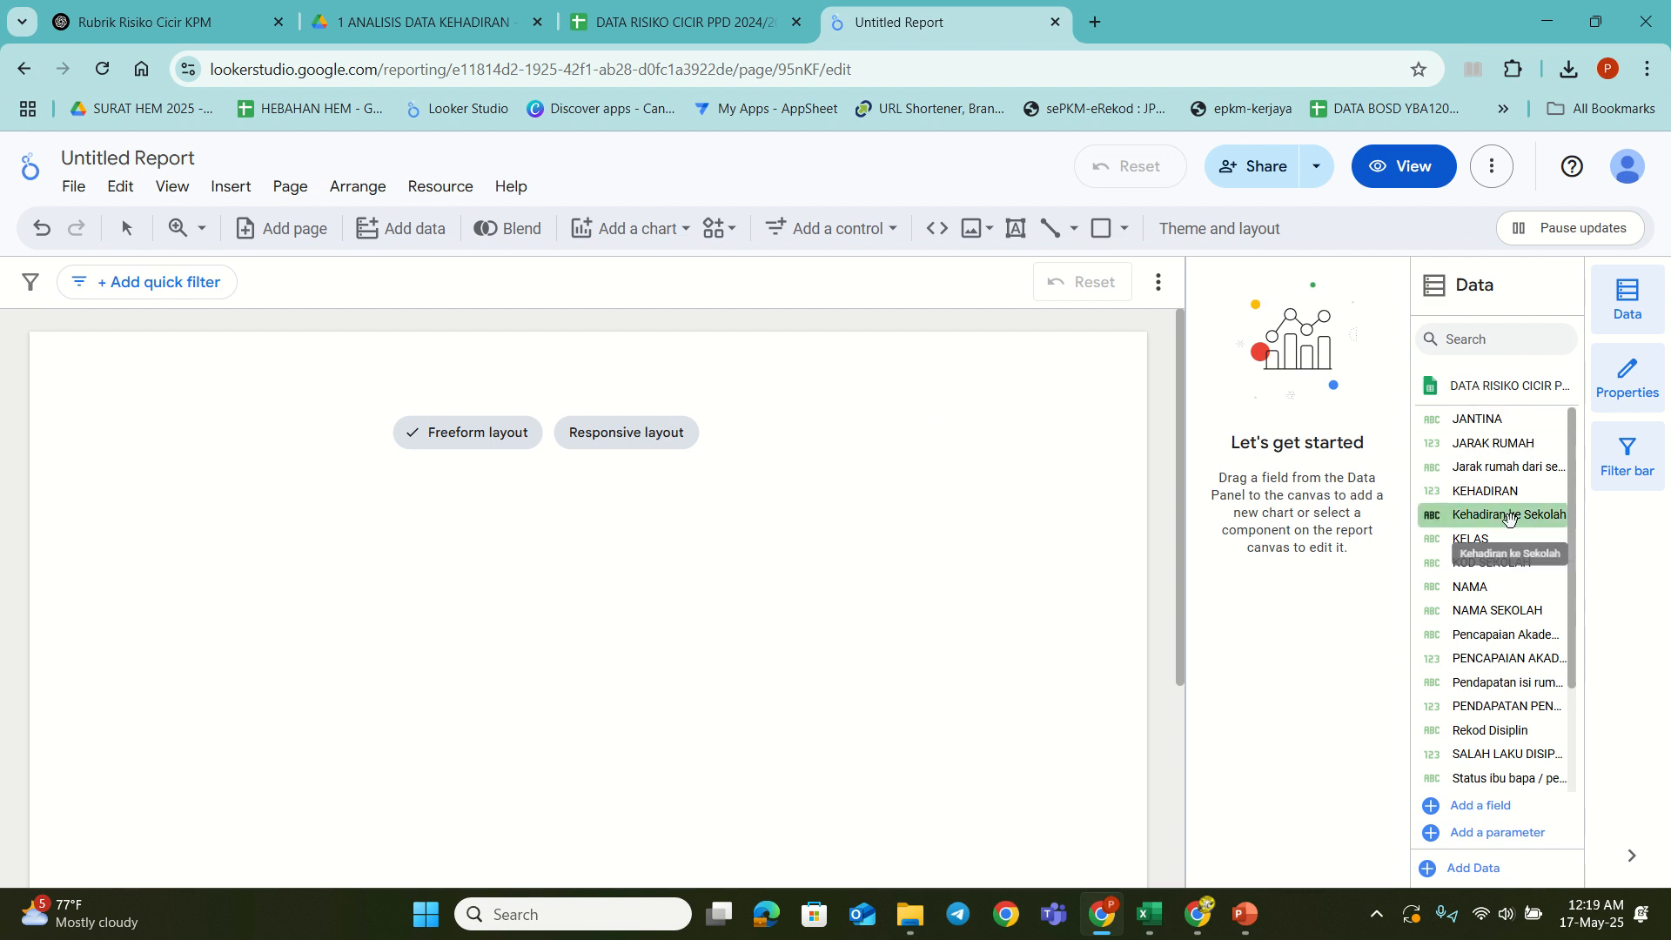
Step: Review the data source's fields and open the management list of the report's added data sources
scroll(1495, 531, down, 3)
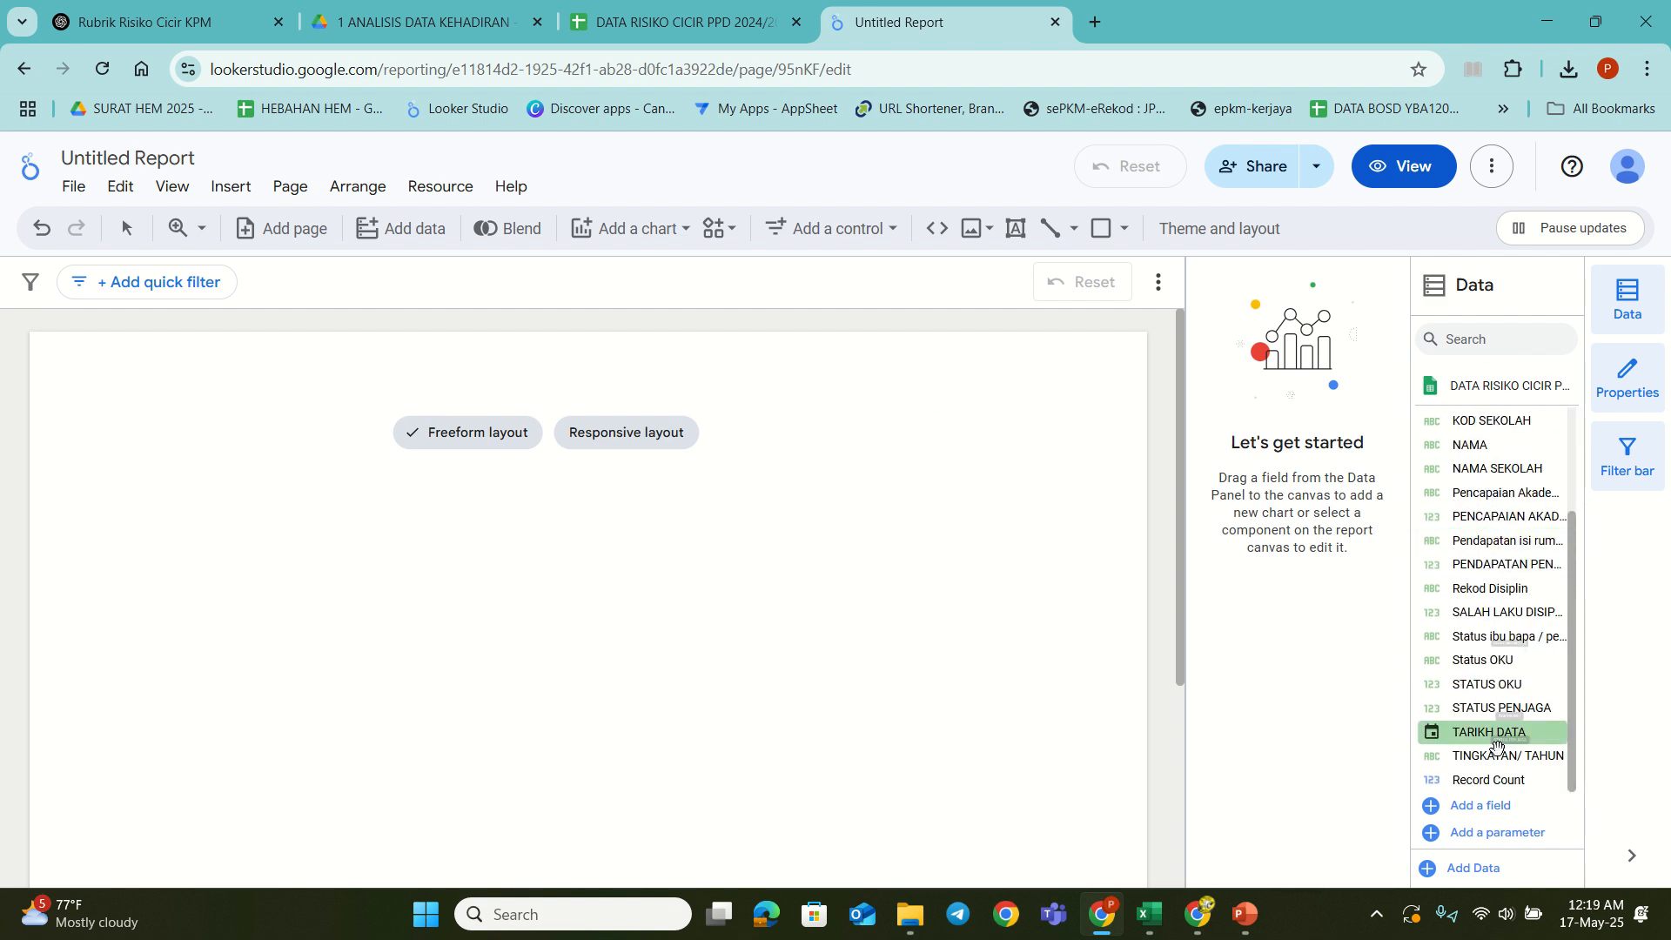
scroll(1497, 507, up, 3)
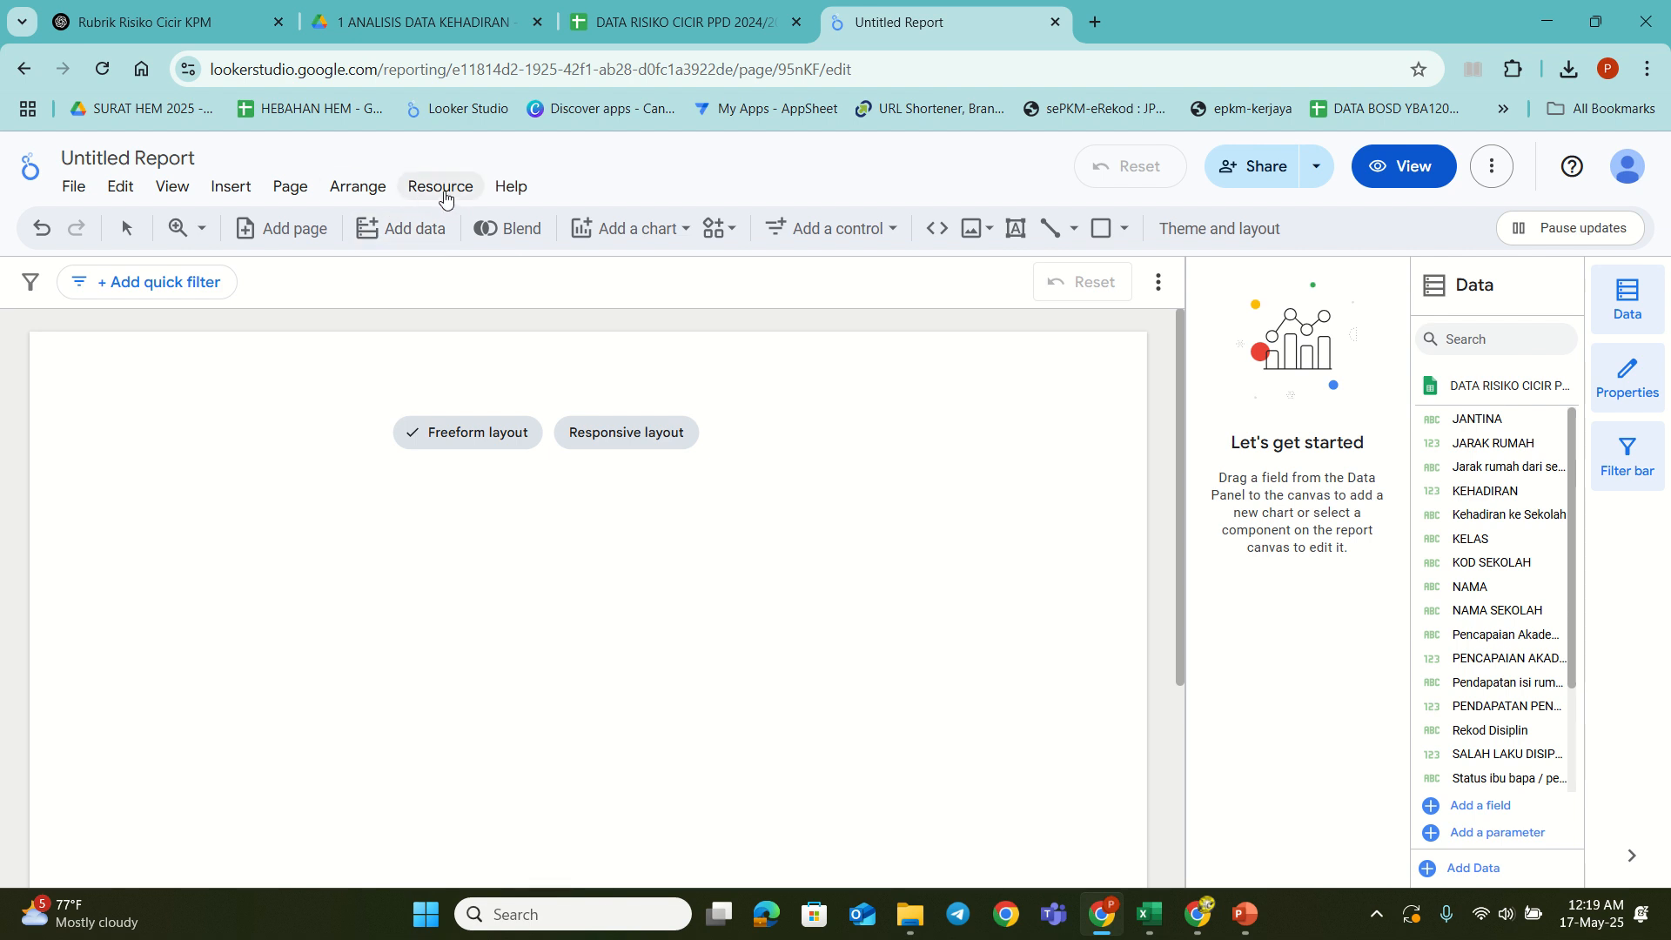
click(456, 193)
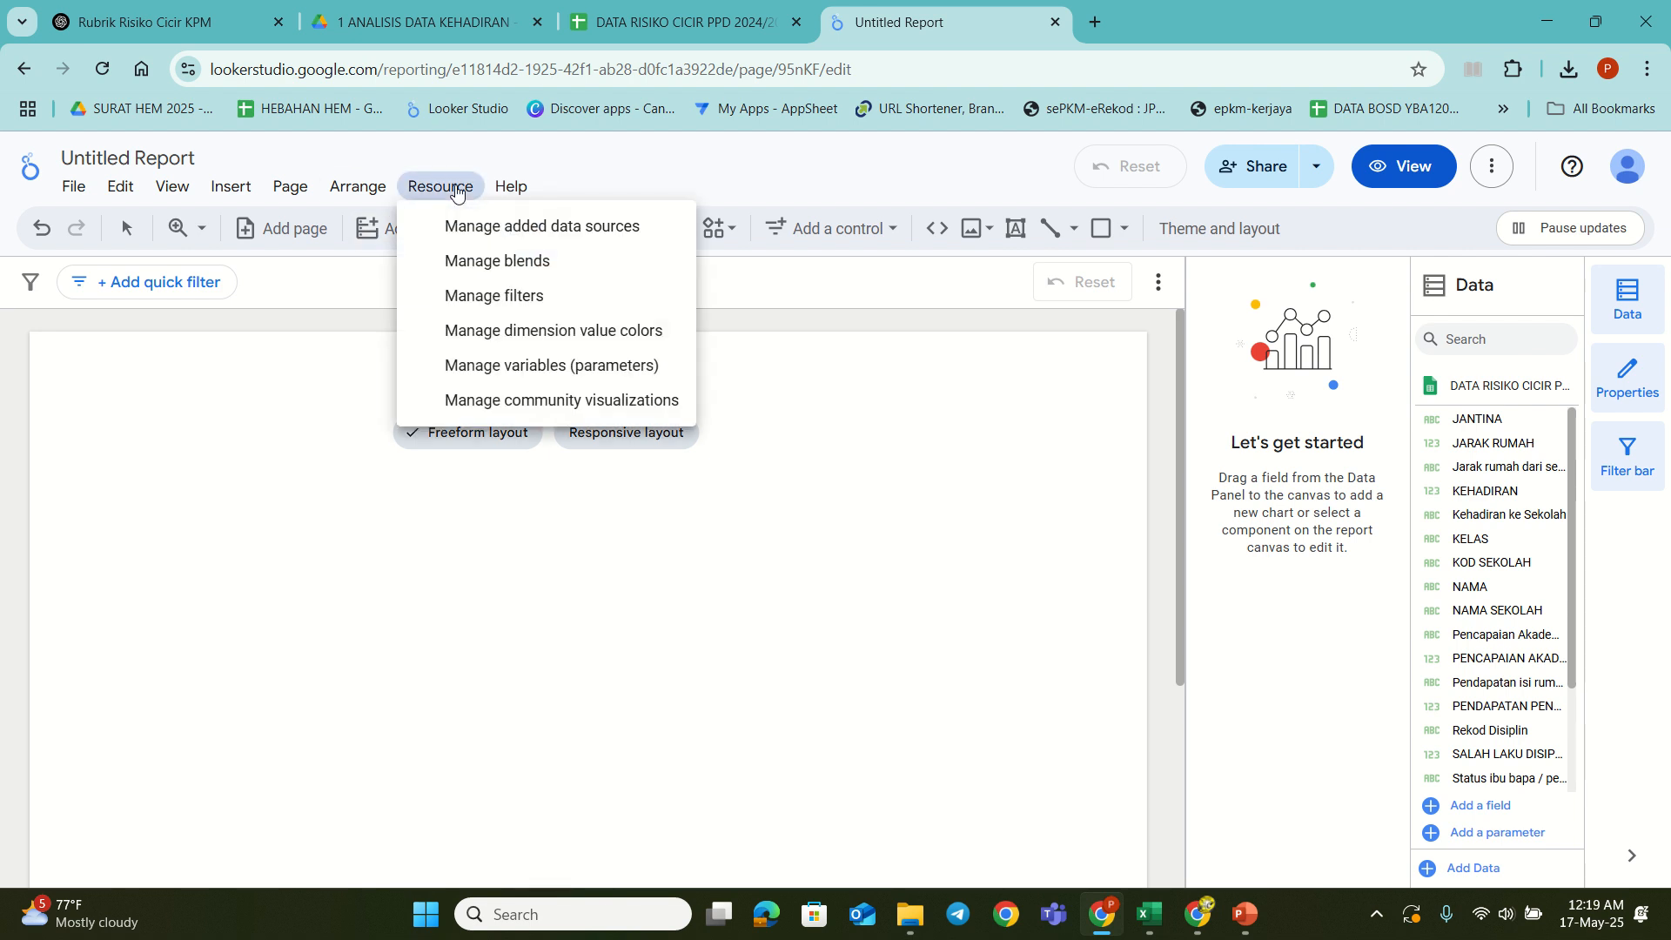
click(559, 231)
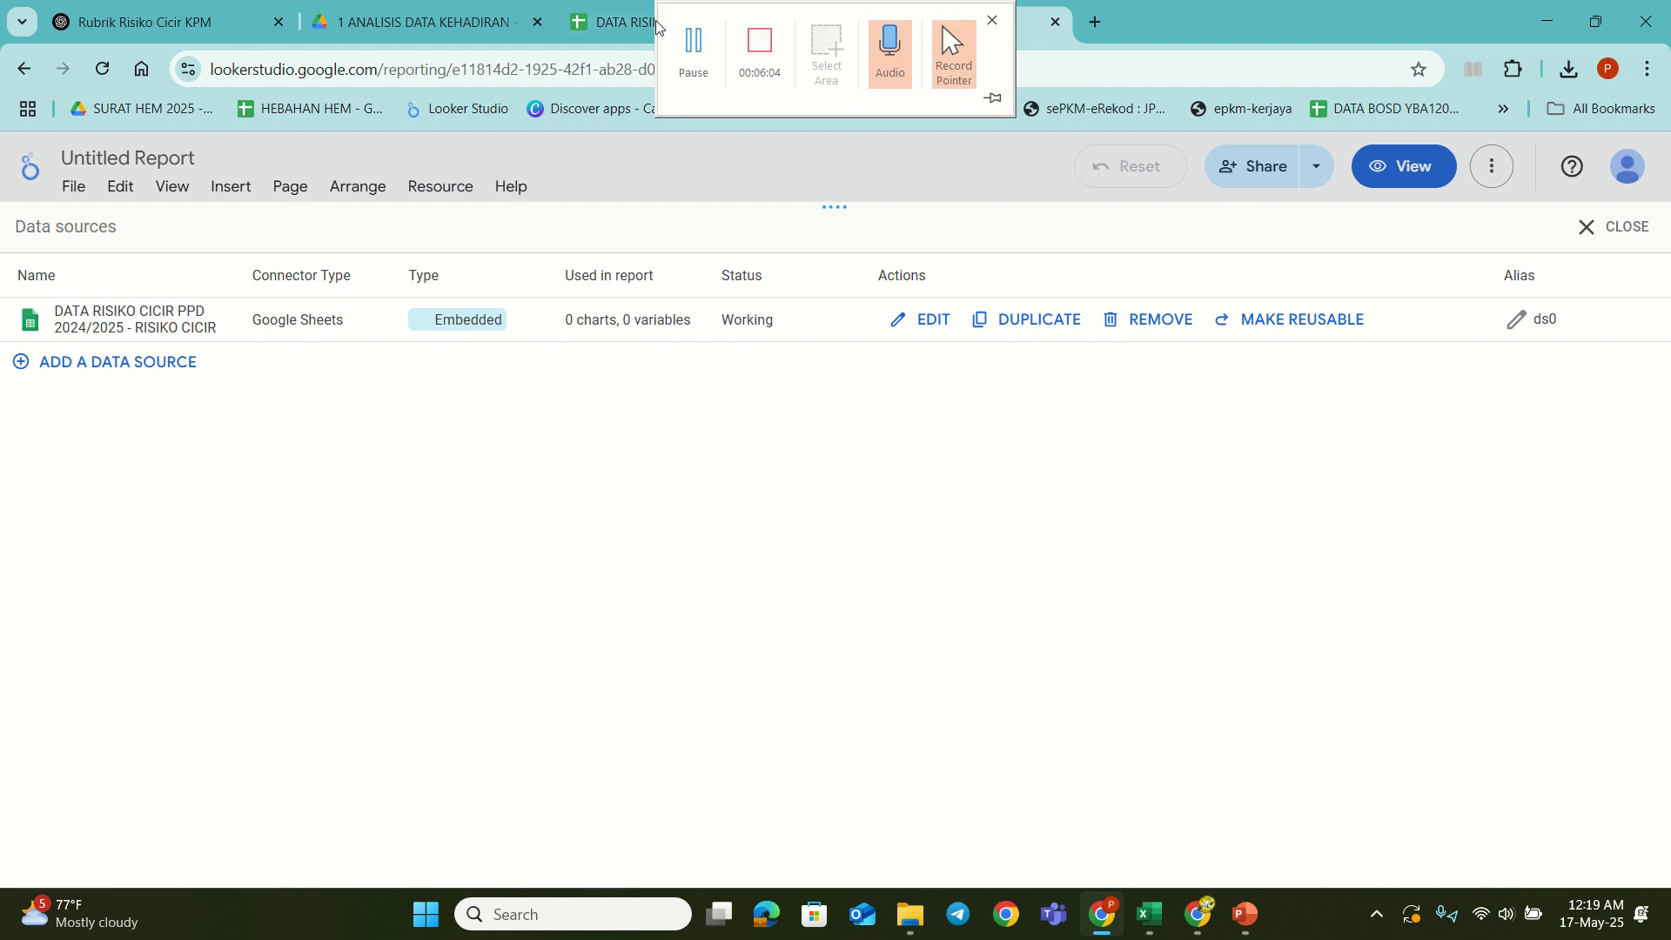
Step: Check the spreadsheet's Looker Studio extension options for creating a report without starting one
click(615, 35)
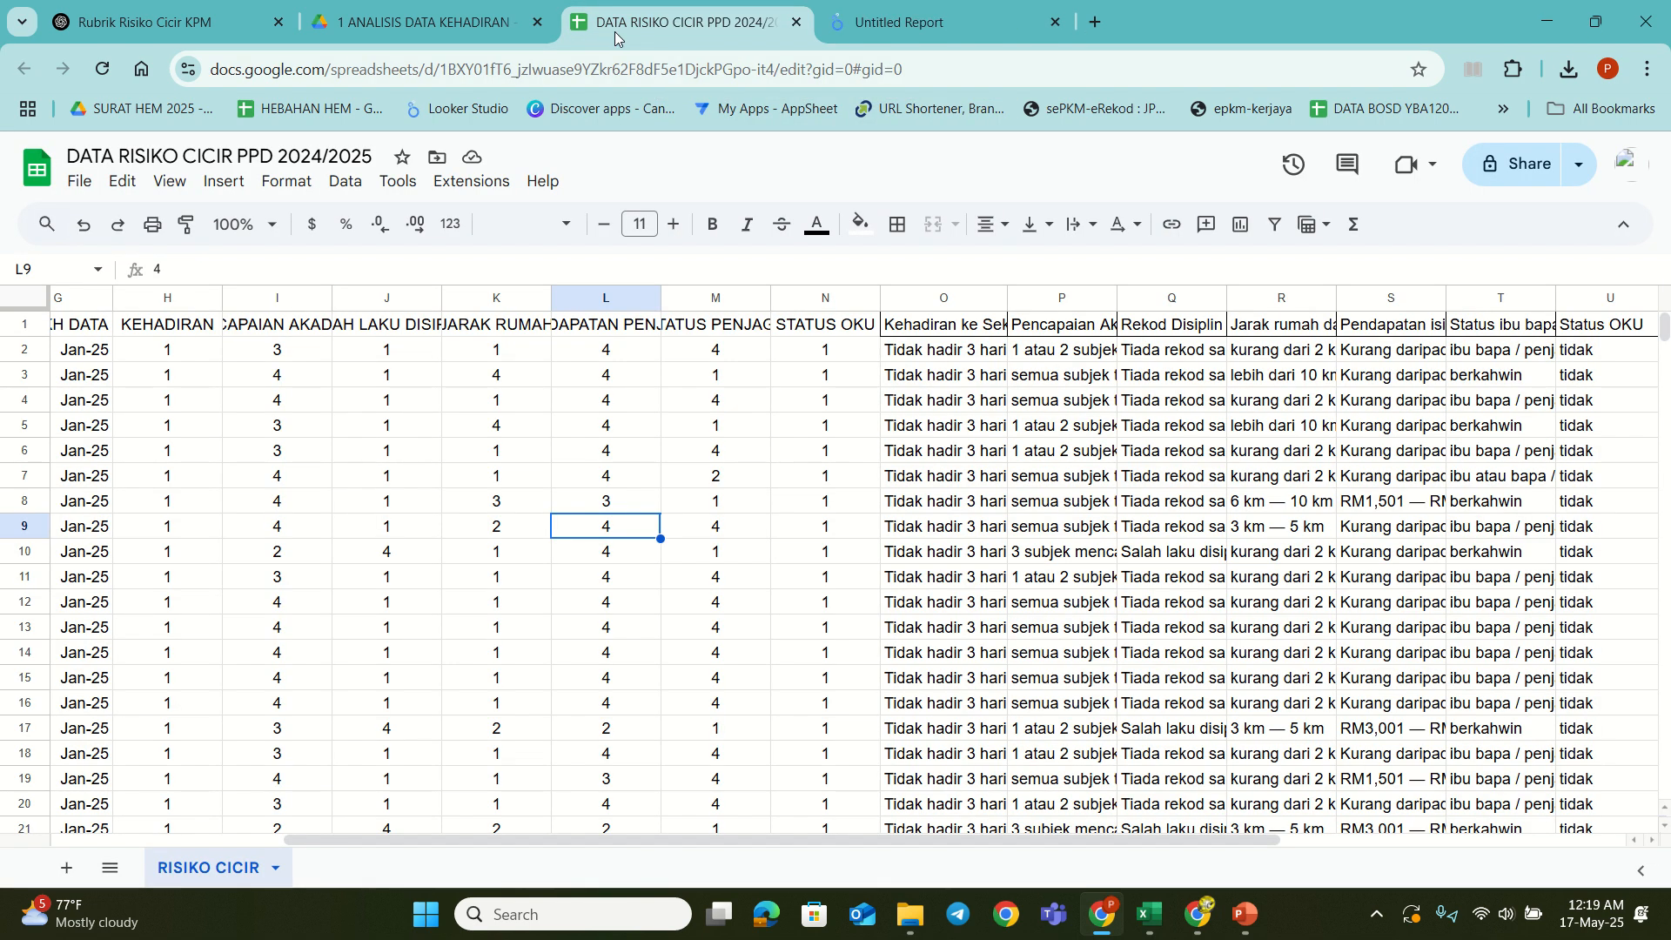
click(490, 187)
mouse_move(493, 381)
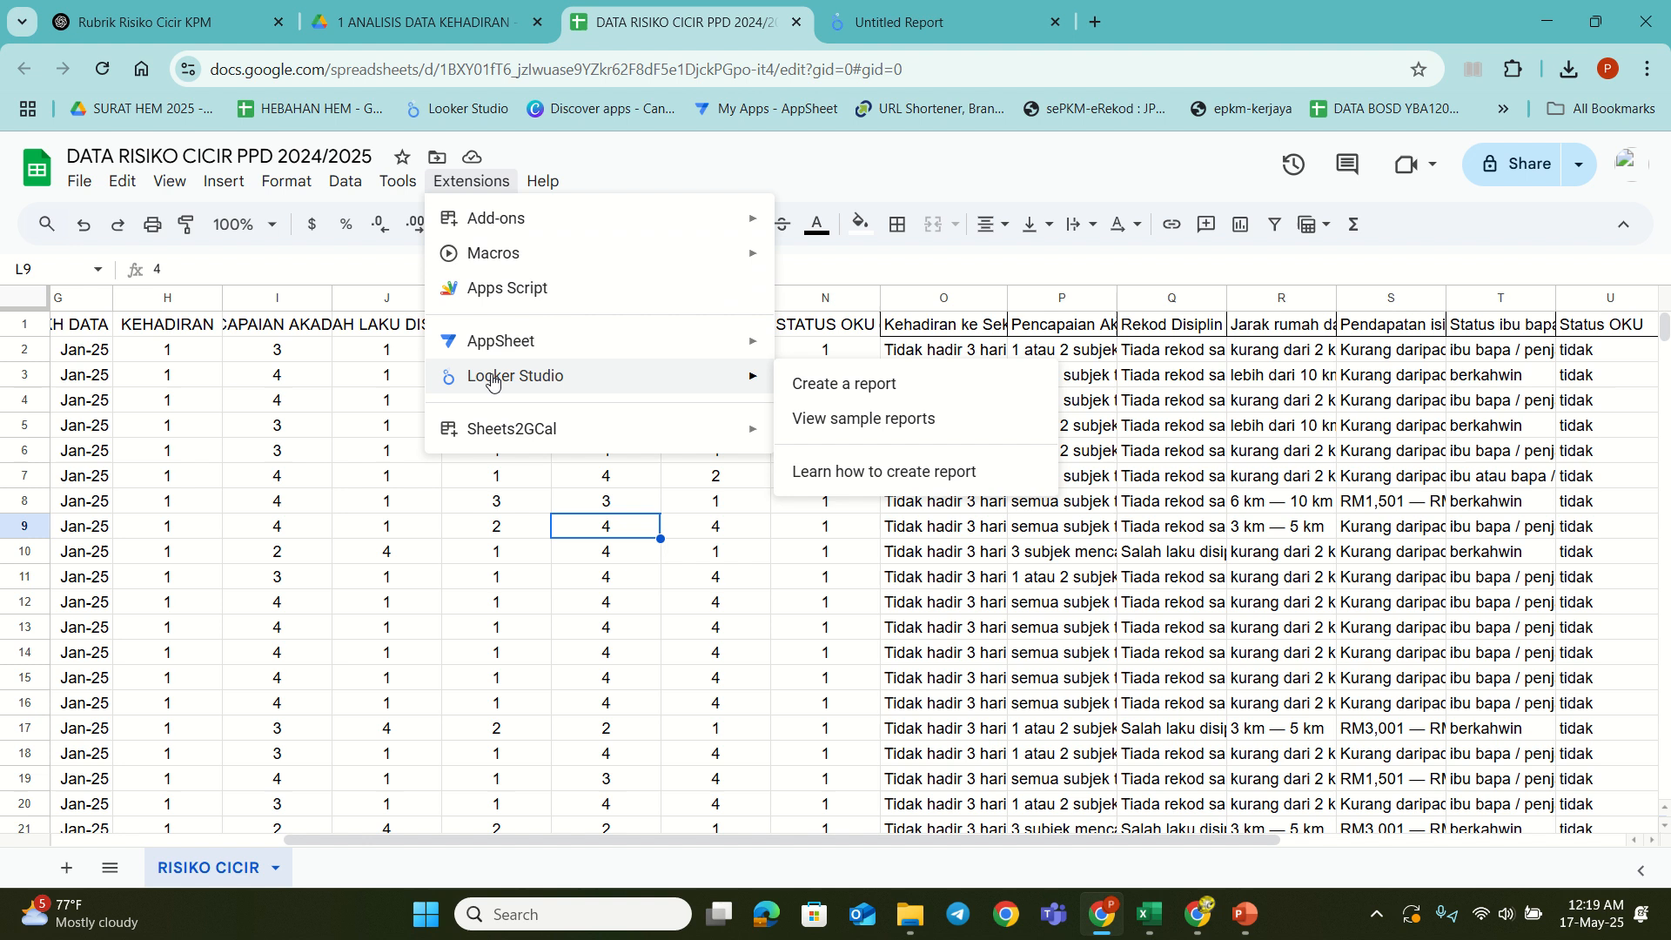
click(786, 521)
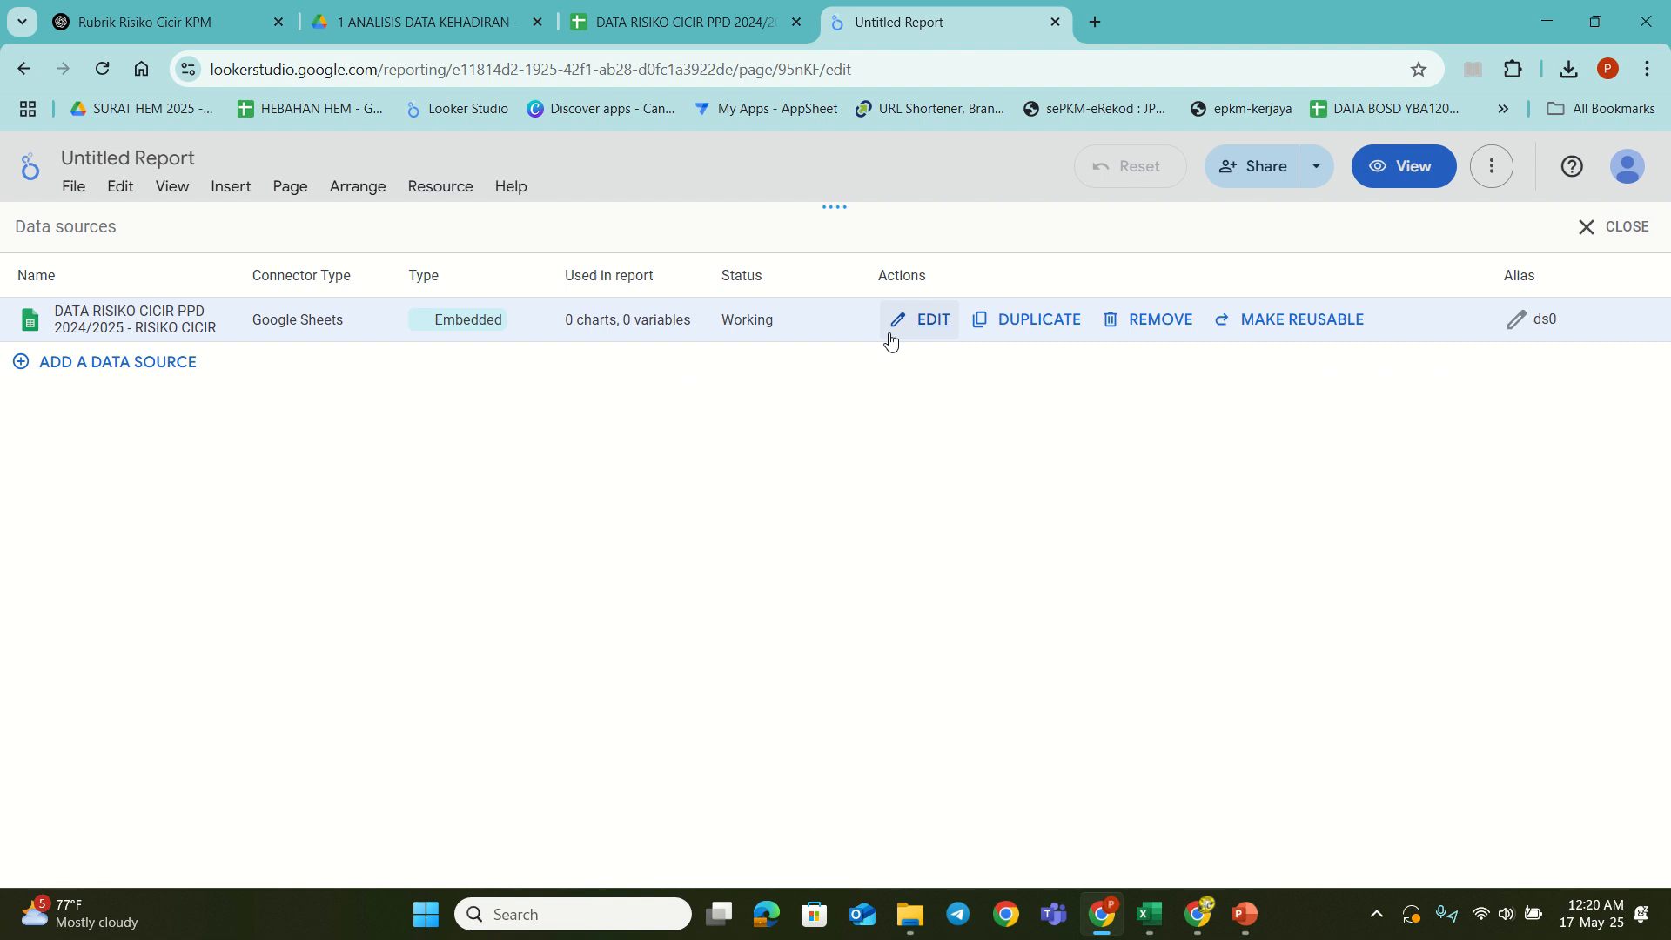
Step: Return to the DATA RISIKO CICIR PPD 2024/2025 spreadsheet, review its records and select the header row
click(679, 26)
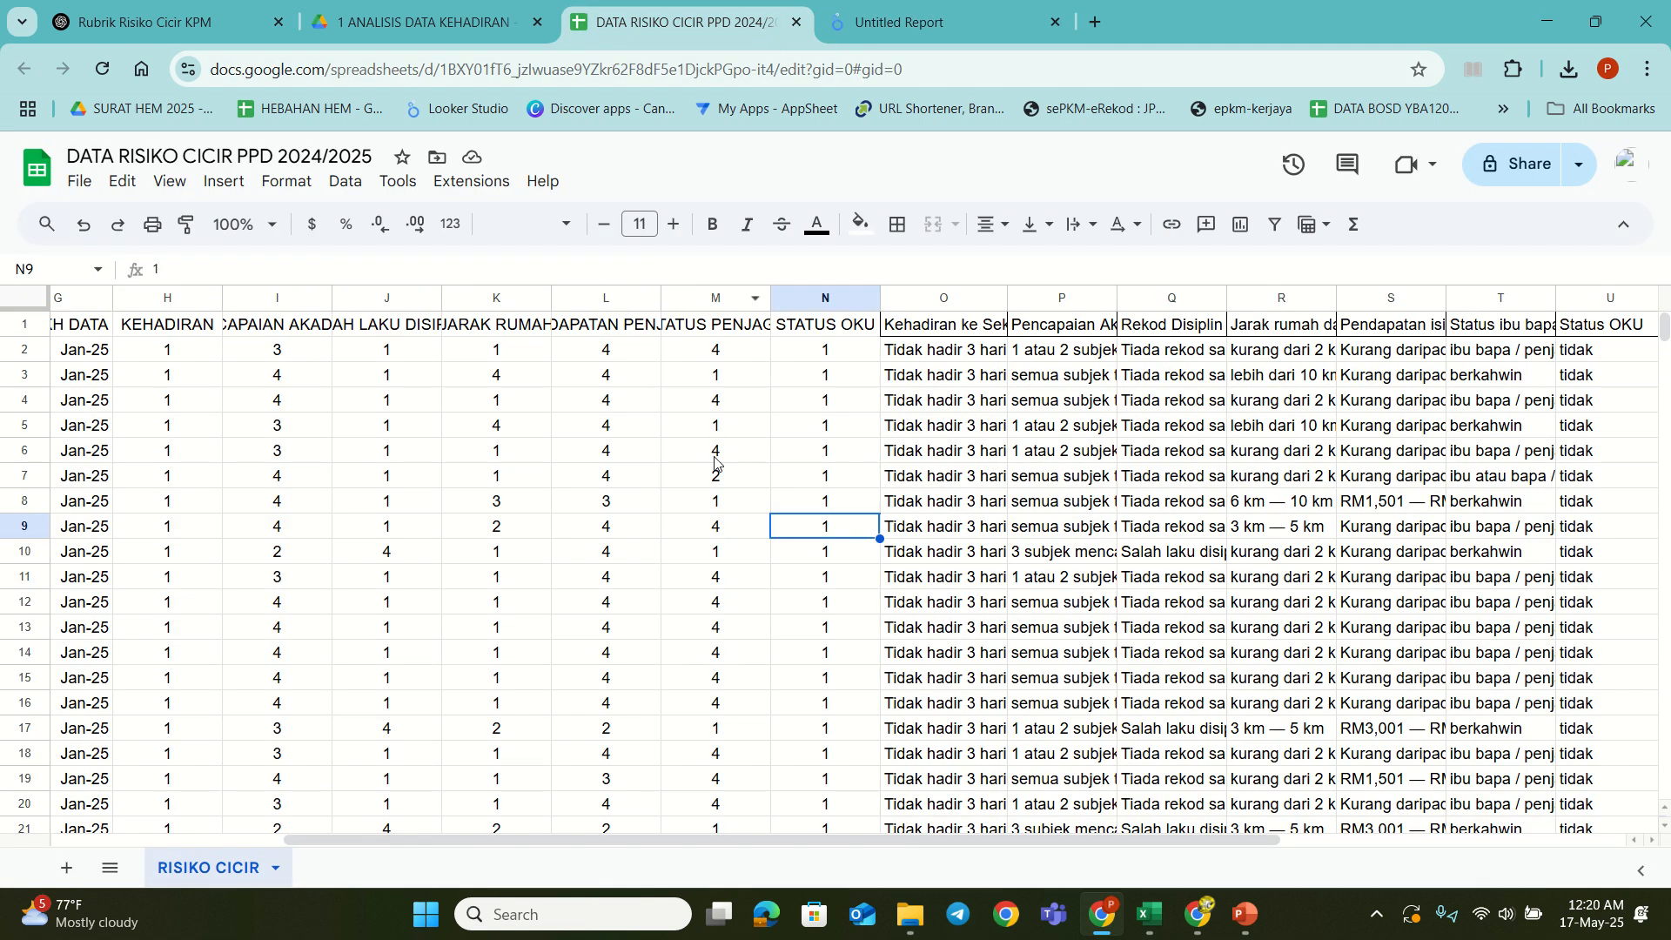
scroll(871, 627, down, 8)
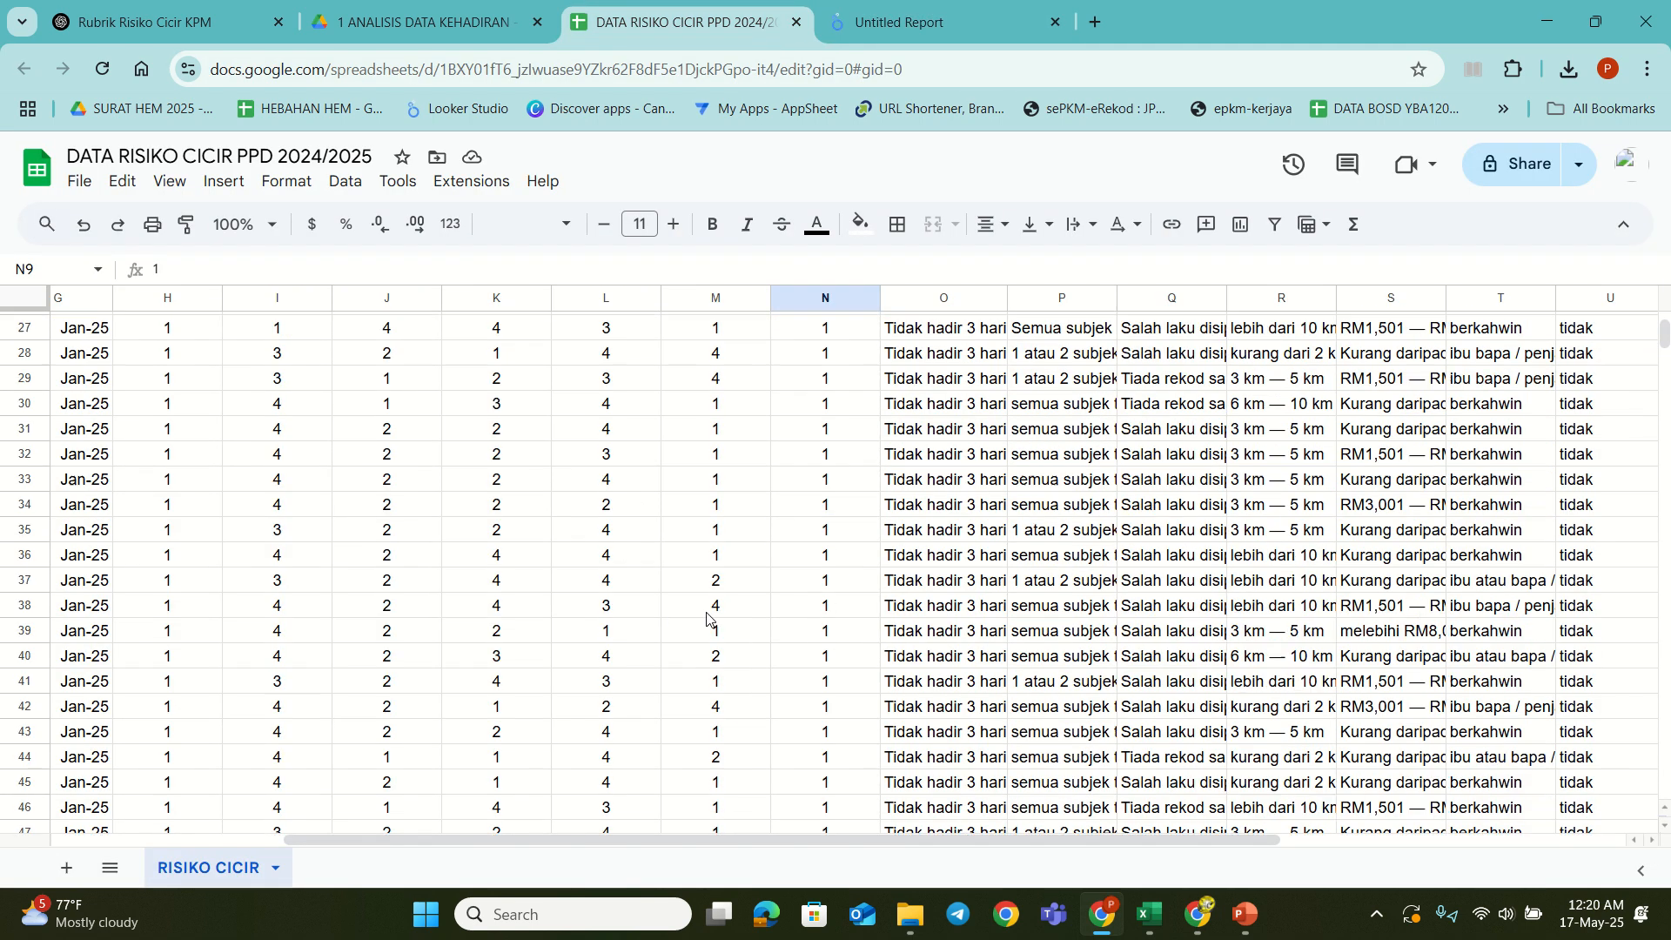
scroll(706, 614, up, 9)
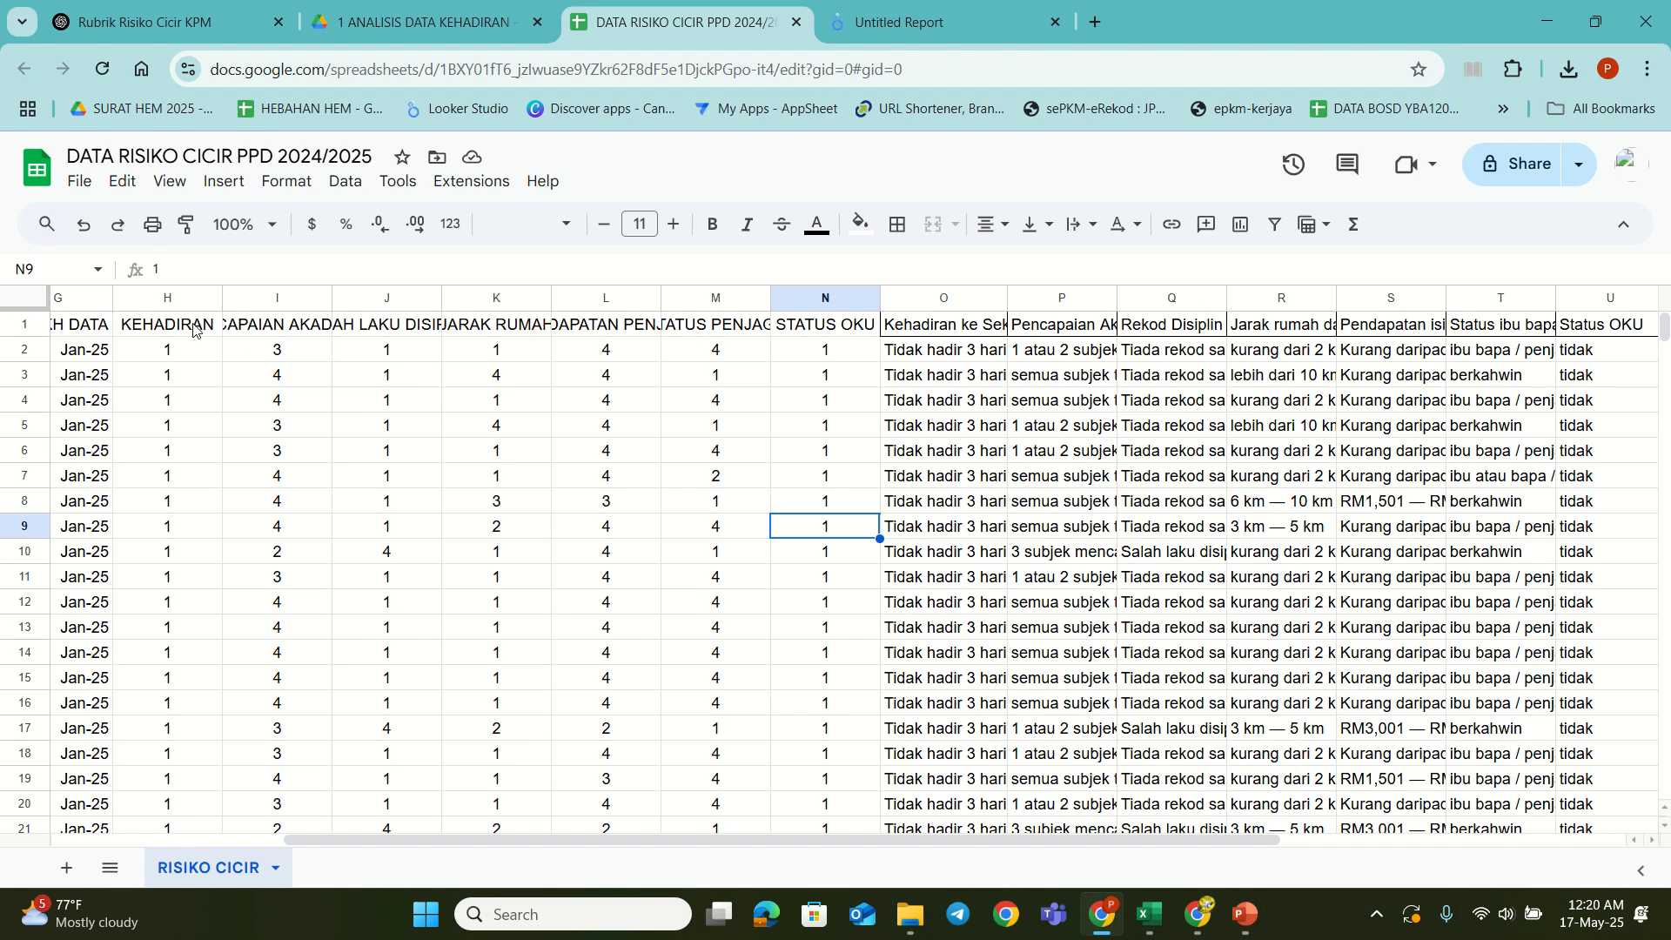
click(19, 328)
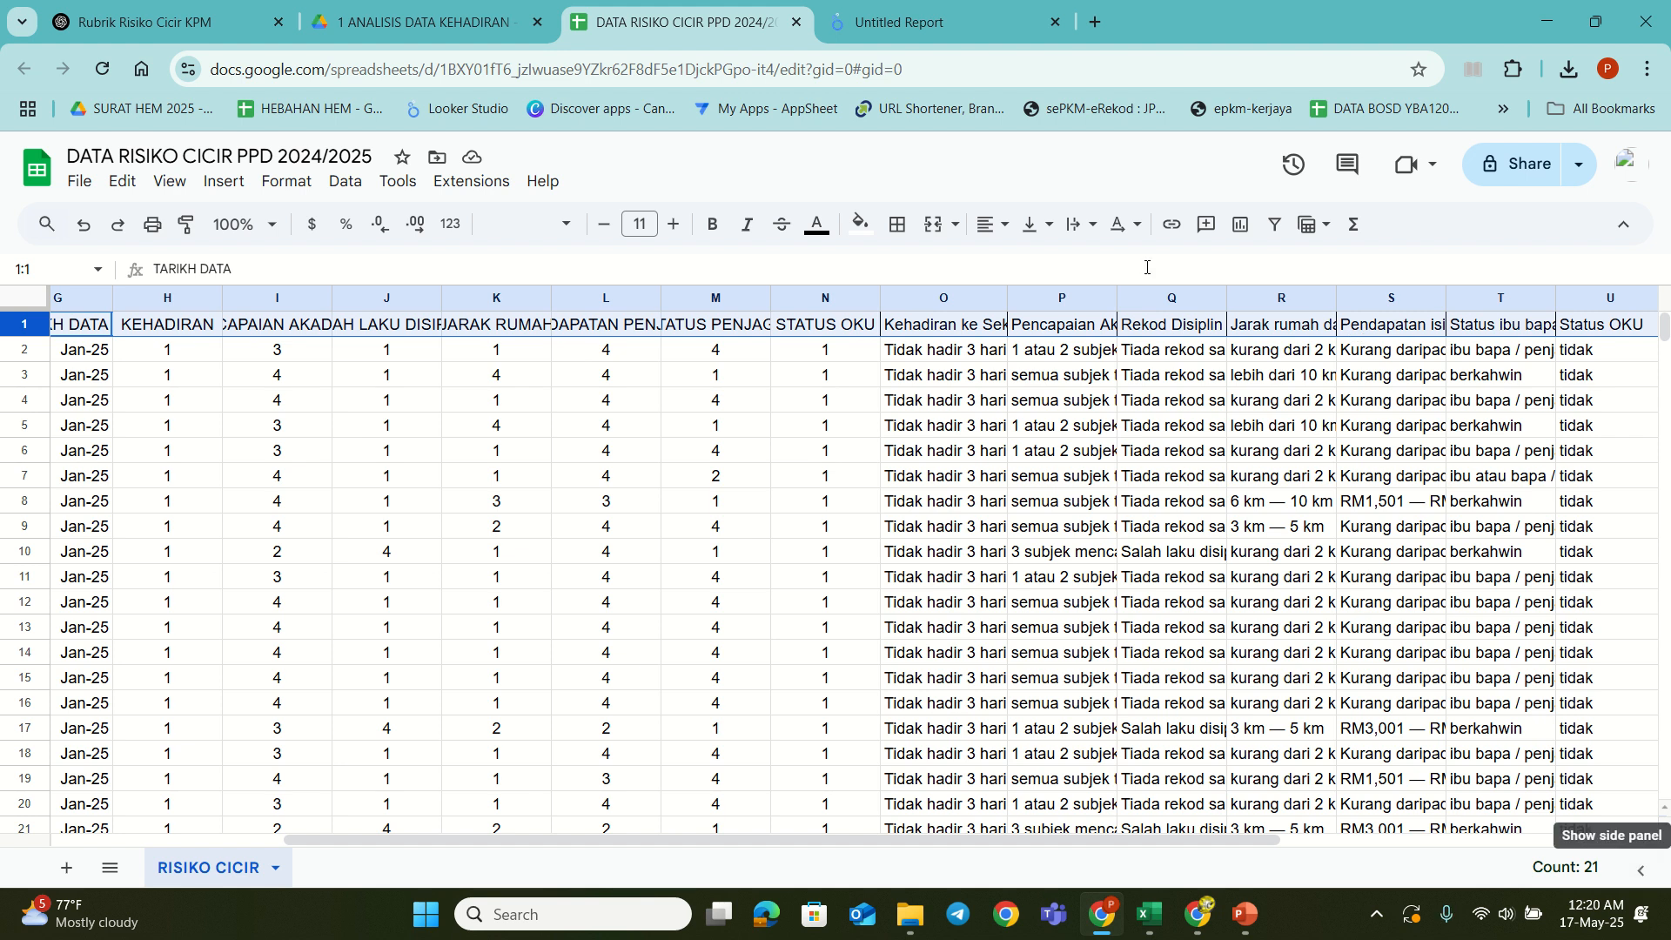
Step: Return to the Untitled Report, review all fields and types of the DATA RISIKO CICIR data source, and close the data source management
click(782, 503)
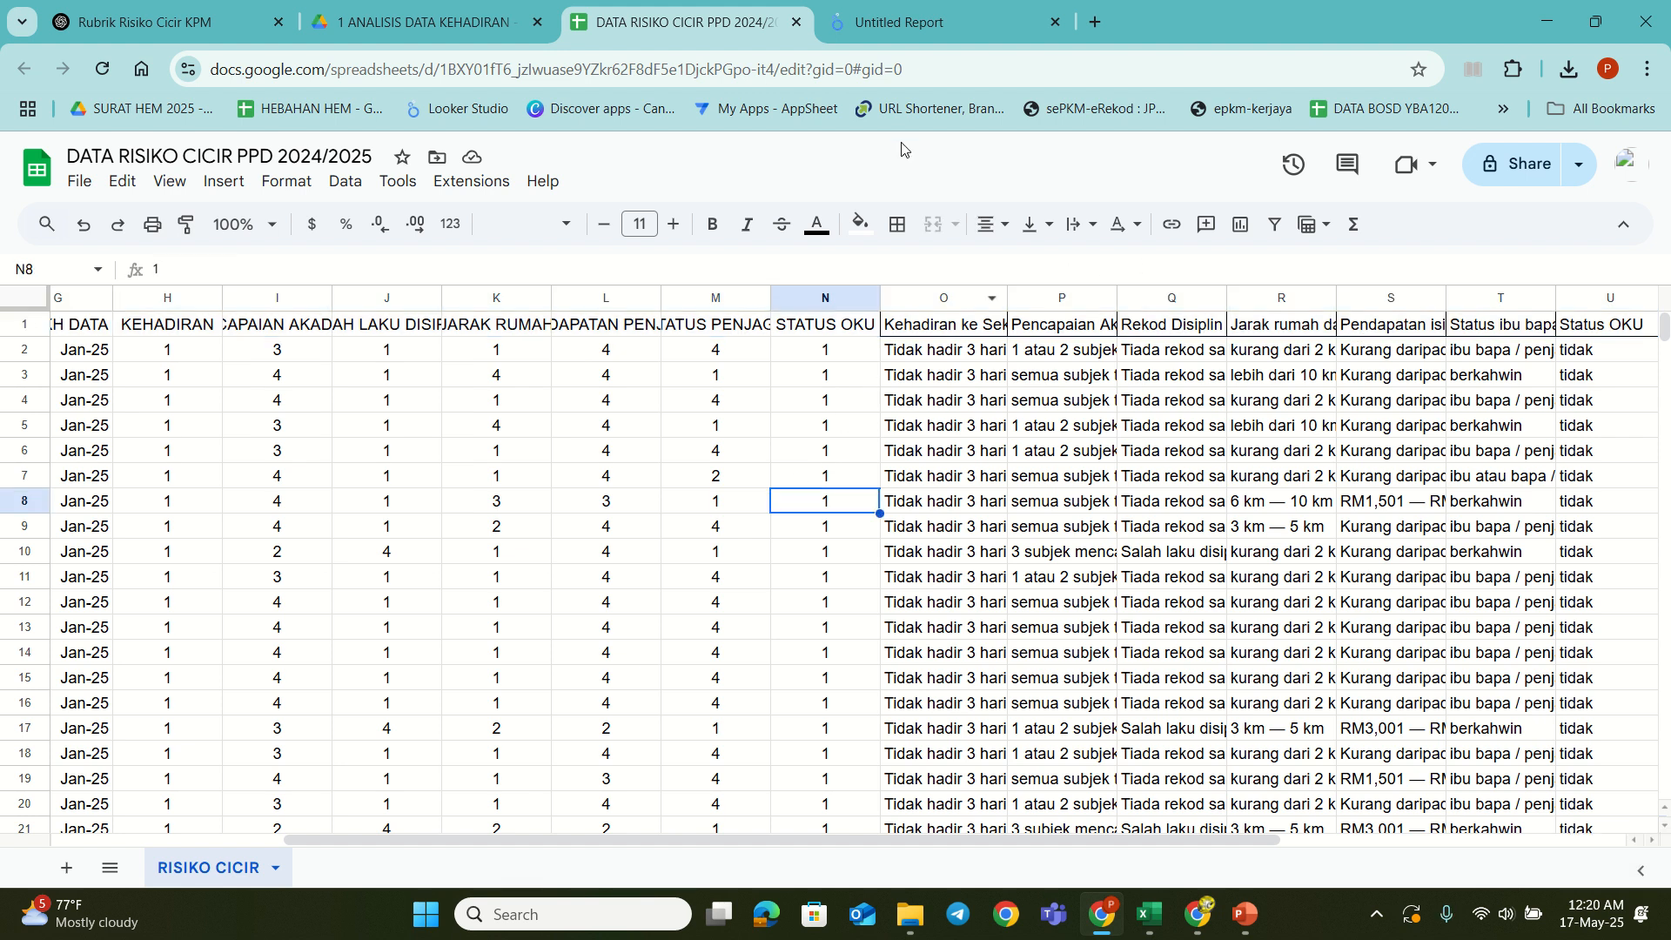
click(895, 24)
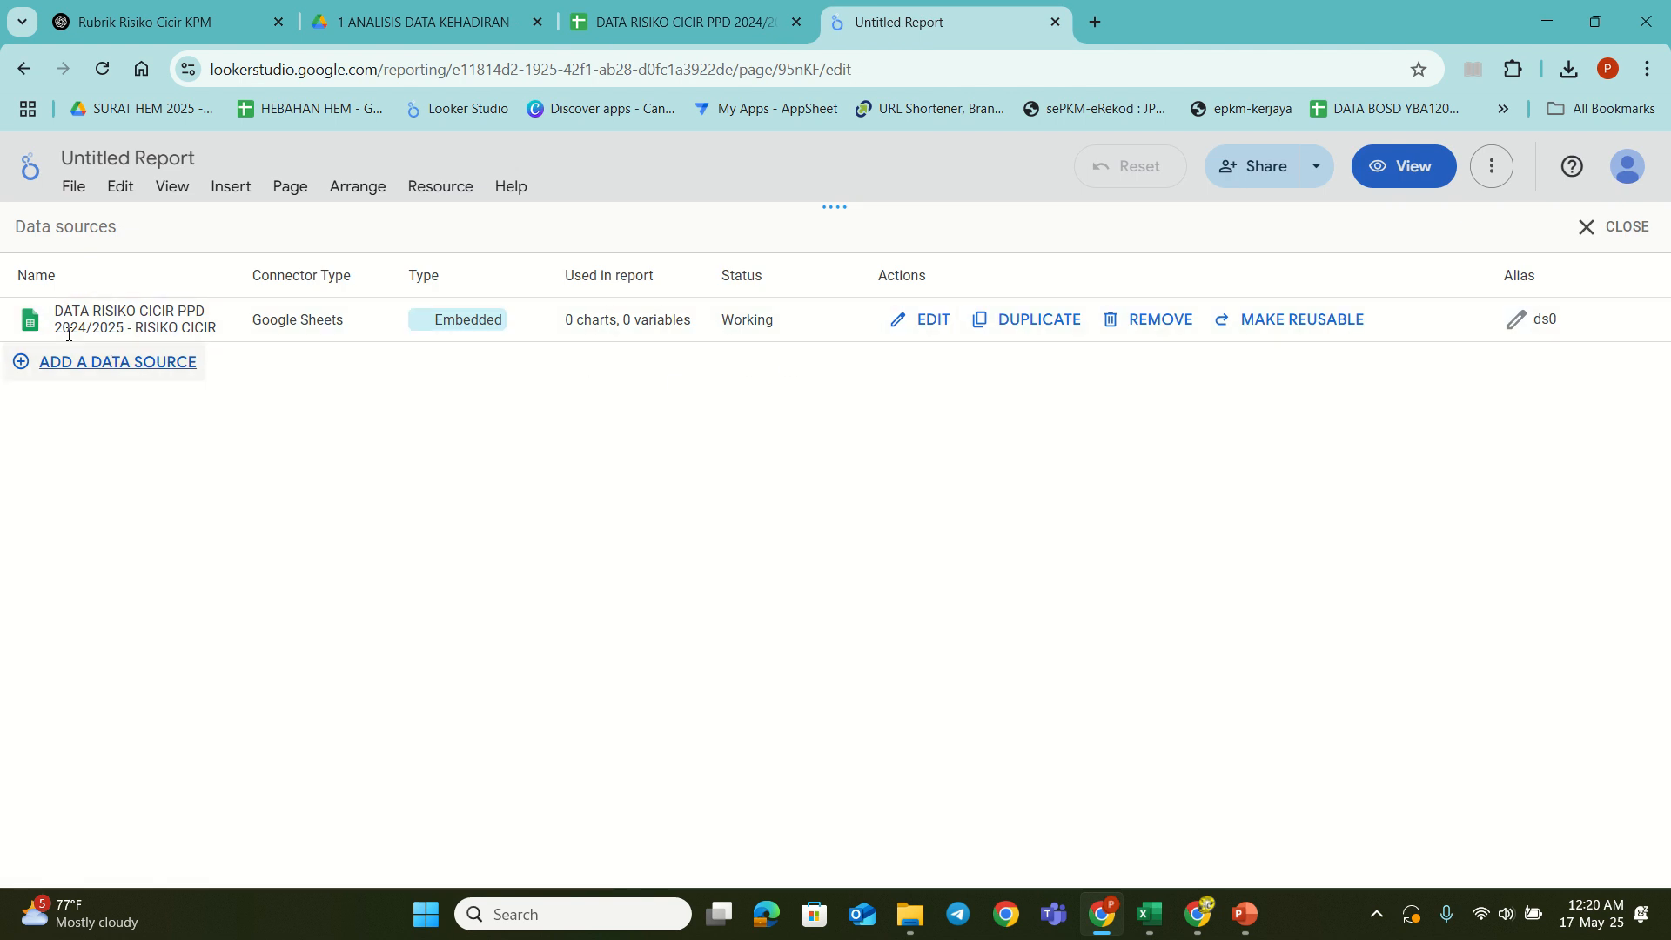
click(936, 320)
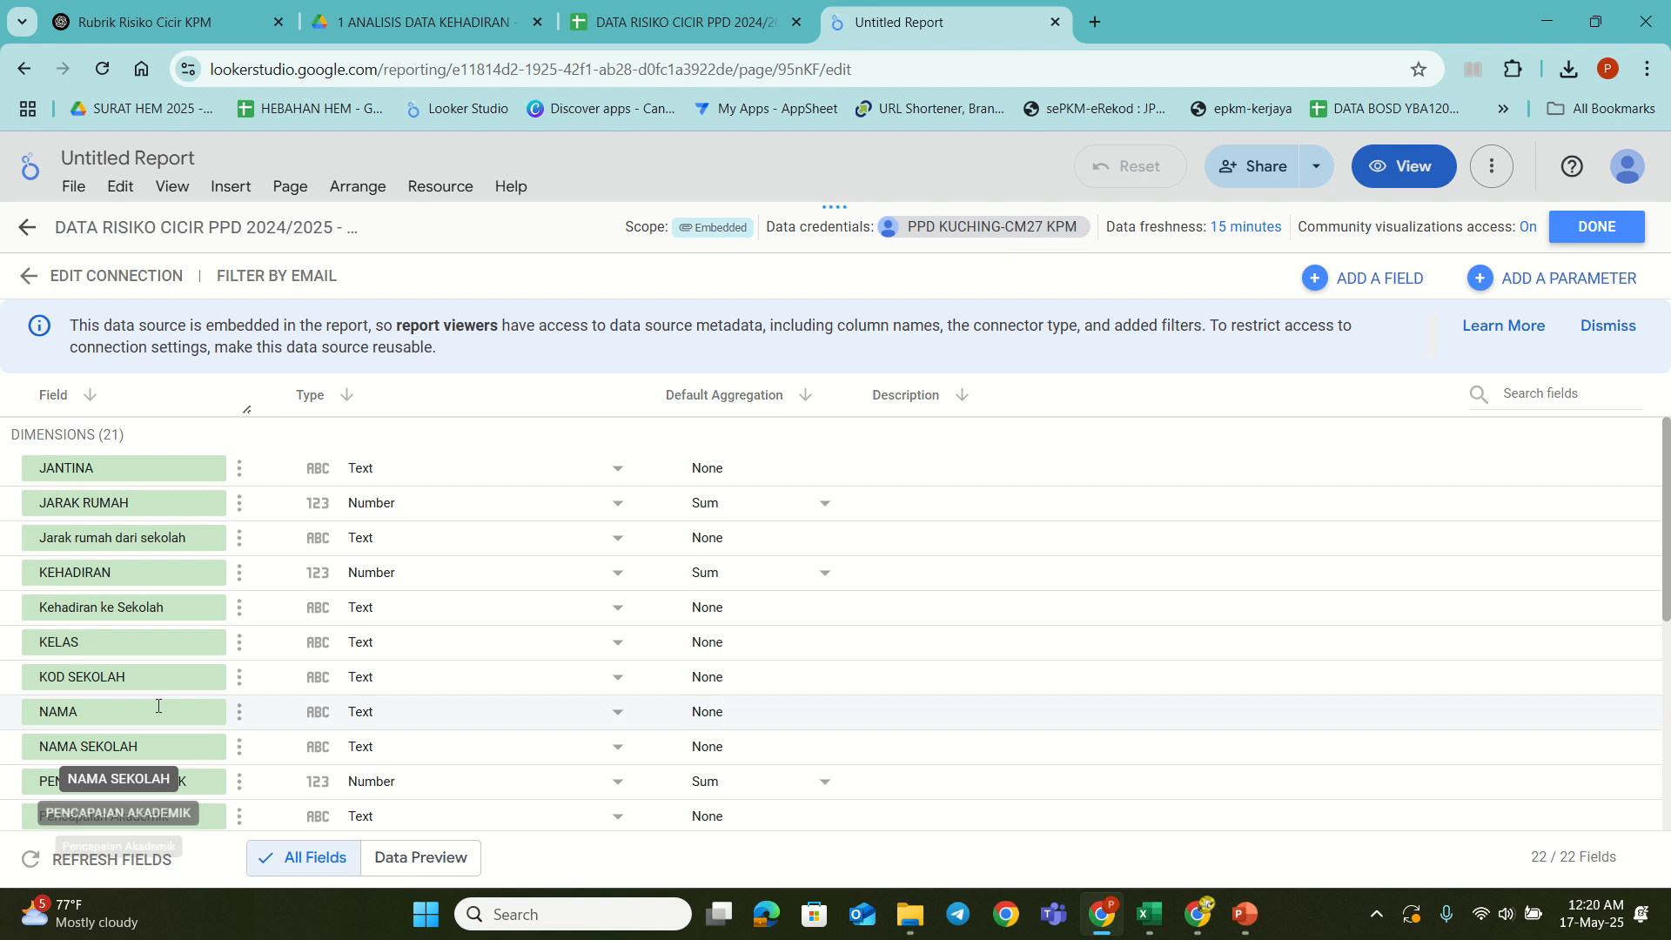
scroll(122, 731, down, 3)
scroll(113, 691, down, 3)
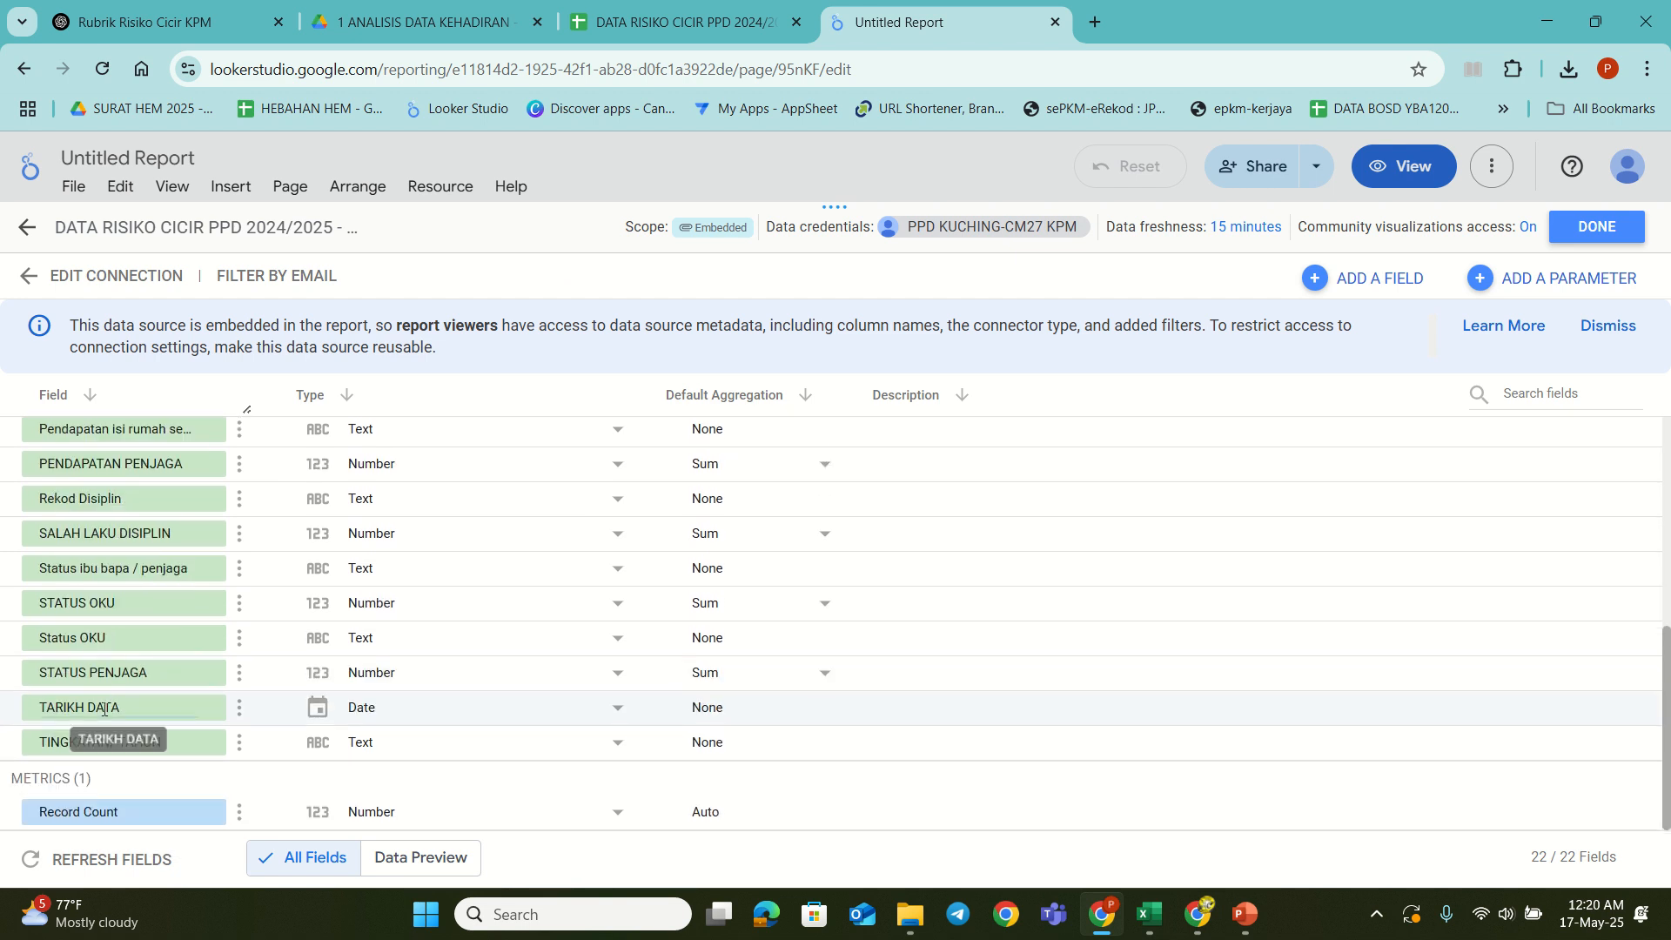
scroll(108, 700, up, 5)
scroll(103, 709, down, 5)
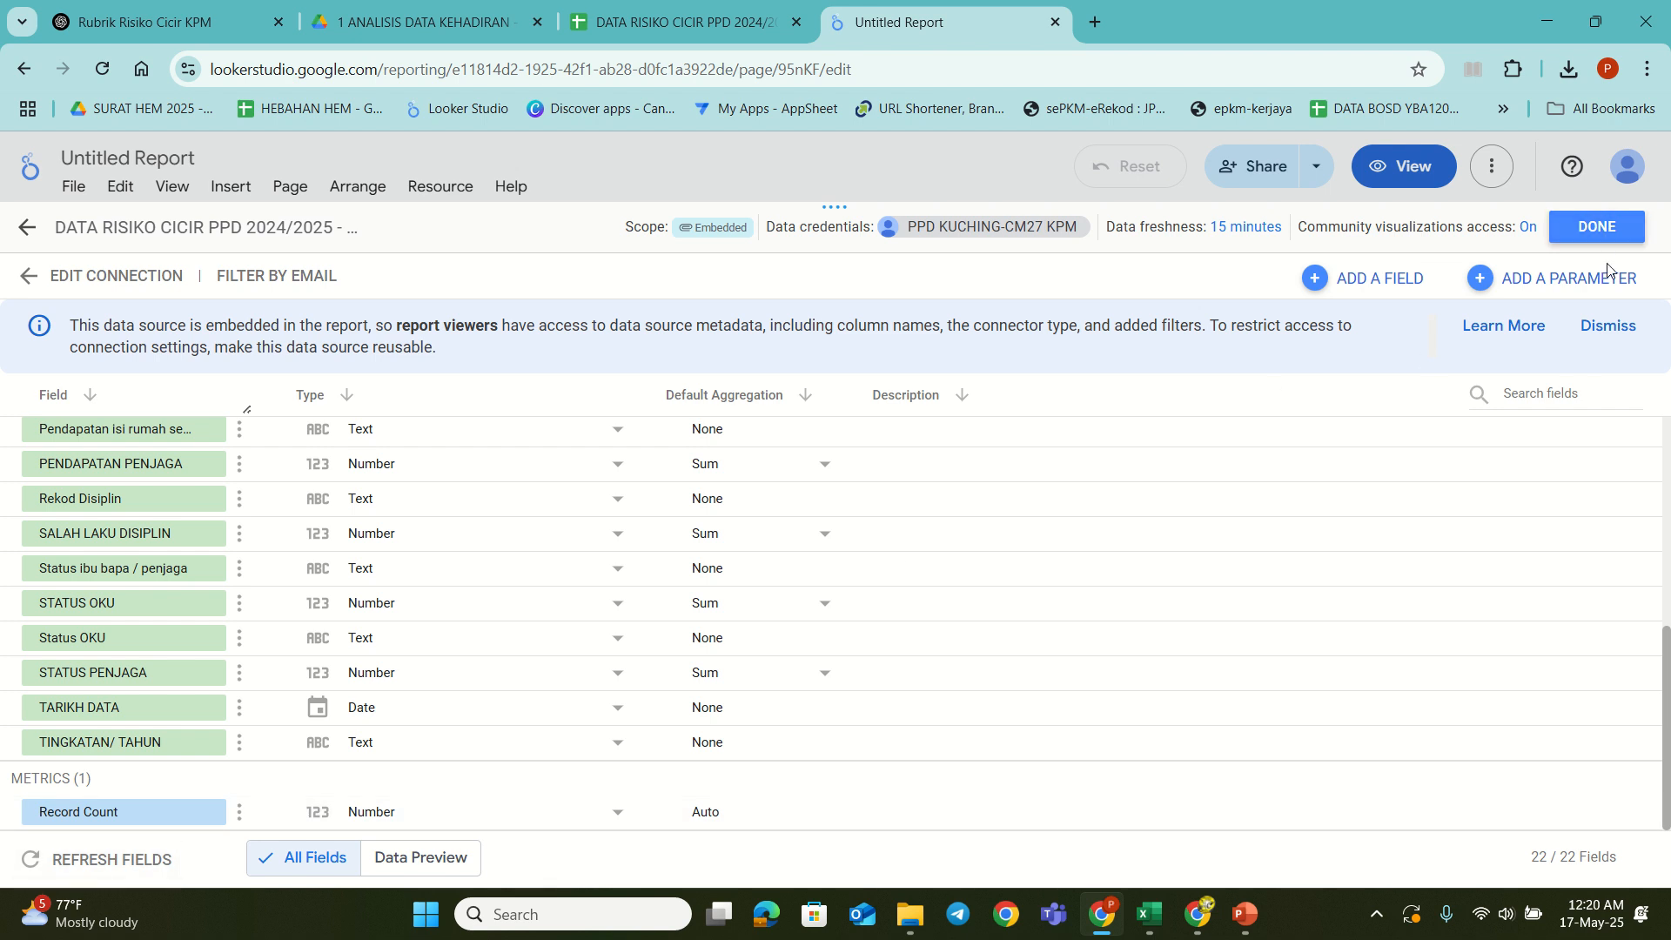
click(1599, 228)
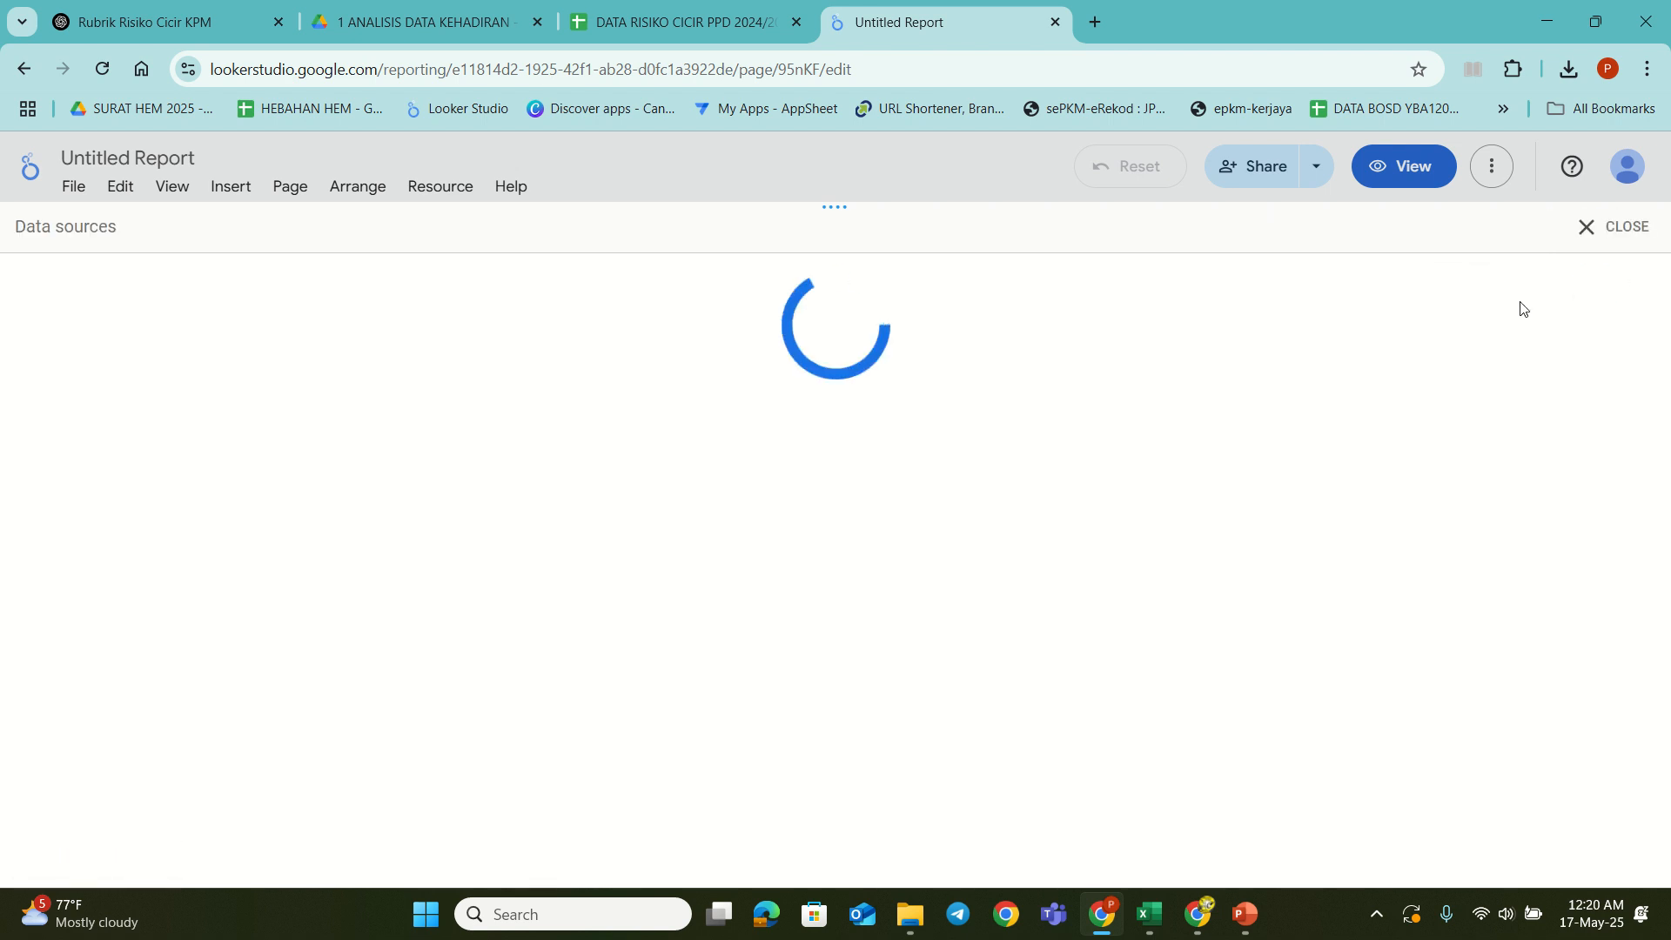
click(1586, 226)
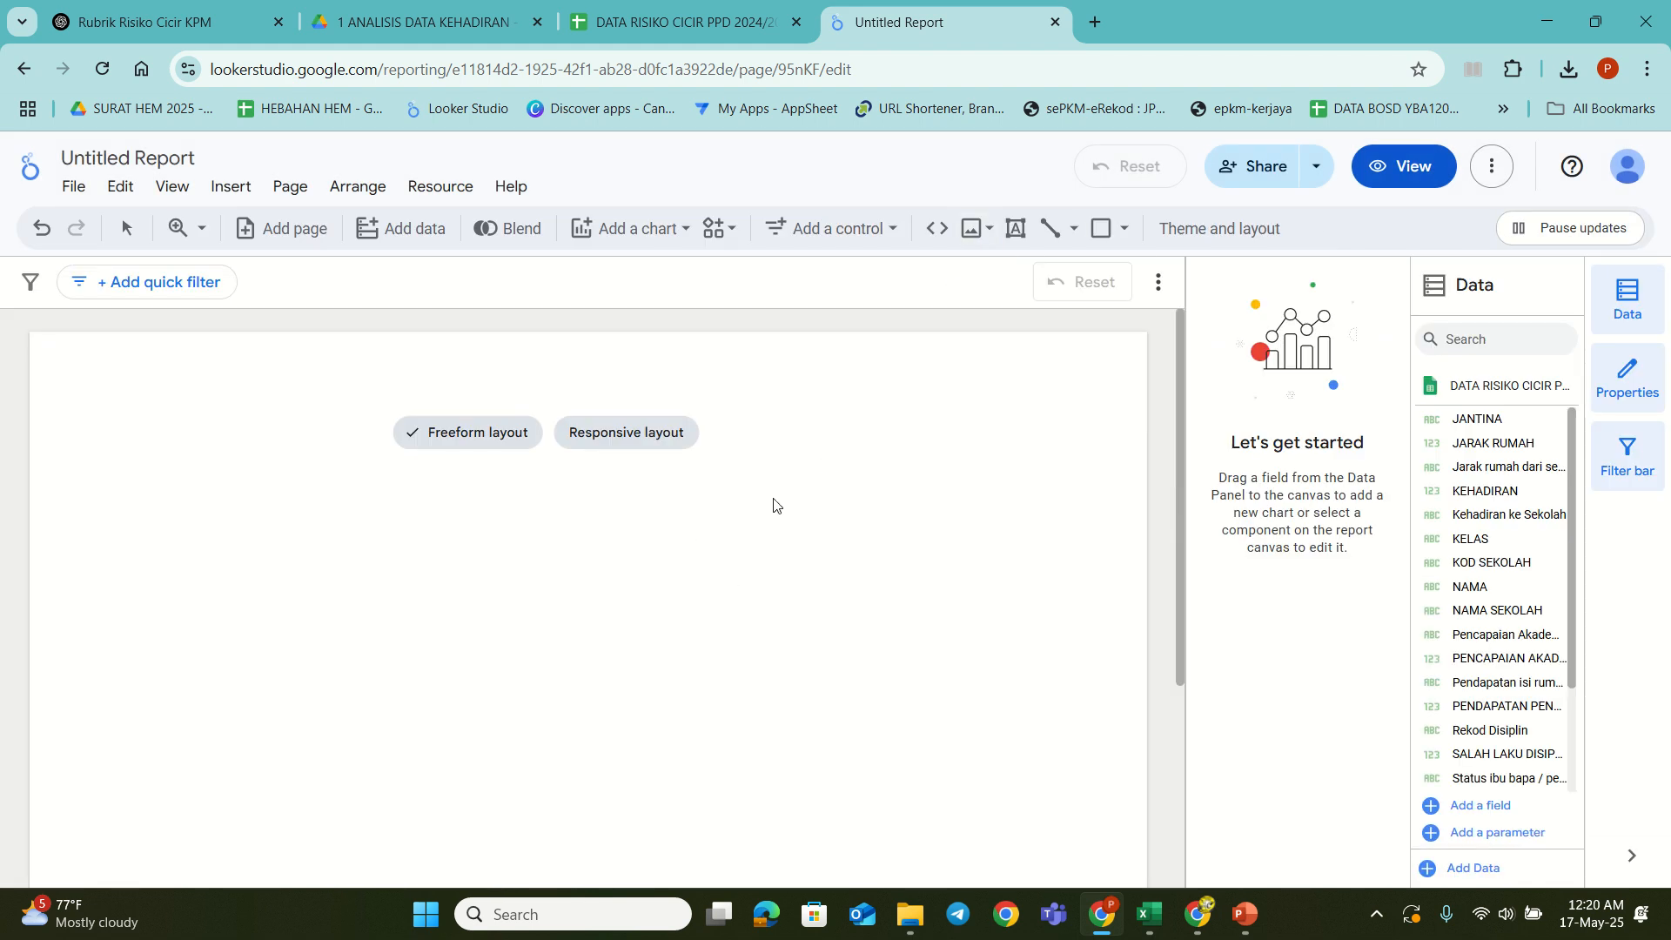
Step: Check the RISIKO CICIR sheet in the spreadsheet and come back to the Looker Studio report
mouse_move(457, 711)
click(620, 29)
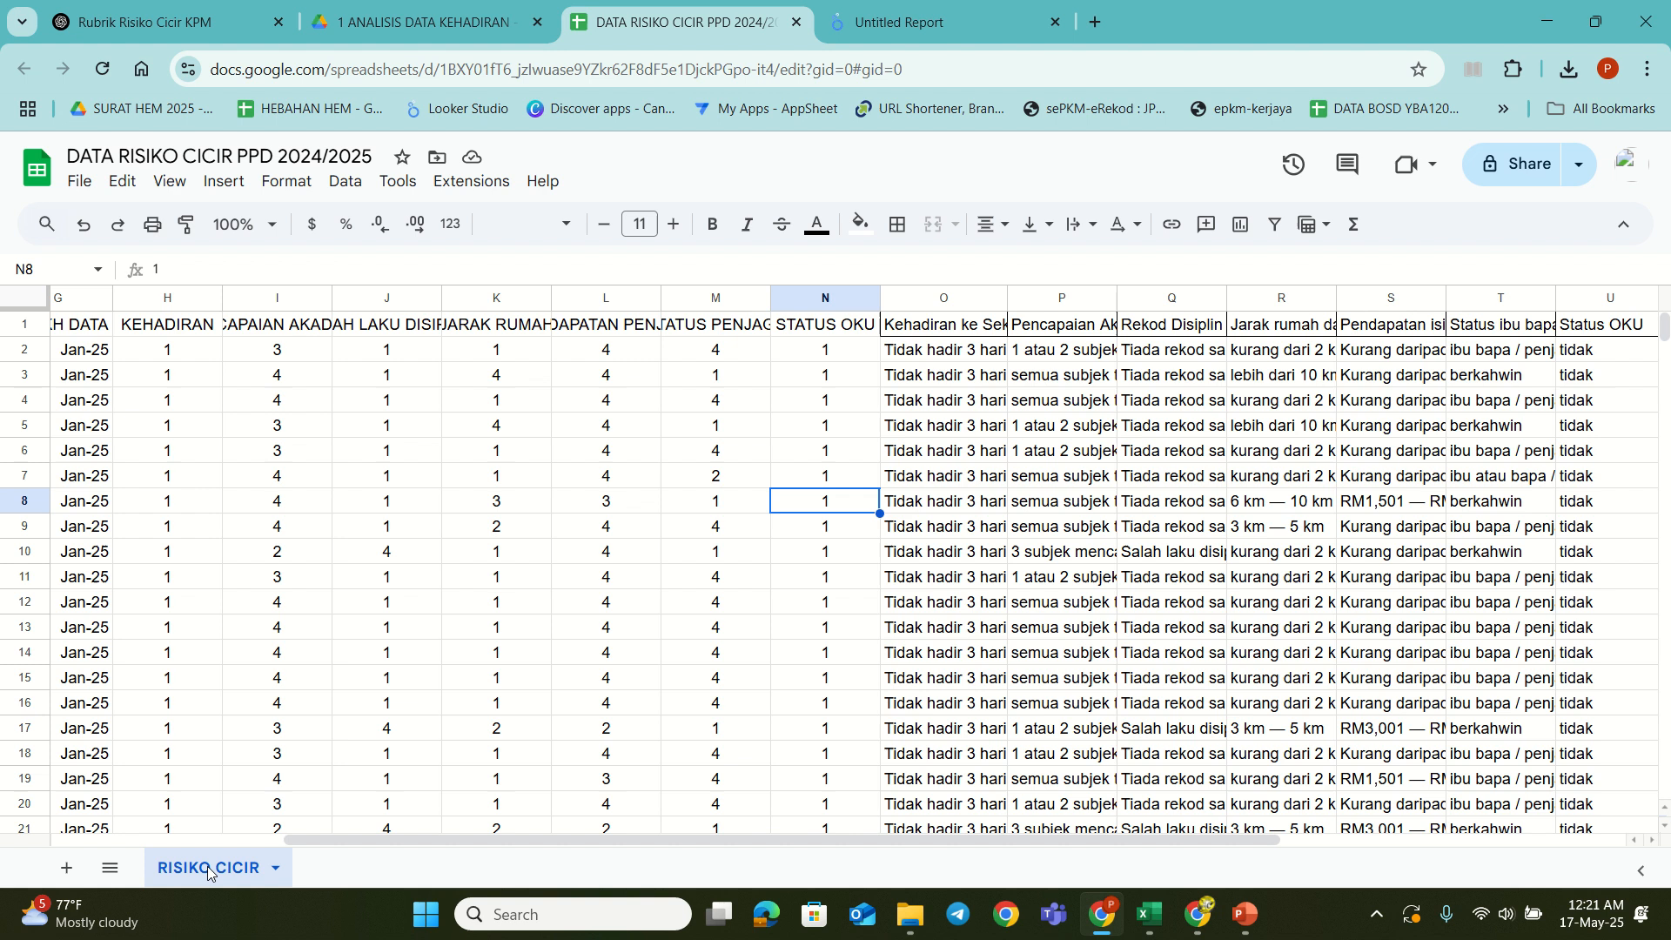
click(964, 21)
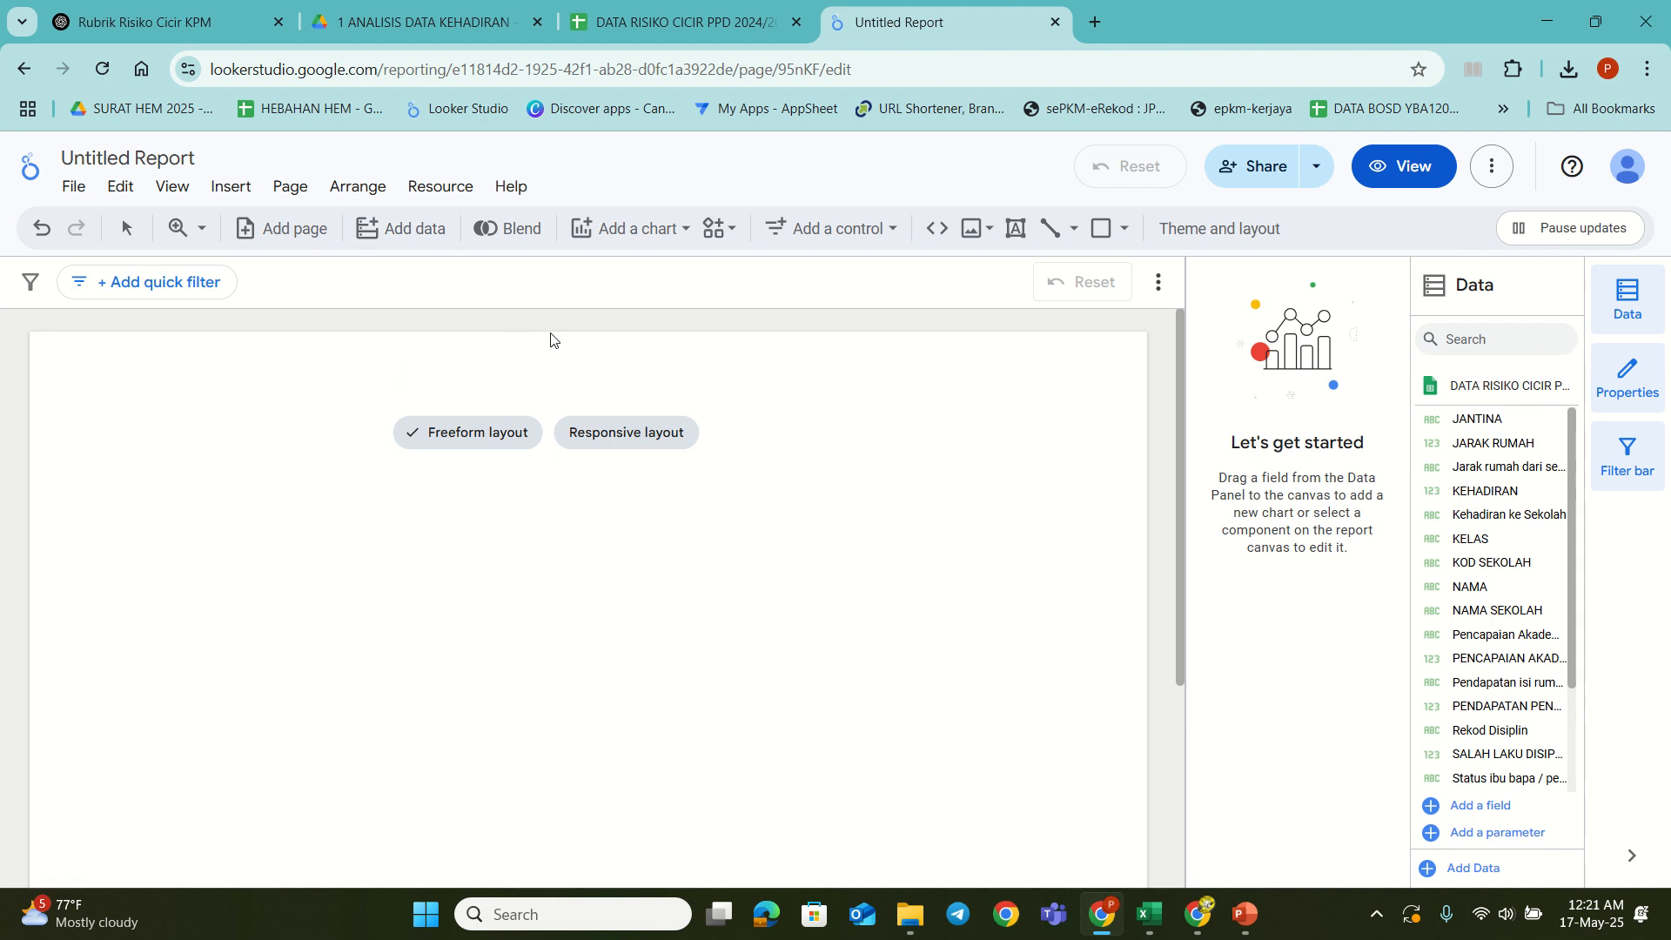
Step: Add a Record Count scorecard near the left edge of the page, widen it, and shift it slightly down
click(658, 231)
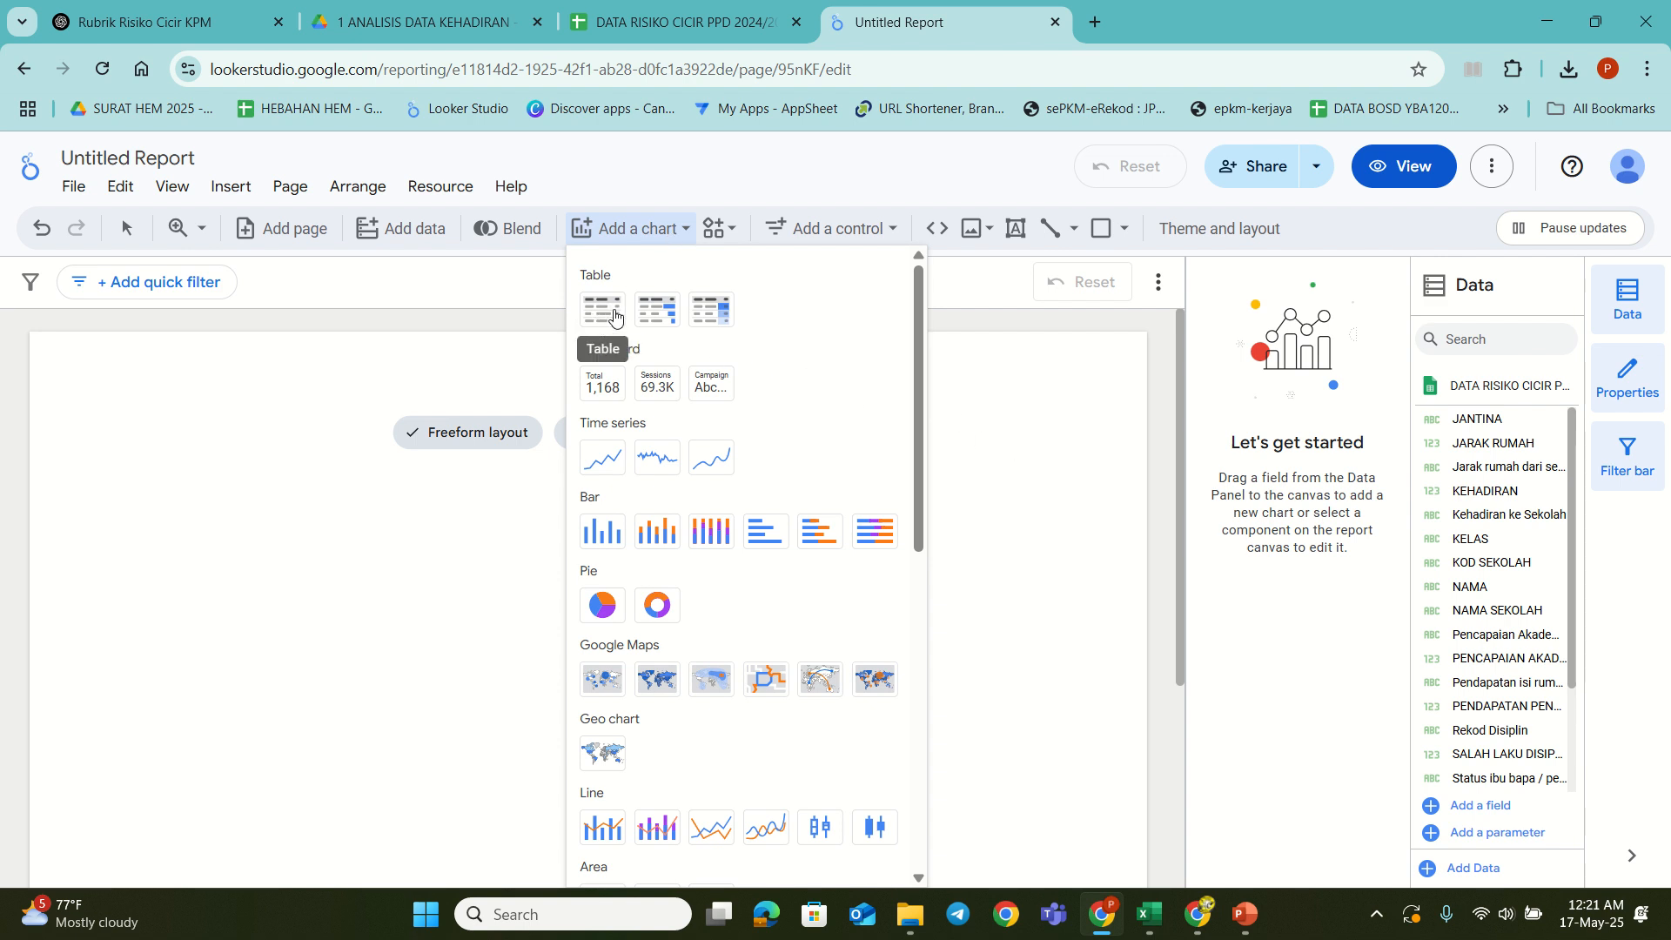
click(608, 389)
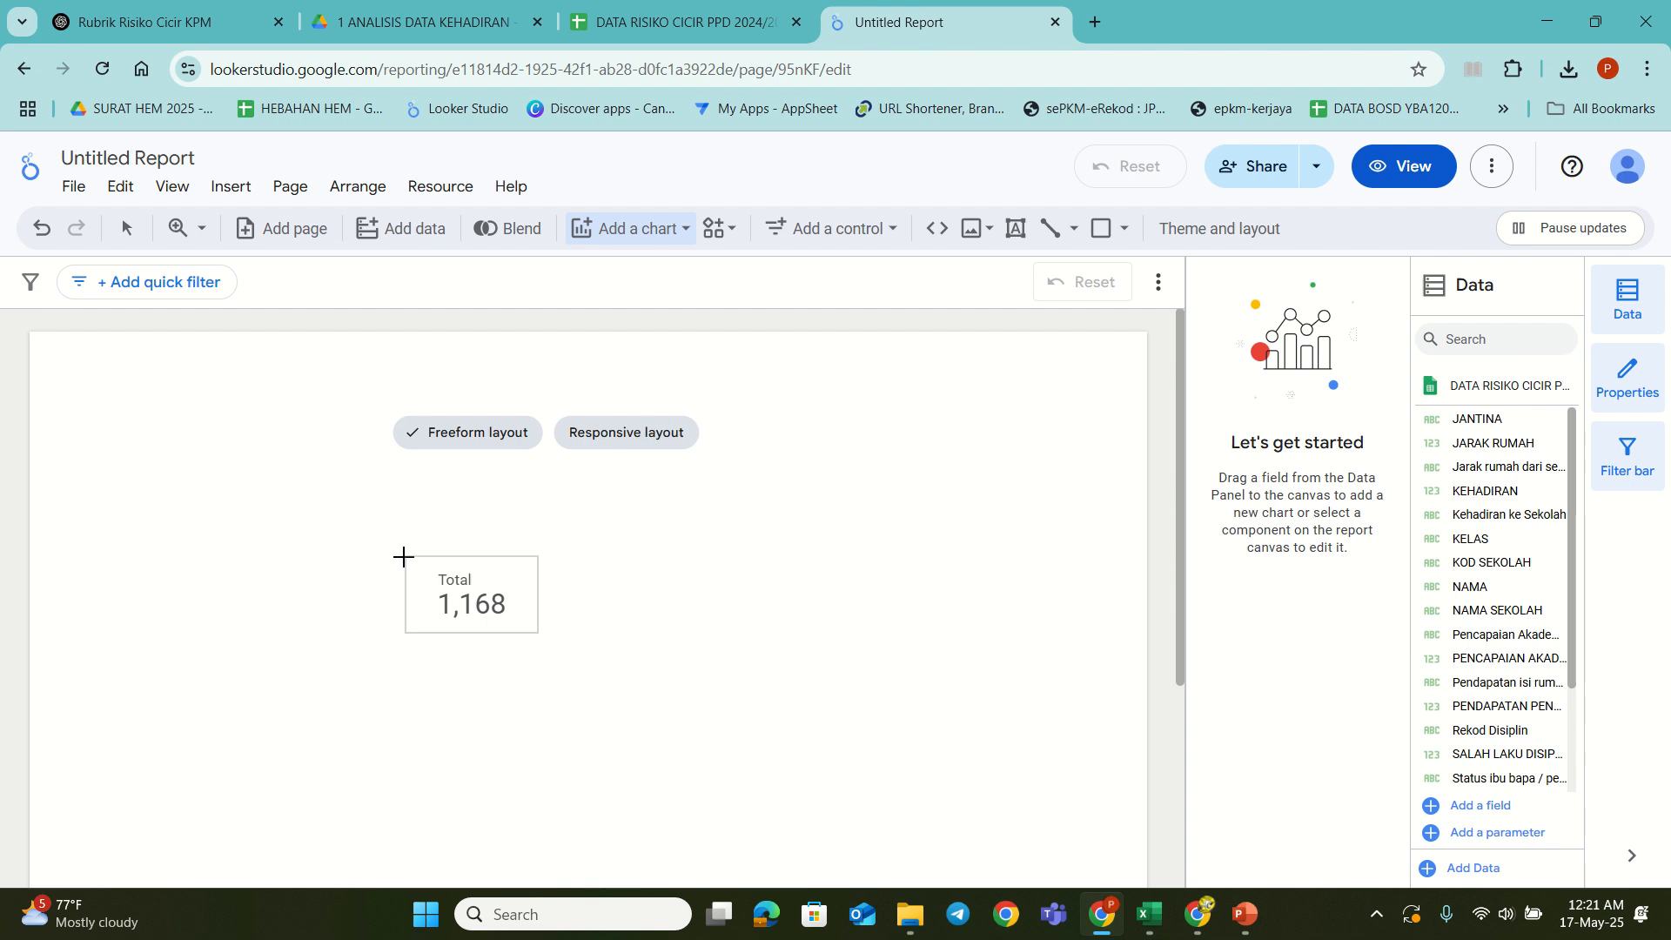
key(Escape)
click(169, 524)
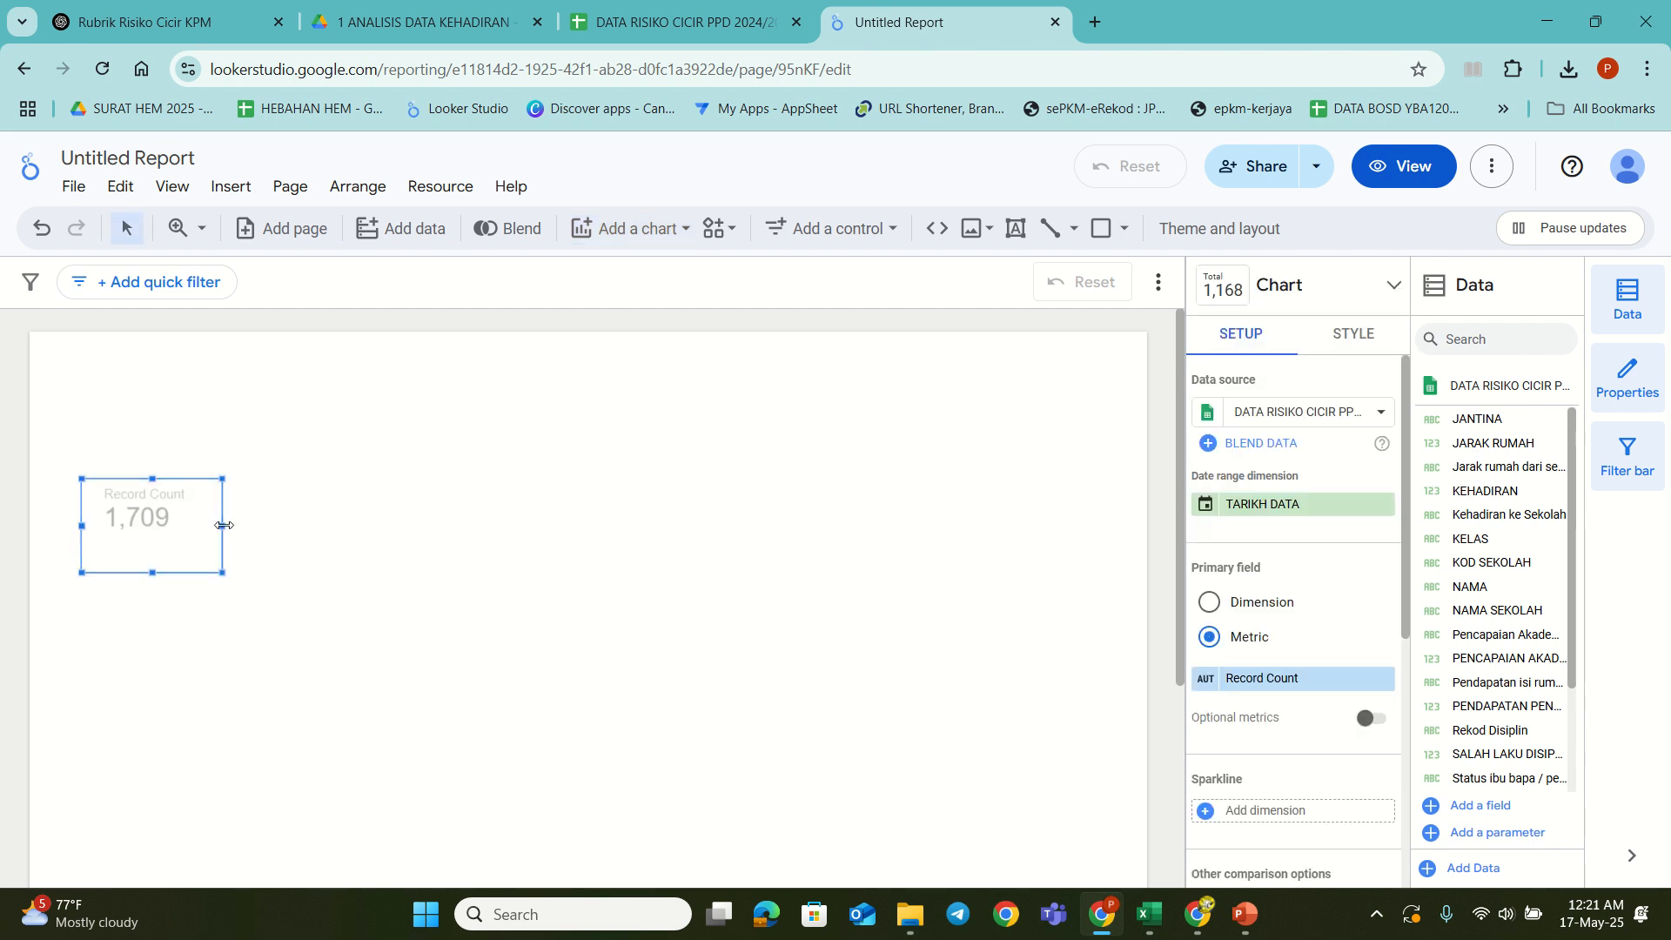
drag(224, 525, 217, 568)
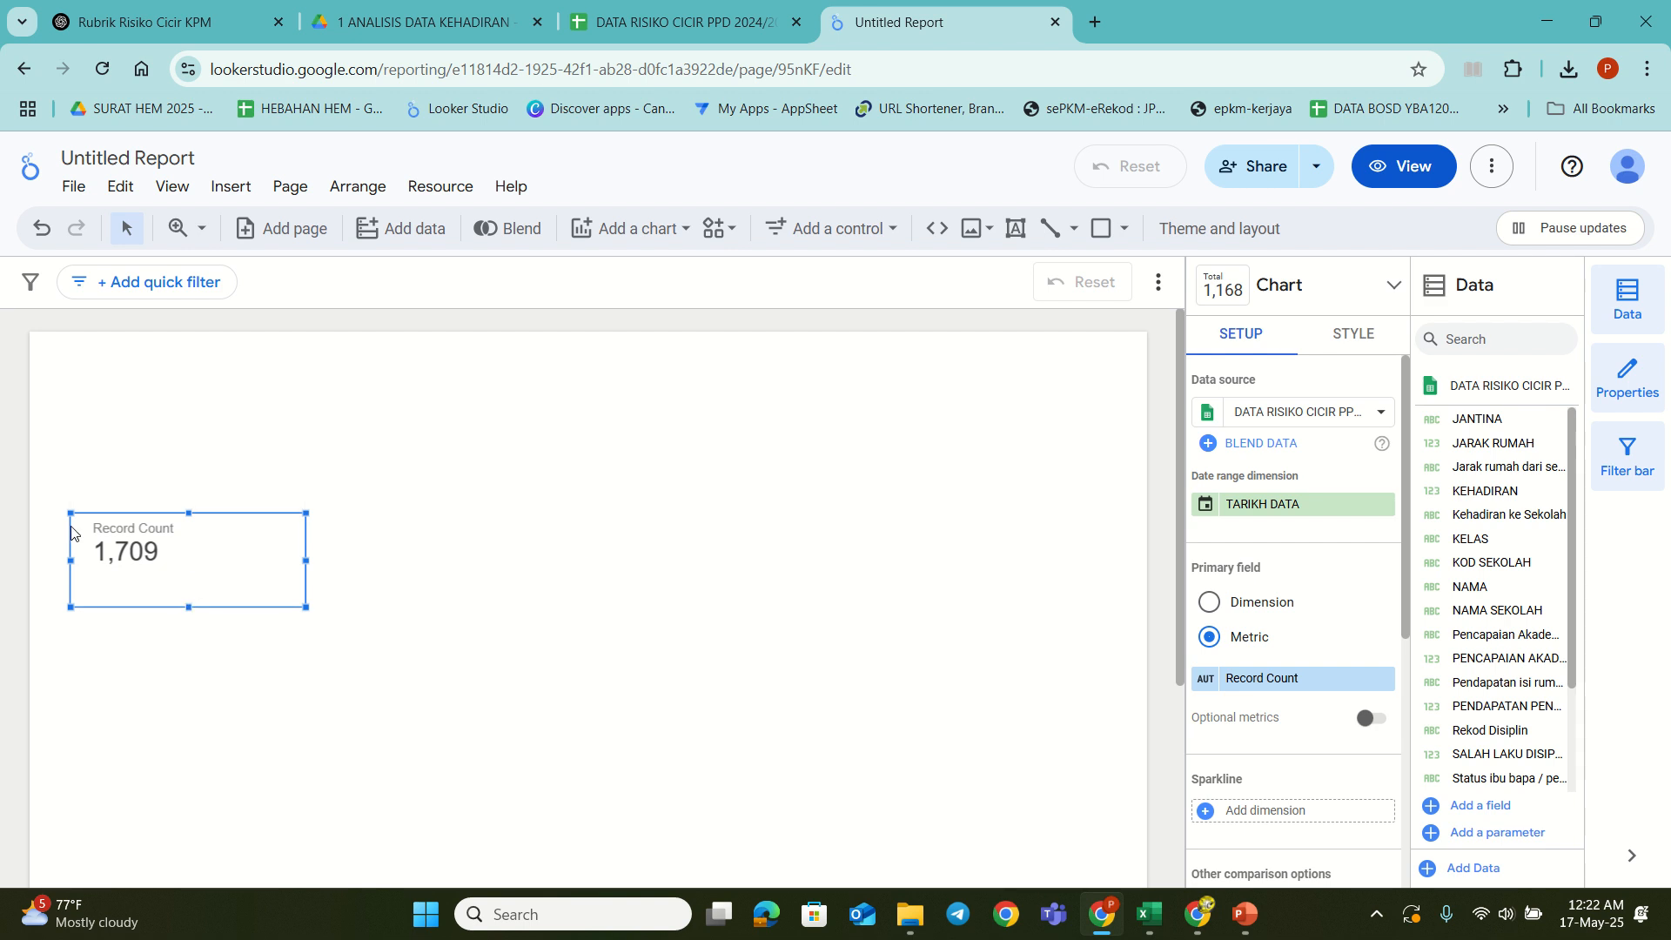
click(440, 630)
click(265, 579)
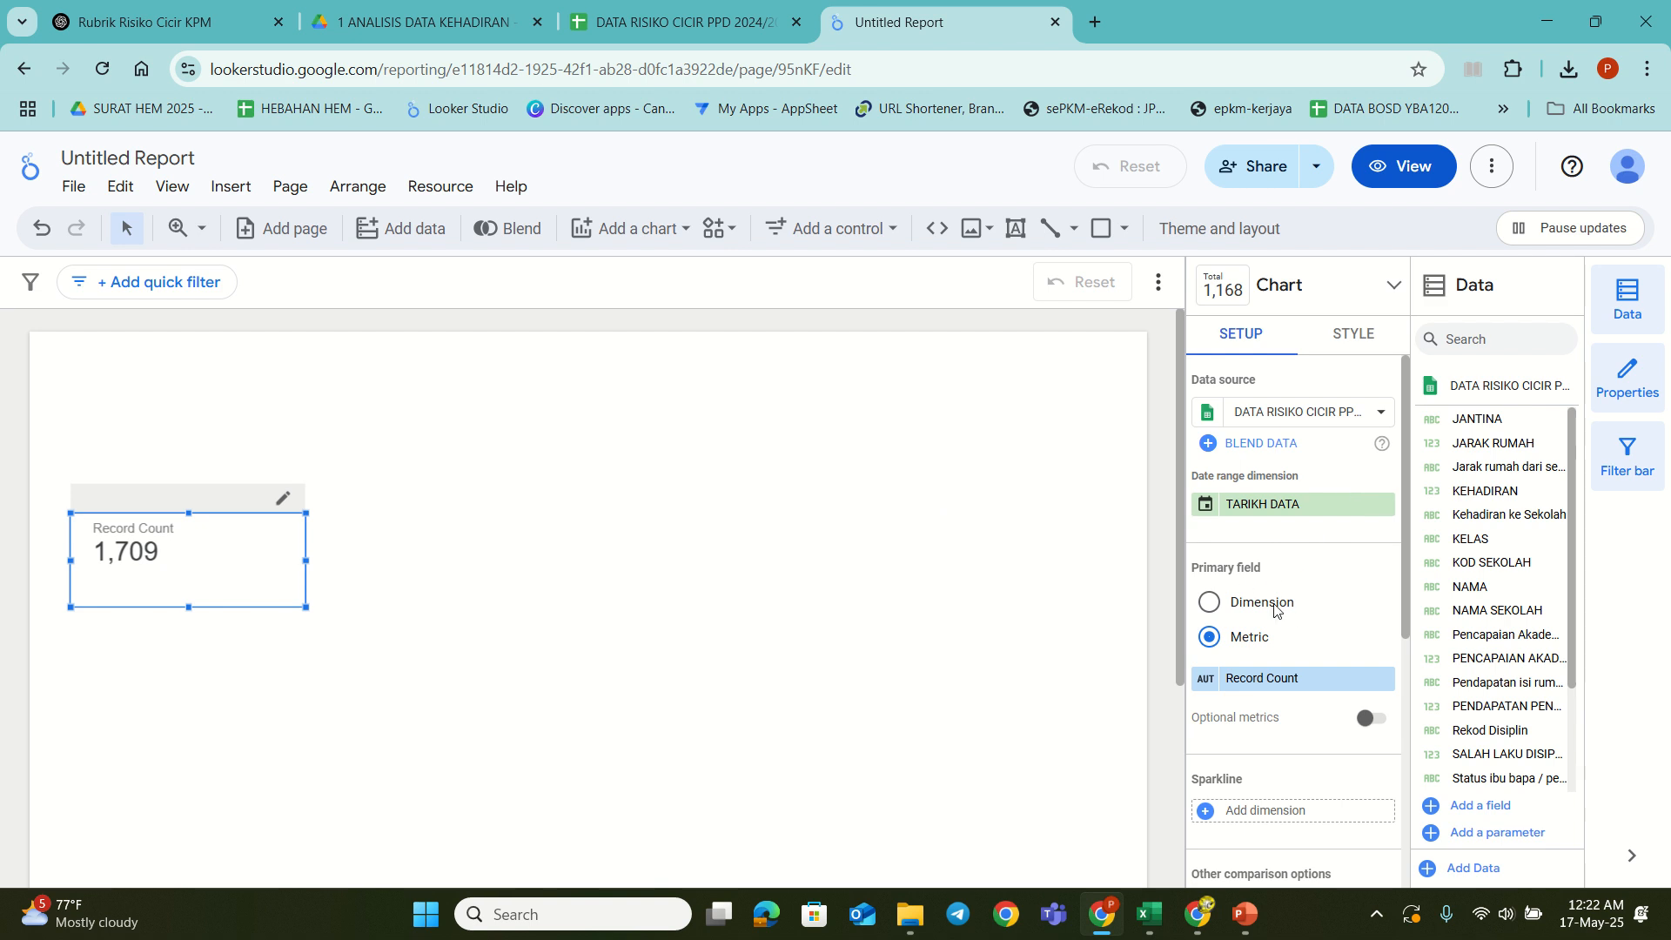
Step: Check the student record rows below the header in the spreadsheet against the scorecard's Record Count metric, and return to the report
scroll(1276, 611, down, 1)
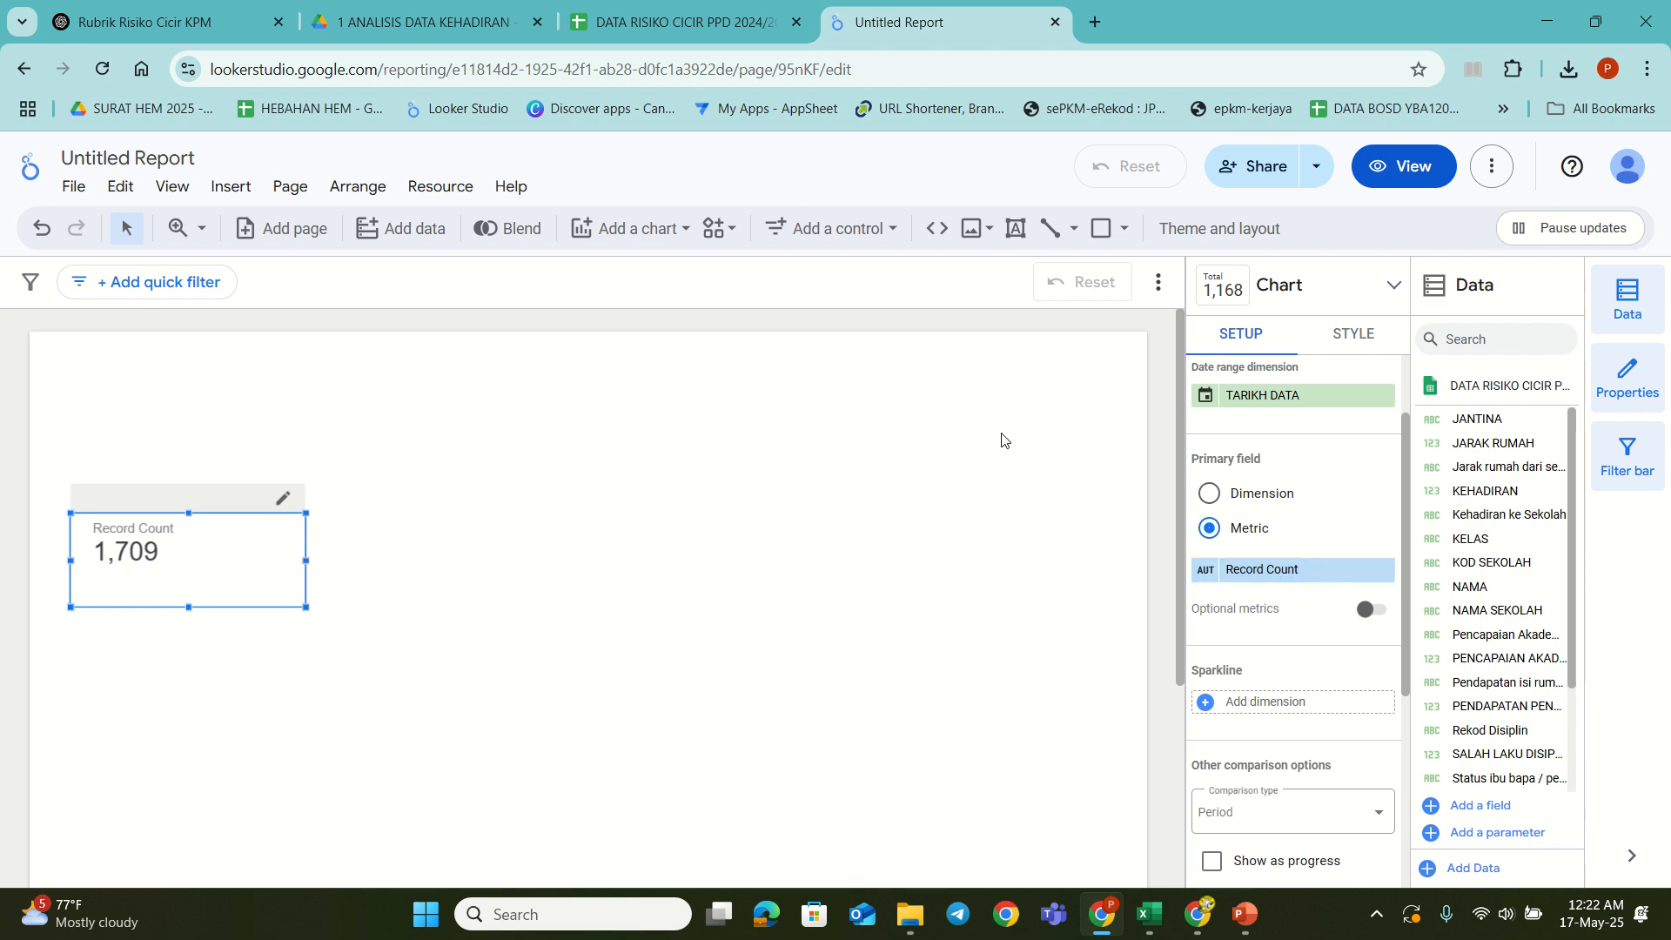
click(618, 27)
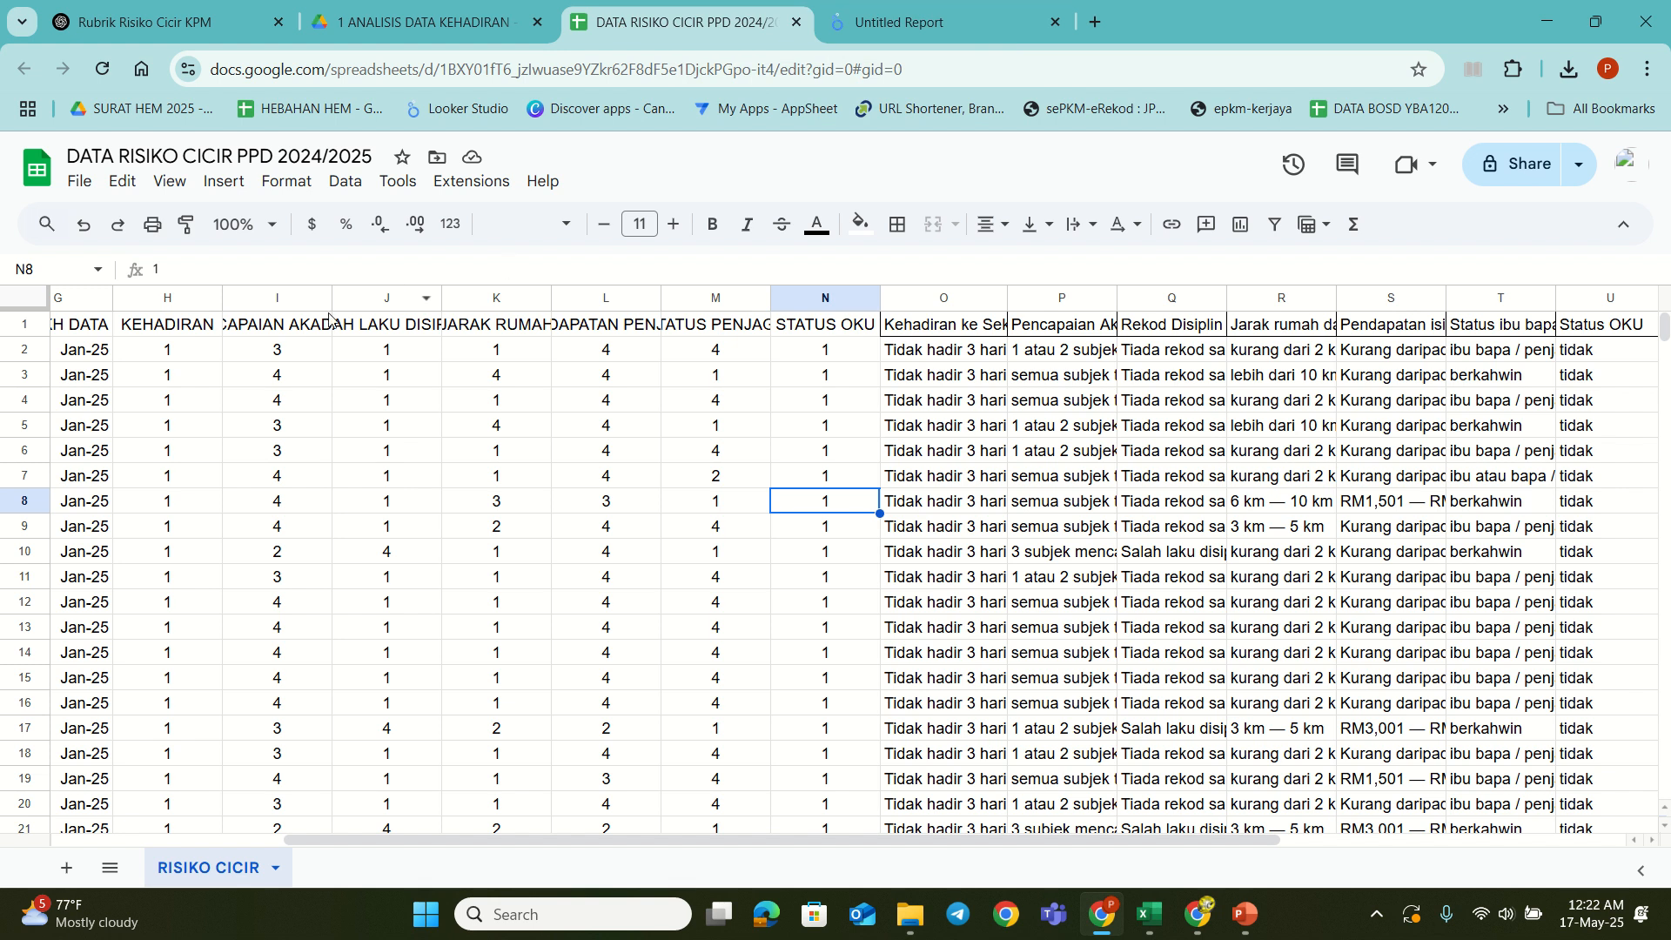
click(26, 350)
click(79, 423)
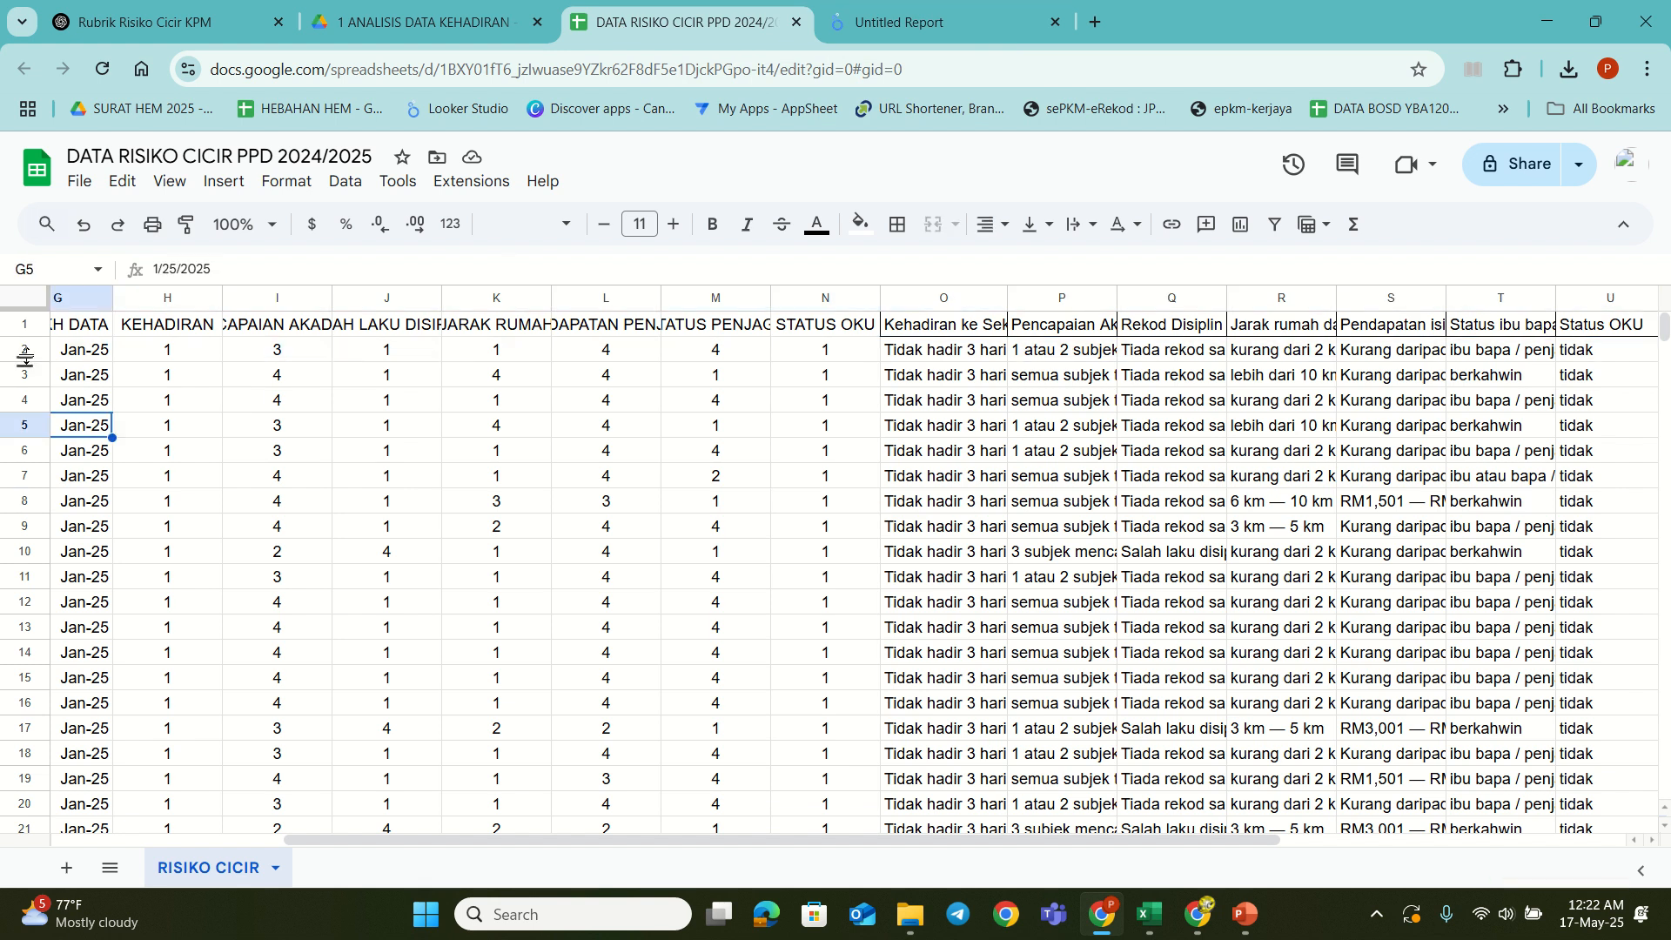
drag(25, 350, 81, 667)
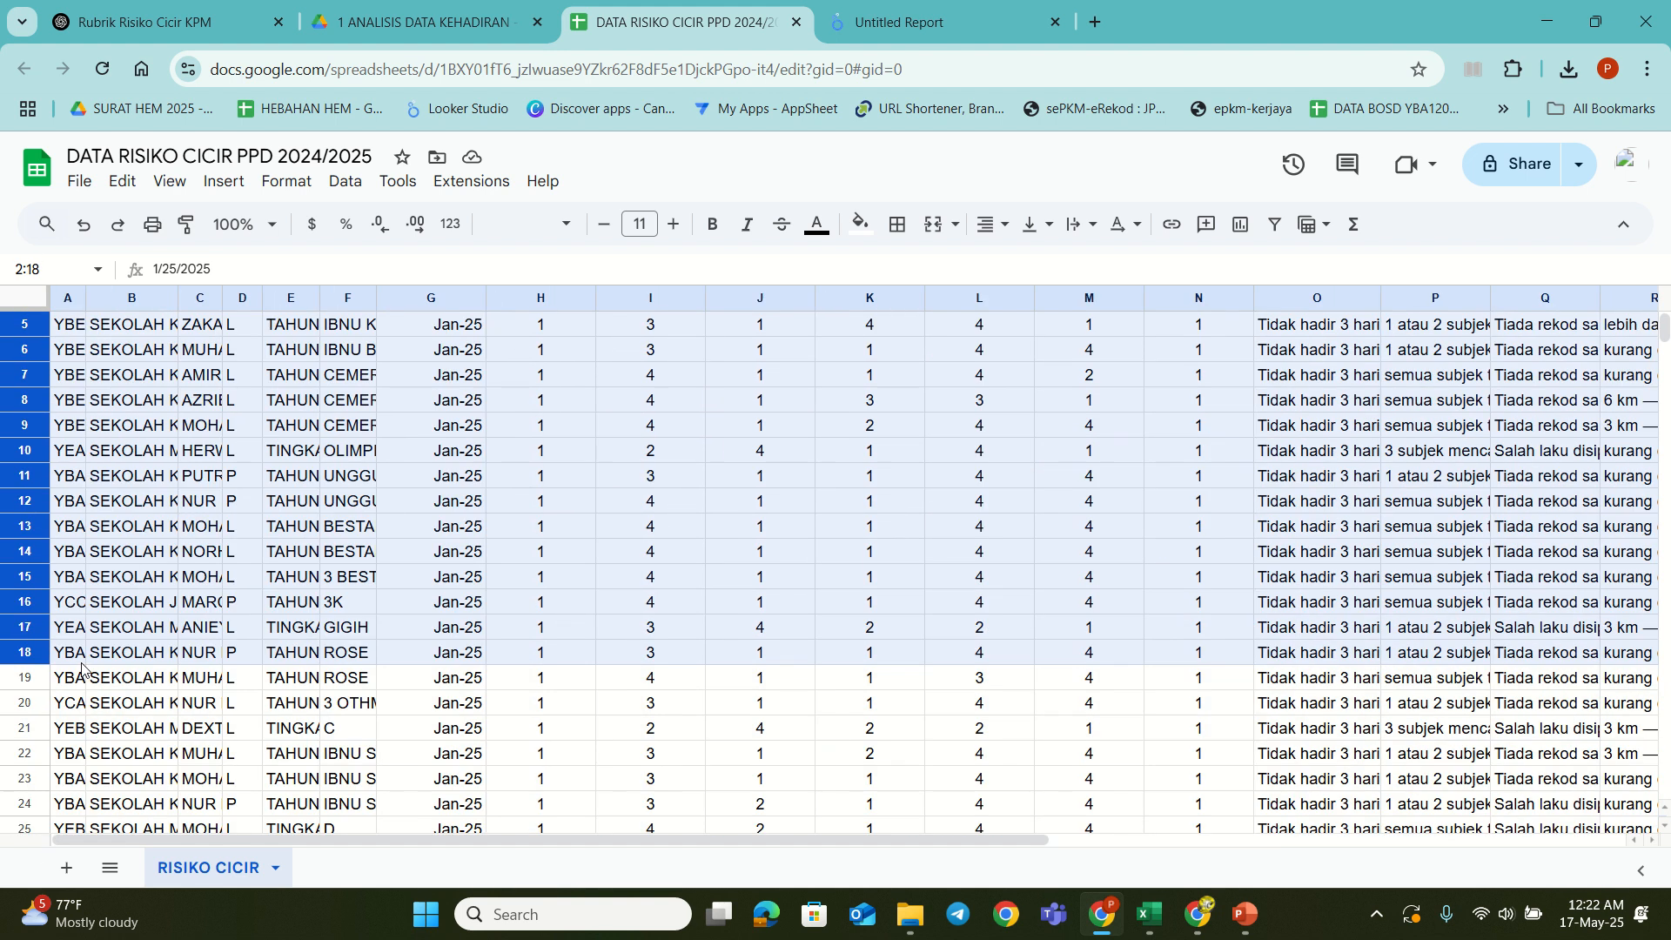
scroll(490, 658, up, 2)
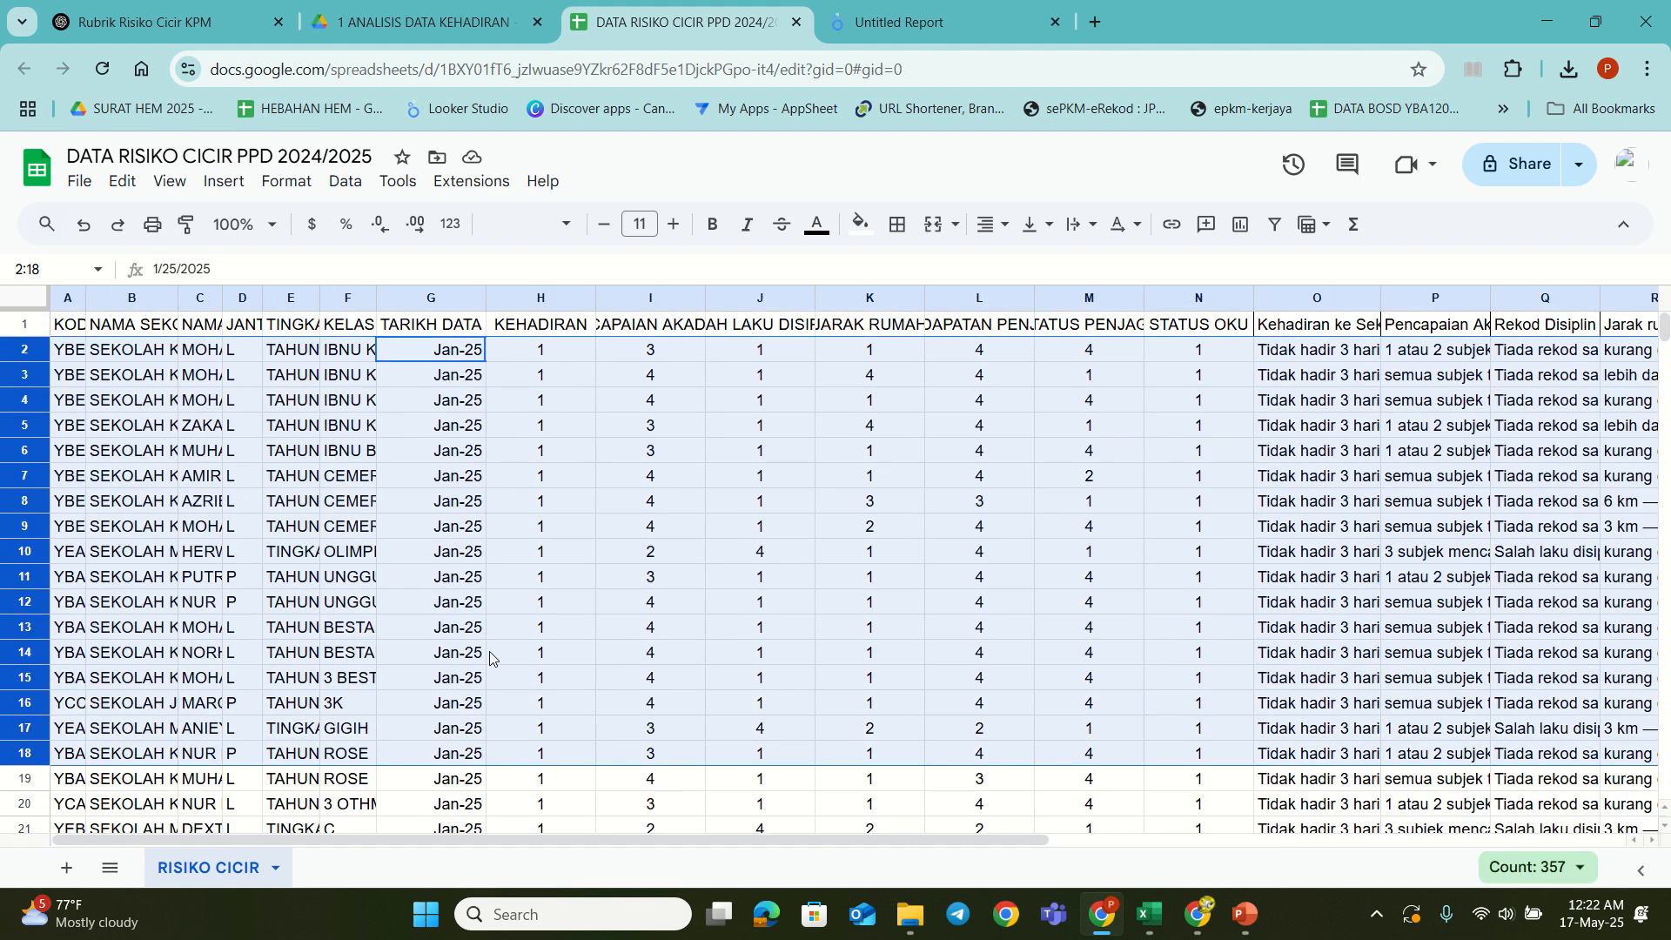
click(845, 578)
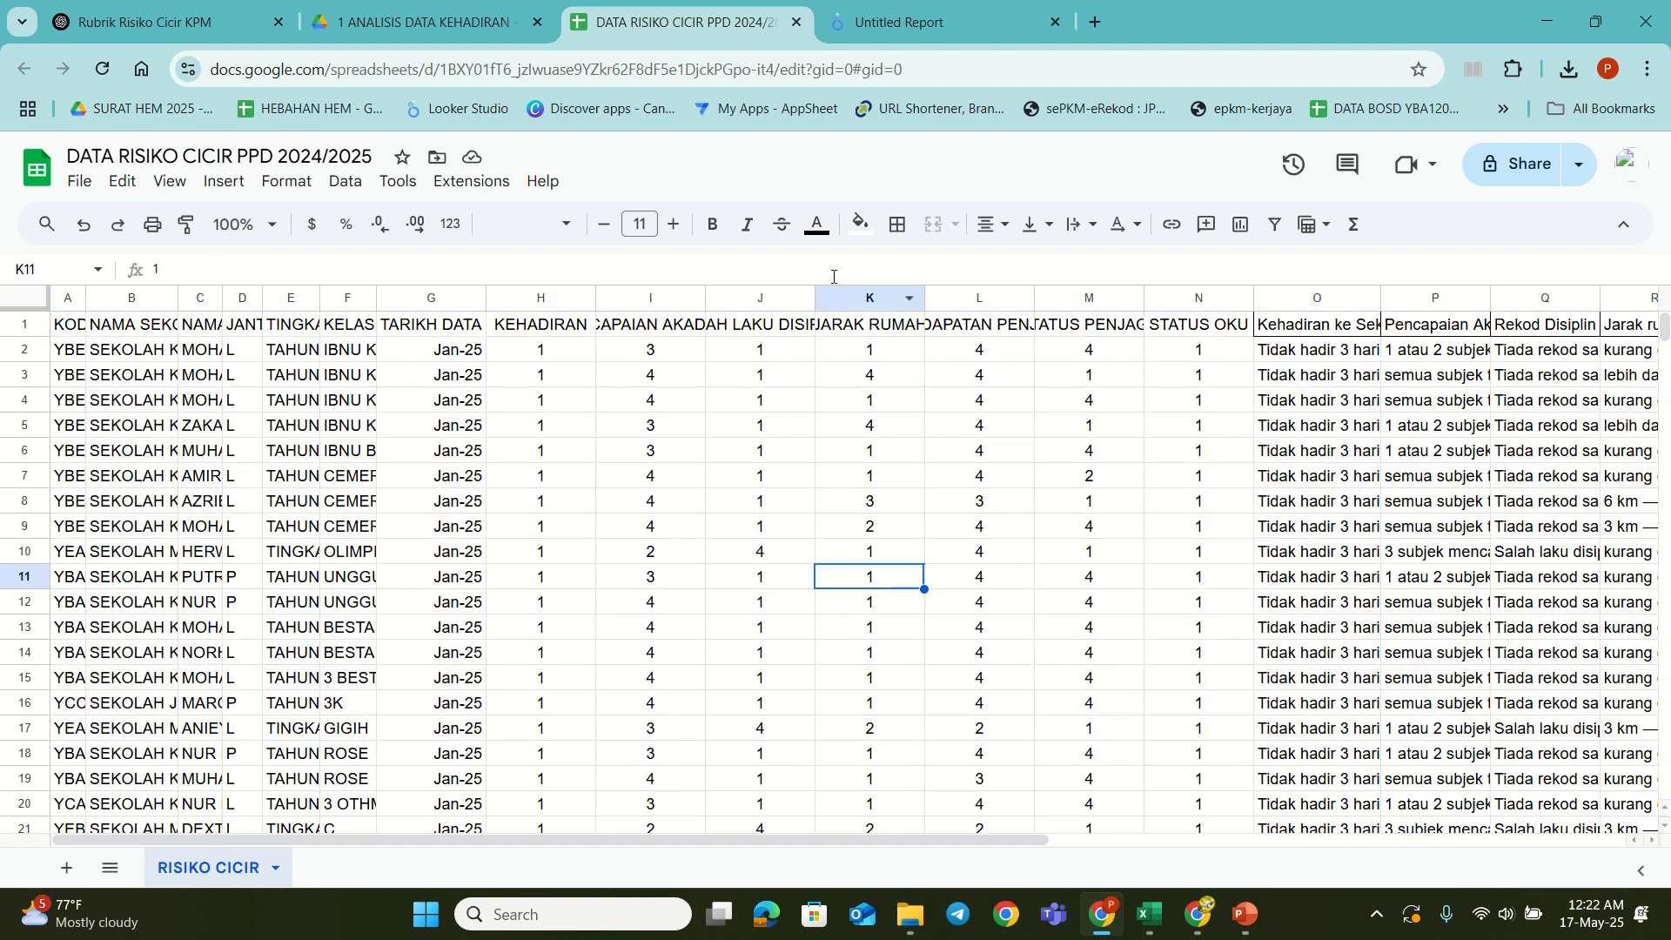
click(920, 26)
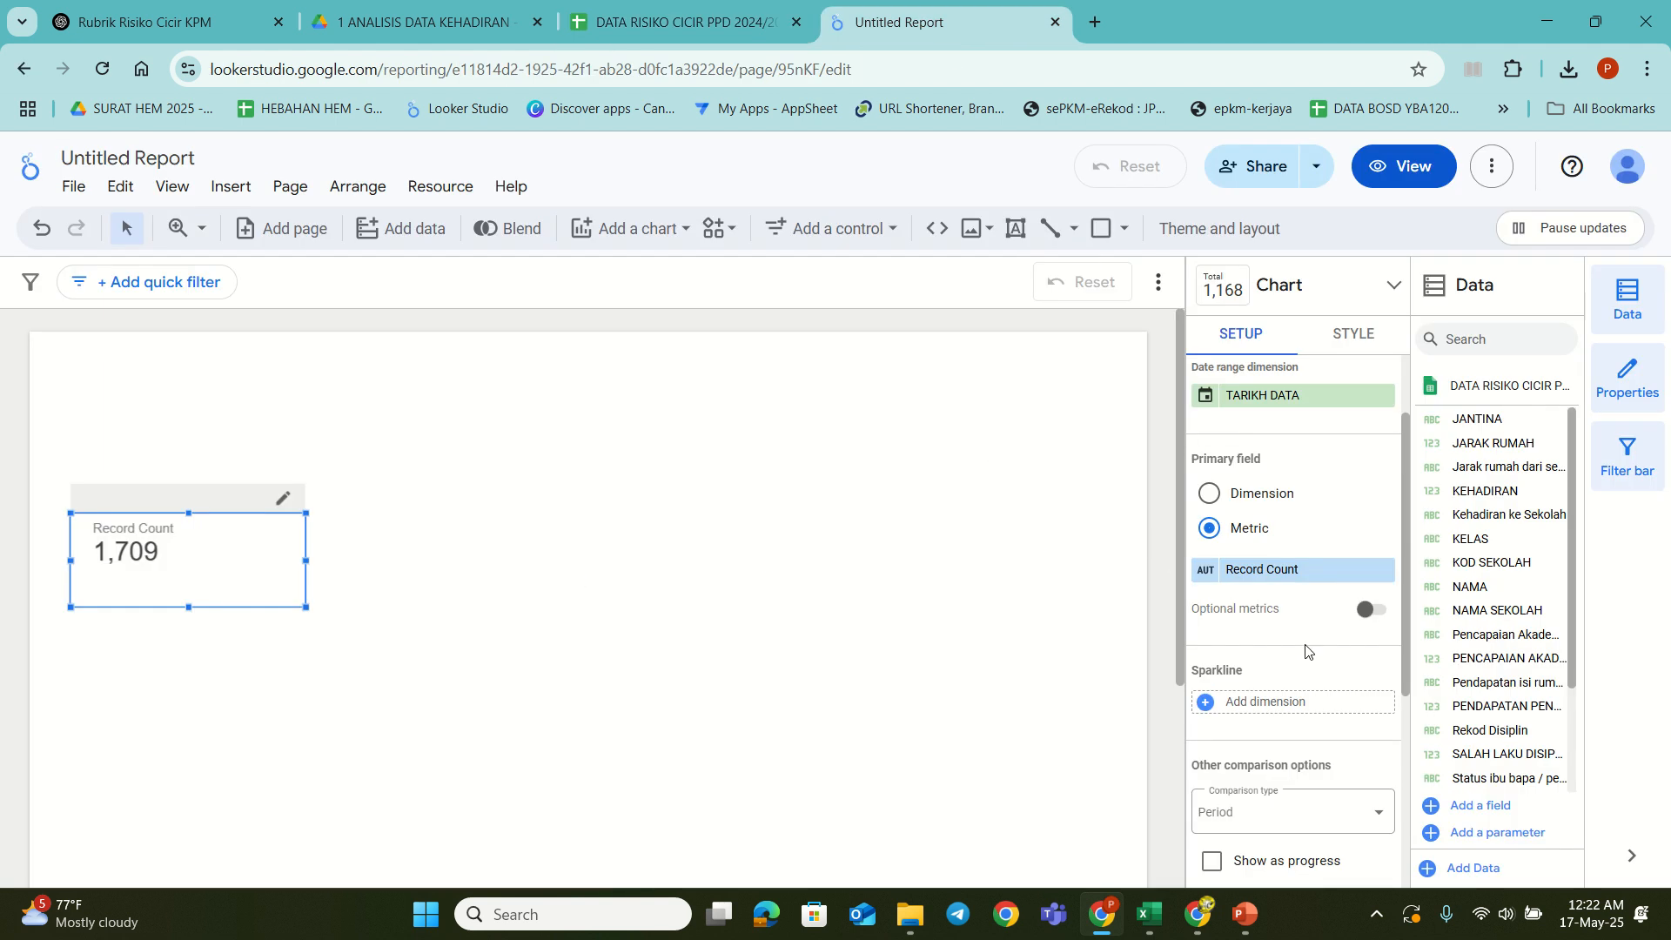
Step: Show a chart title on the scorecard and set its text to JUMLAH KESELURUHAN
scroll(1306, 651, down, 3)
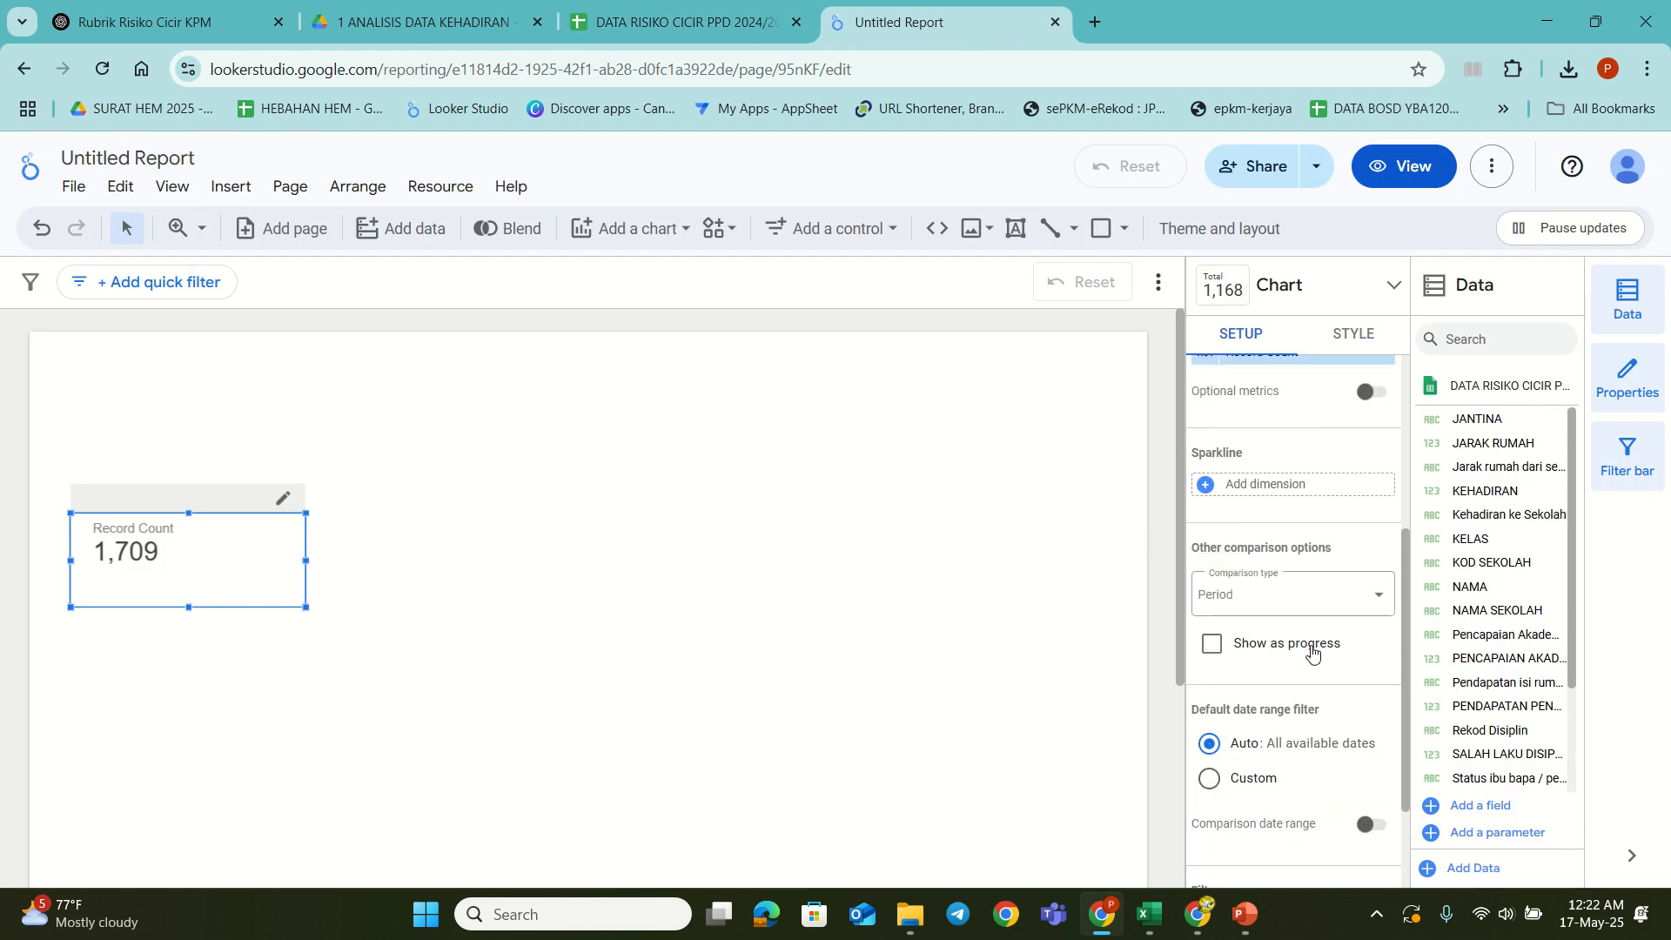
scroll(1312, 651, down, 2)
scroll(1306, 609, up, 4)
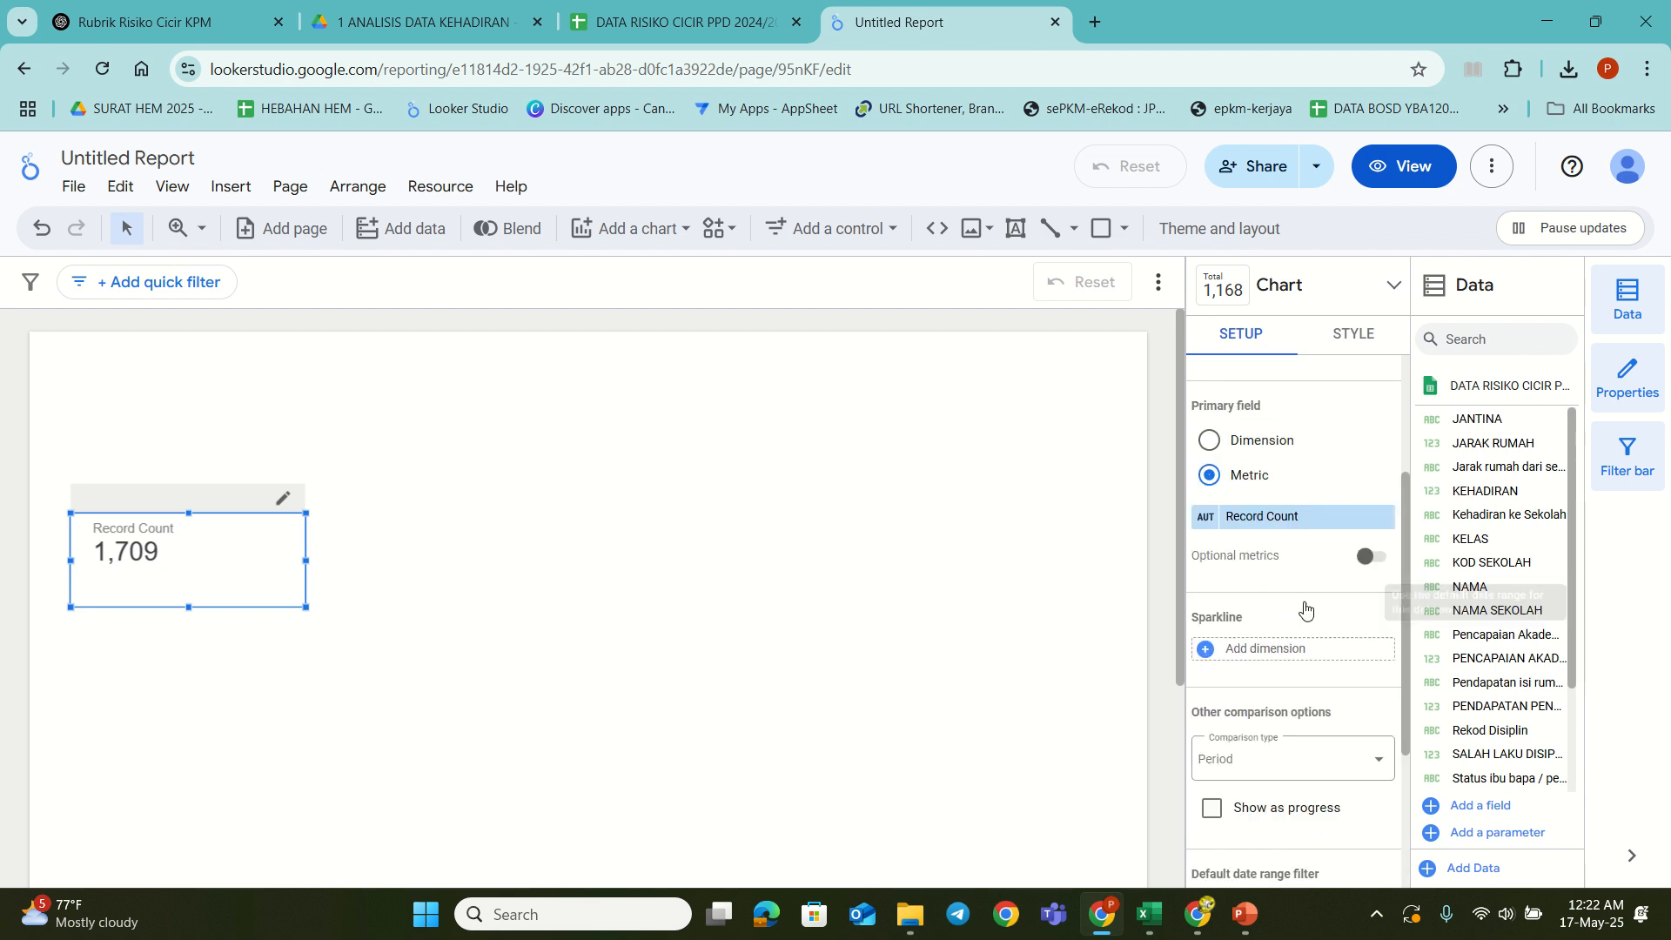
scroll(1306, 609, up, 2)
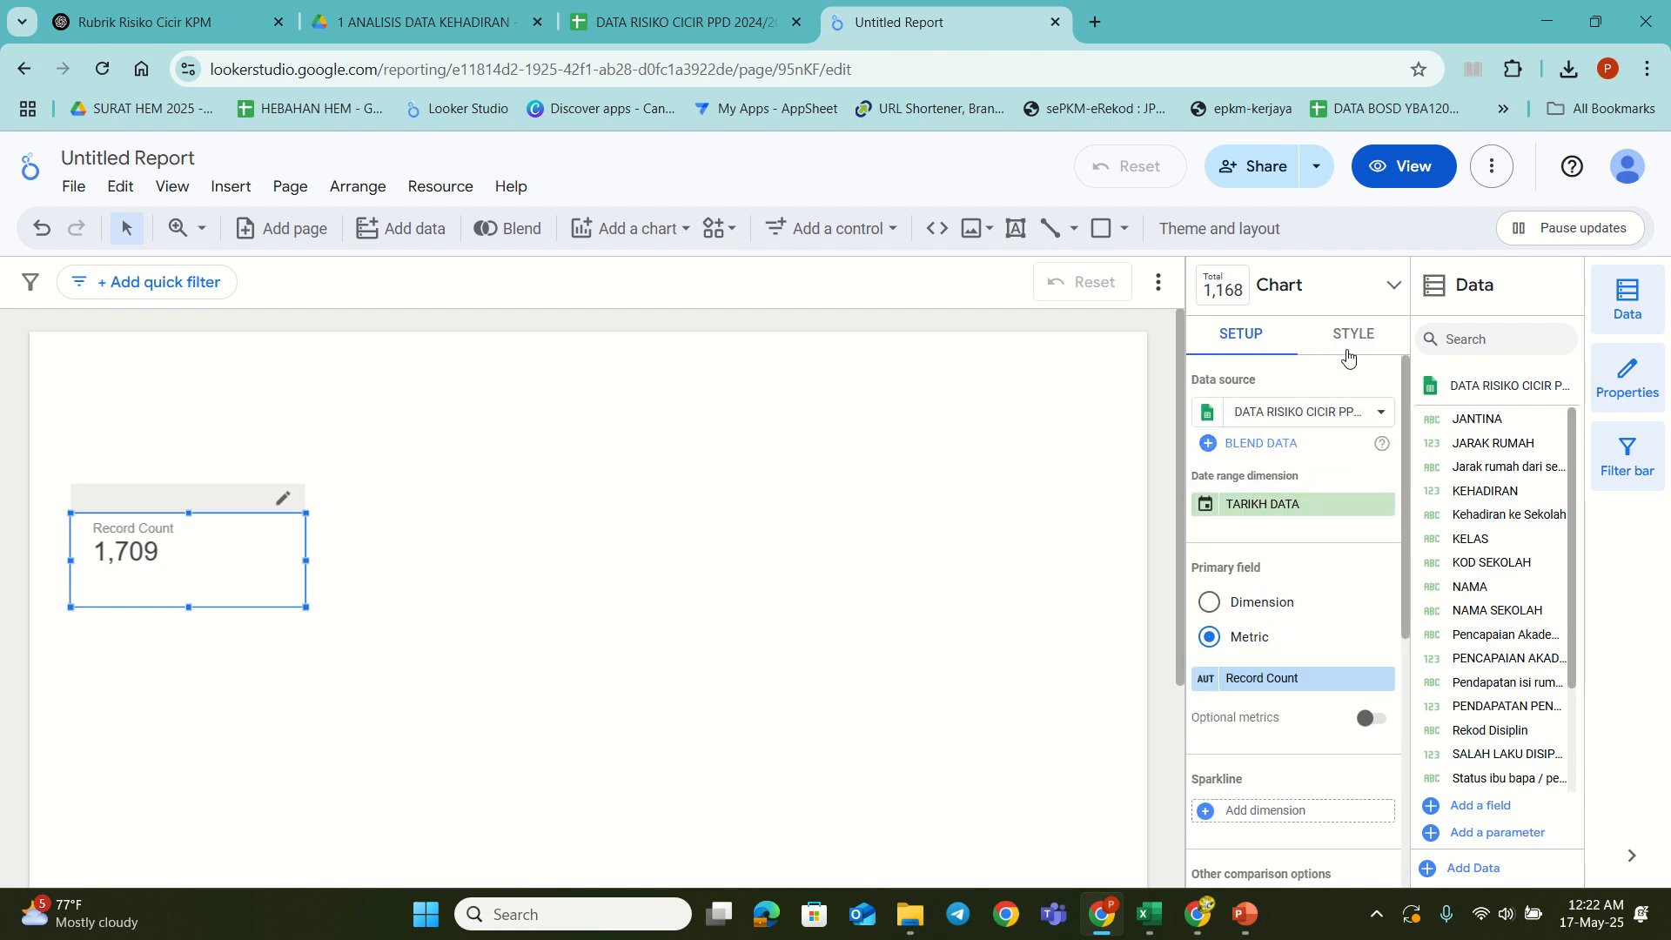
click(1350, 334)
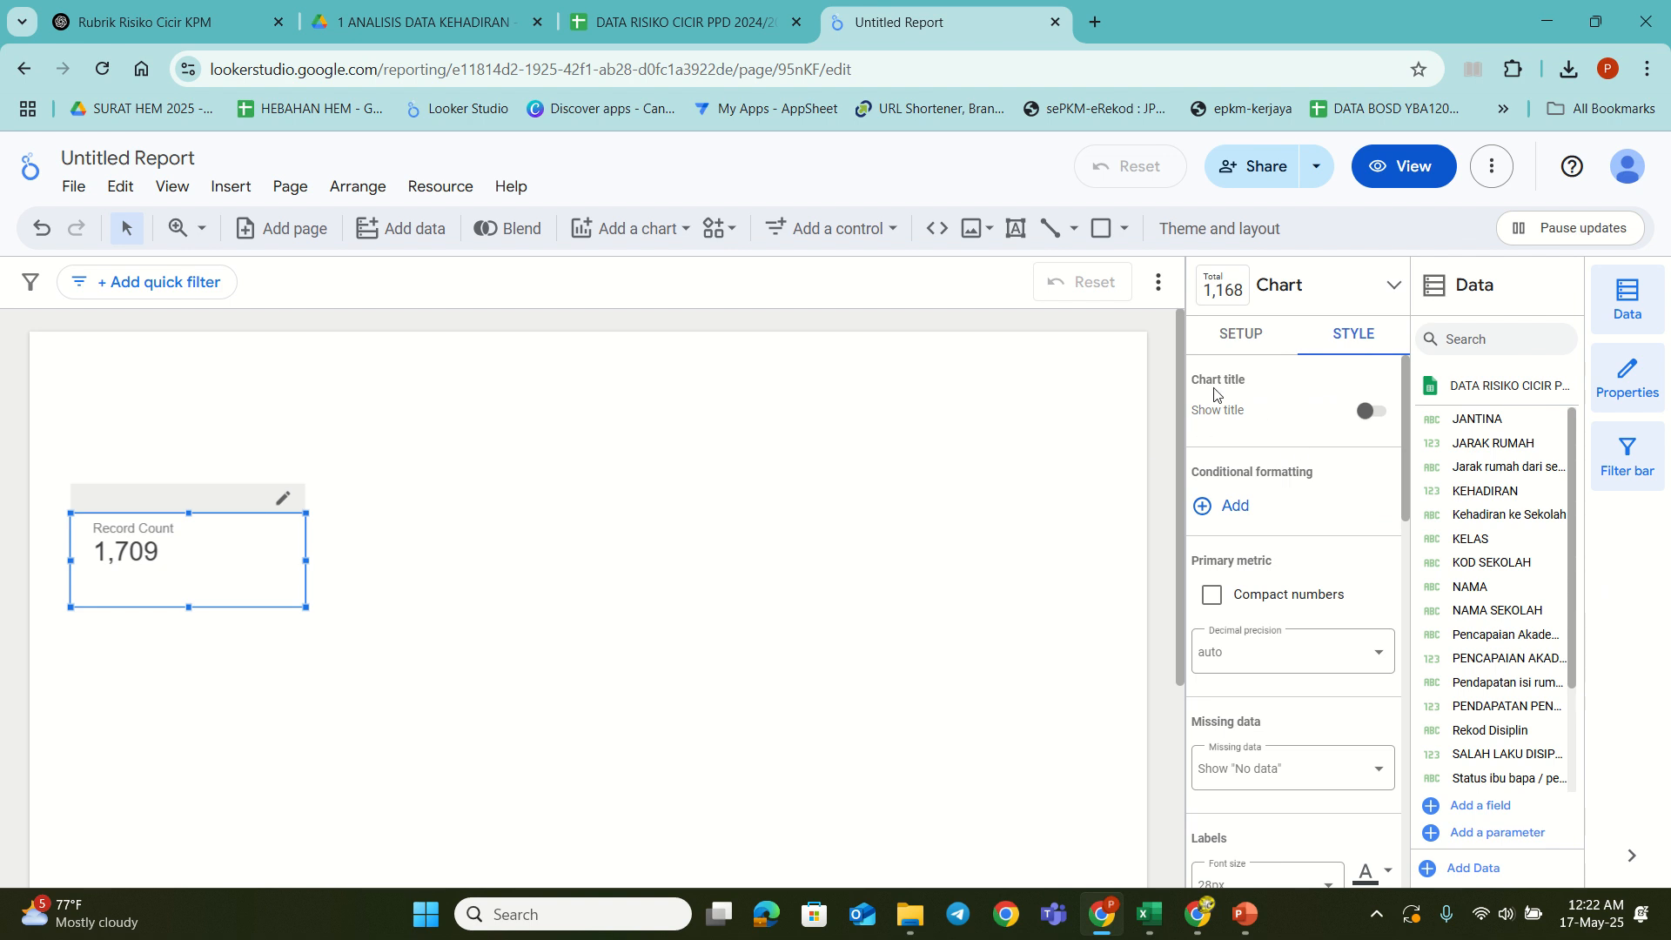
click(1364, 412)
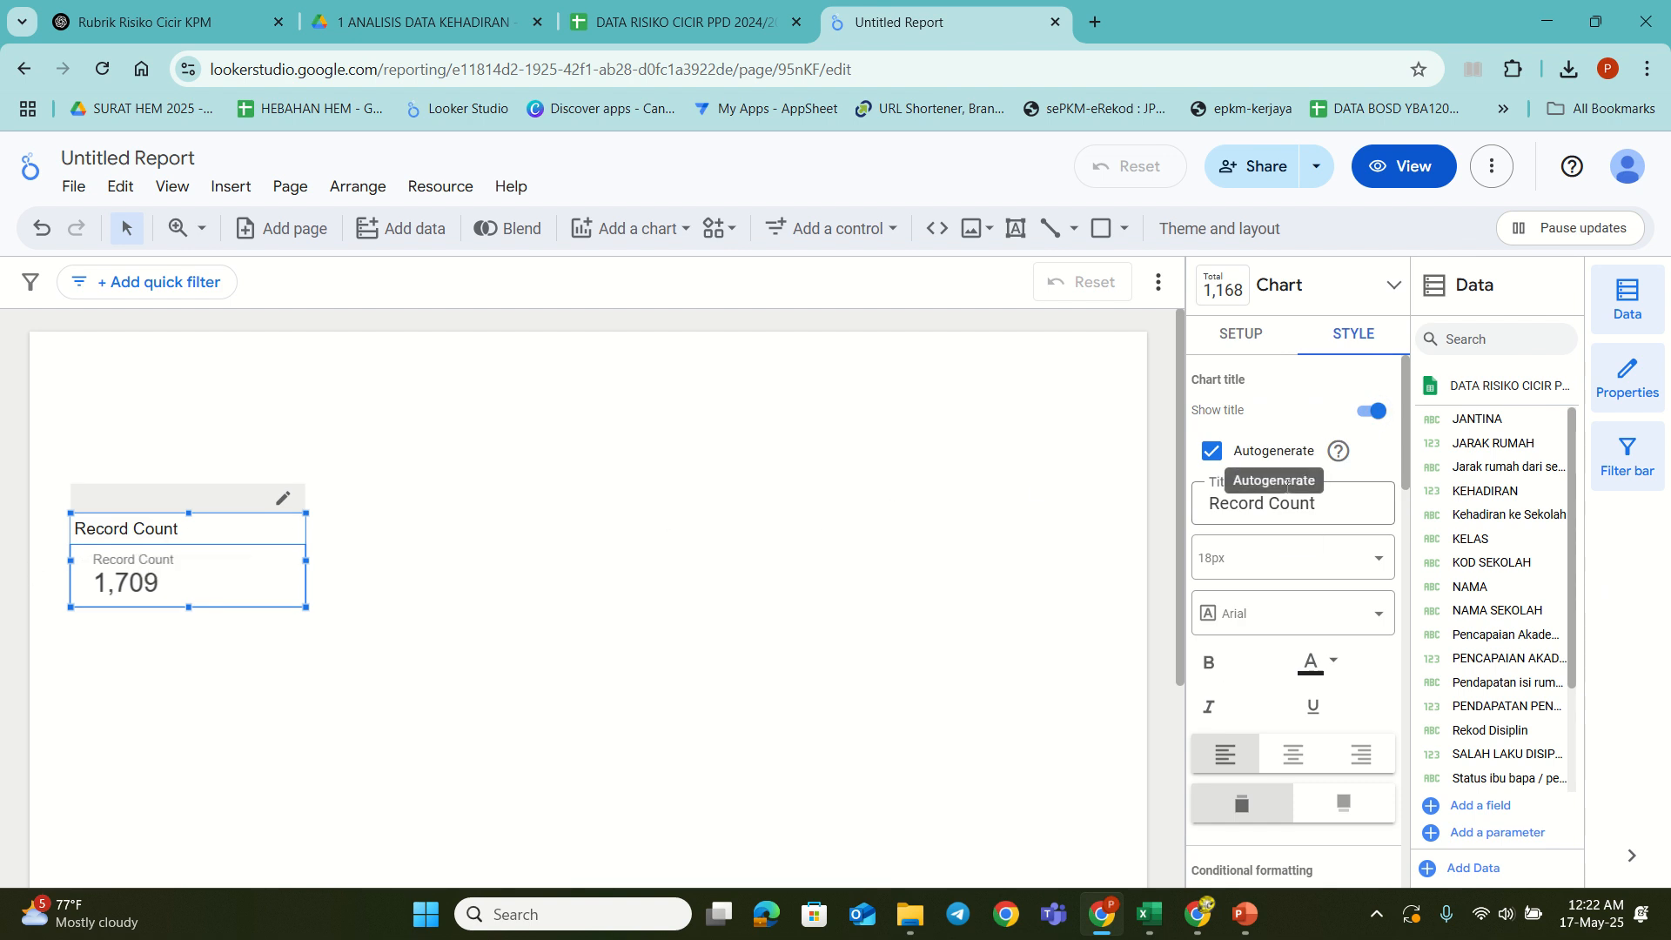
drag(1334, 500, 1115, 510)
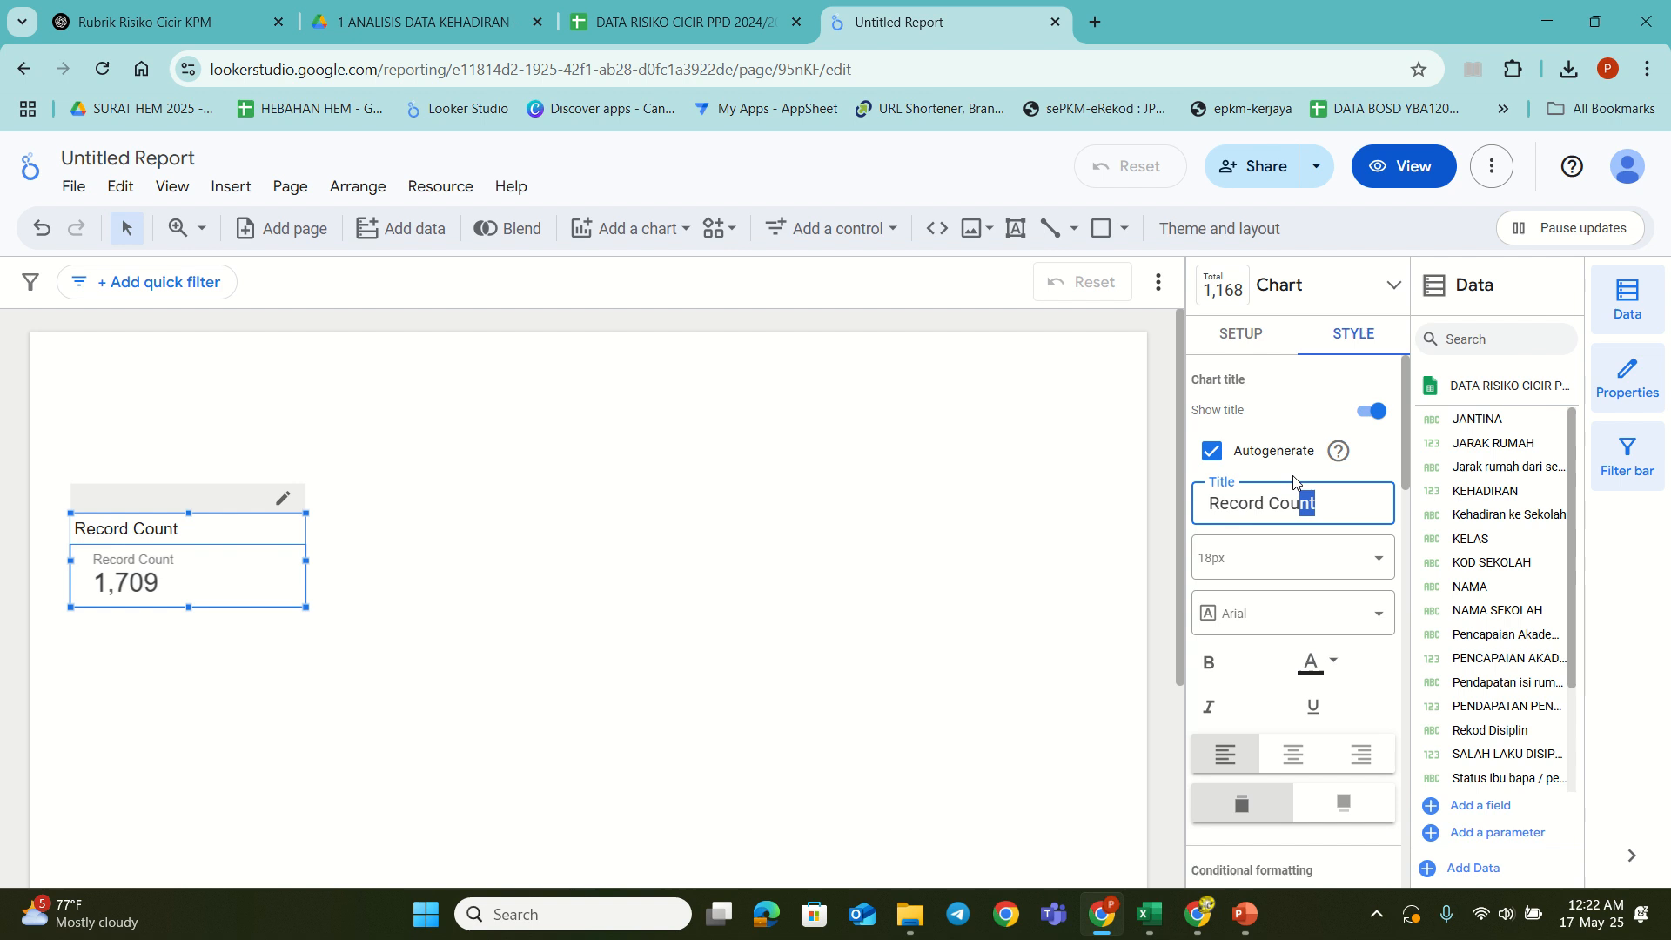
triple_click(1292, 505)
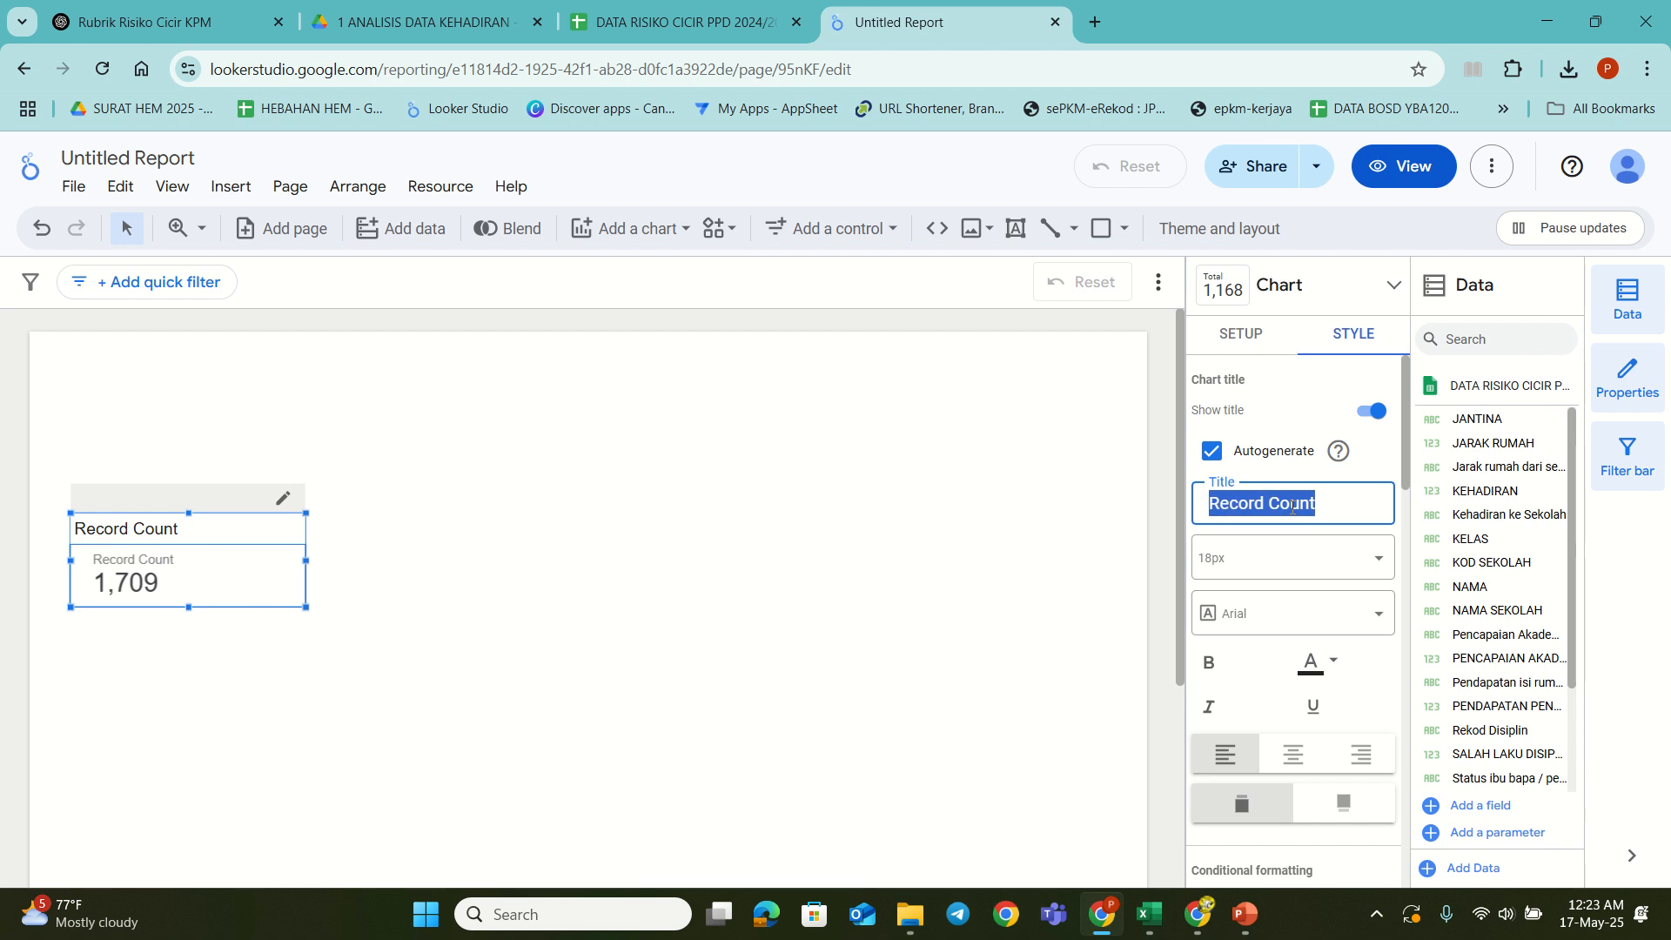
text(JUMLAH)
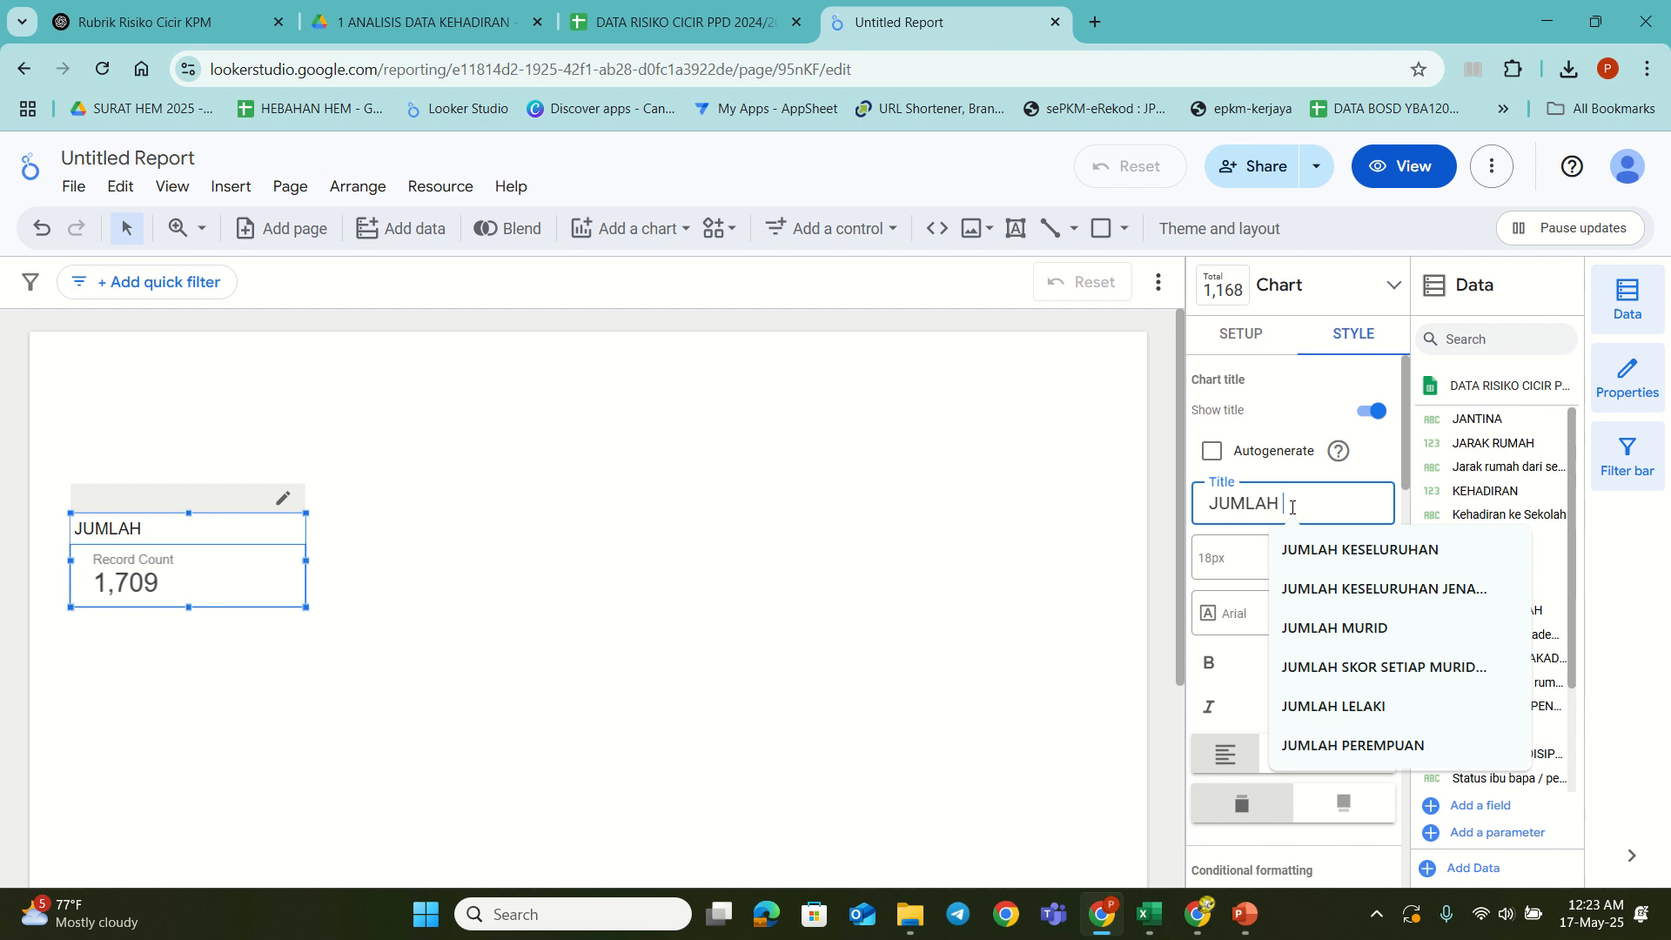
click(1349, 551)
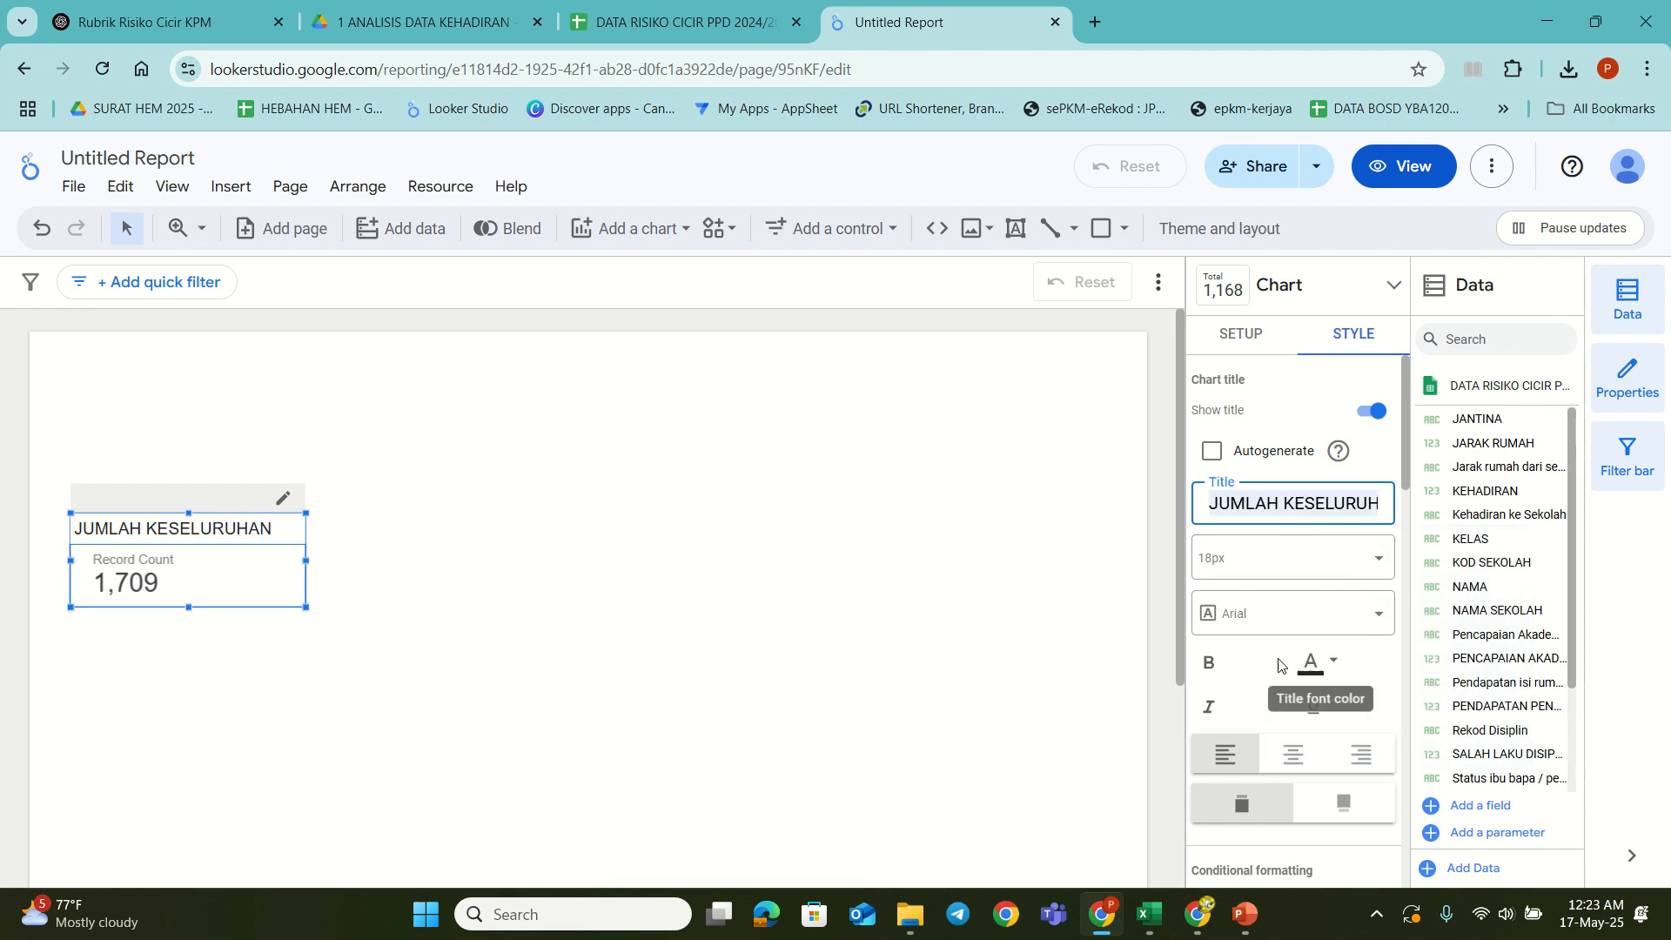
Step: Make the scorecard's JUMLAH KESELURUHAN title bold and centre it
click(1208, 670)
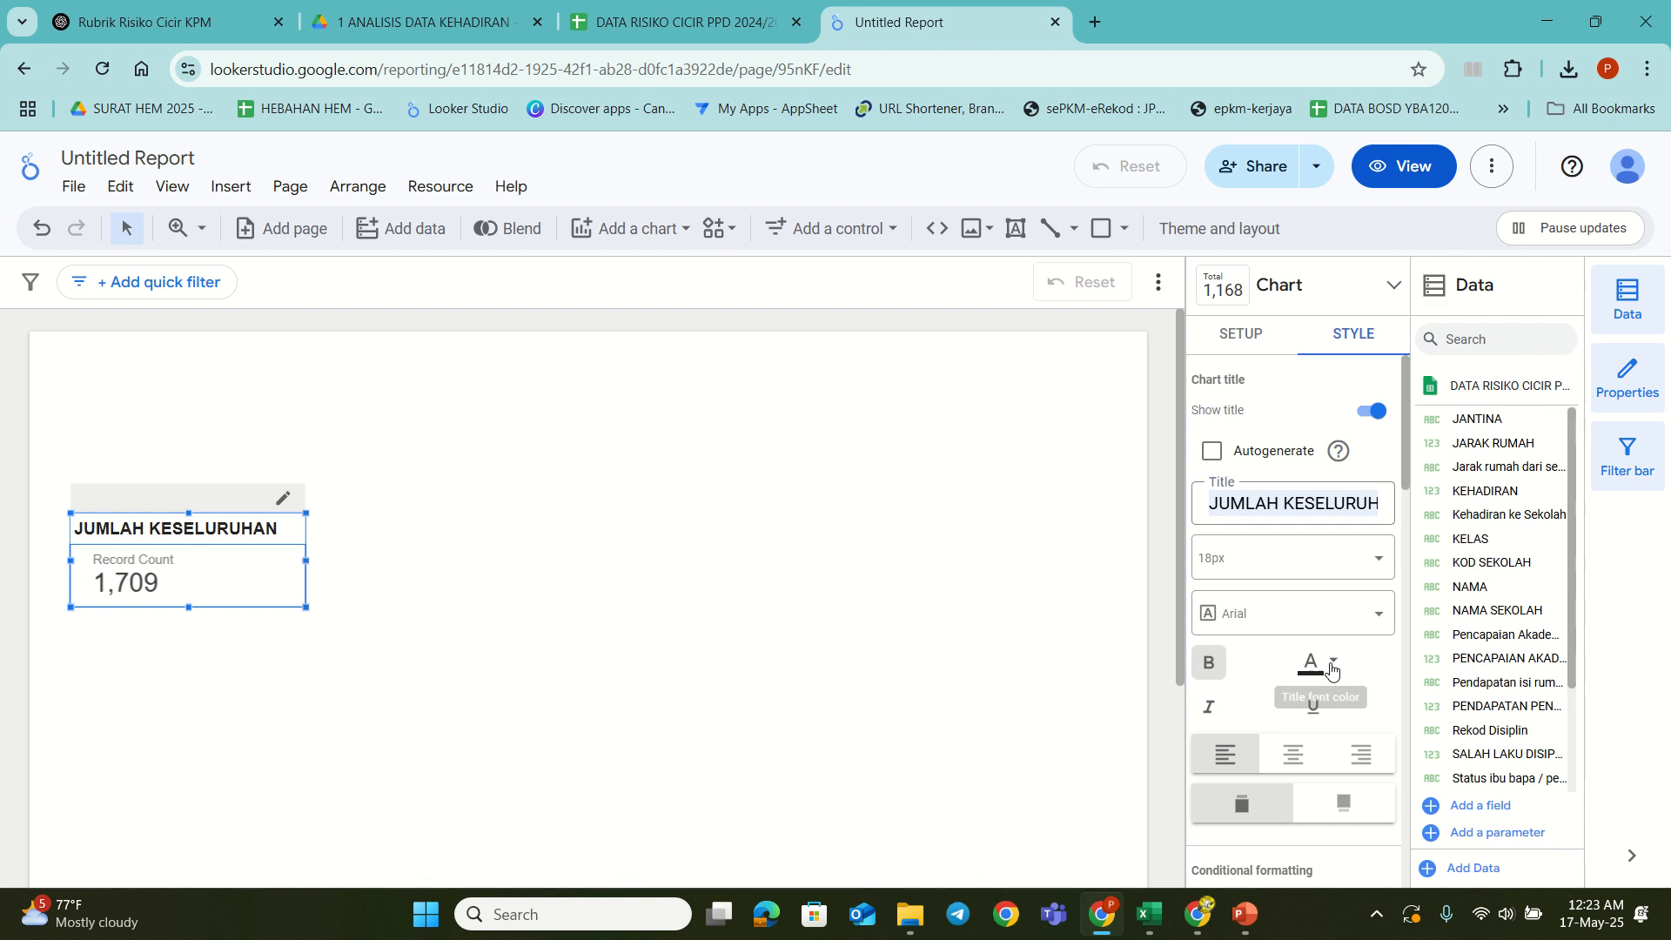
scroll(1345, 696, down, 1)
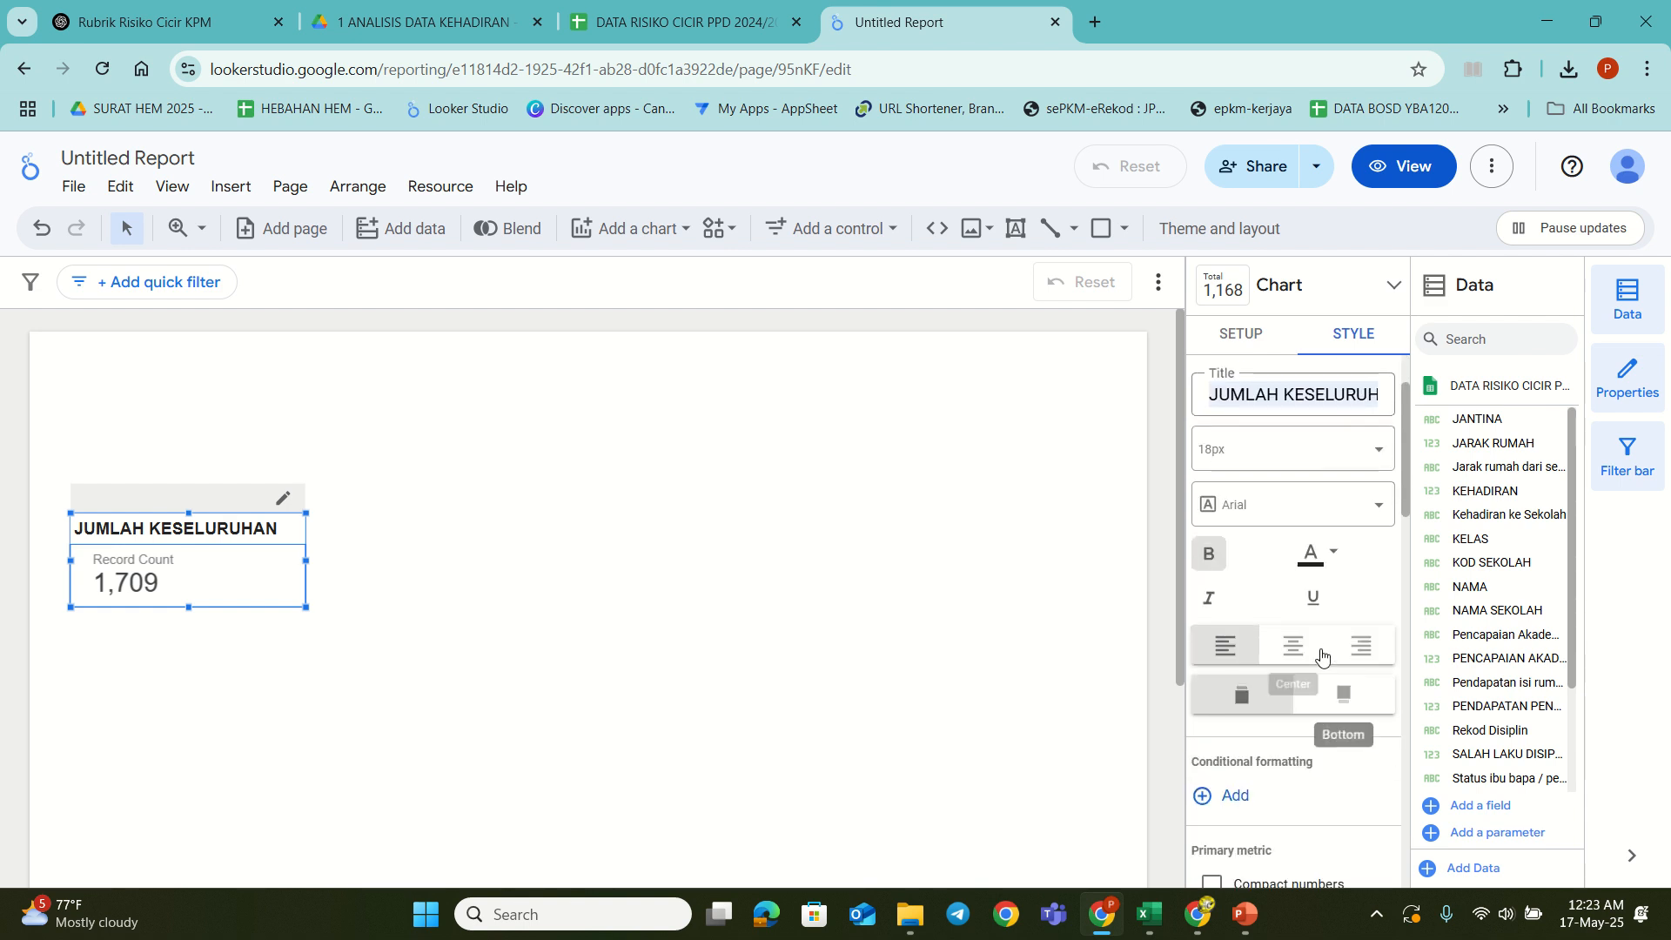
click(1294, 648)
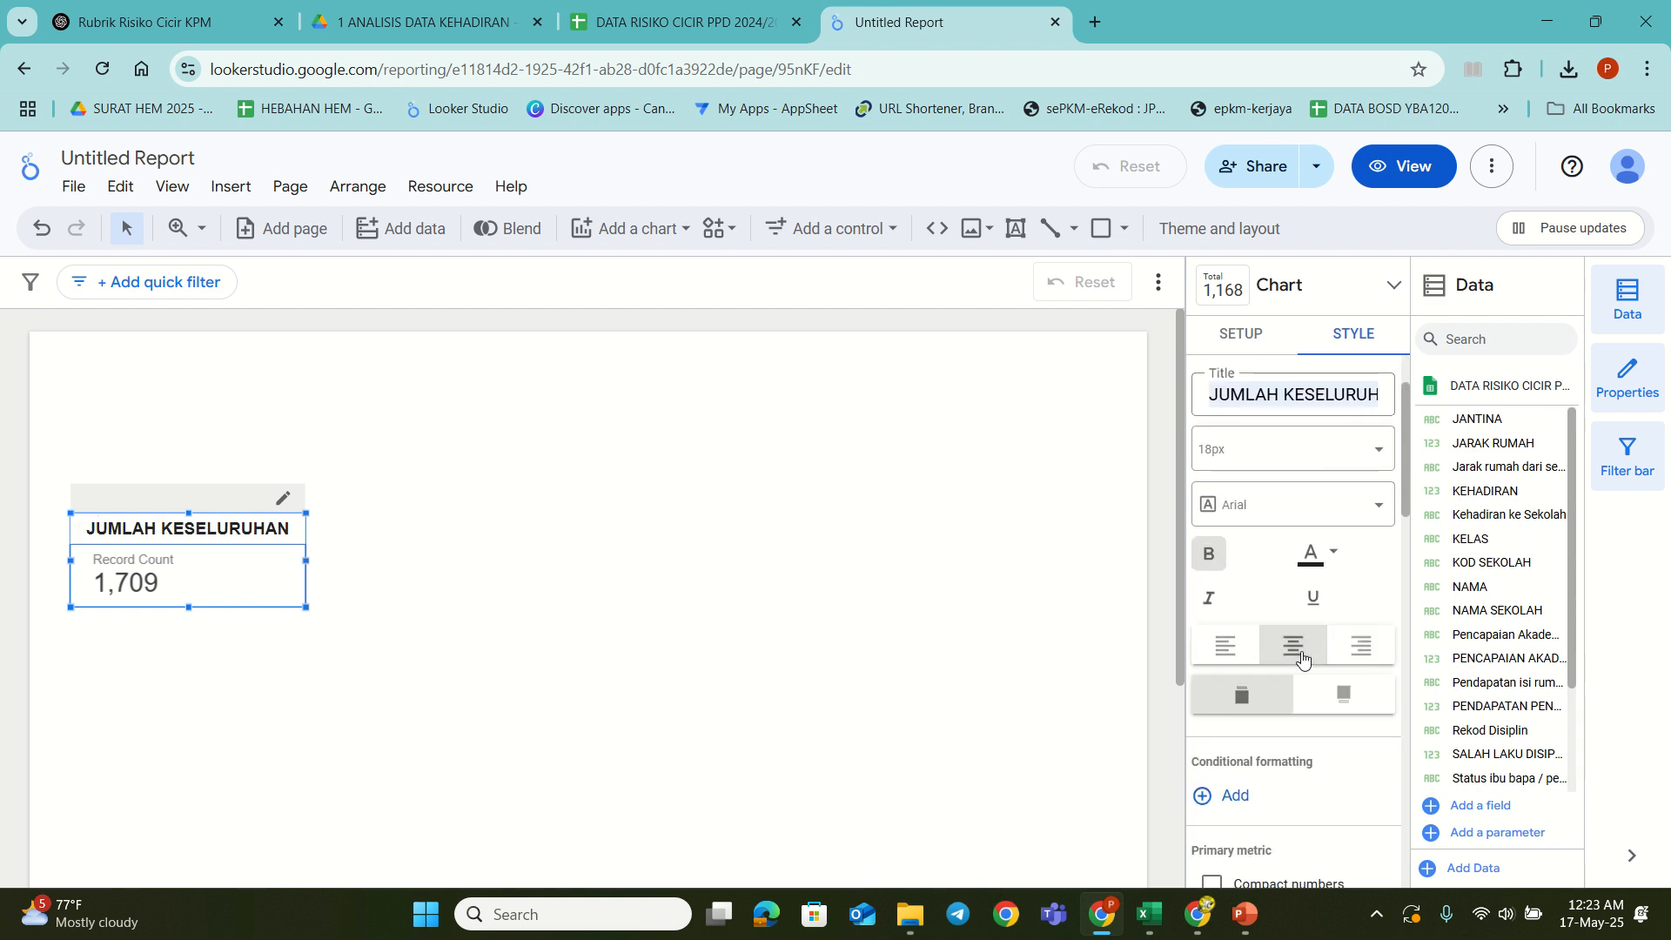
scroll(1330, 740, down, 3)
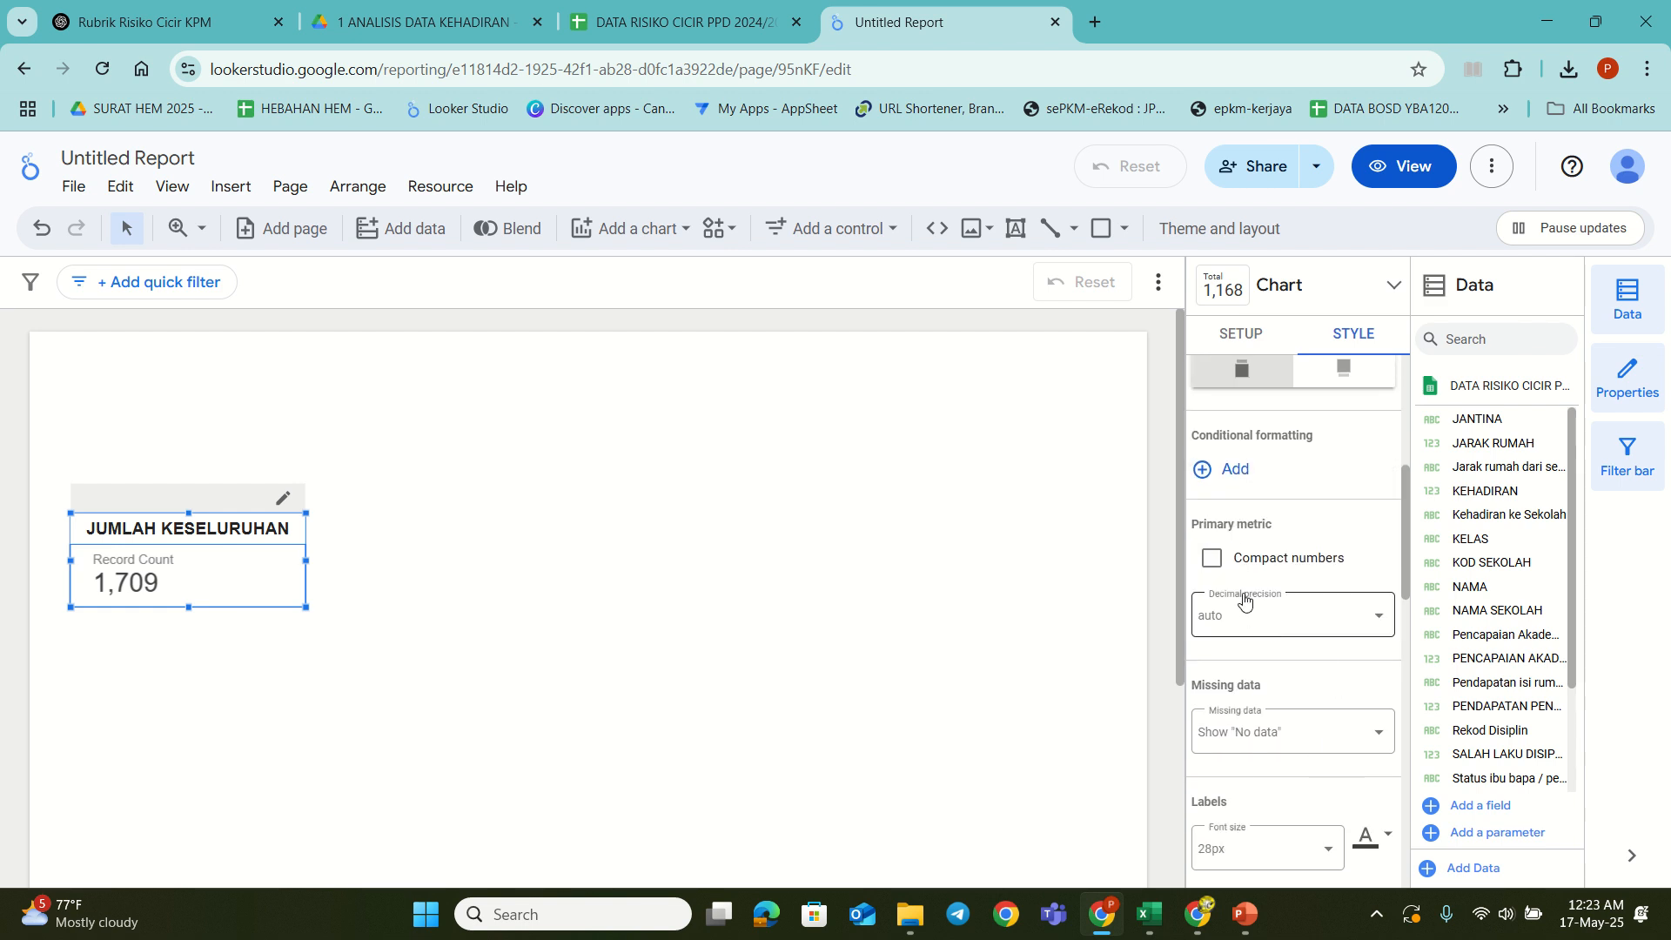
scroll(1297, 651, down, 2)
scroll(1292, 507, up, 1)
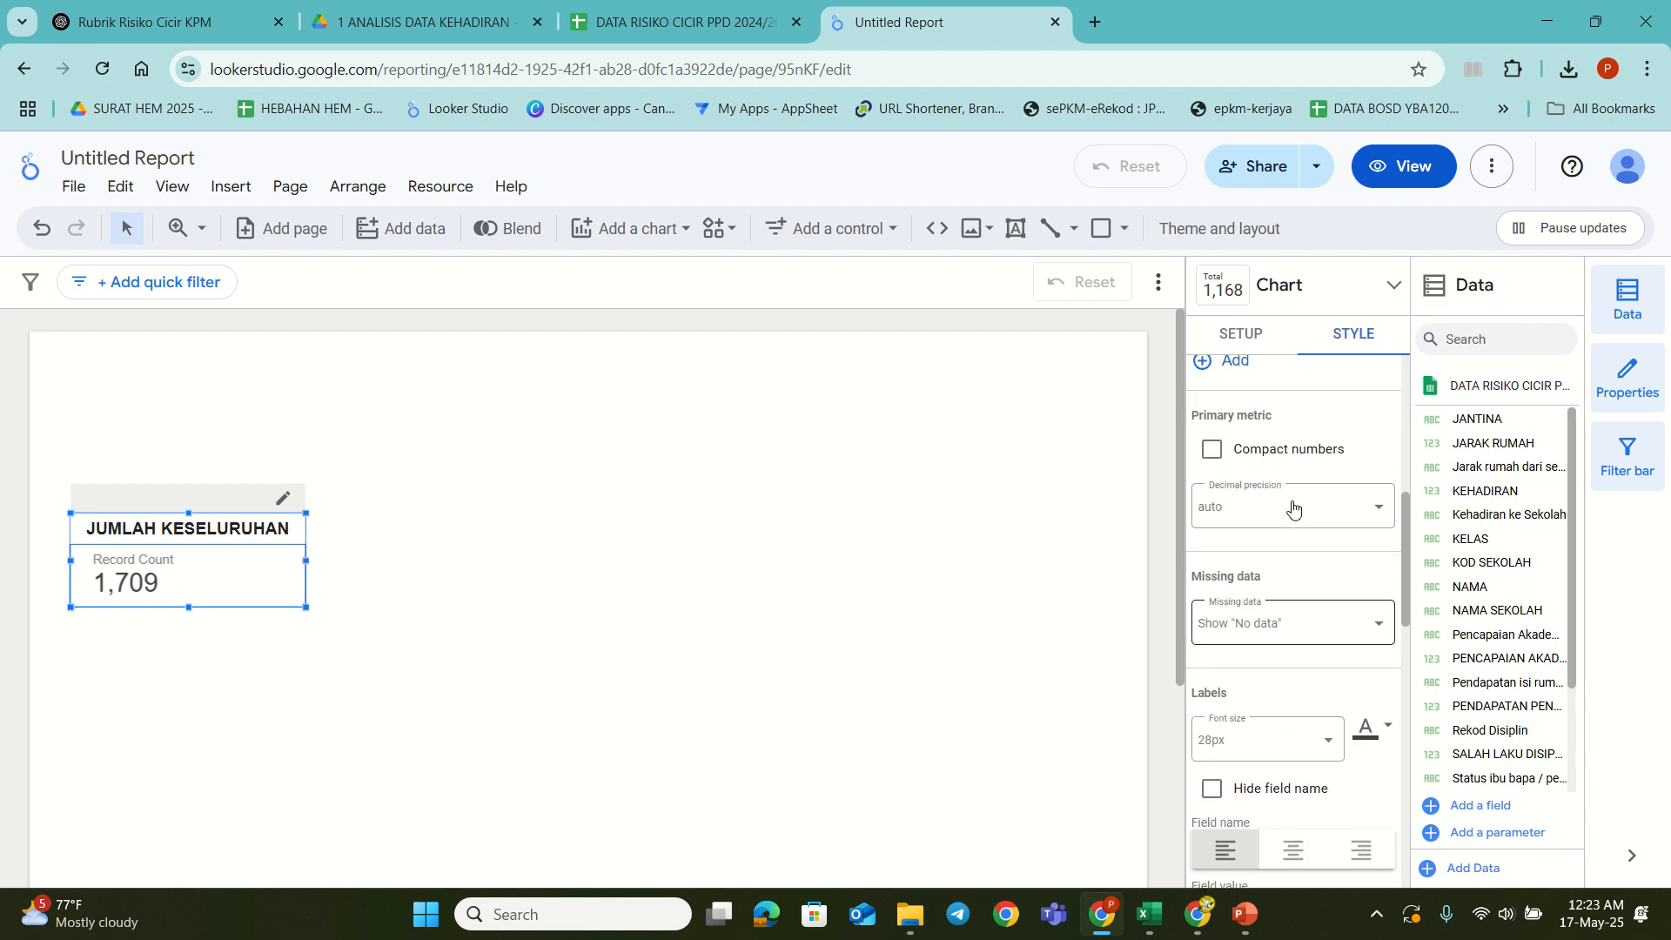
Step: Set the scorecard's missing data option to show a blank value
scroll(1282, 672, down, 1)
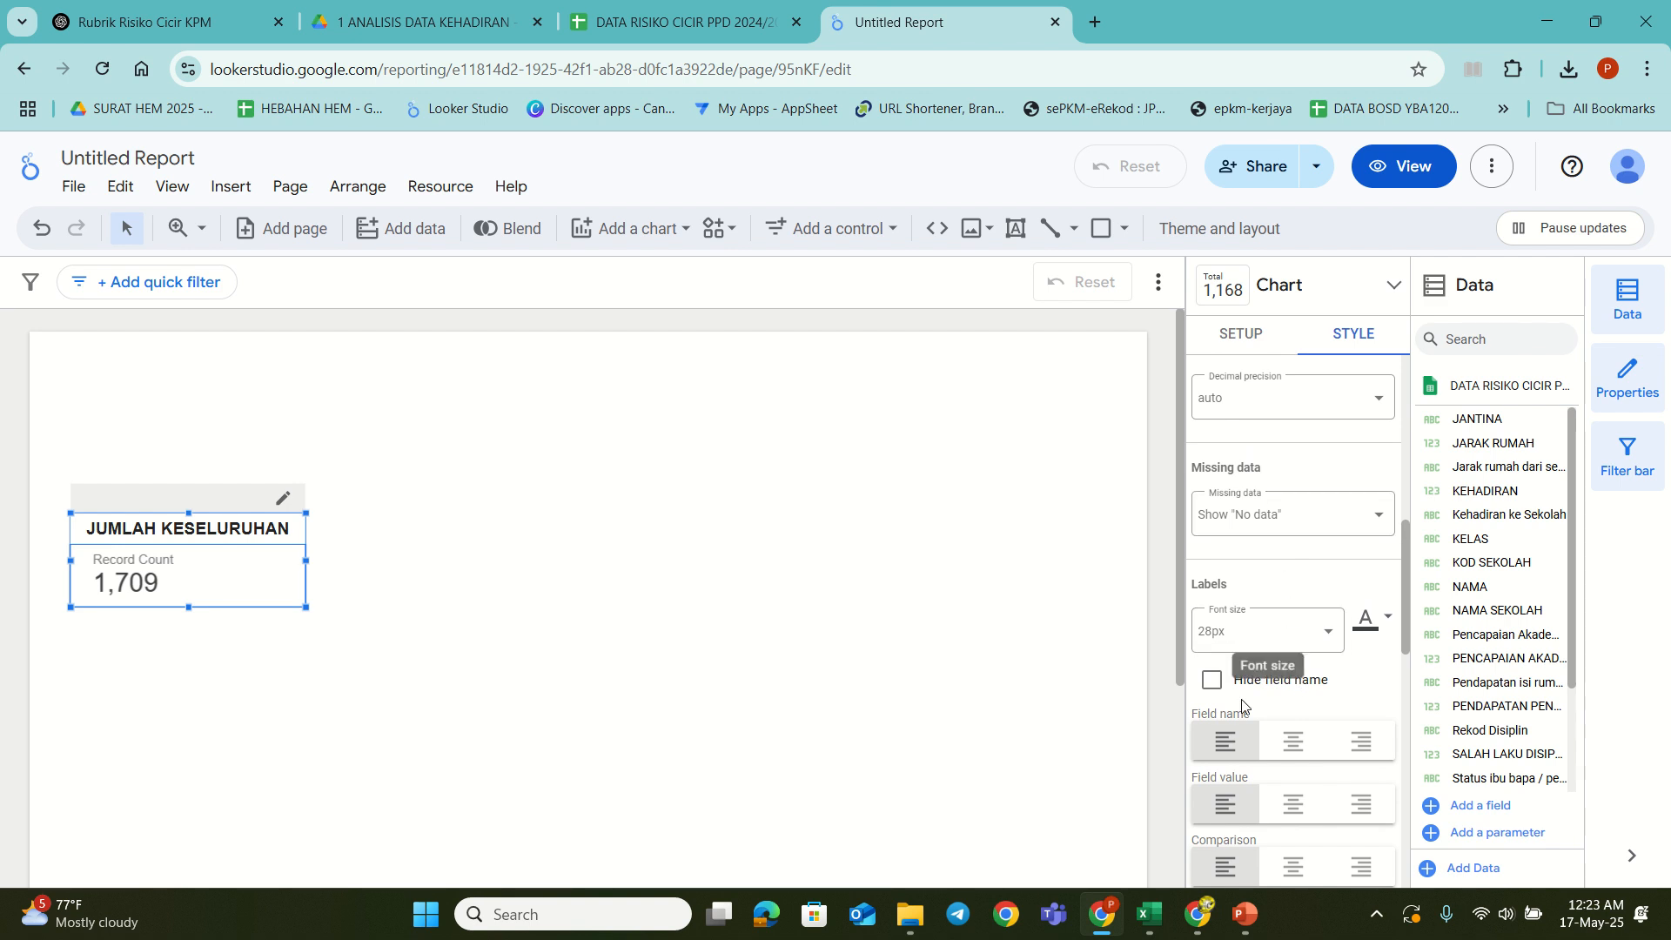
click(1365, 528)
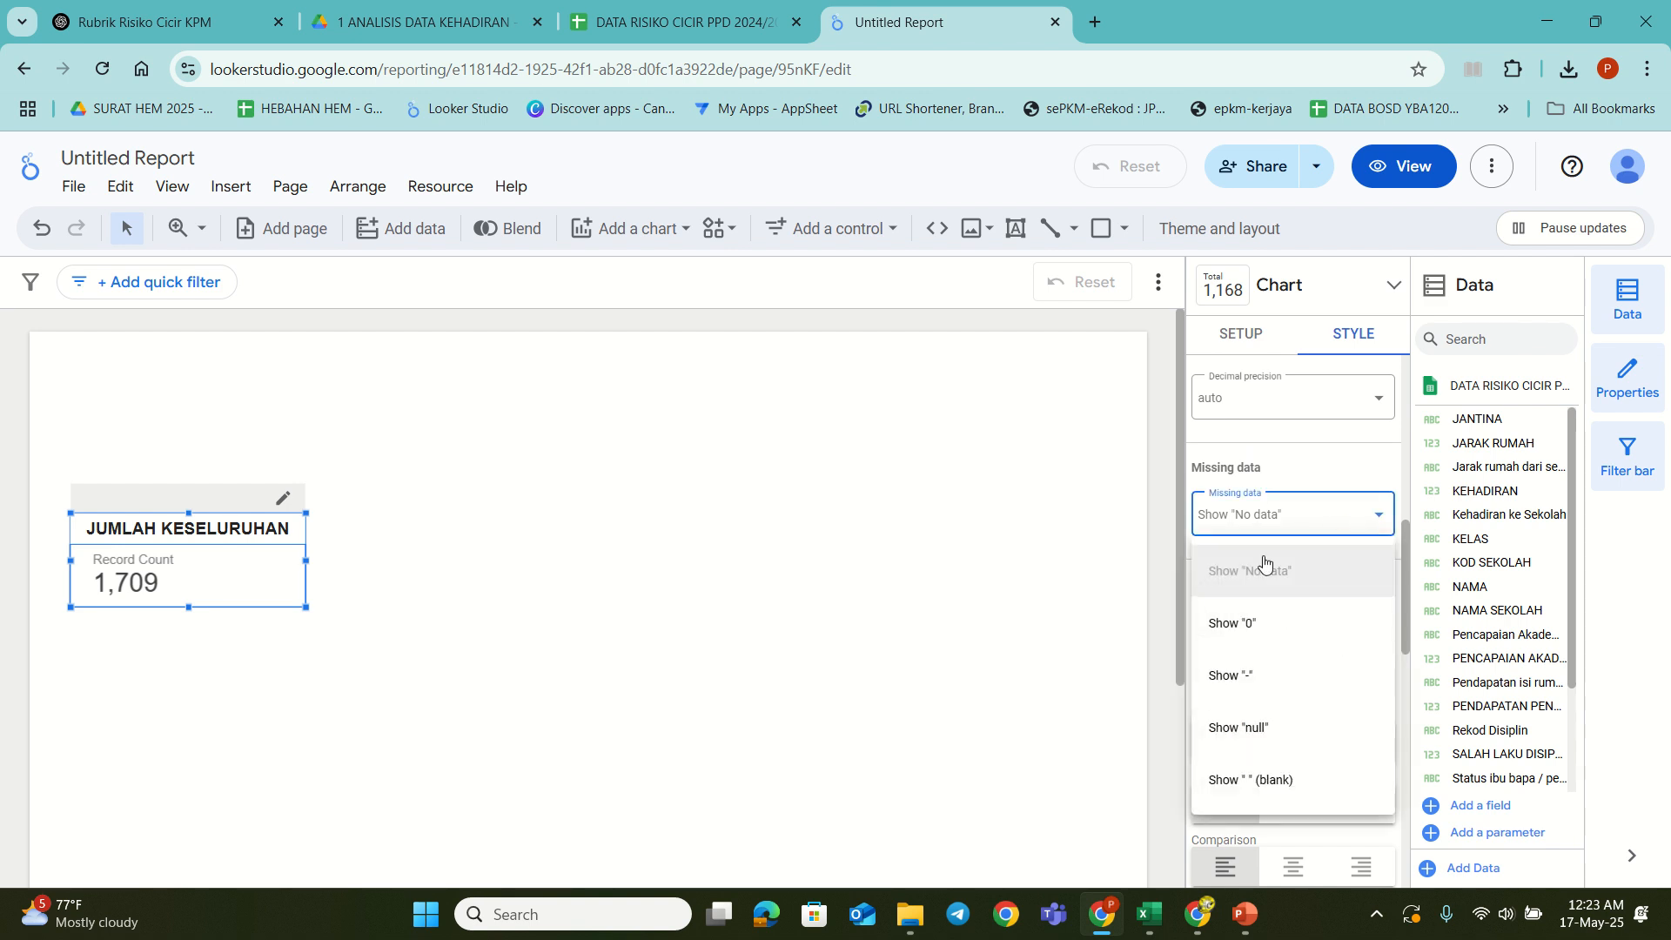
click(1270, 784)
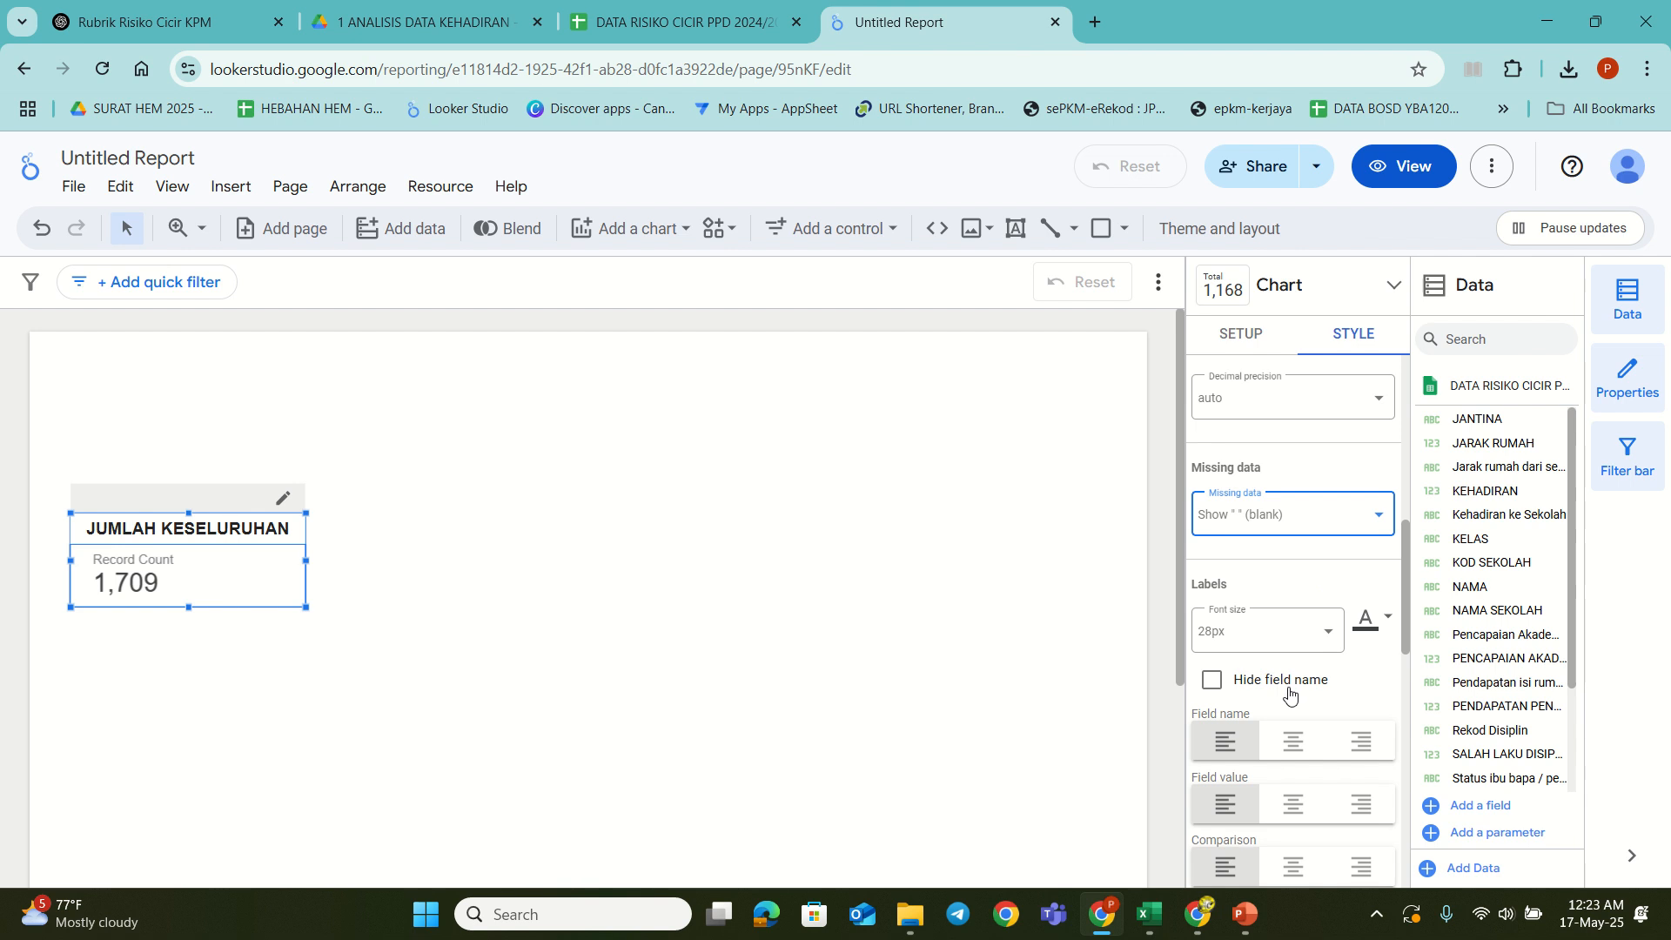
Step: Hide the scorecard's field name and centre-align its field name, field value and comparison labels
scroll(1374, 705, down, 1)
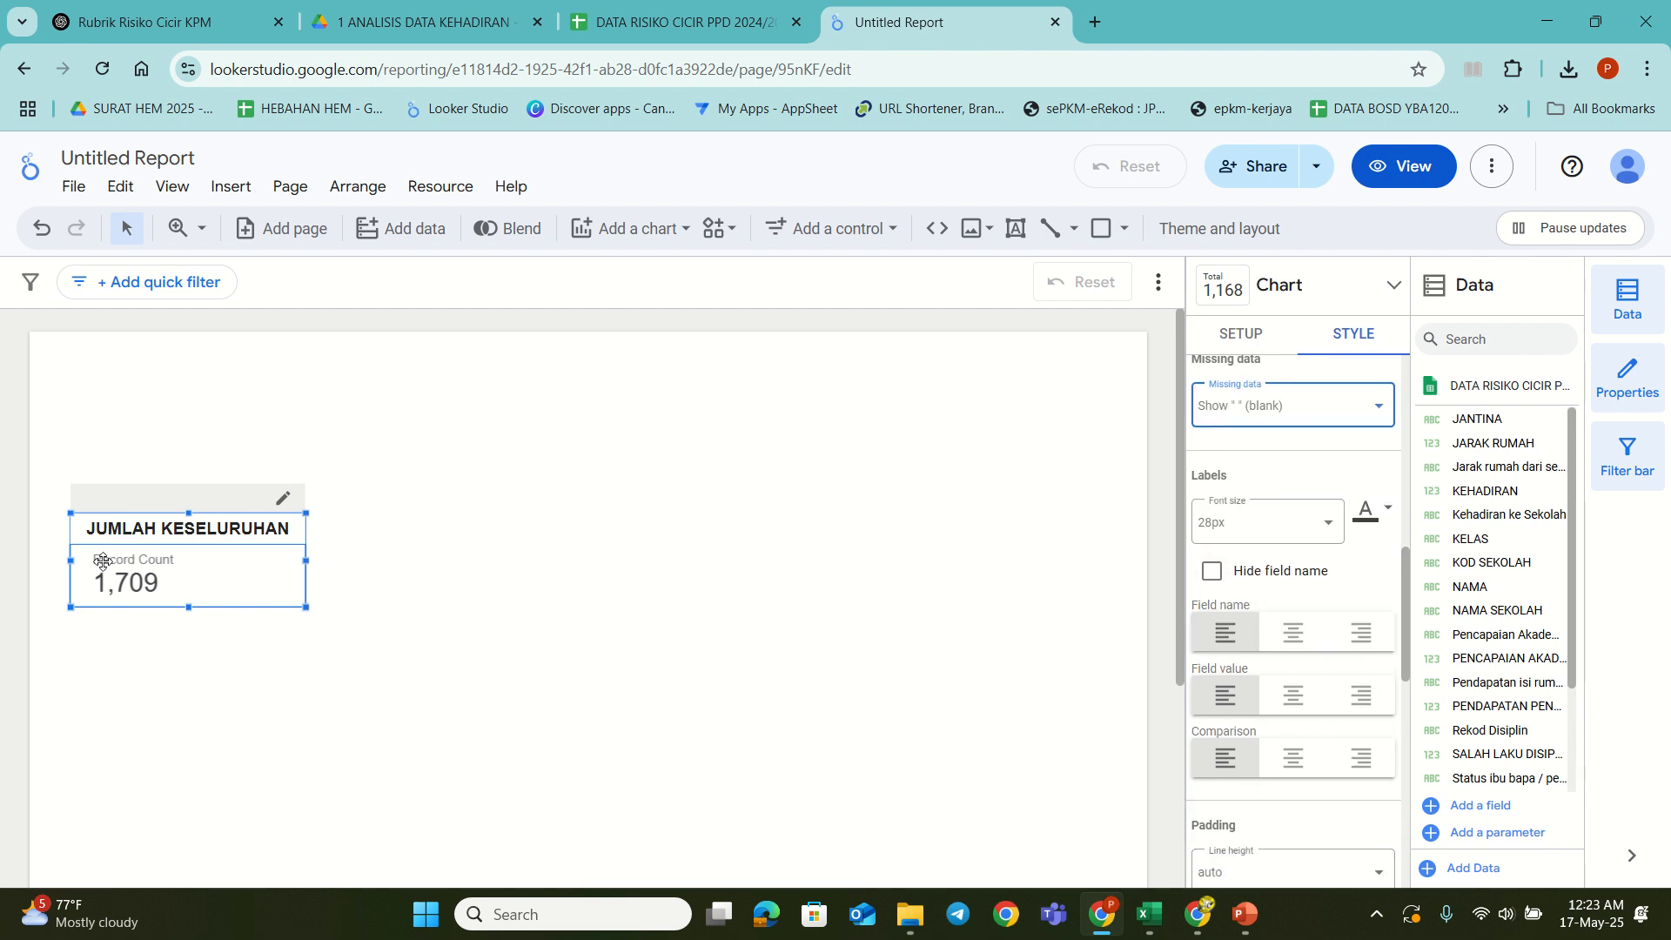
click(1209, 589)
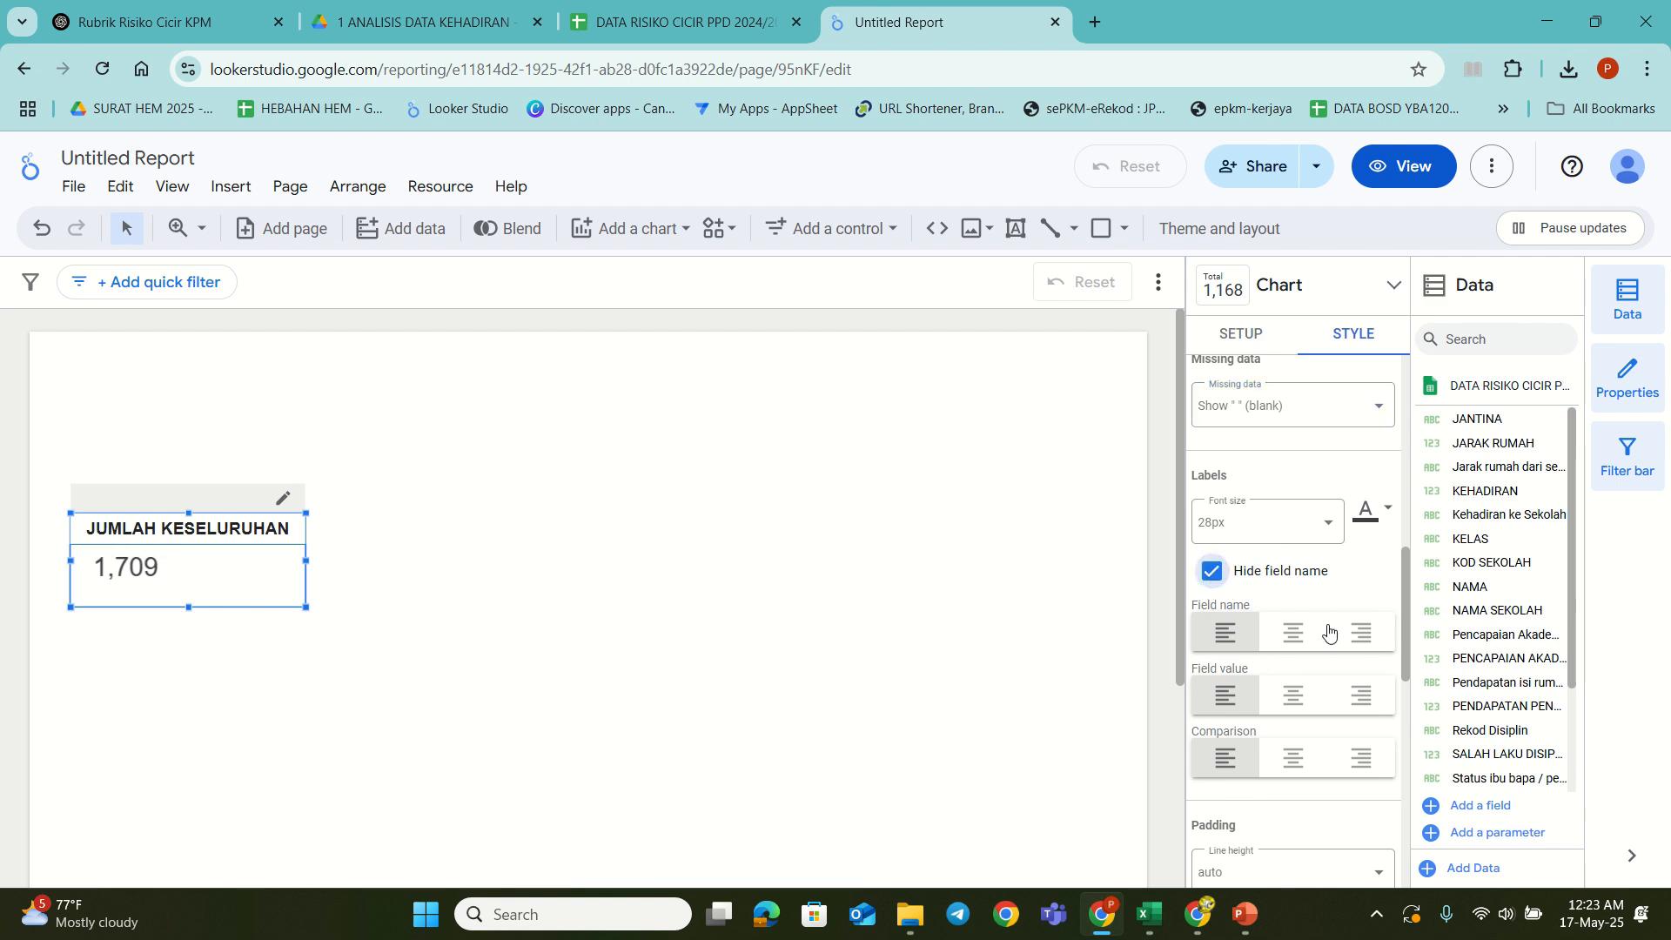
click(1293, 633)
click(1293, 696)
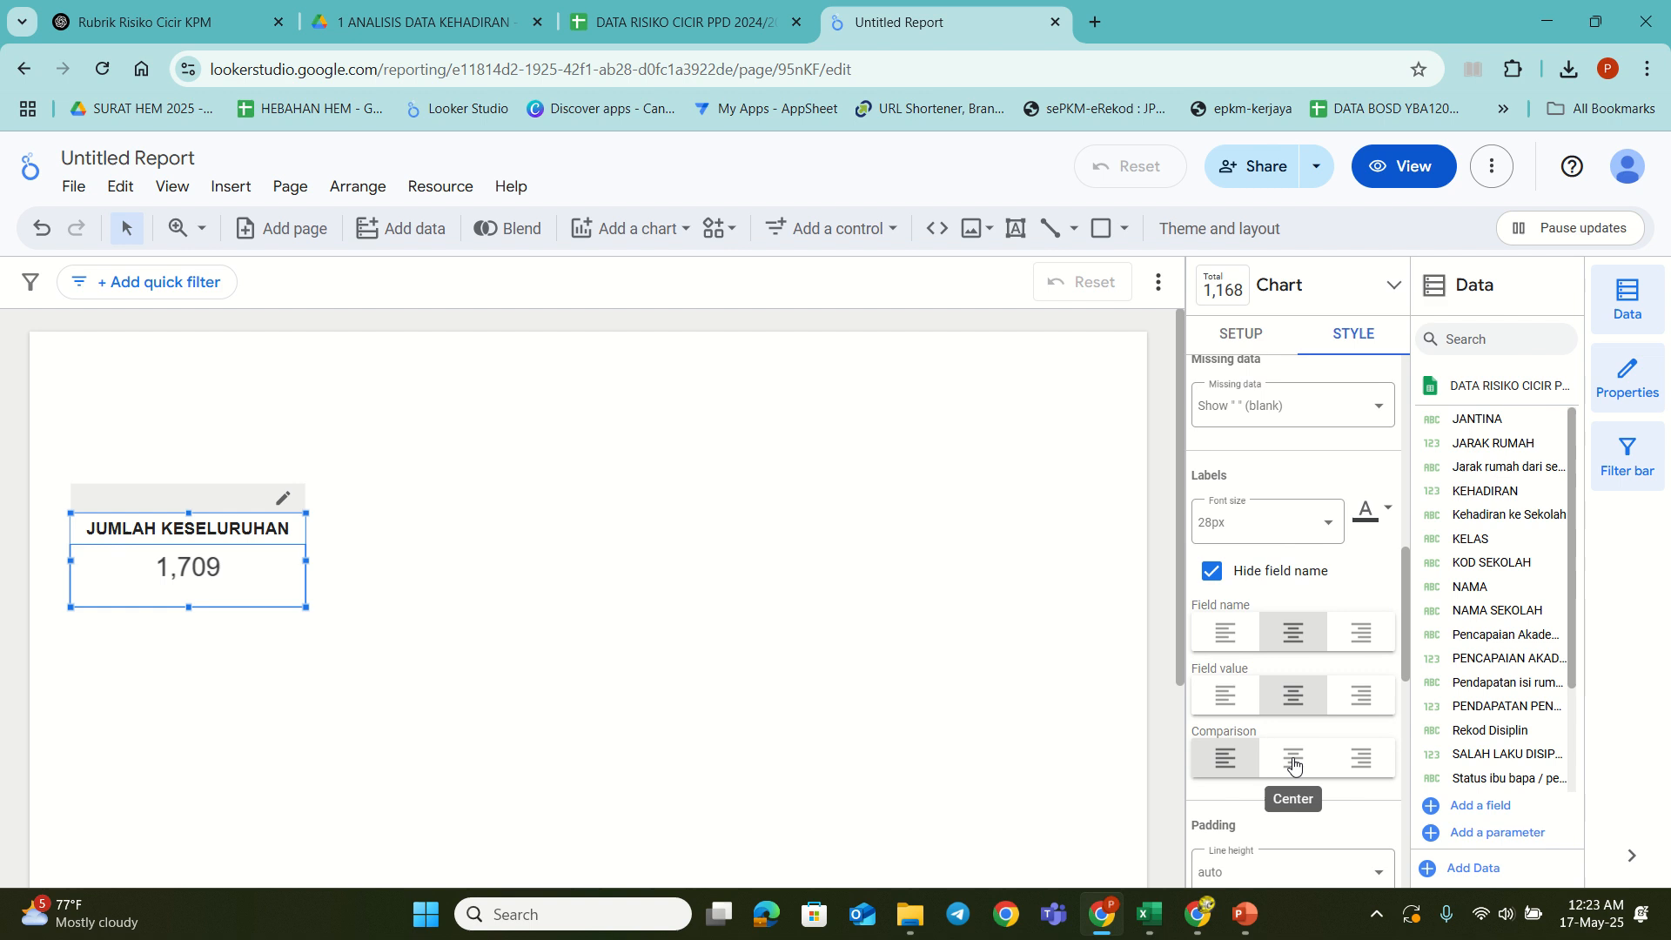
click(1293, 765)
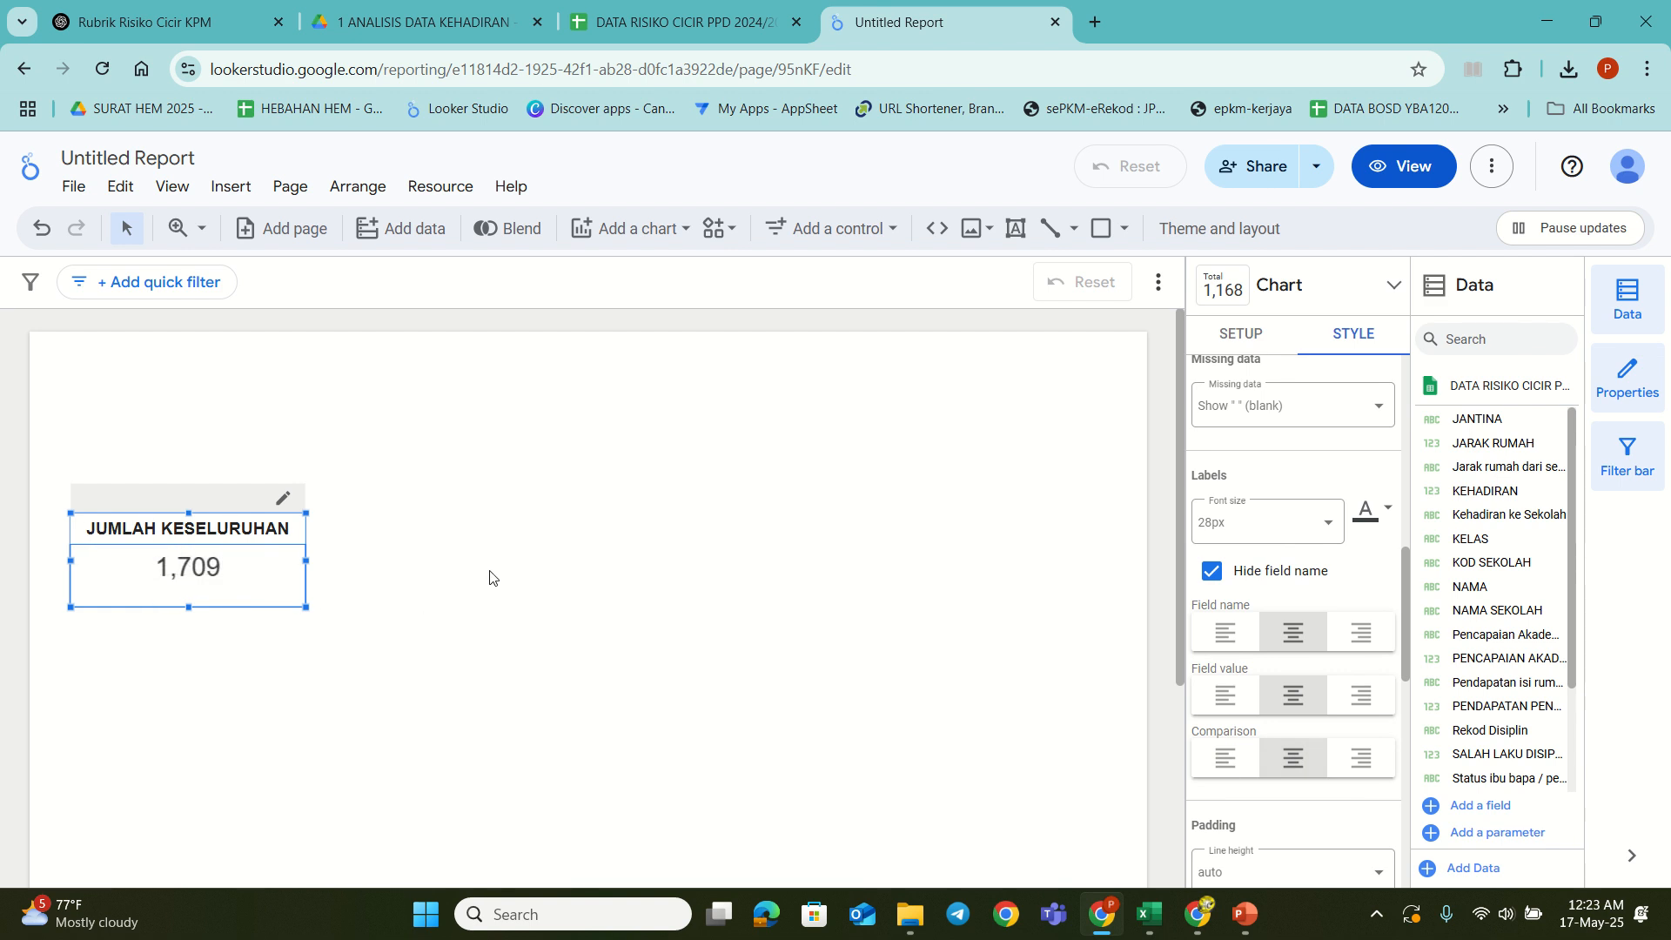
Step: Set the scorecard's label font size to 36px, trying 24px first
scroll(1290, 794, down, 3)
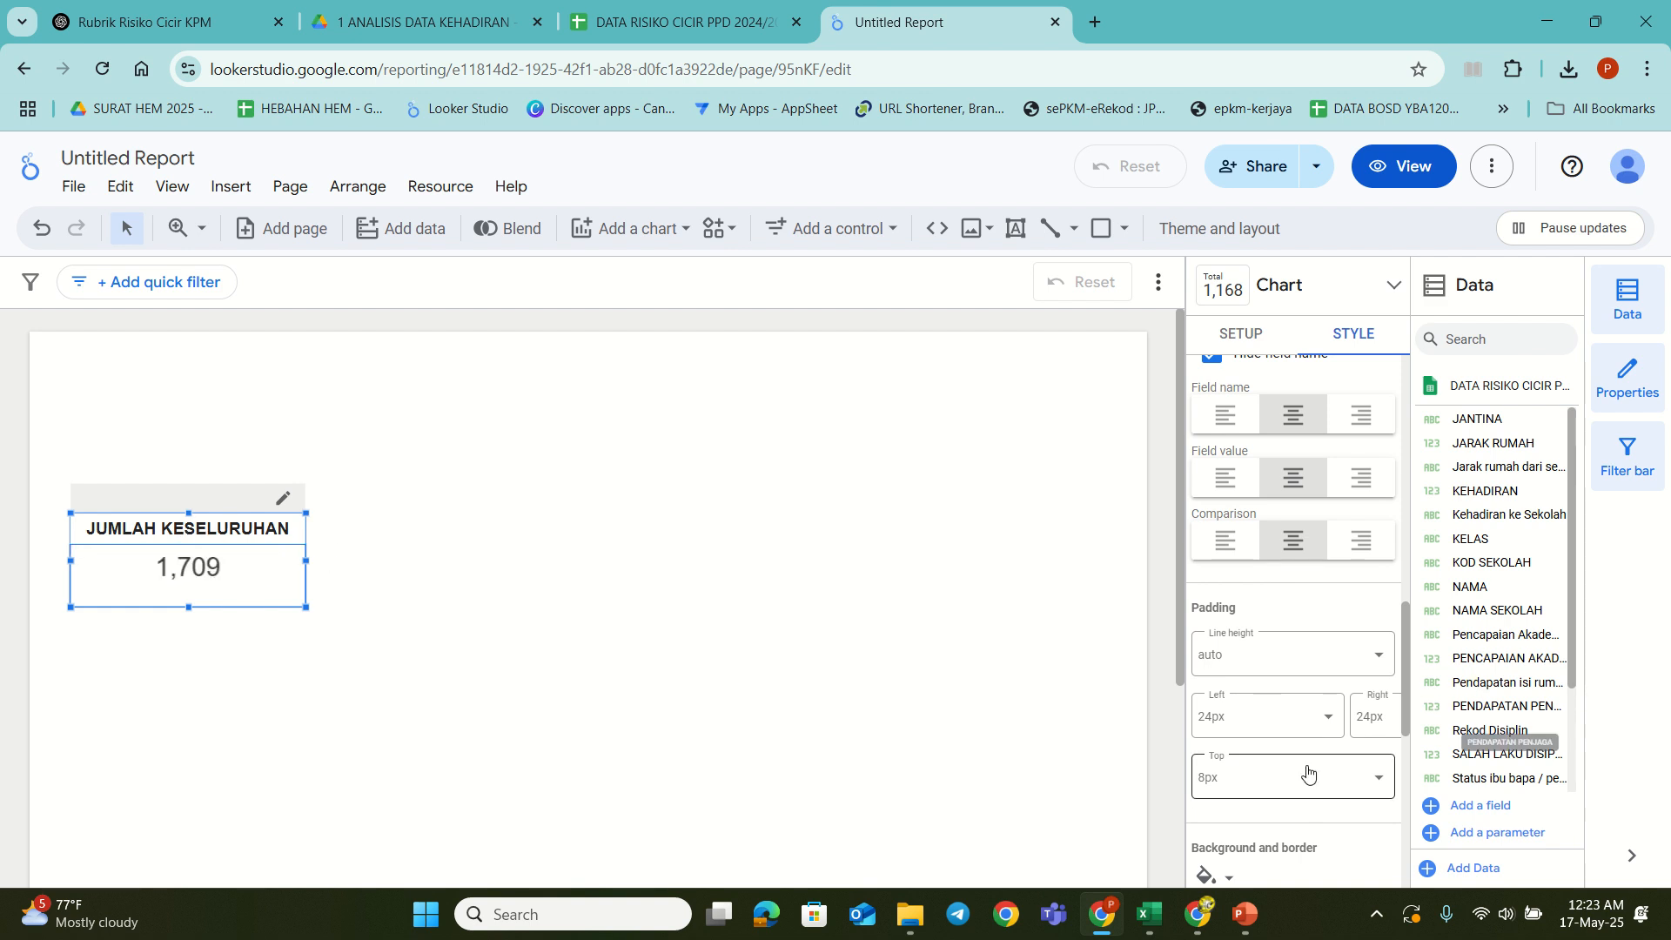
scroll(1310, 610, up, 5)
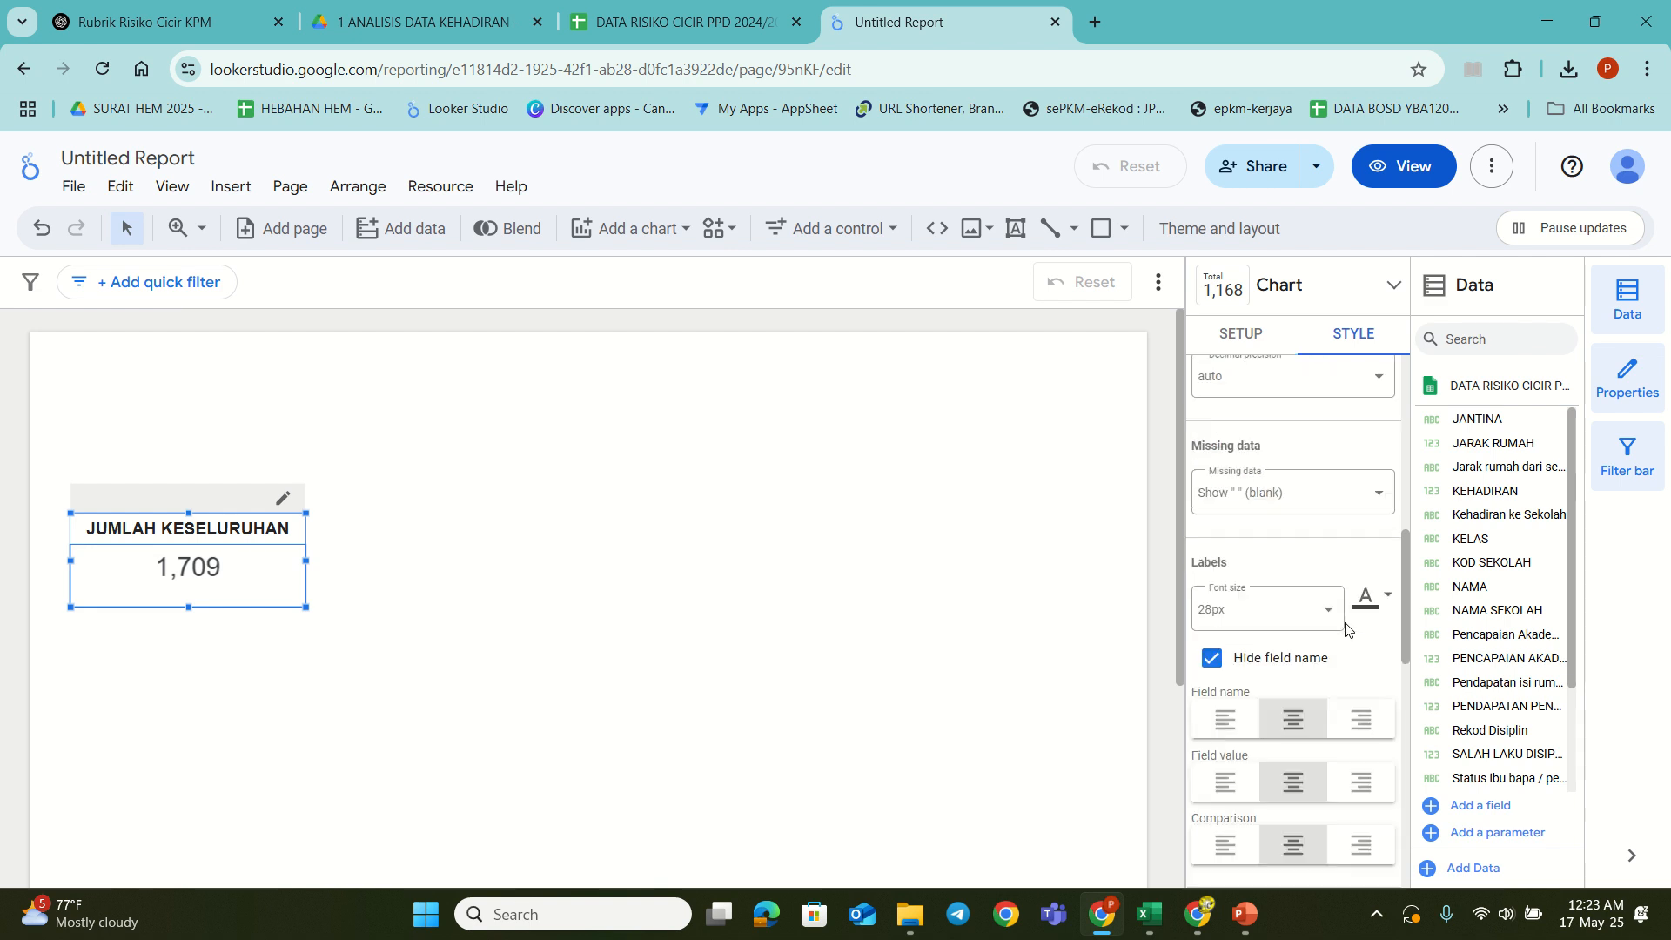
scroll(1310, 592, up, 4)
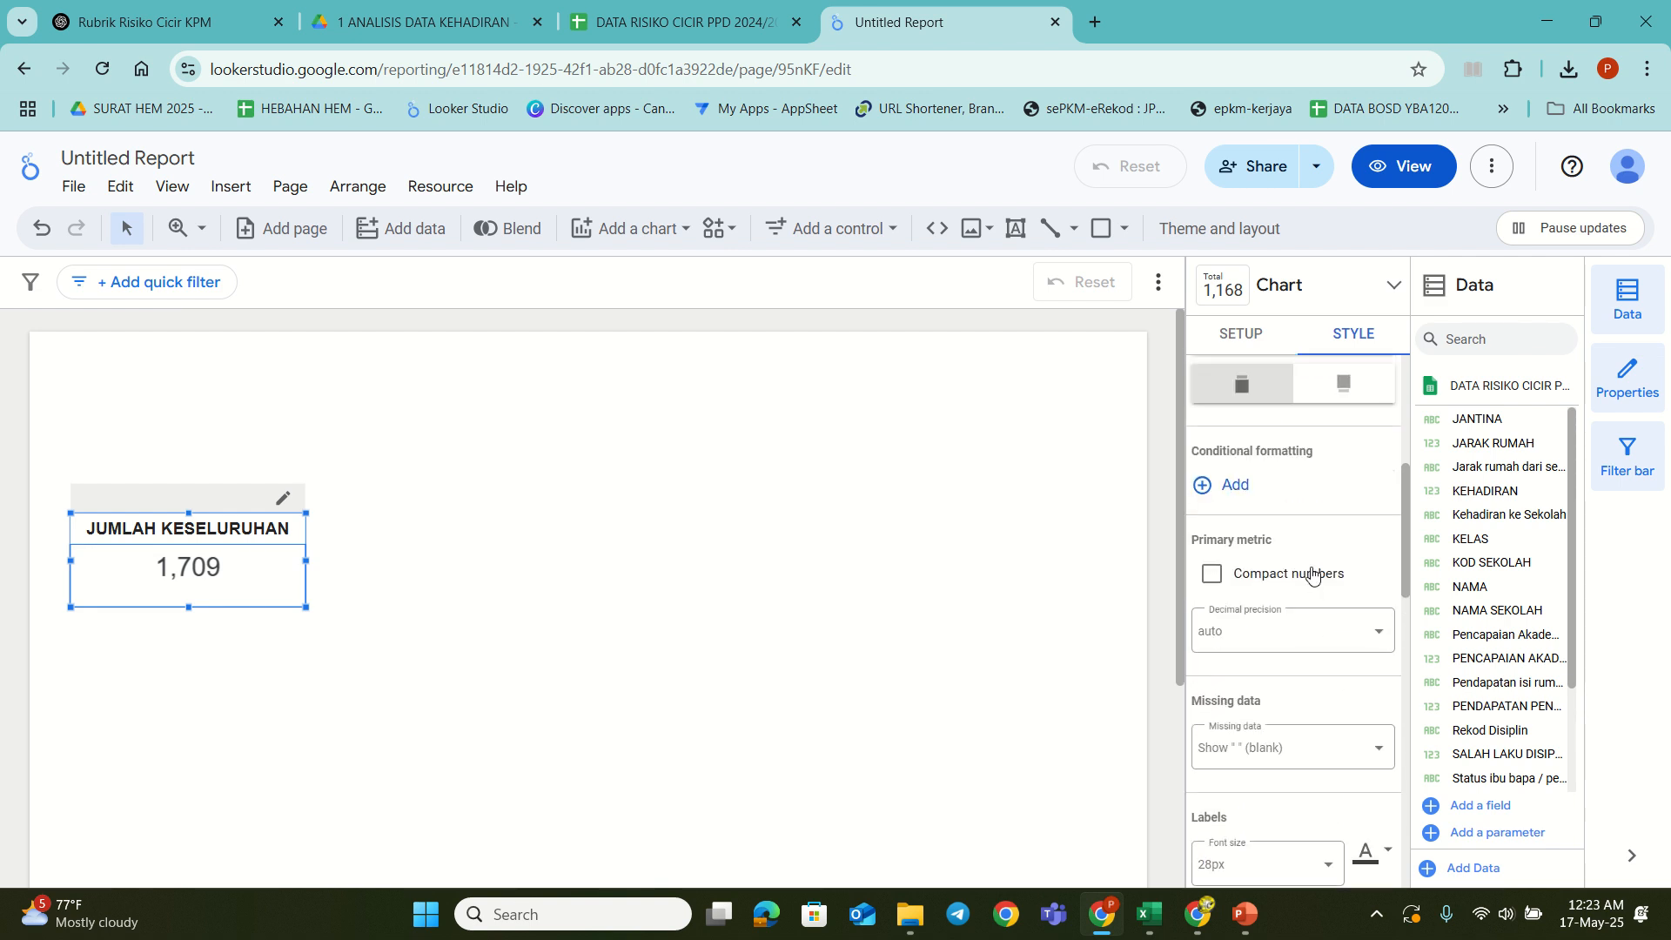
scroll(1324, 685, down, 6)
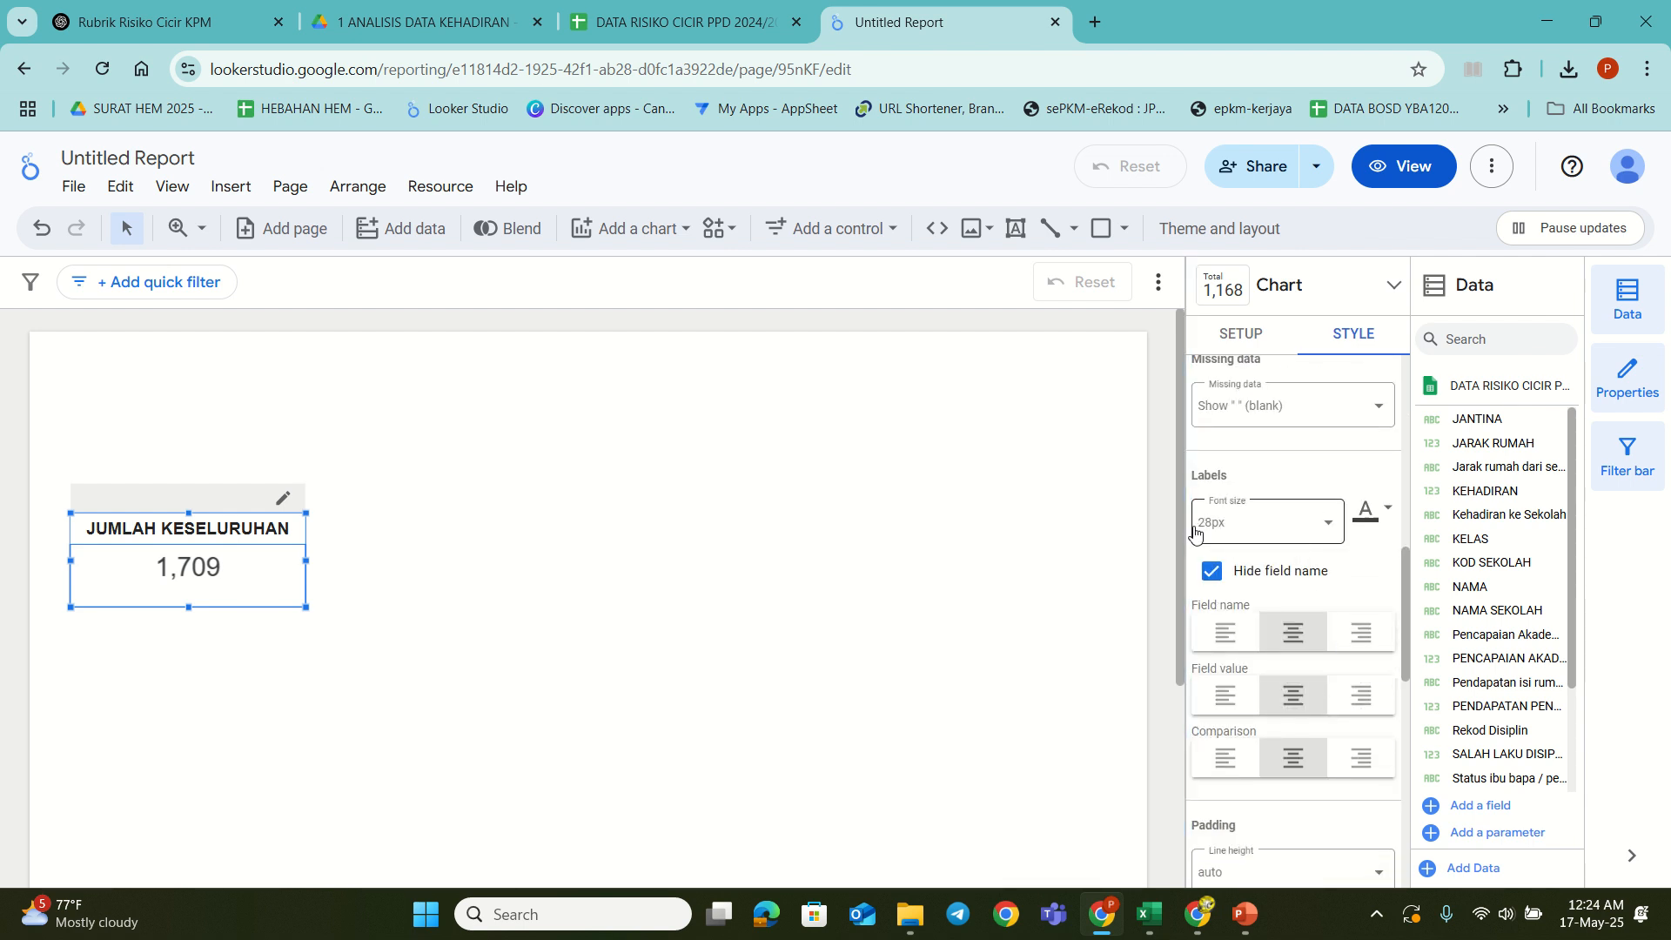
click(1319, 525)
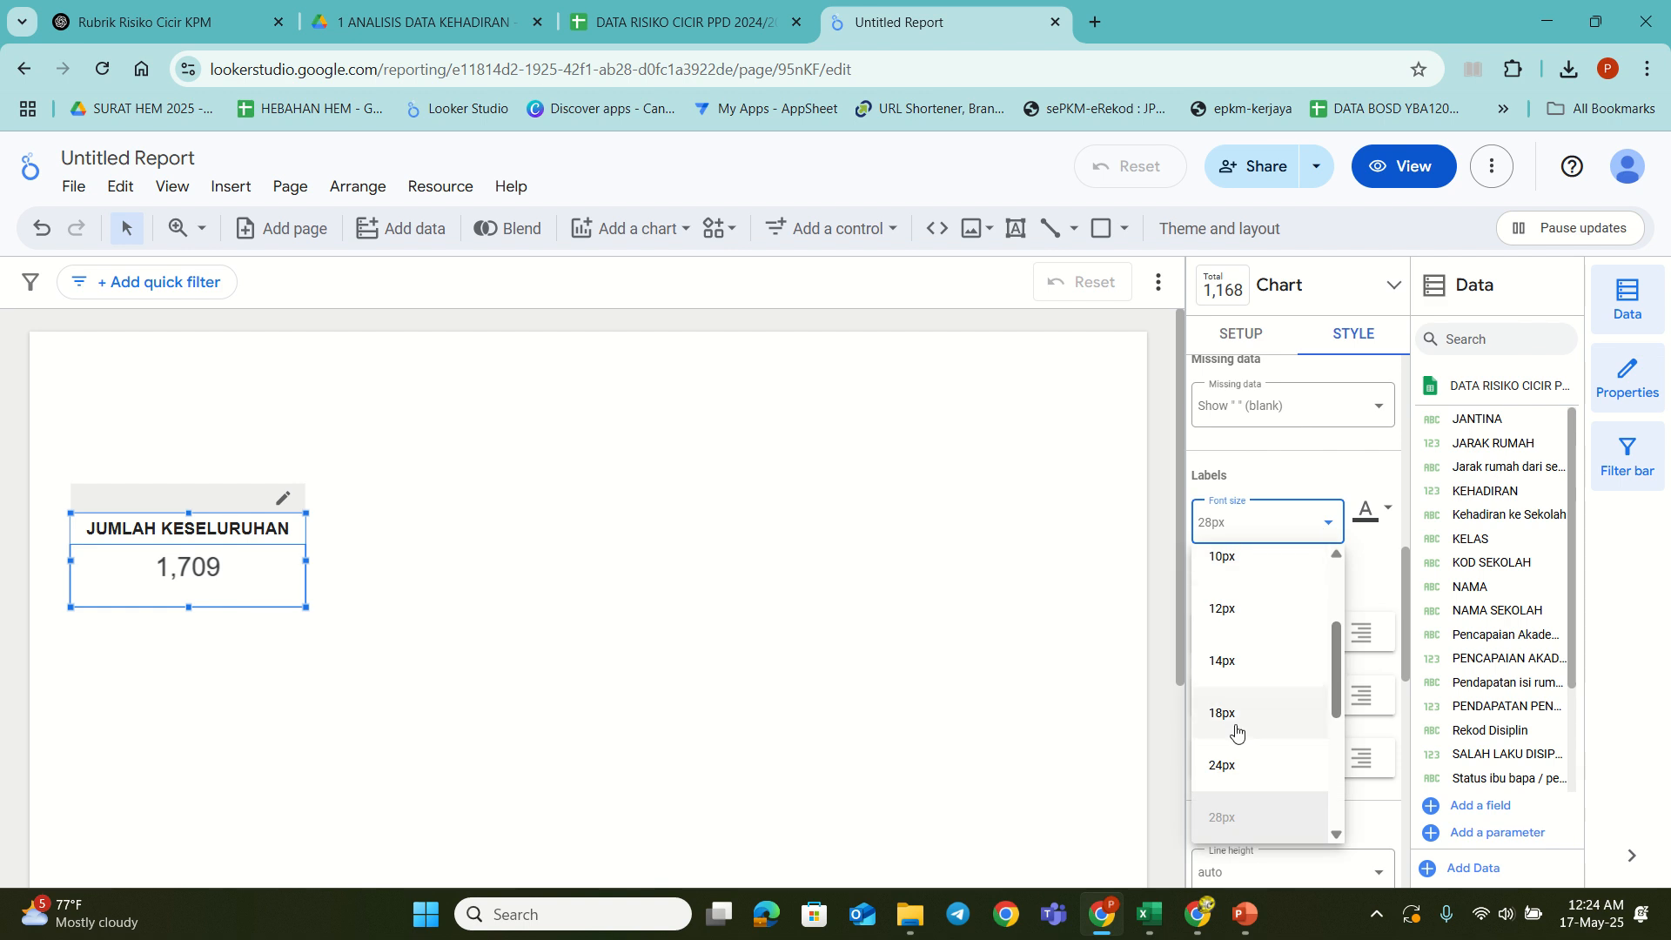
click(1218, 770)
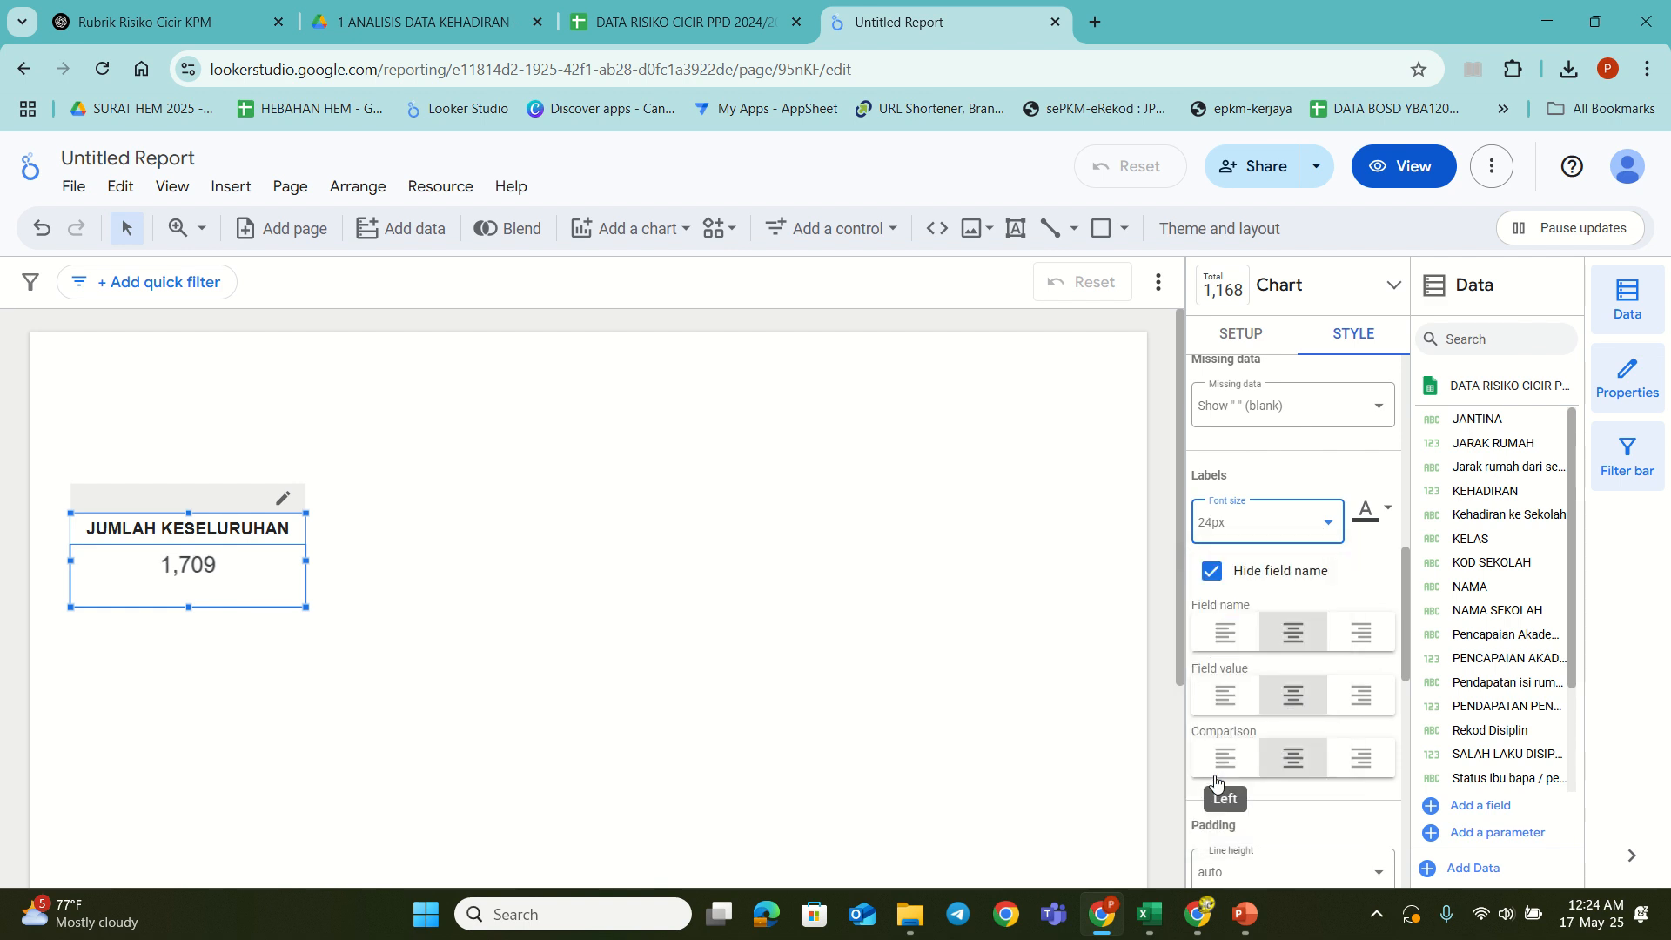
click(1319, 522)
scroll(1253, 766, down, 3)
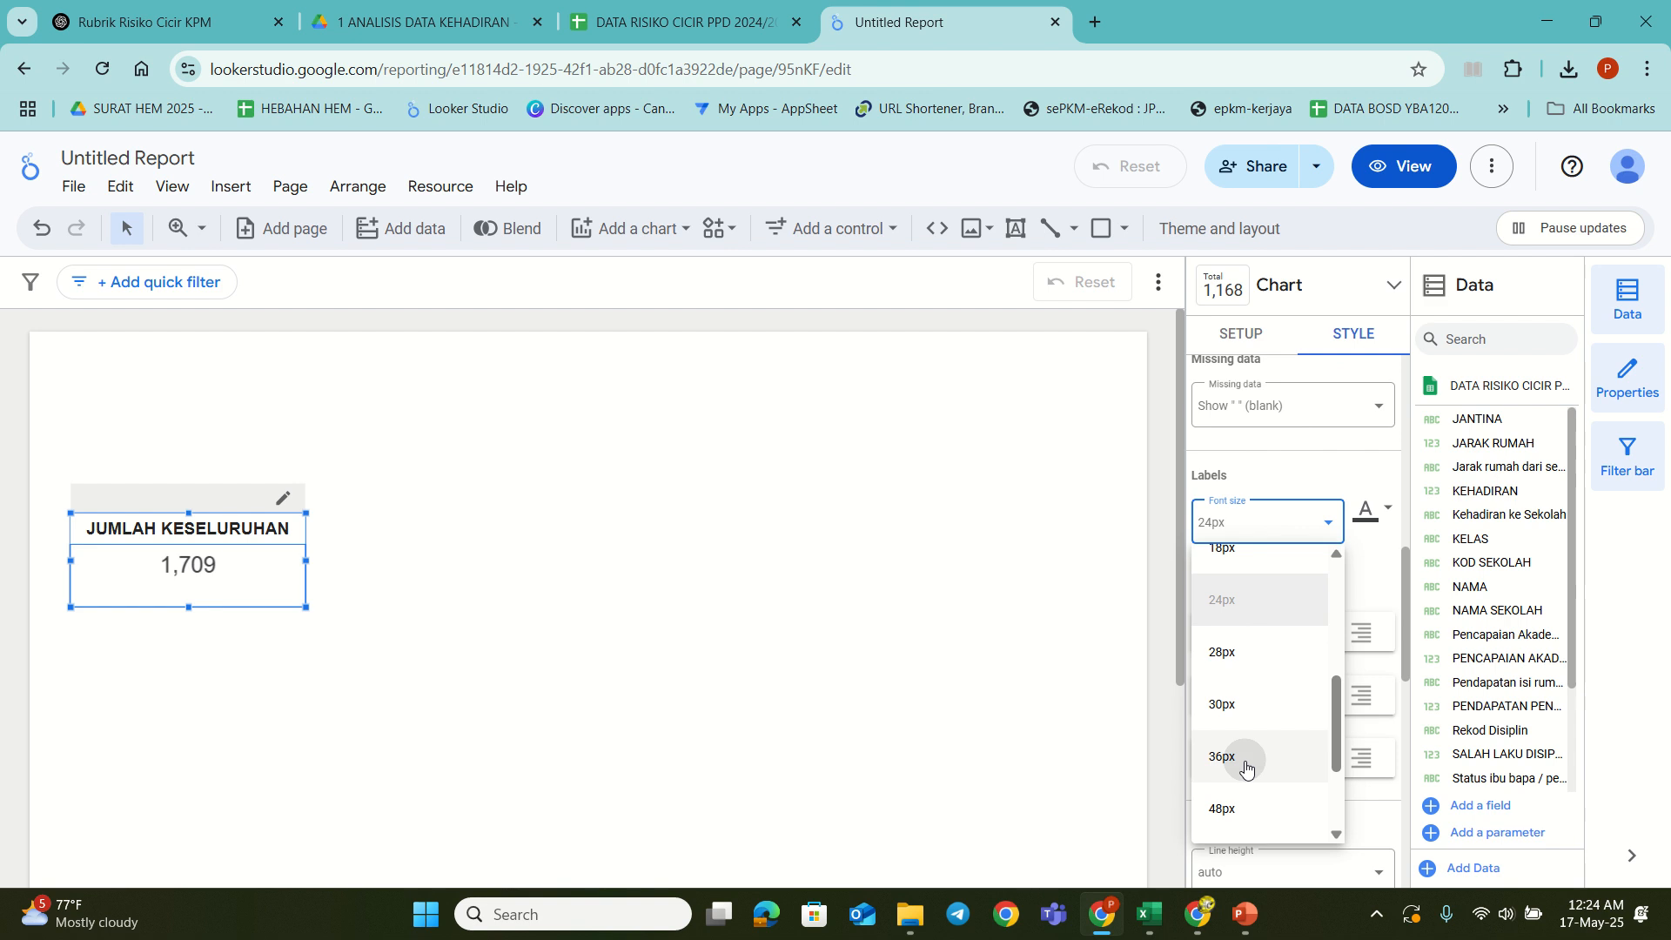
click(1249, 755)
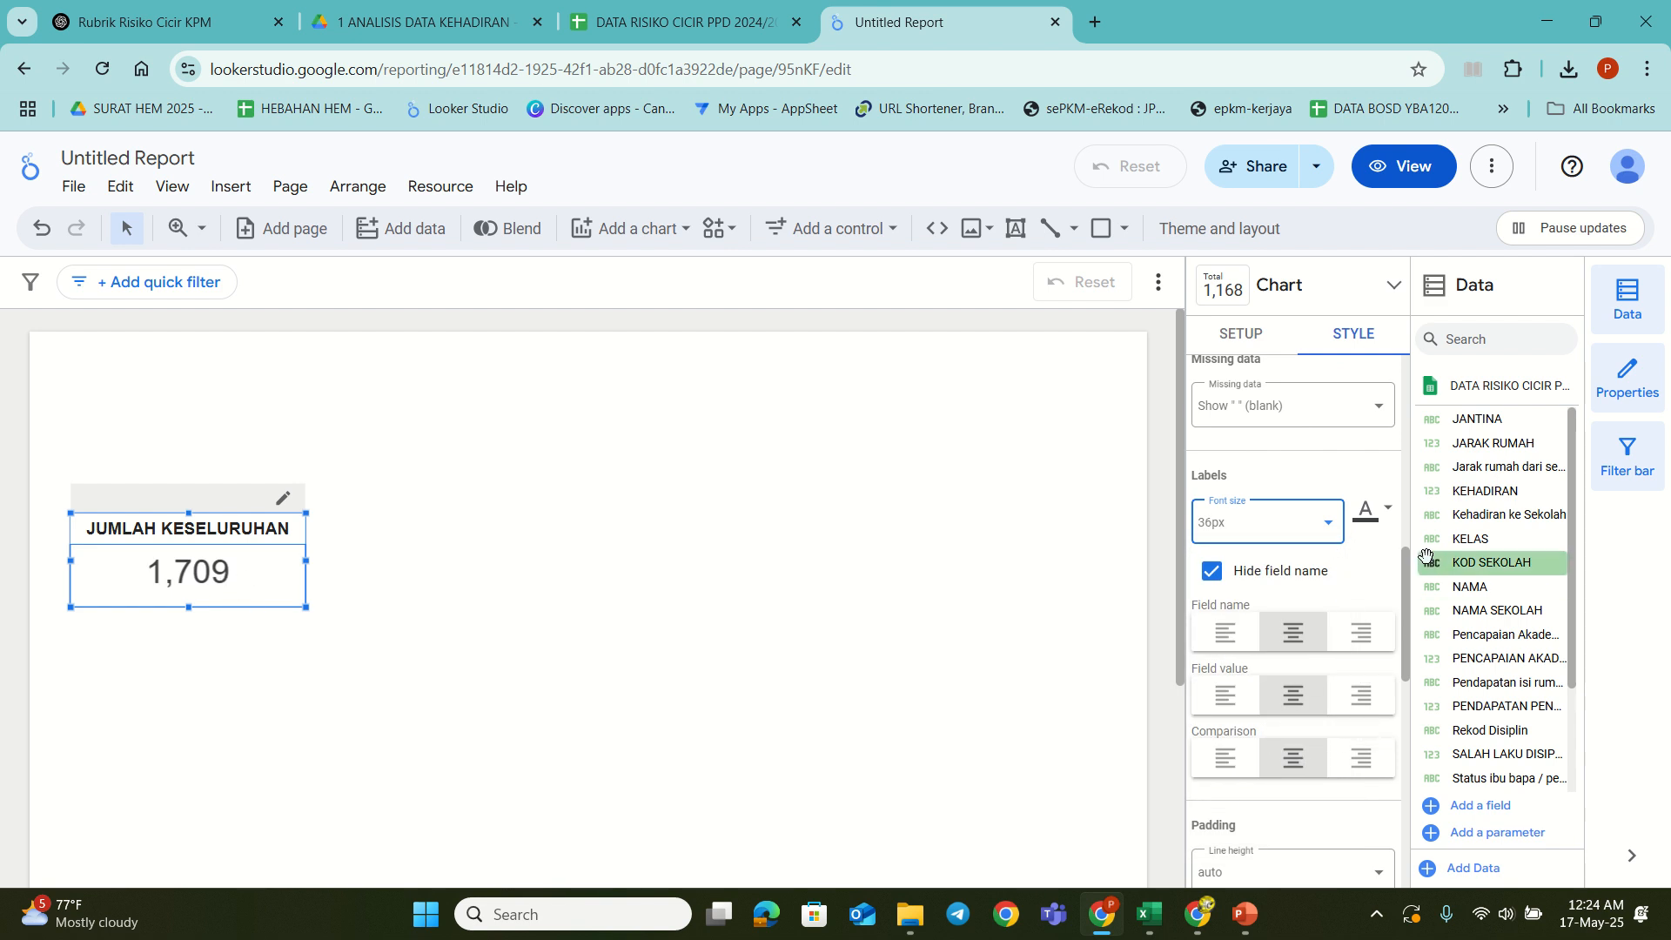
Step: Give the scorecard a pale yellow-green background and add a border shadow
scroll(1336, 787, down, 3)
scroll(1336, 788, down, 6)
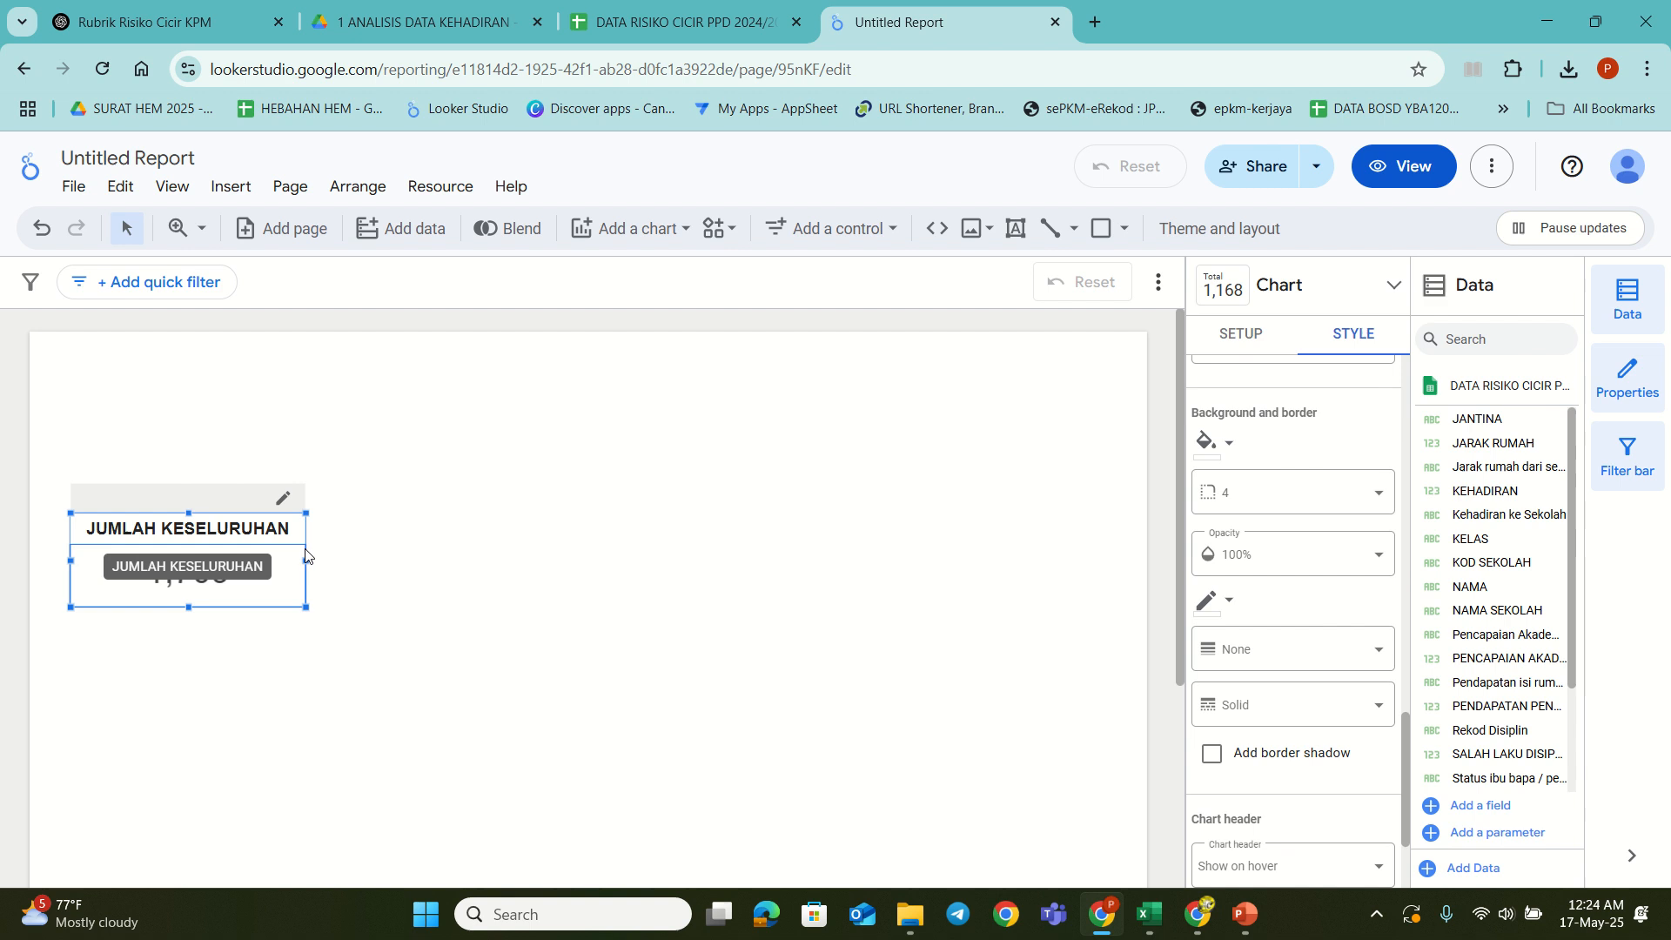
click(1221, 444)
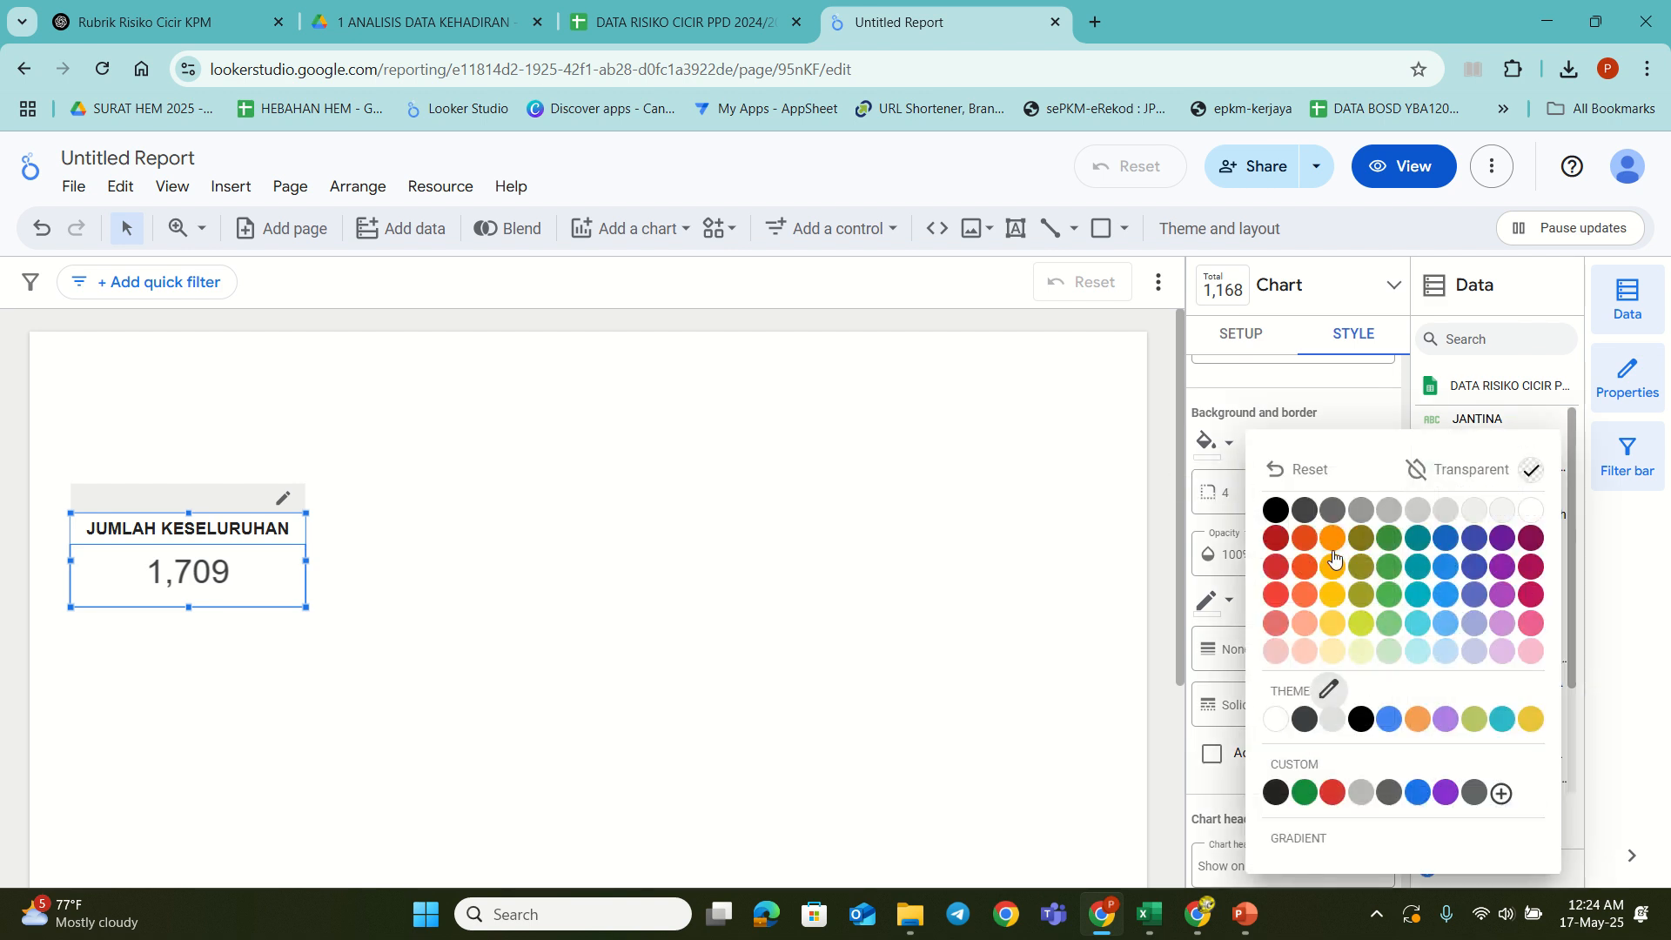
click(1364, 654)
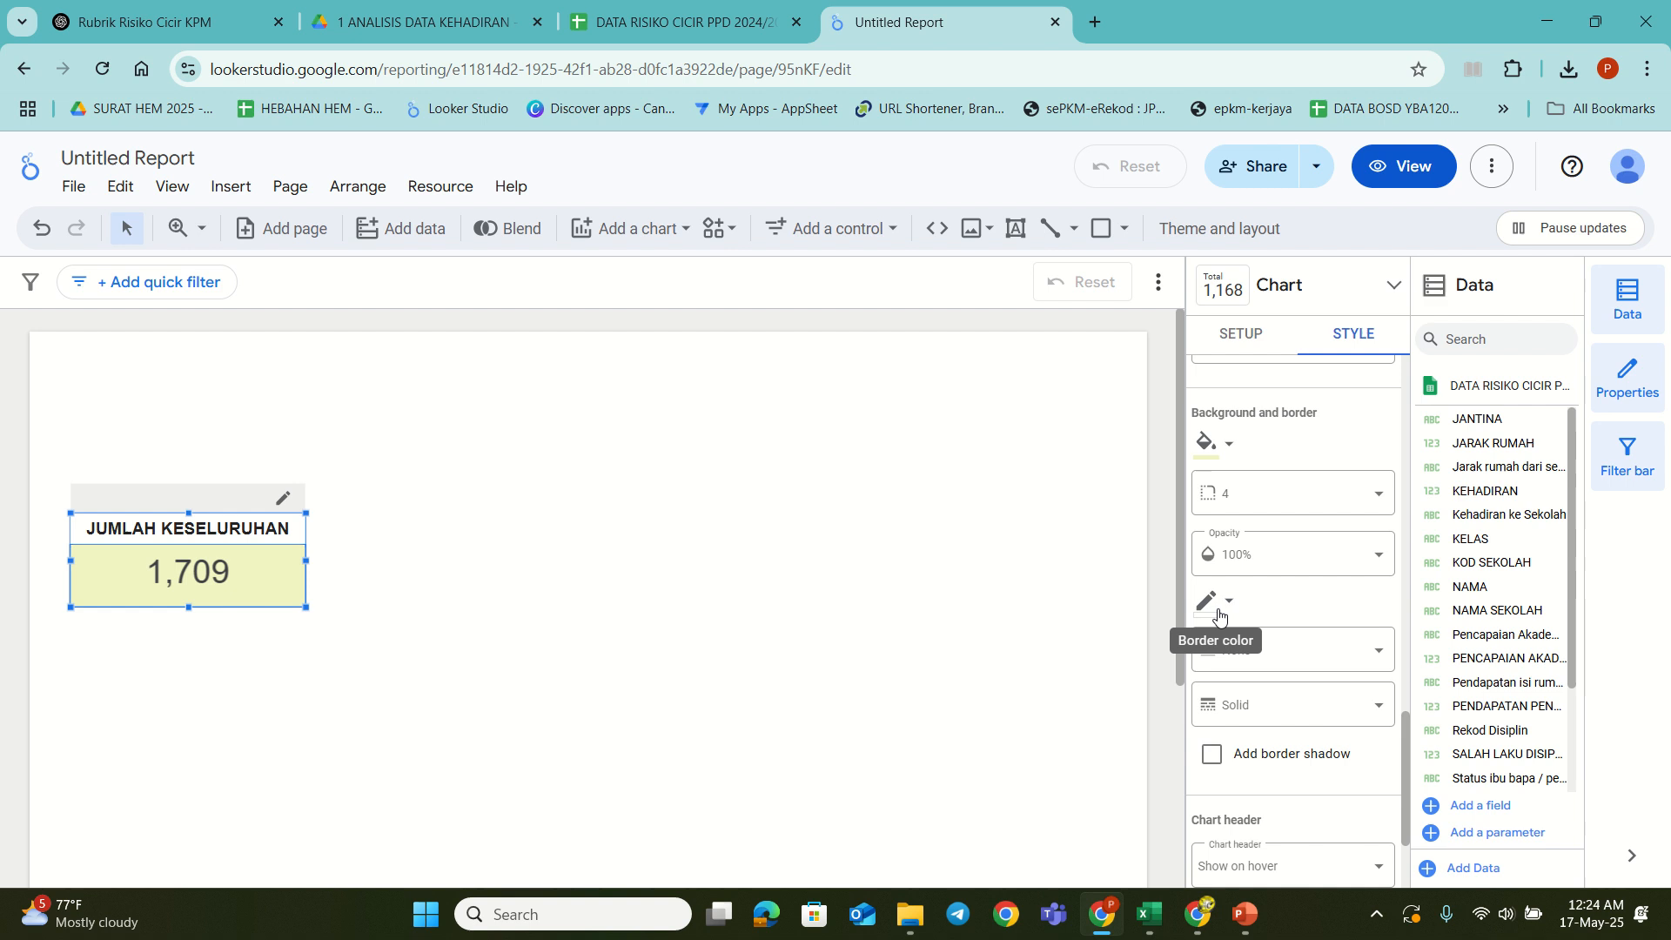
click(1212, 754)
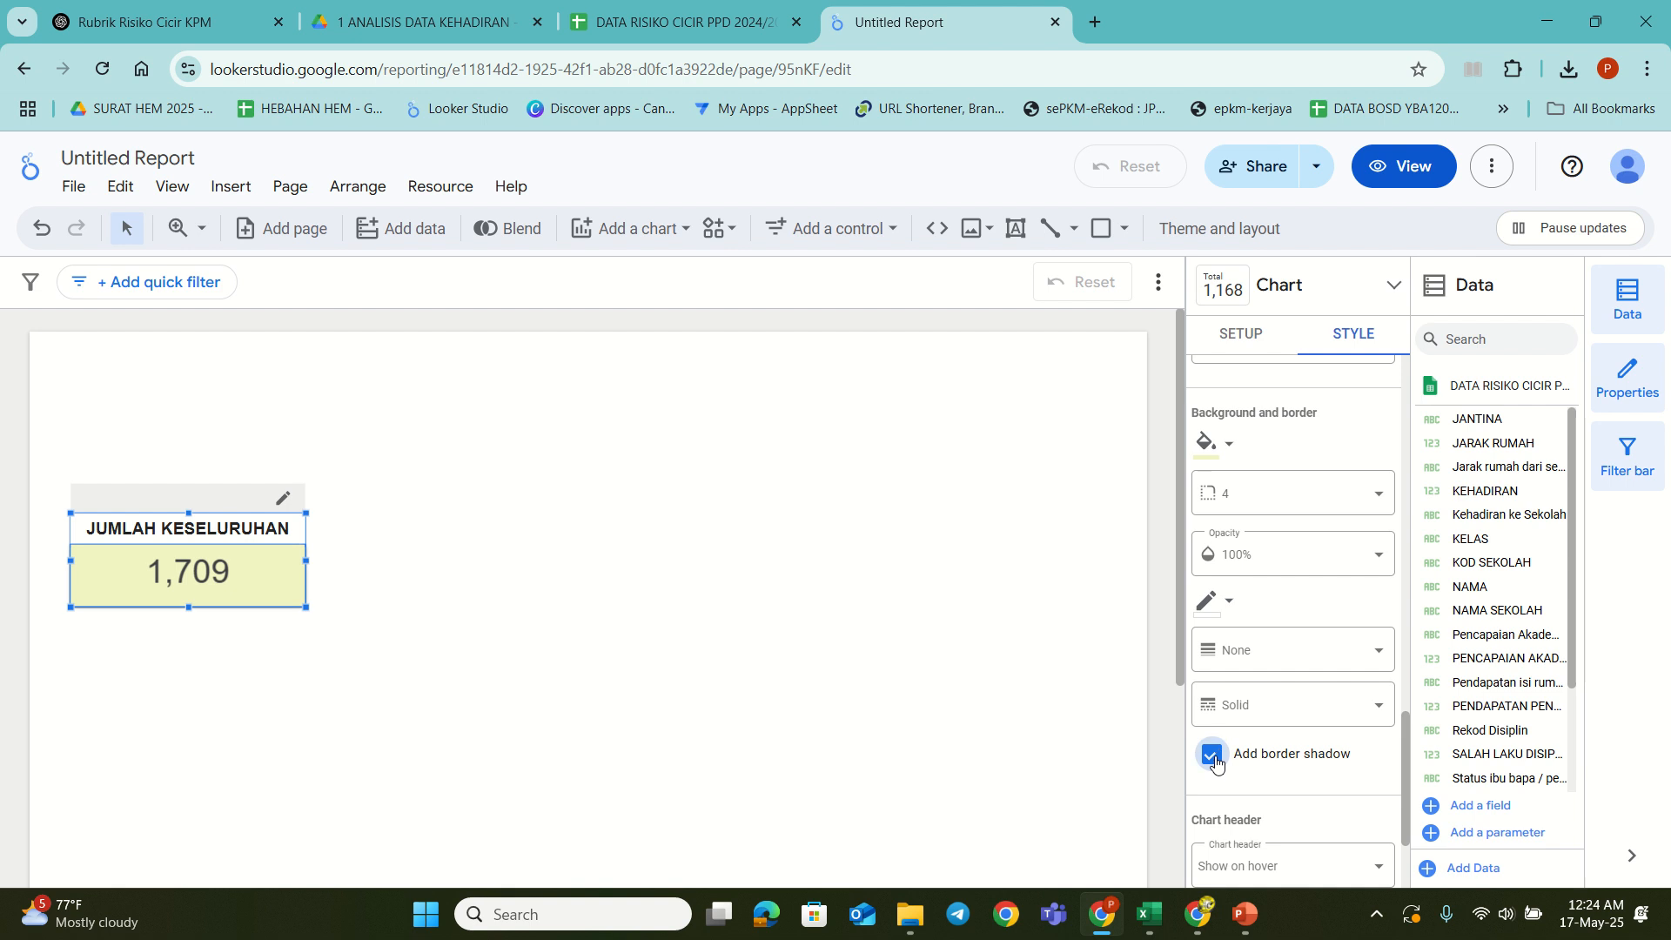
click(503, 671)
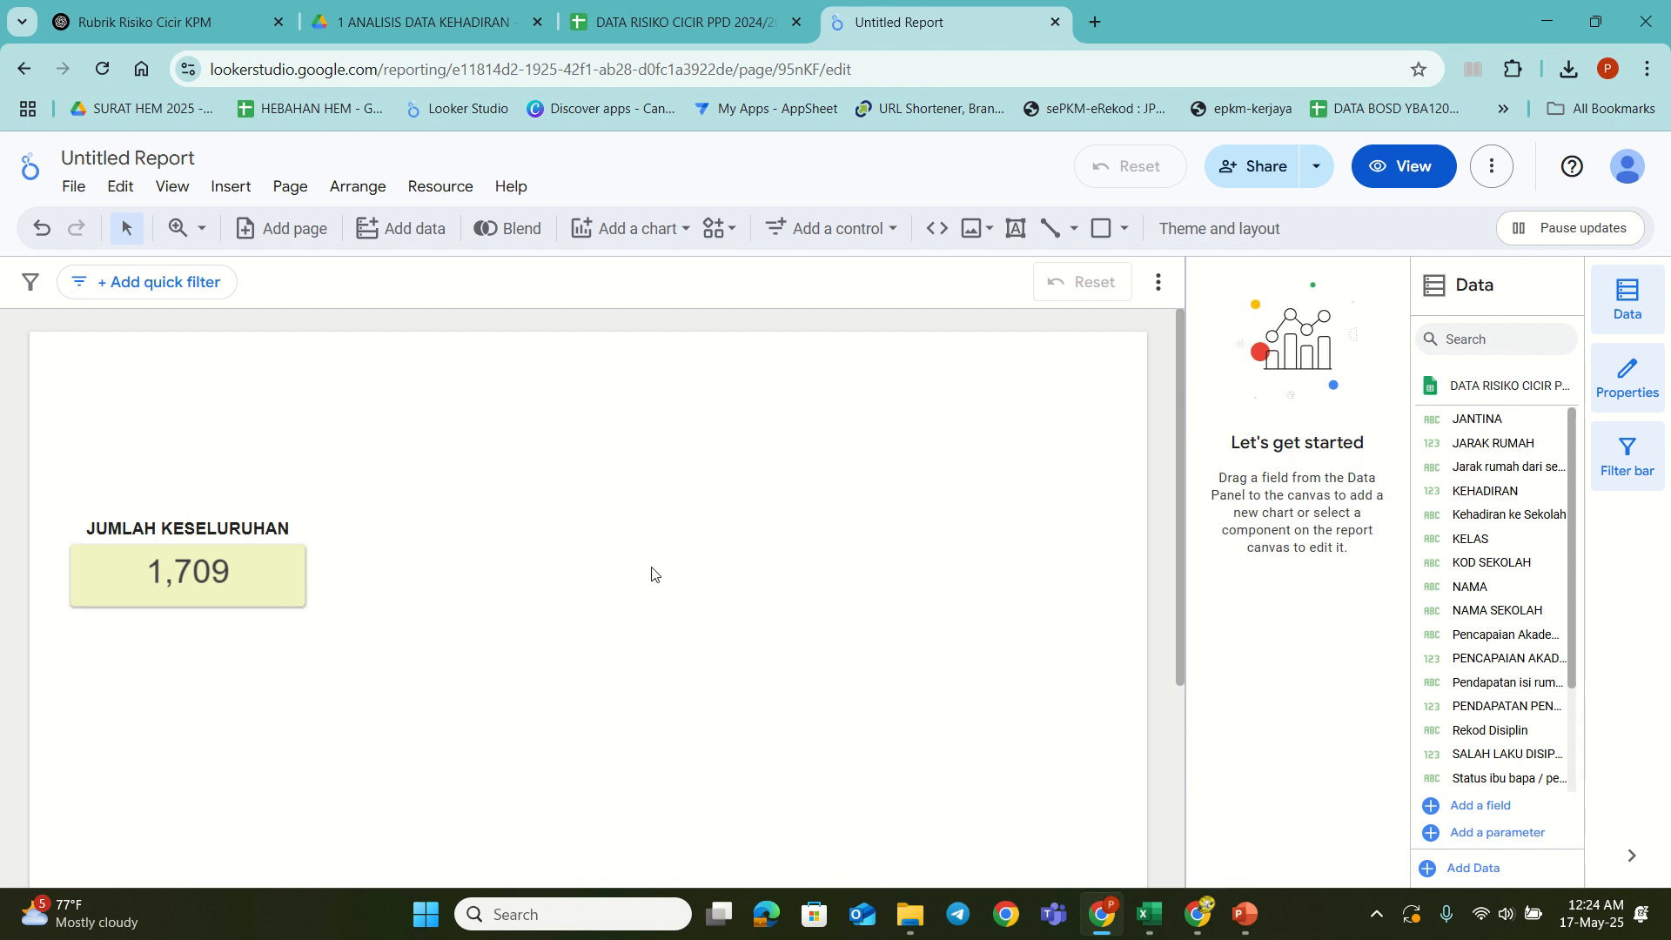
Step: Set the JUMLAH KESELURUHAN scorecard's chart header to Do not show
click(260, 579)
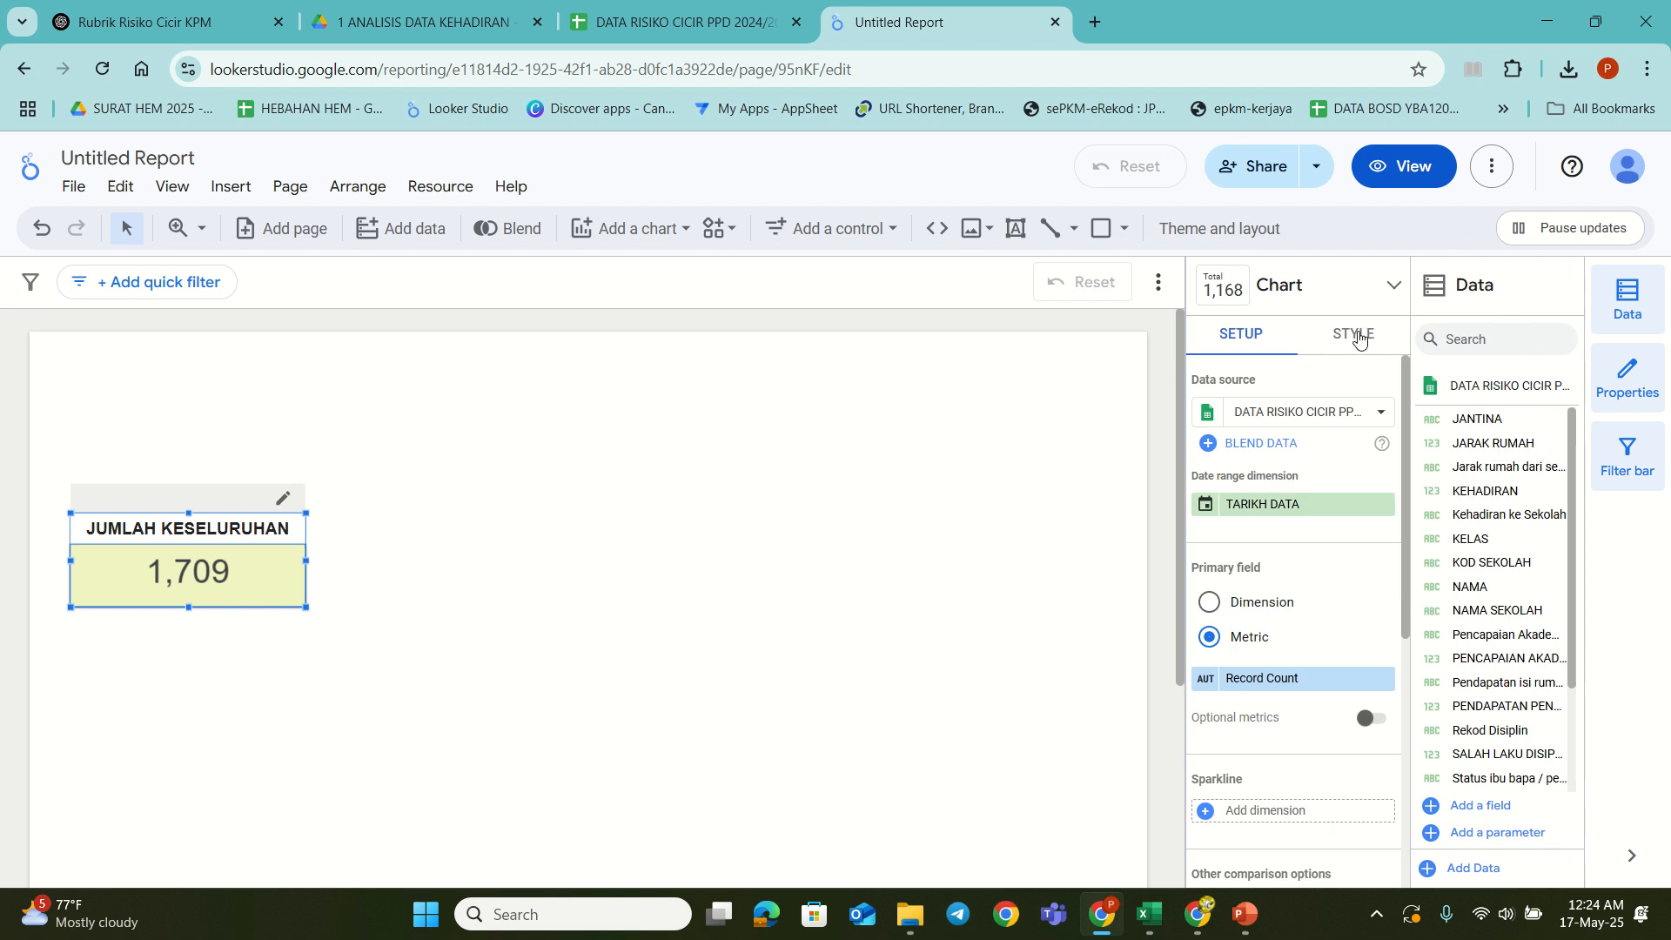
click(1354, 336)
scroll(1253, 809, down, 10)
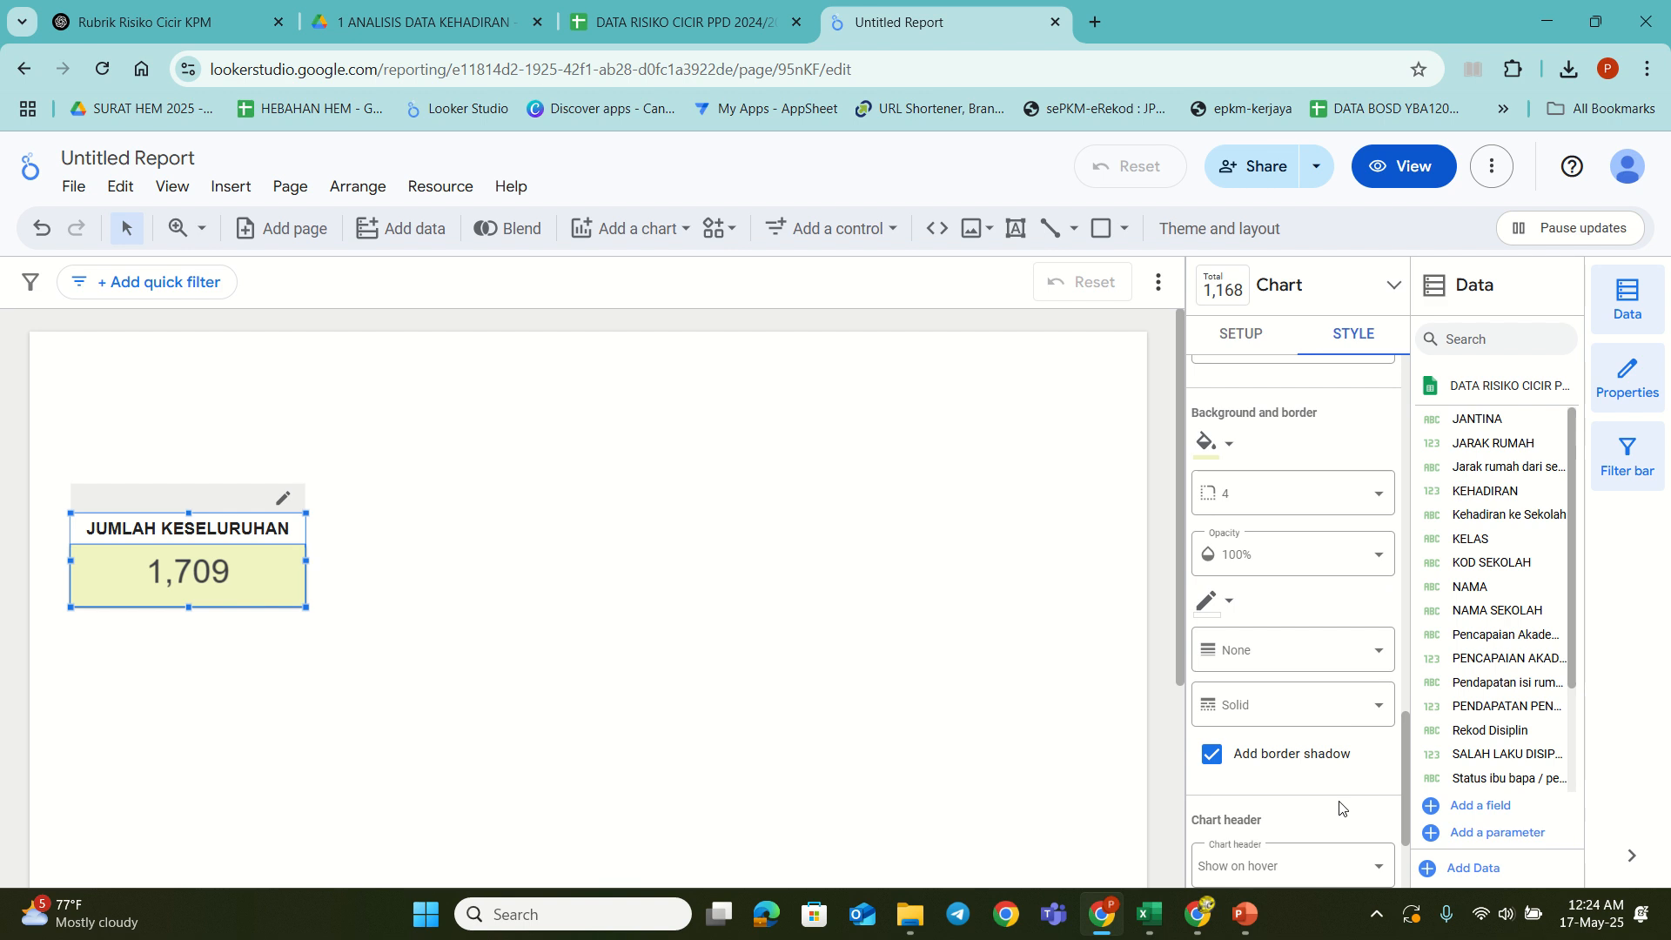
scroll(1339, 808, down, 2)
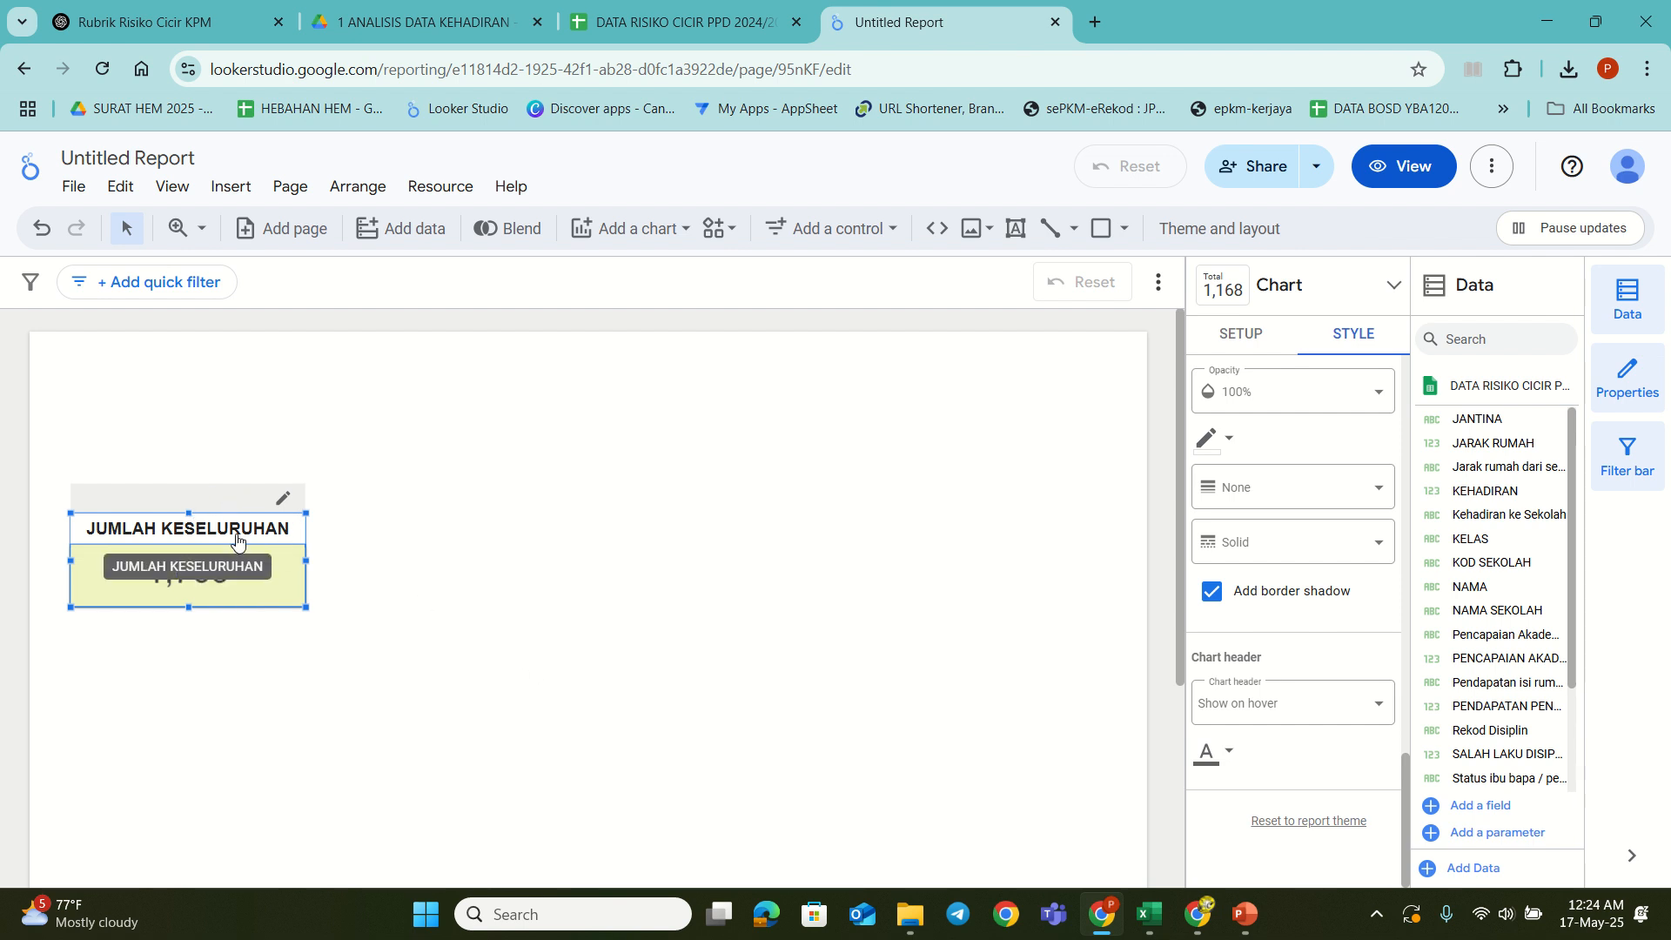
click(1300, 700)
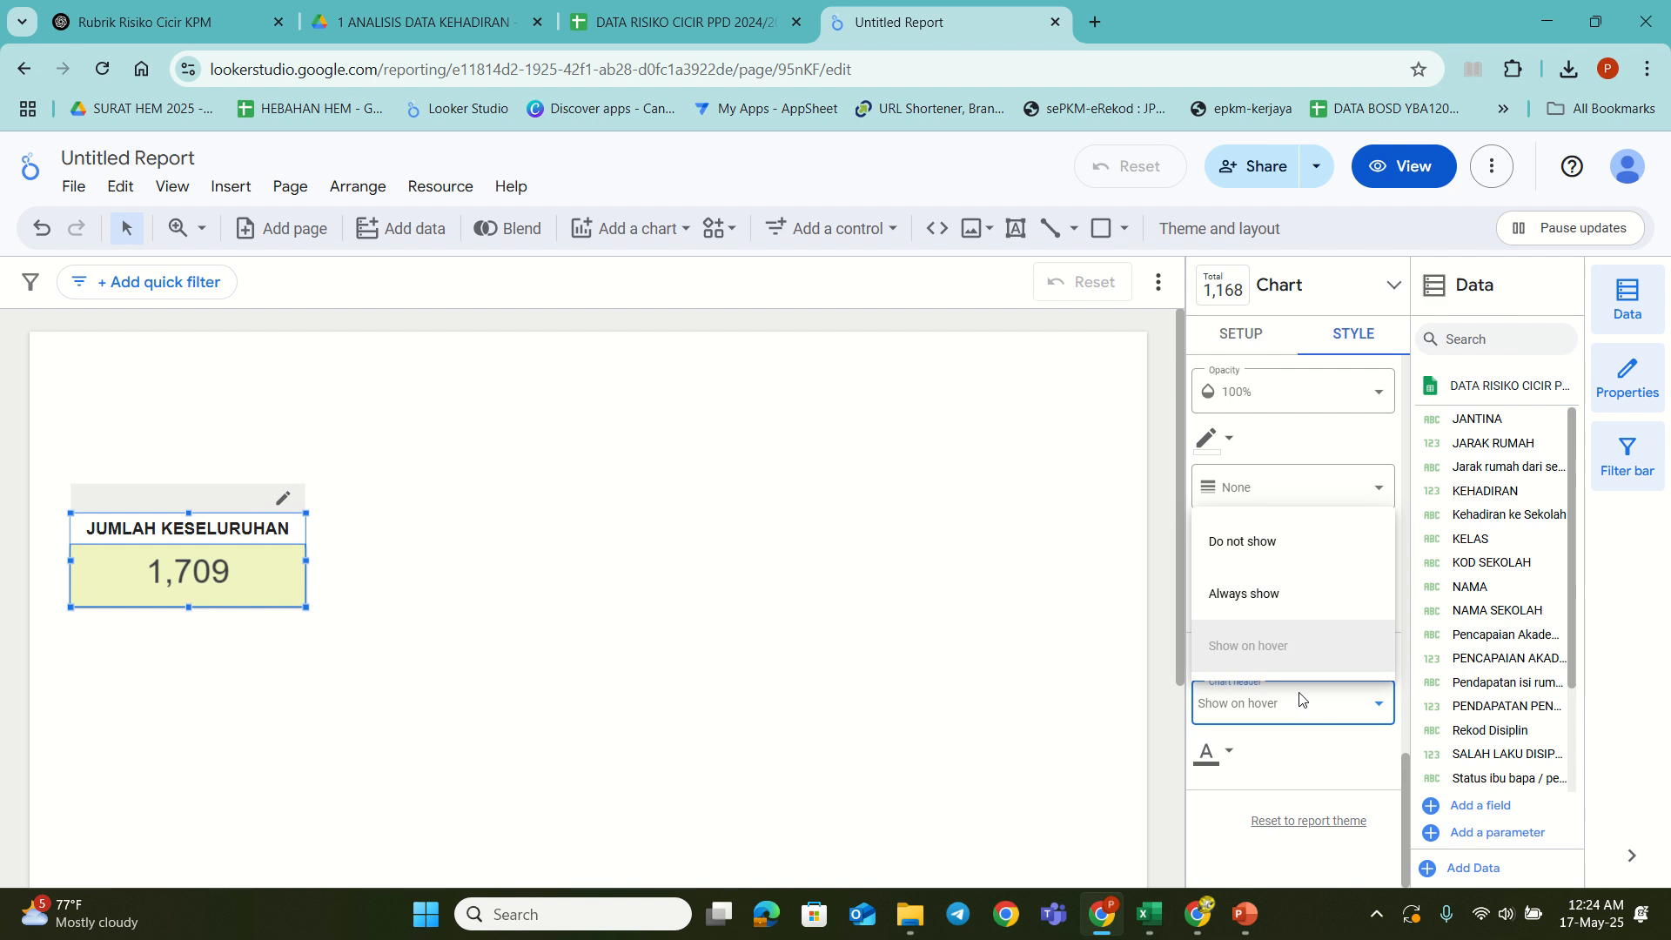
click(1271, 544)
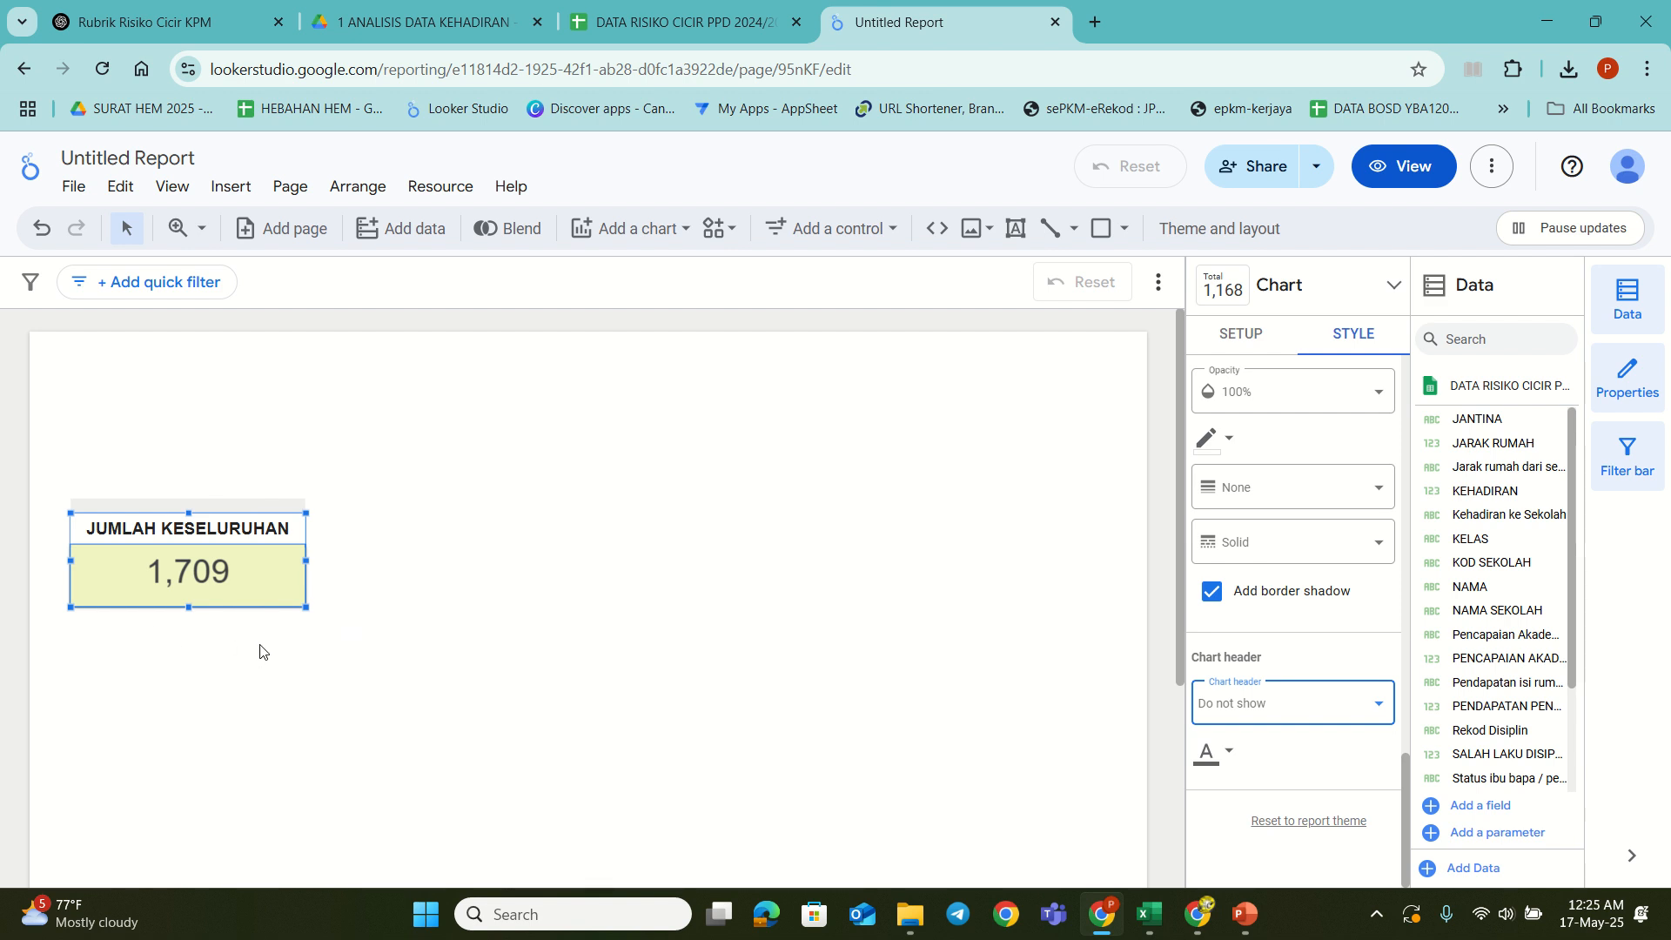
click(535, 640)
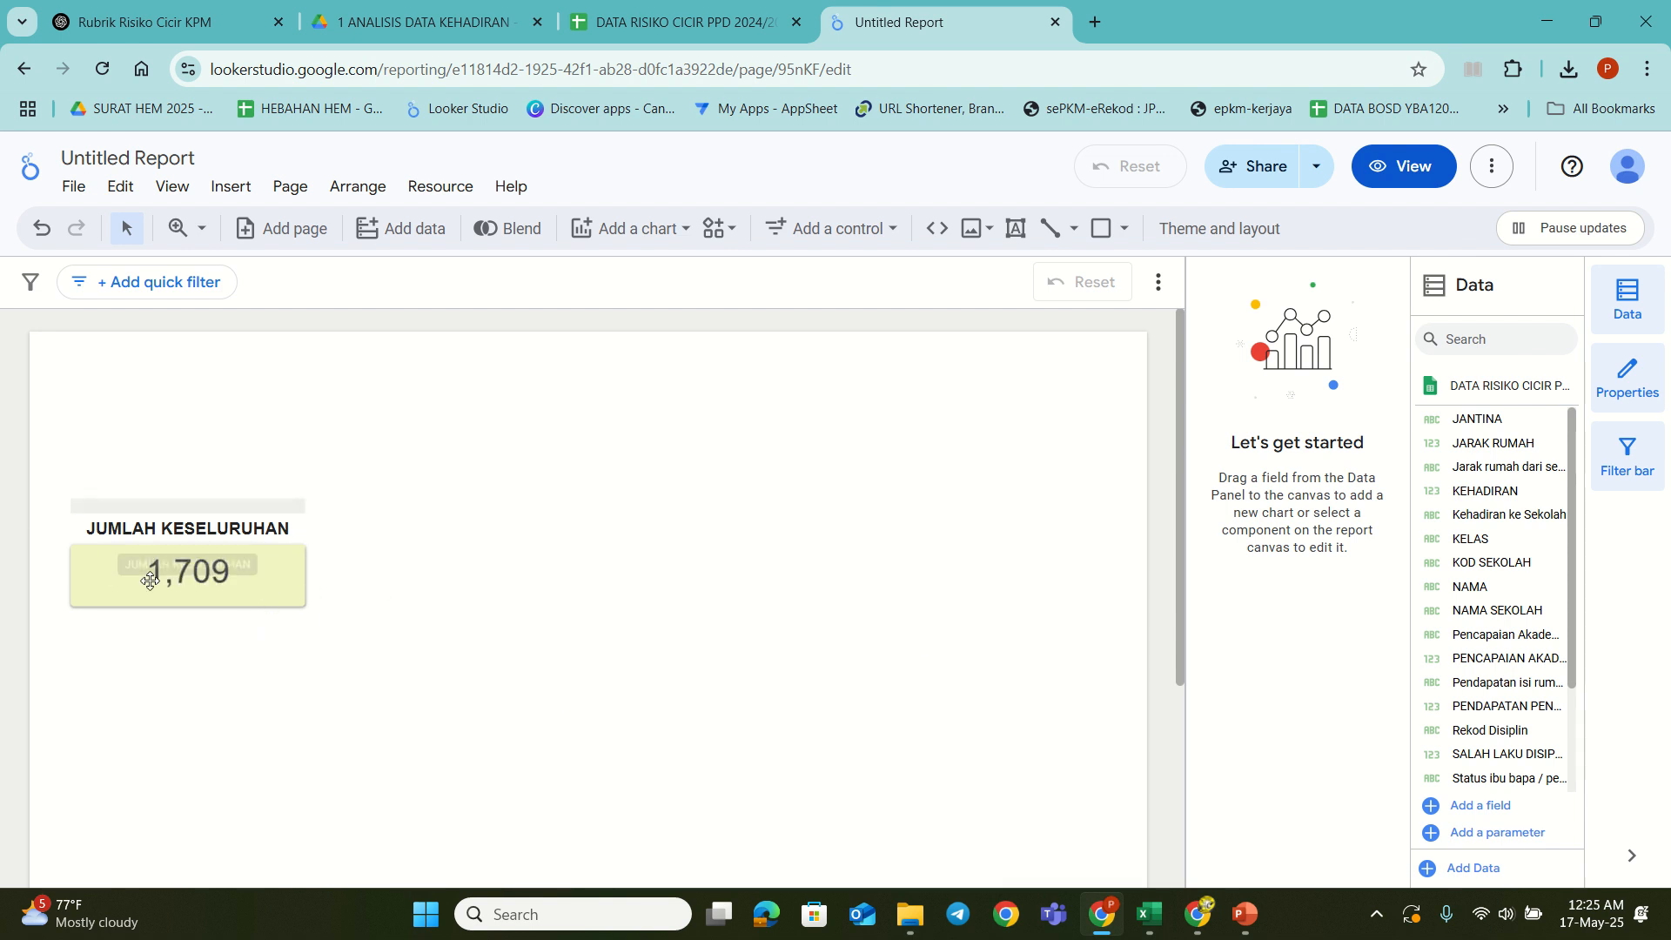
Step: Move the JUMLAH KESELURUHAN scorecard from the page's left edge to around its horizontal centre and slightly lower
drag(259, 540, 658, 627)
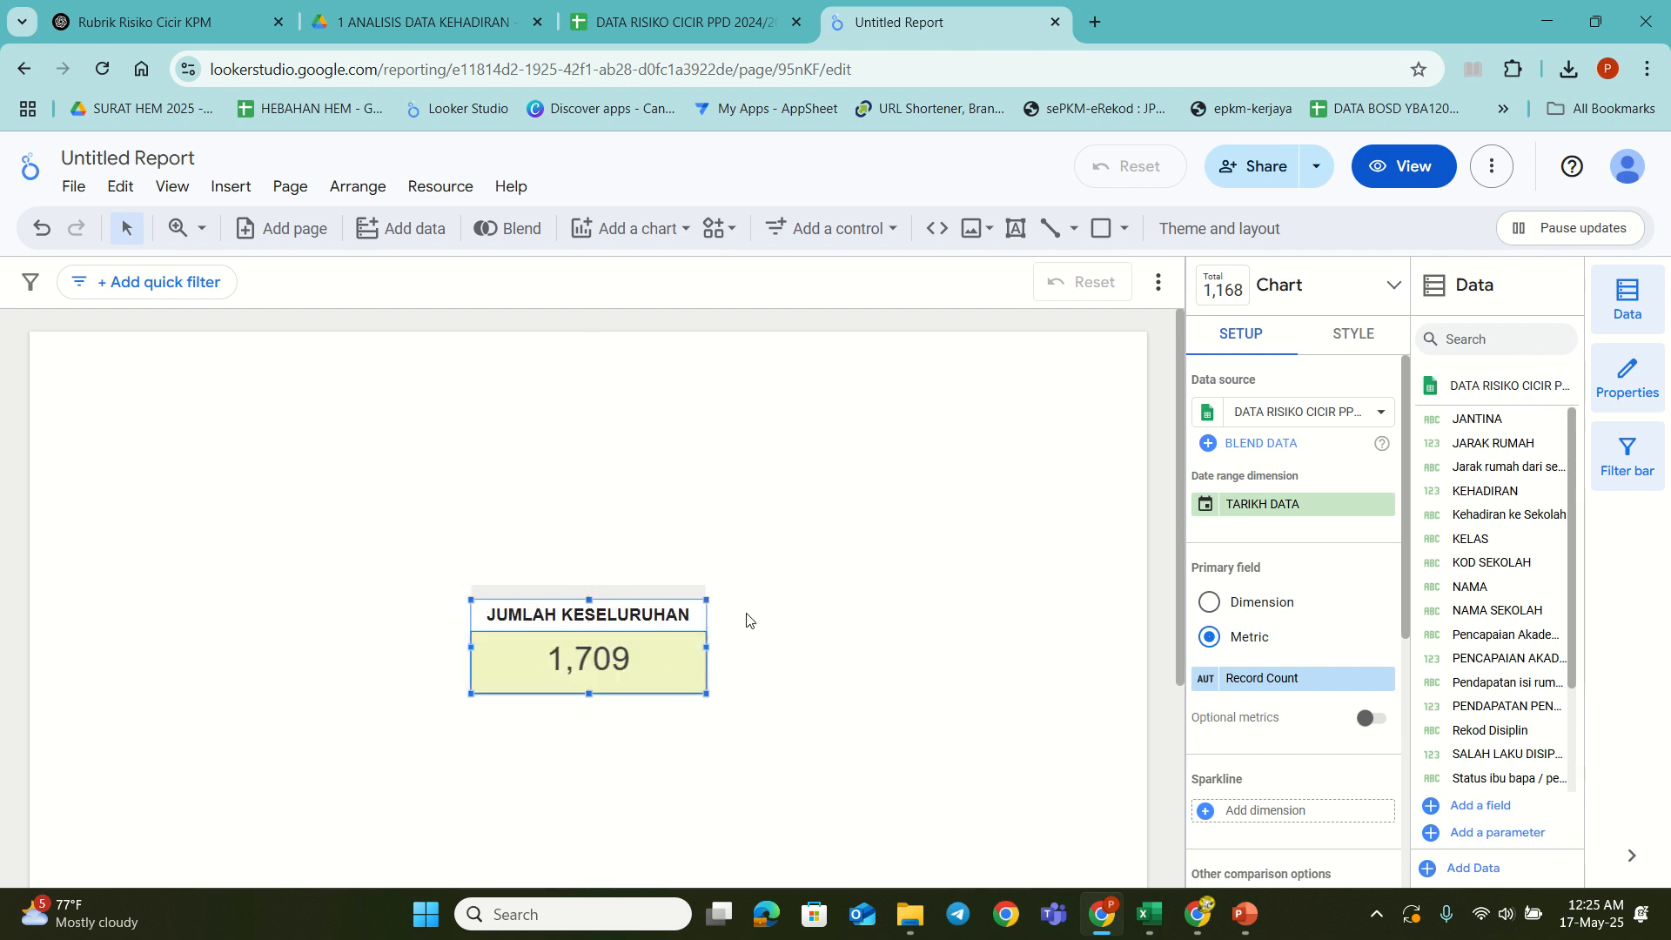
click(807, 665)
scroll(856, 735, down, 3)
scroll(871, 727, up, 3)
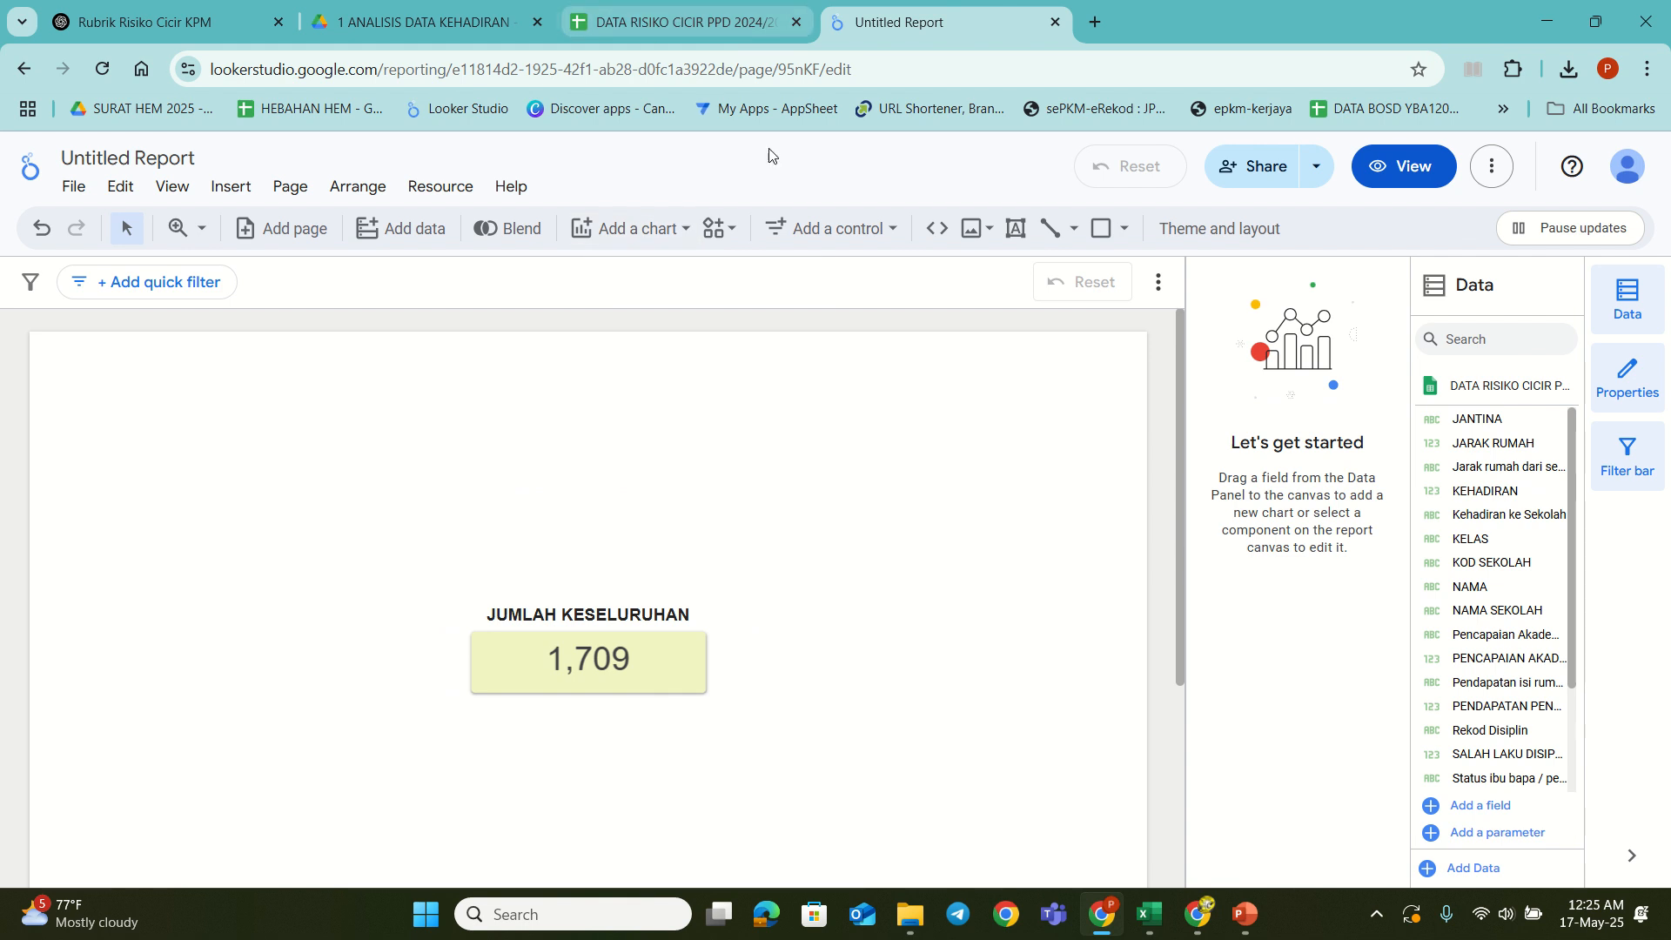
Step: Copy and paste the JUMLAH KESELURUHAN scorecard, and place the copy to the right of and slightly below the original
scroll(775, 585, down, 2)
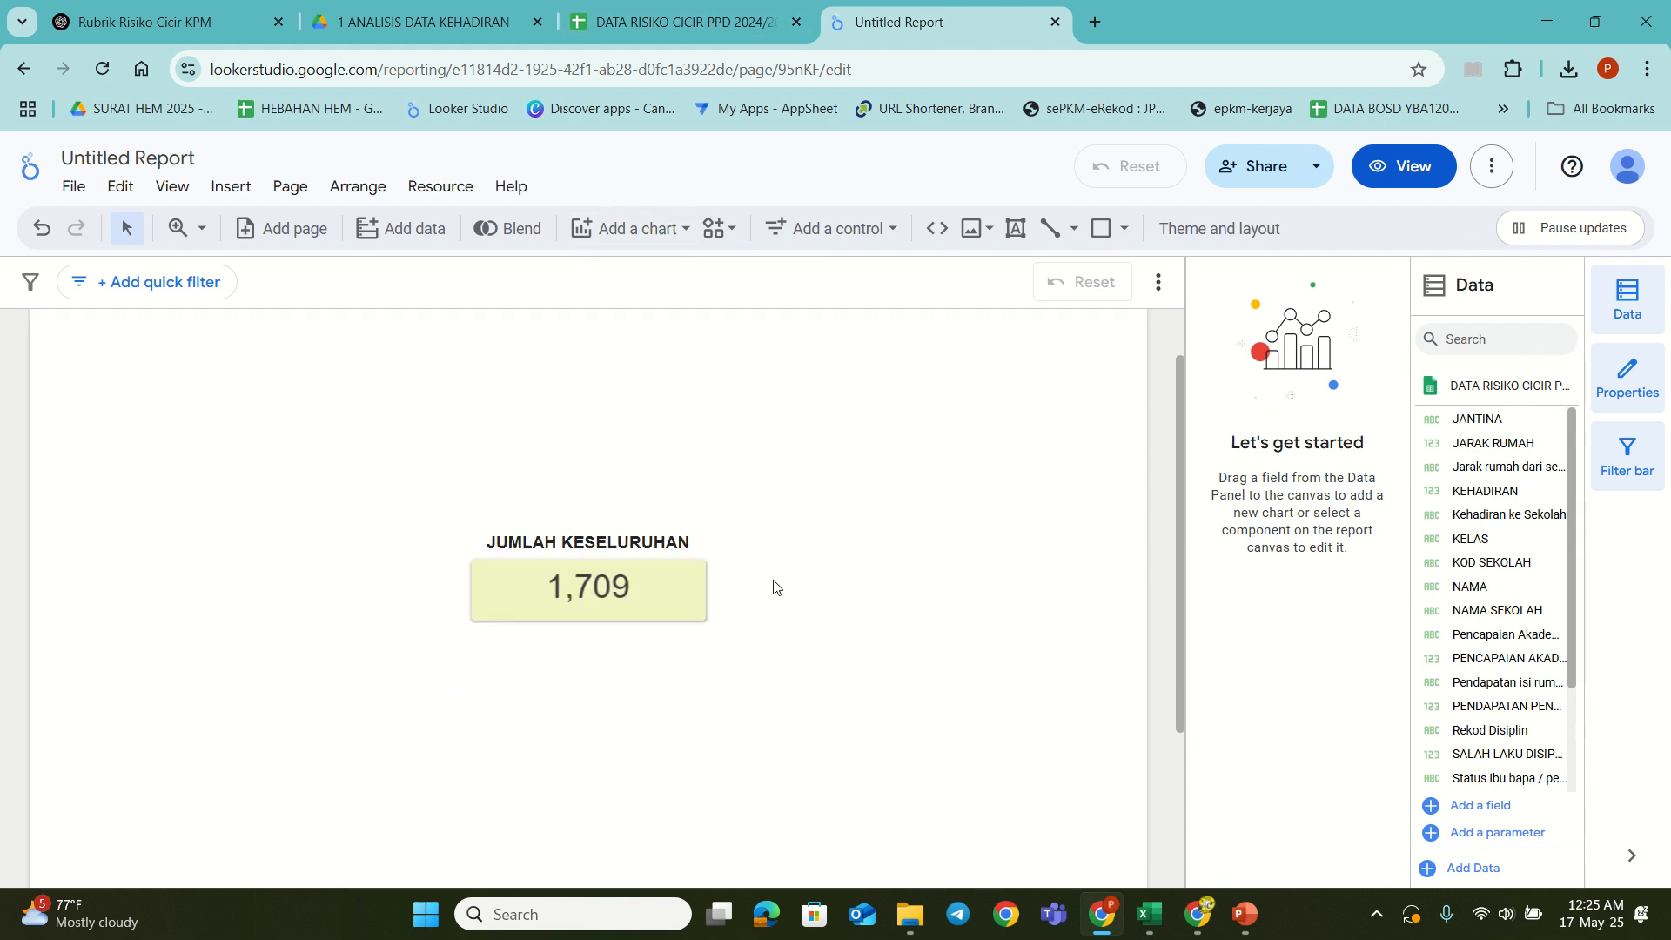
click(692, 567)
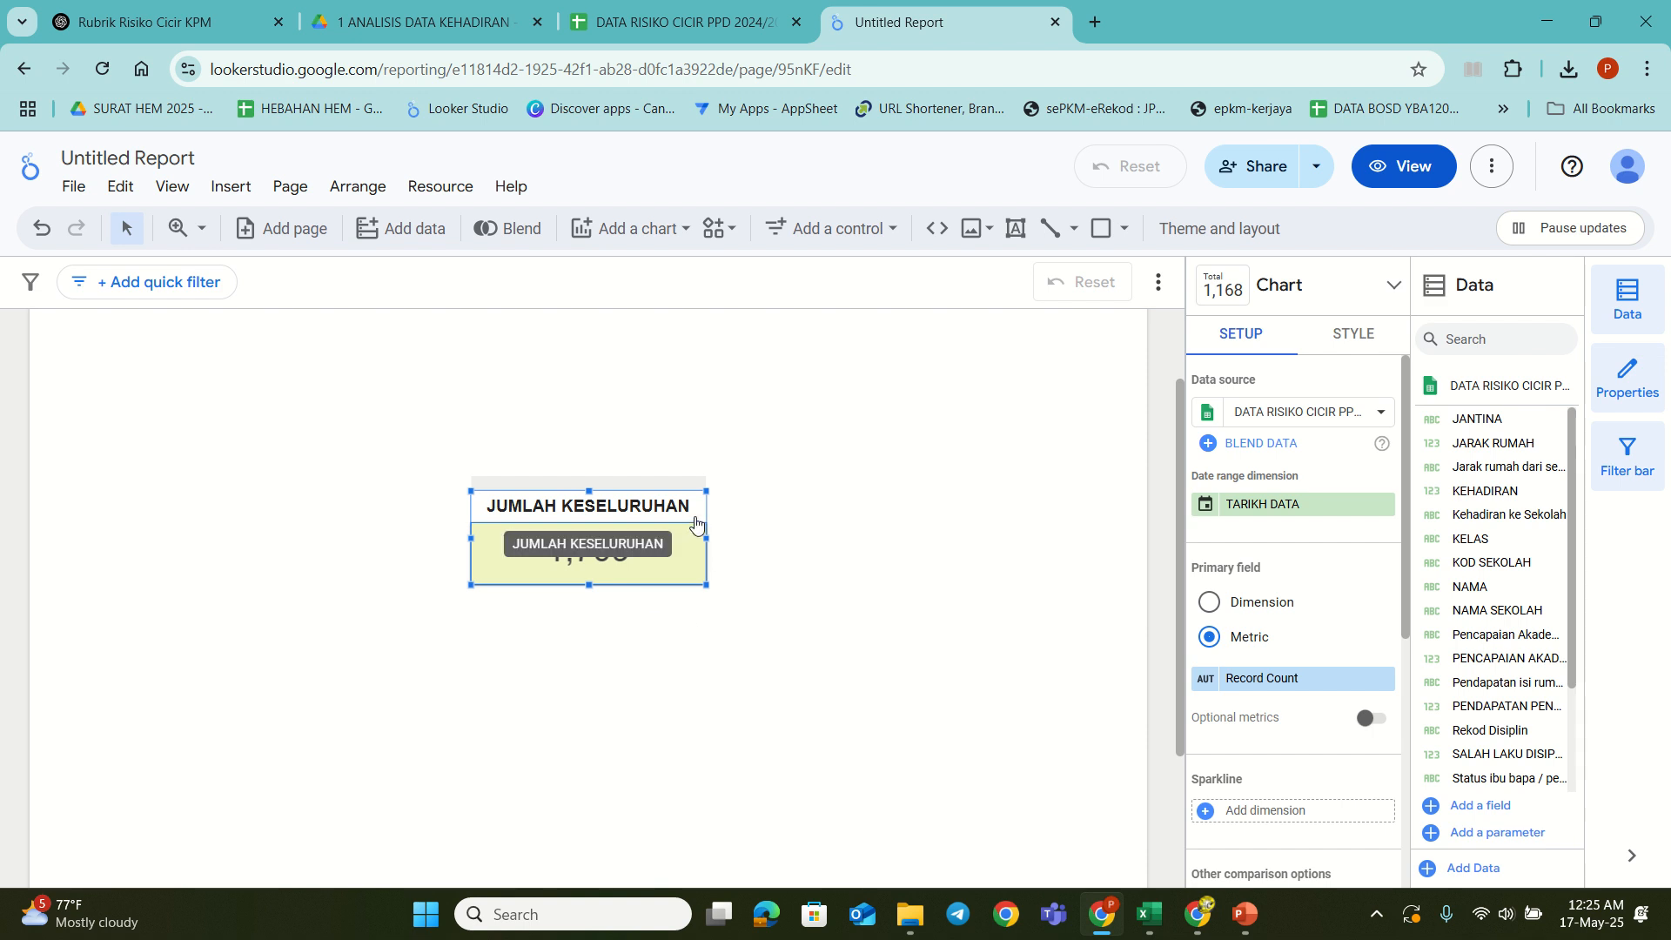
click(691, 628)
click(675, 566)
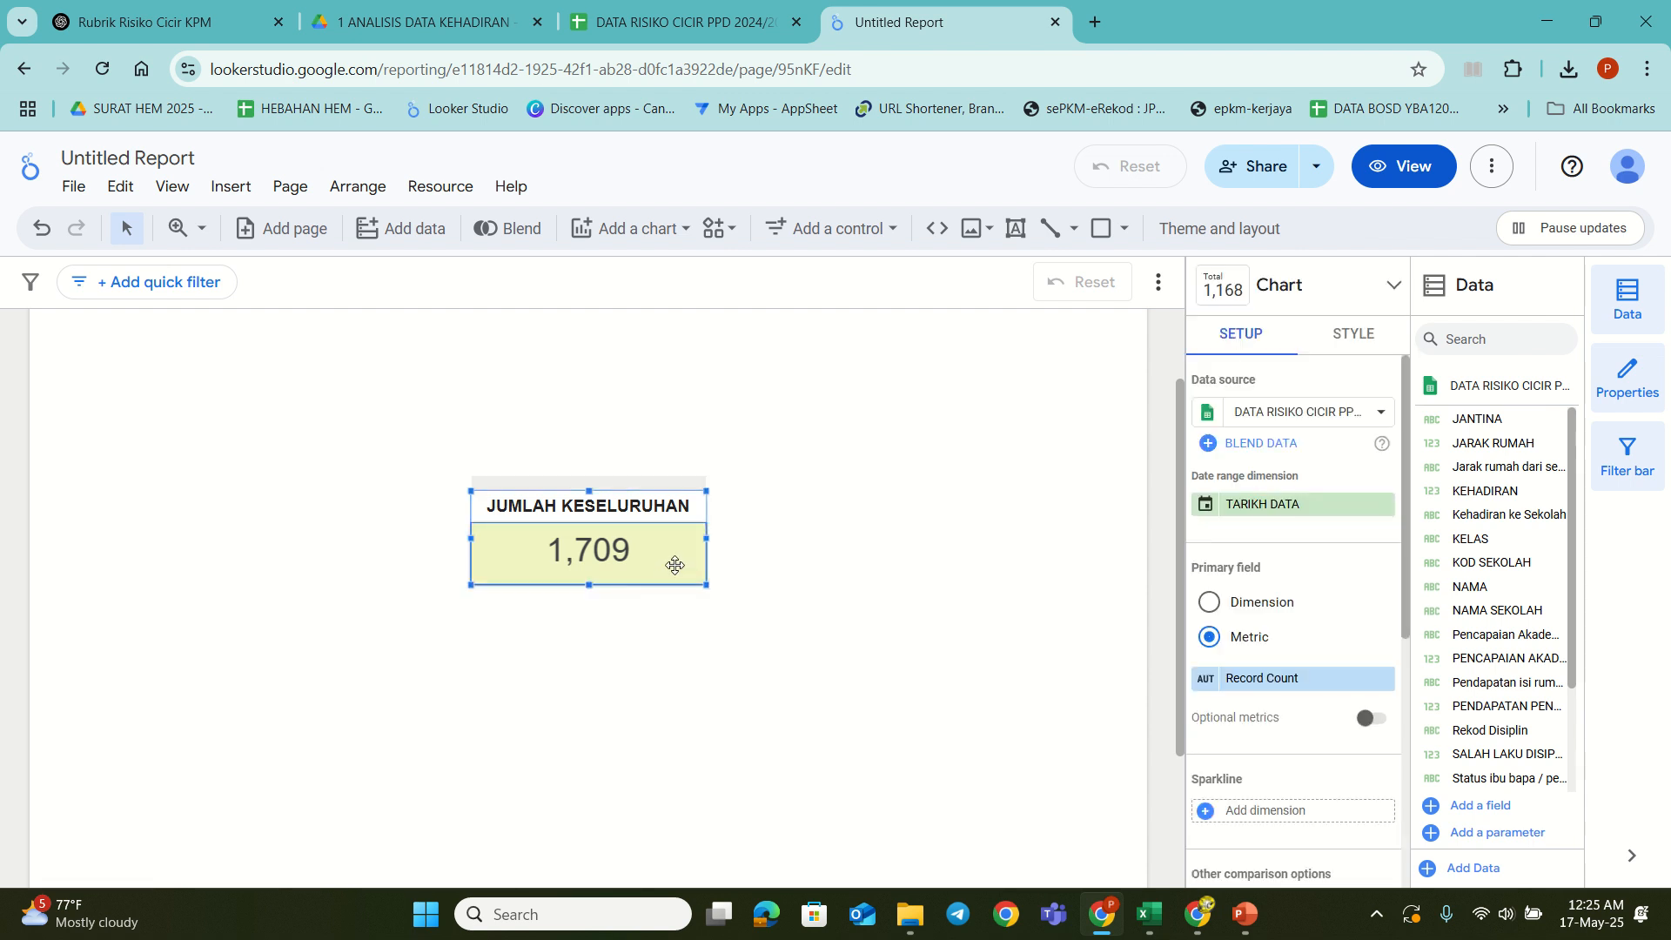
right_click(675, 565)
click(718, 353)
right_click(849, 635)
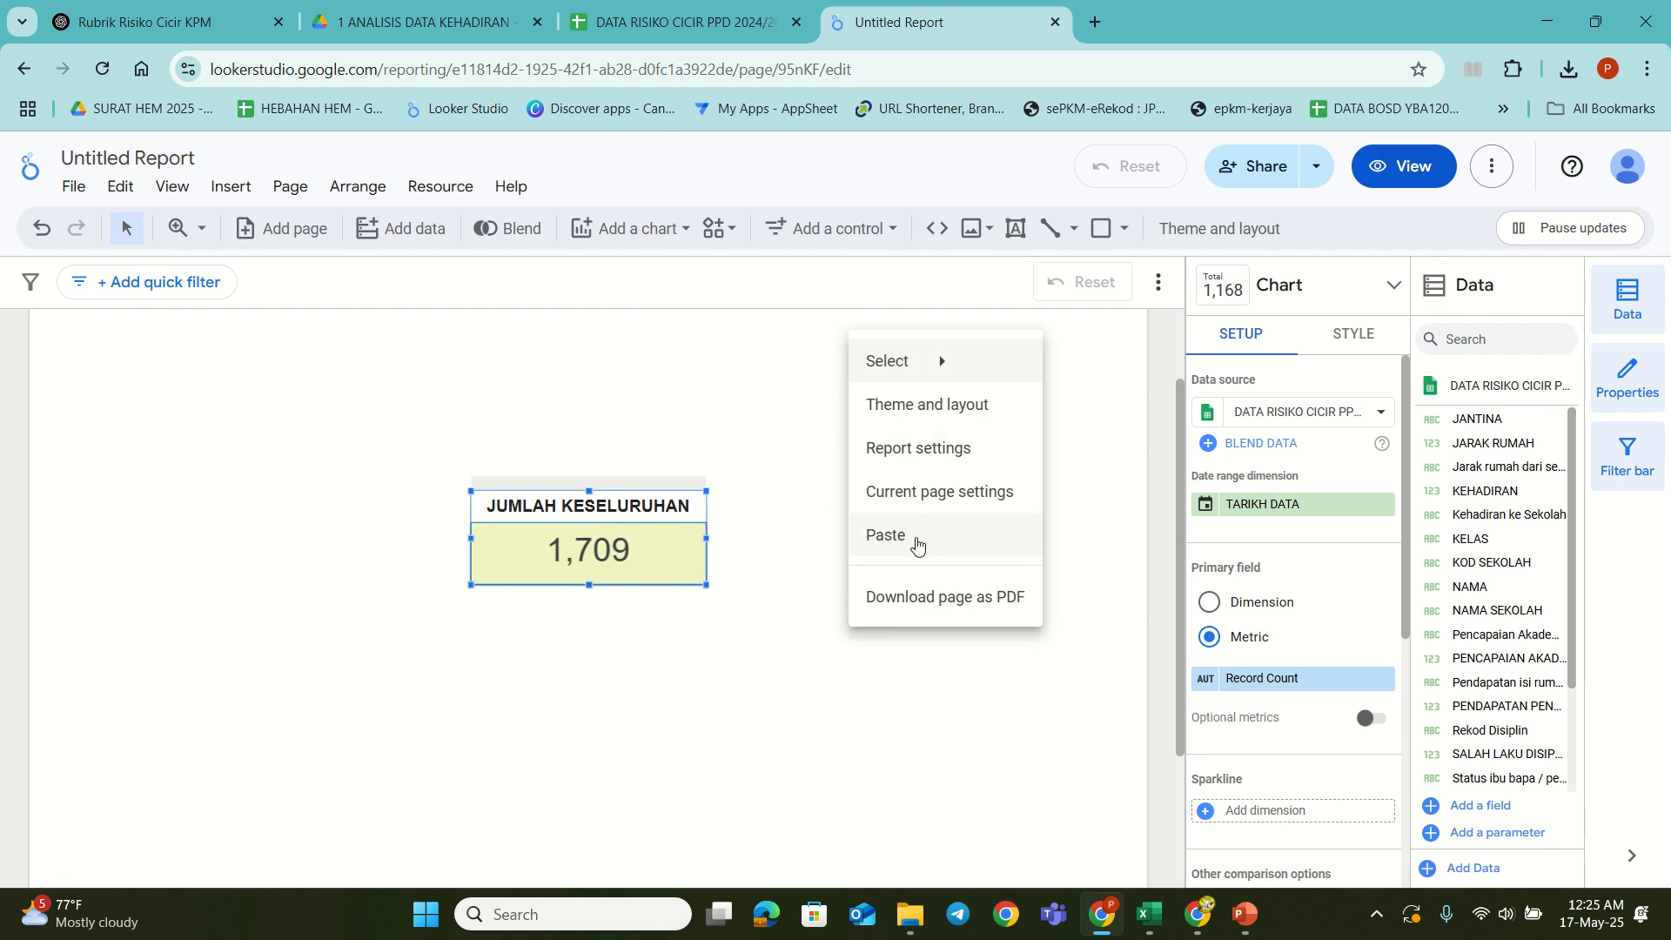
click(917, 545)
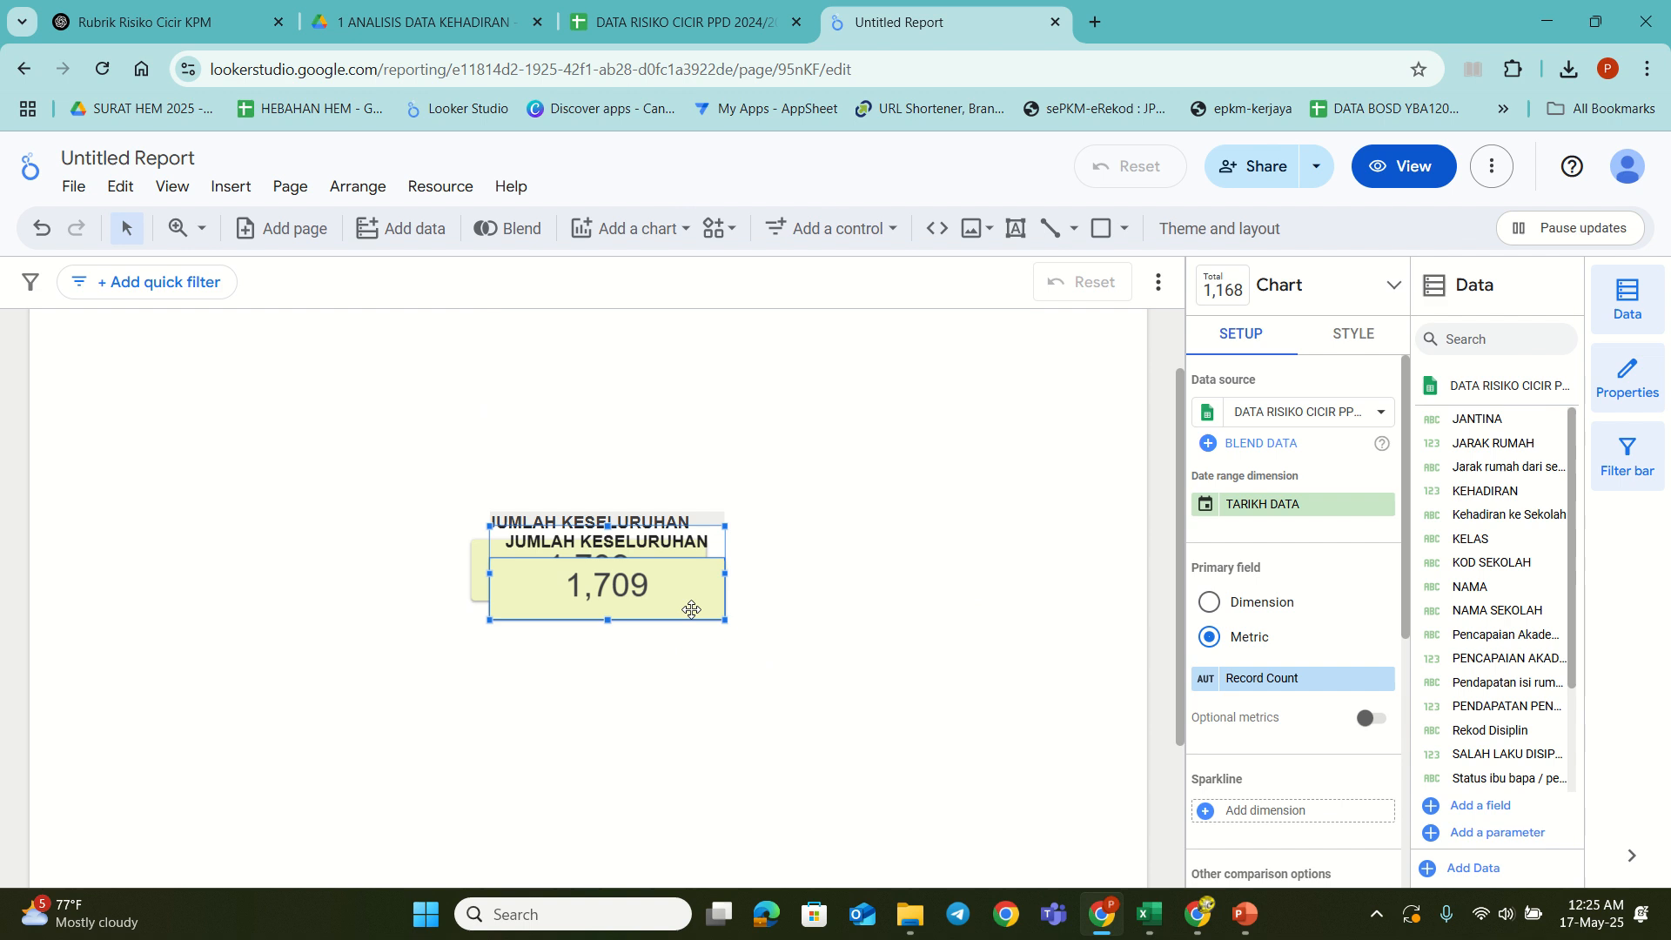
drag(692, 609, 991, 672)
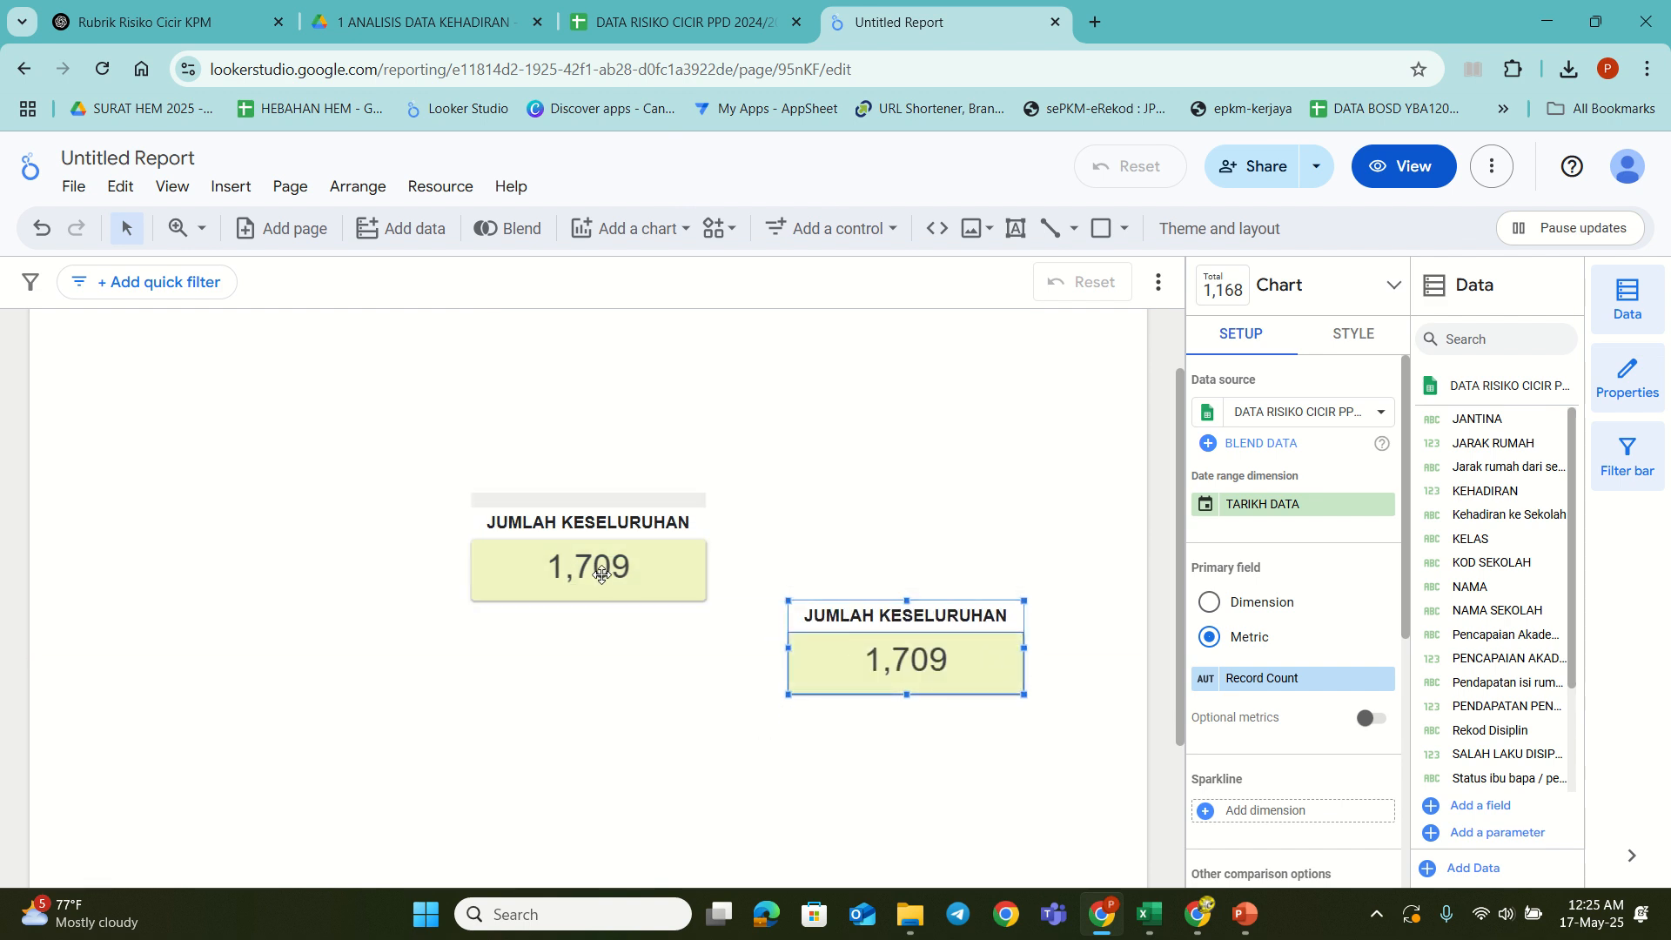
Step: Duplicate the central JUMLAH KESELURUHAN scorecard and place the copy to its left, level with the right-hand copy
right_click(600, 572)
mouse_move(631, 588)
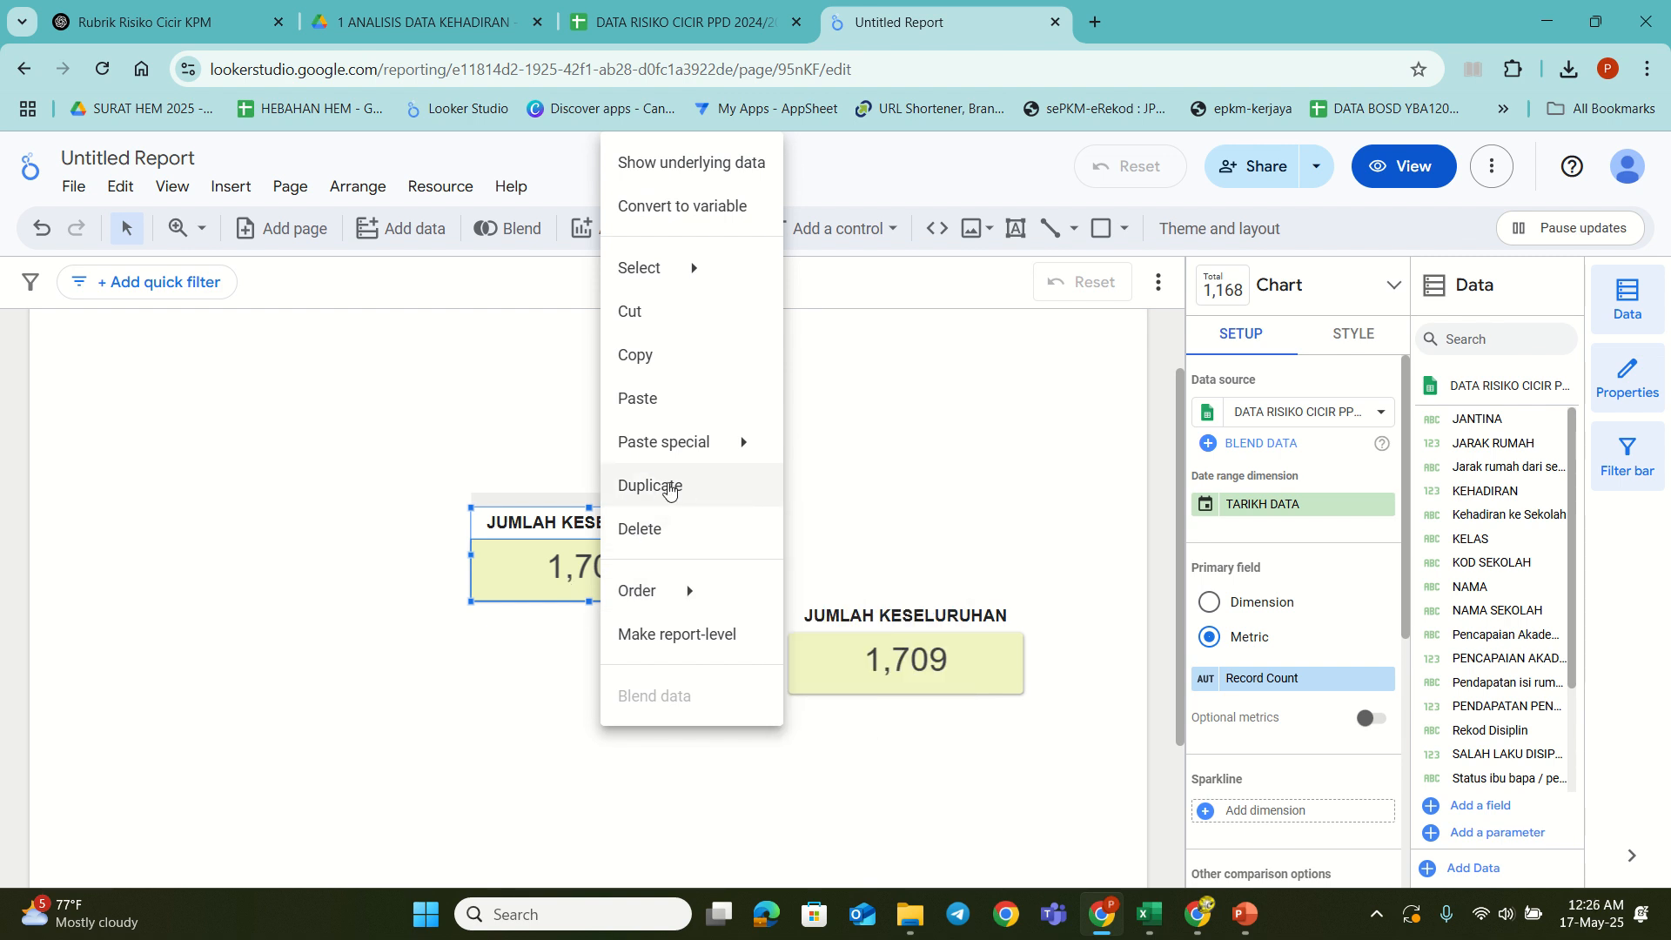
click(669, 488)
scroll(664, 516, down, 3)
drag(645, 392, 372, 466)
click(533, 560)
click(791, 597)
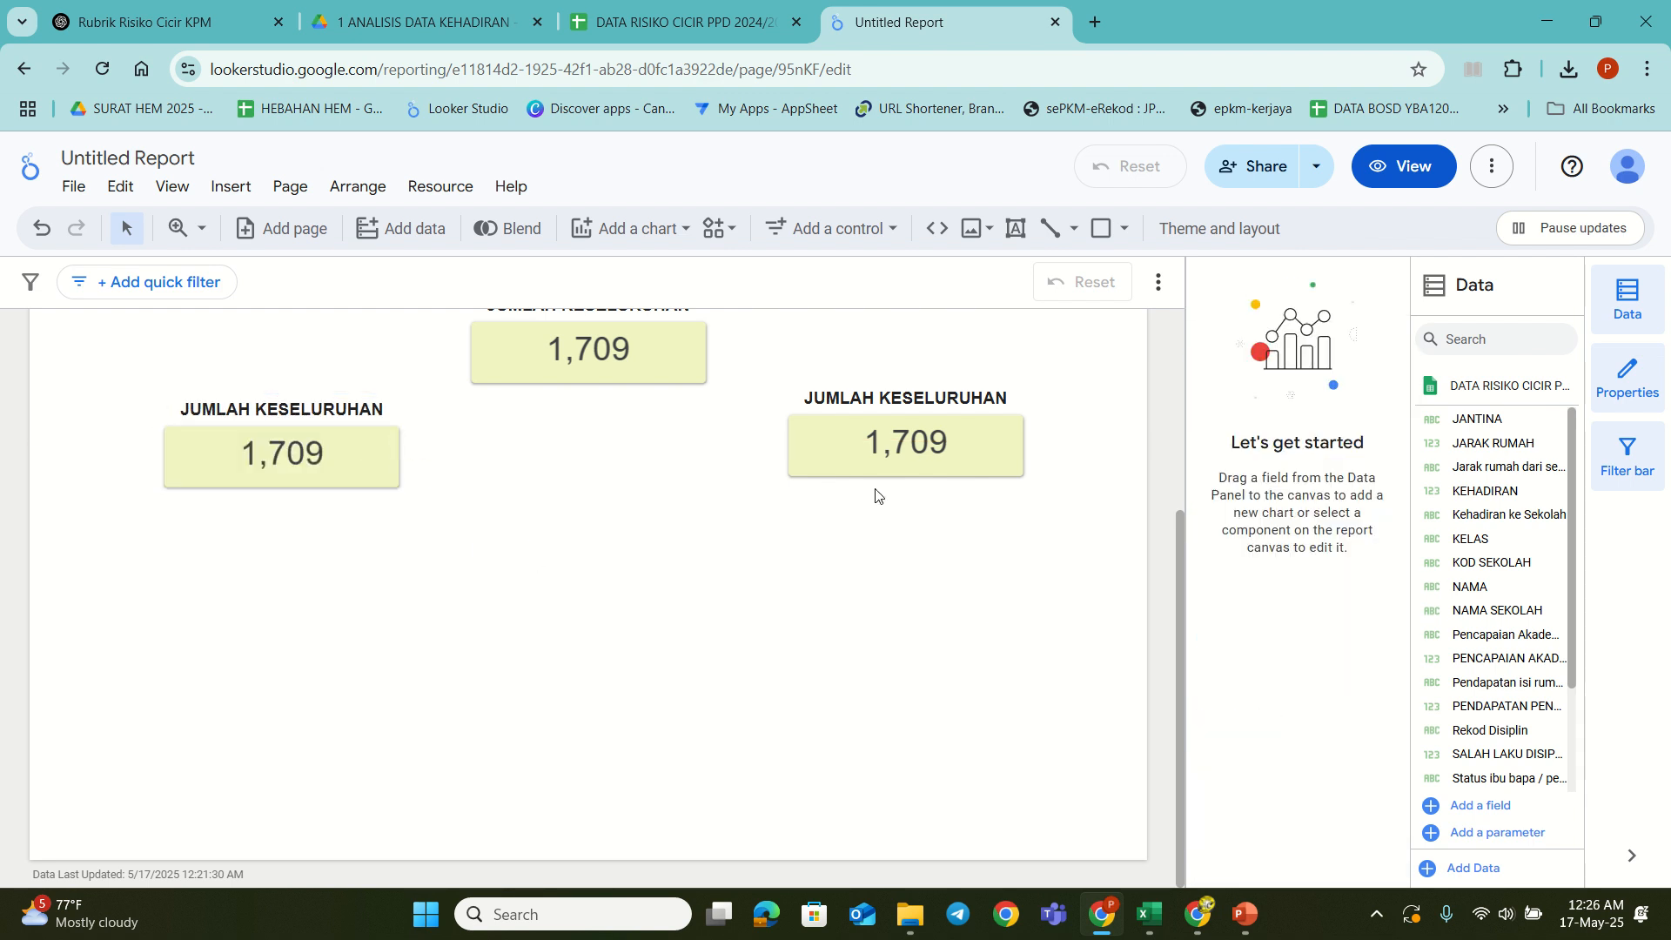
scroll(731, 642, up, 3)
drag(316, 694, 317, 680)
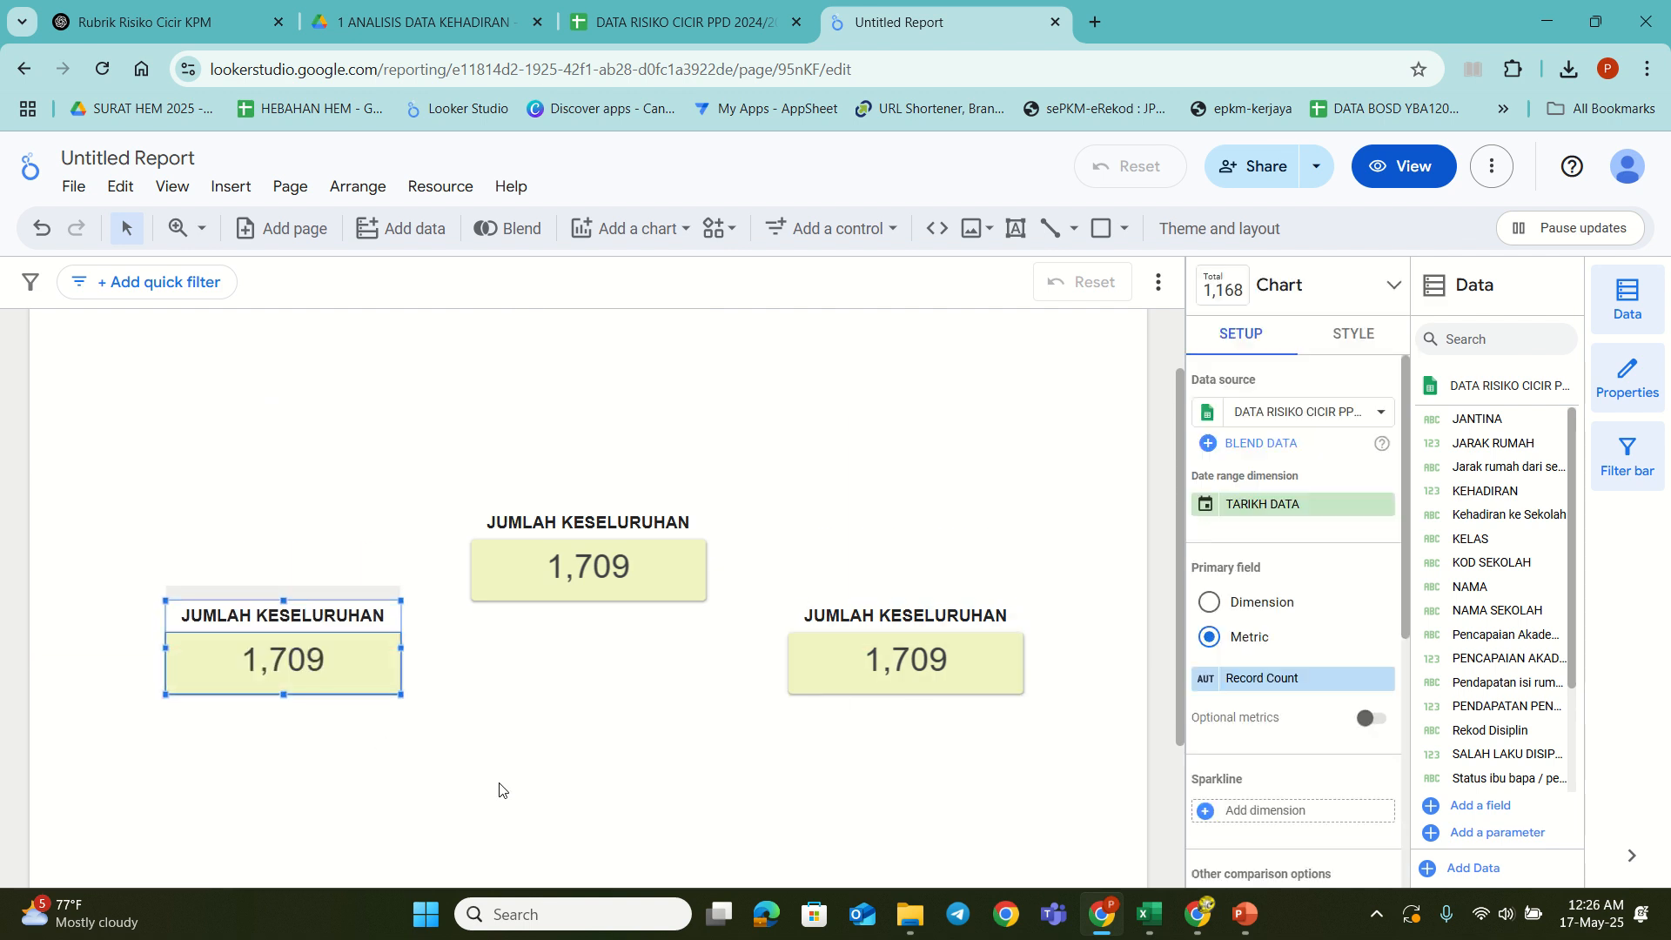
click(610, 670)
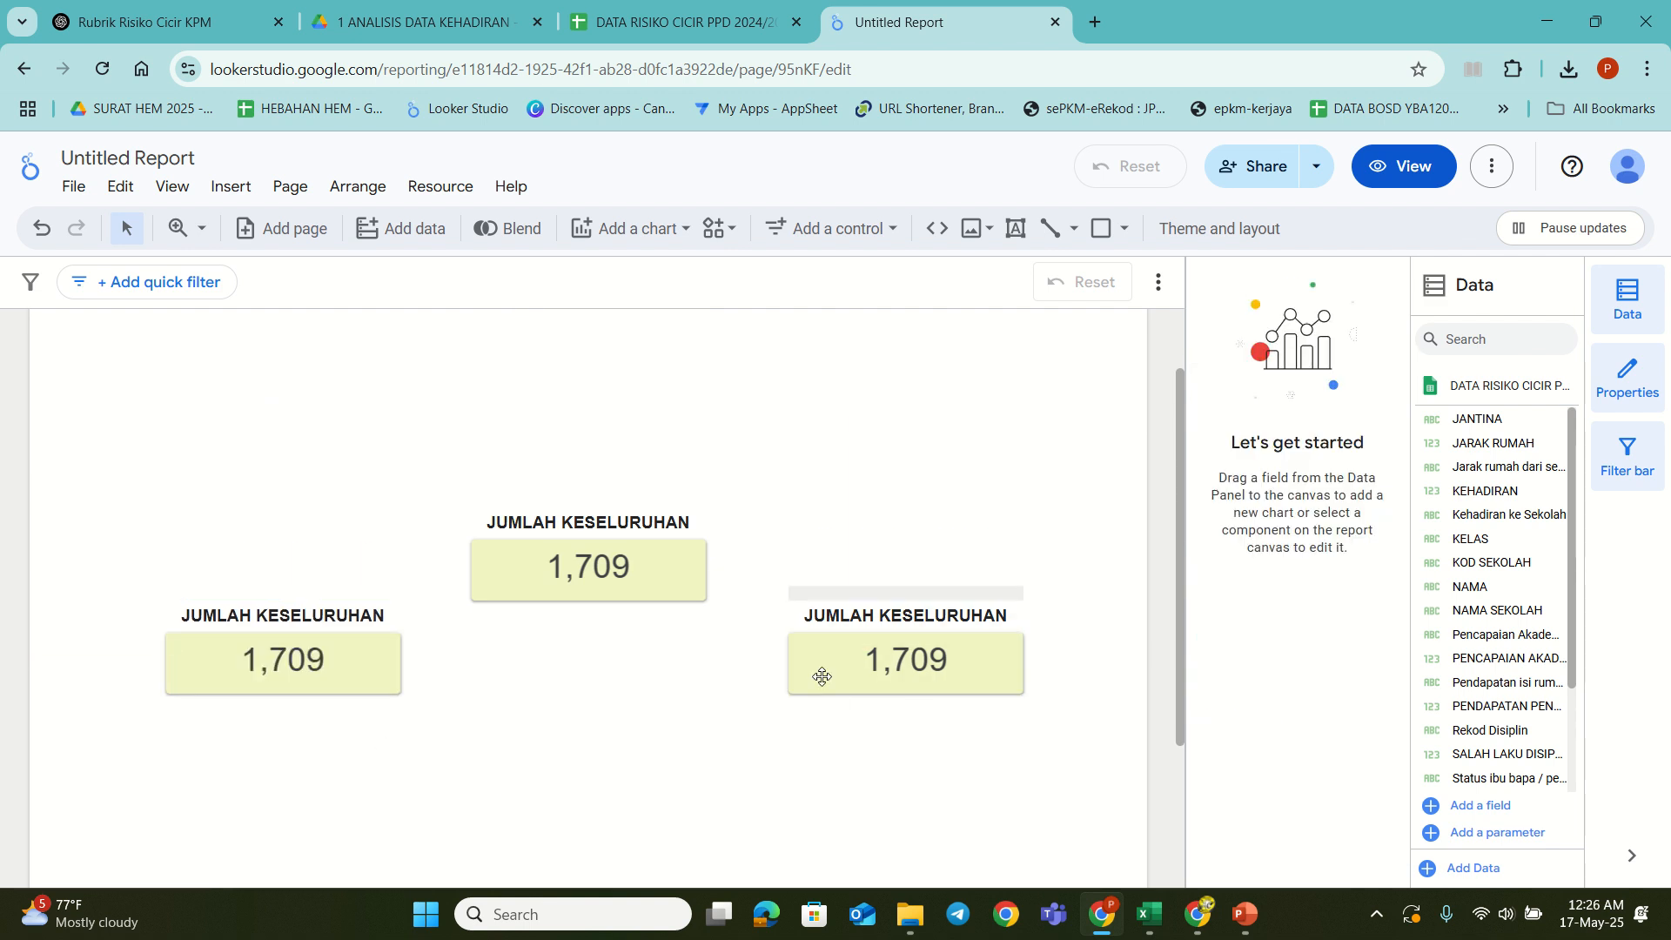
Step: Change the title of the left-hand JUMLAH KESELURUHAN scorecard to JUMLAH LELAKI
click(281, 650)
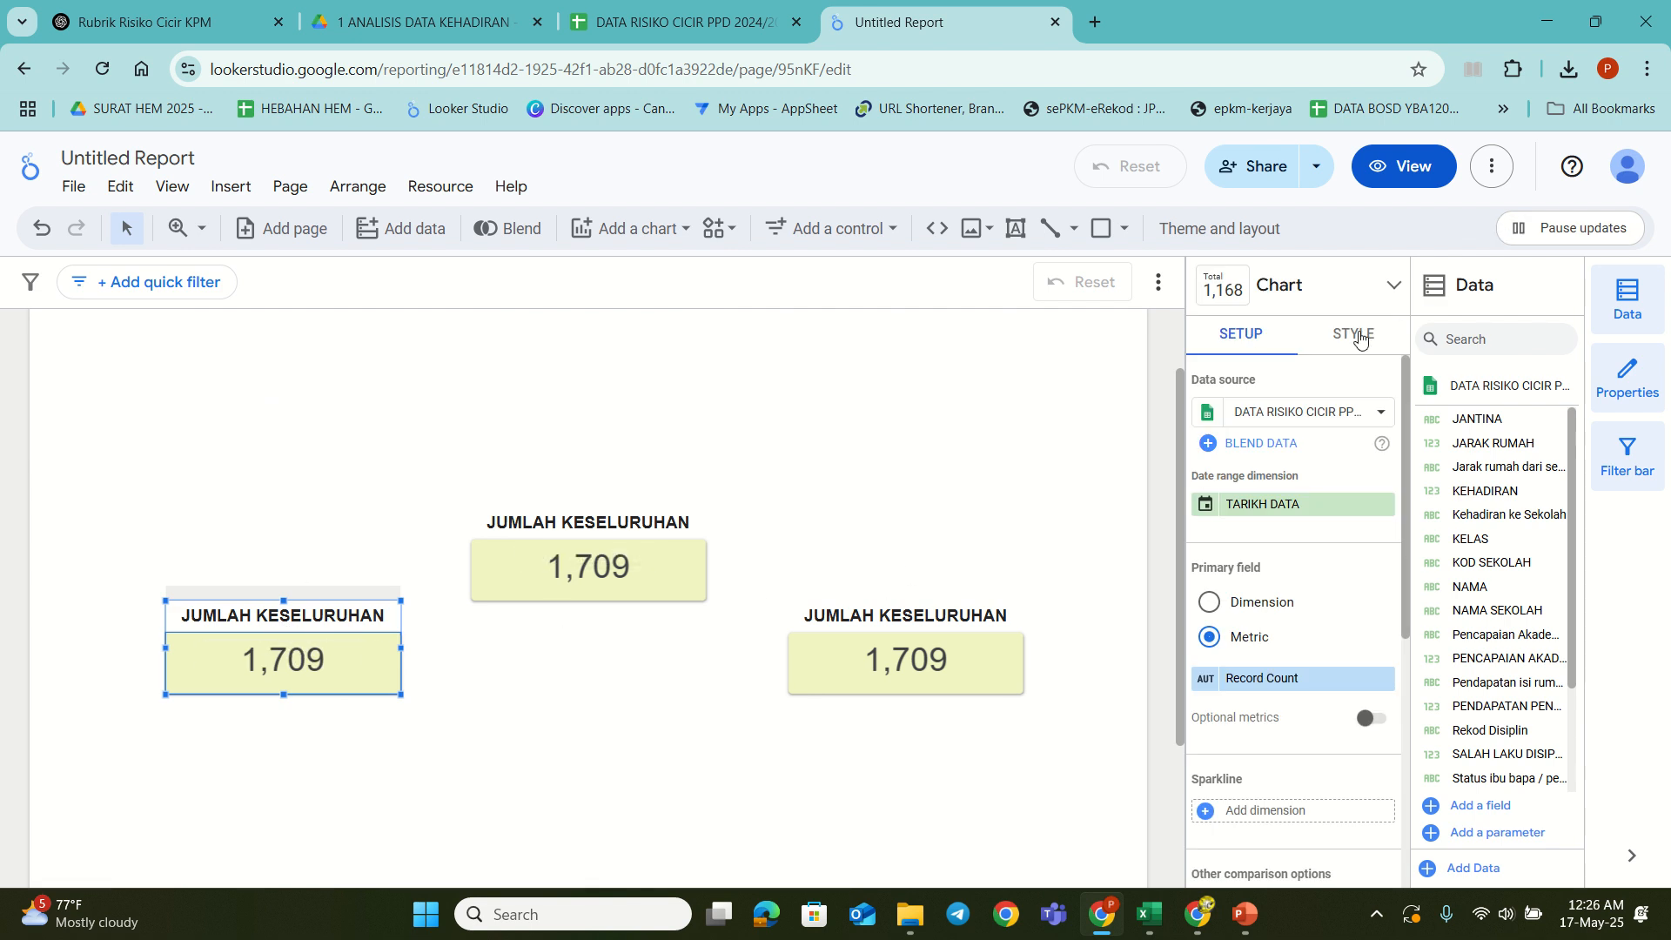
click(1361, 339)
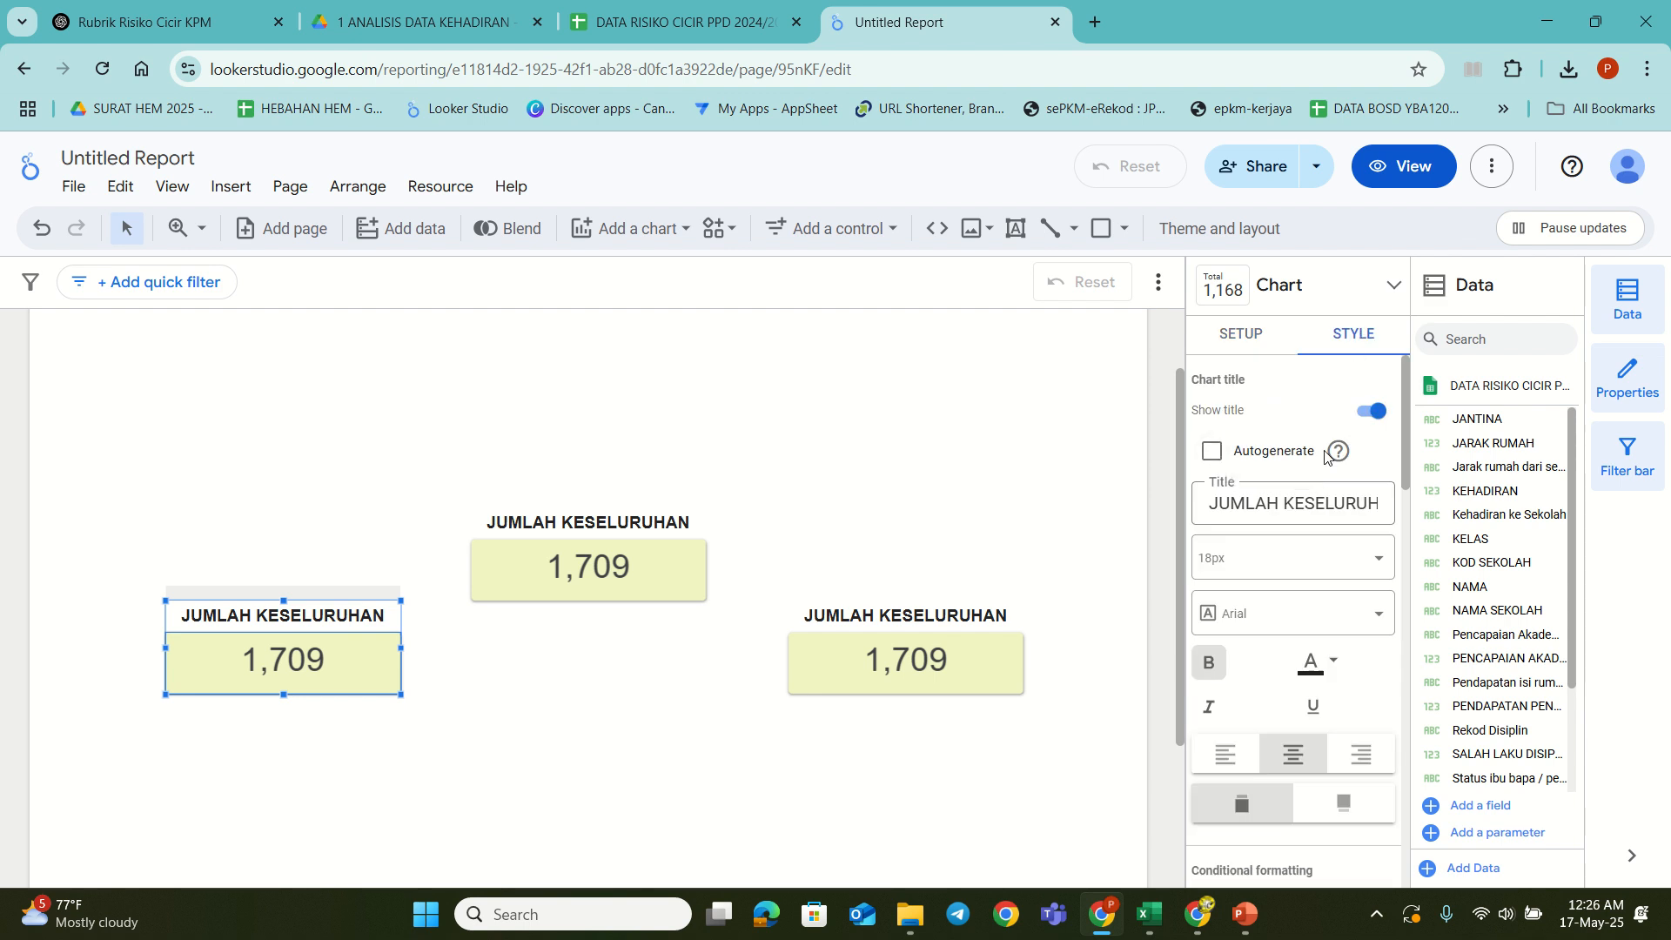
click(1300, 505)
double_click(1314, 507)
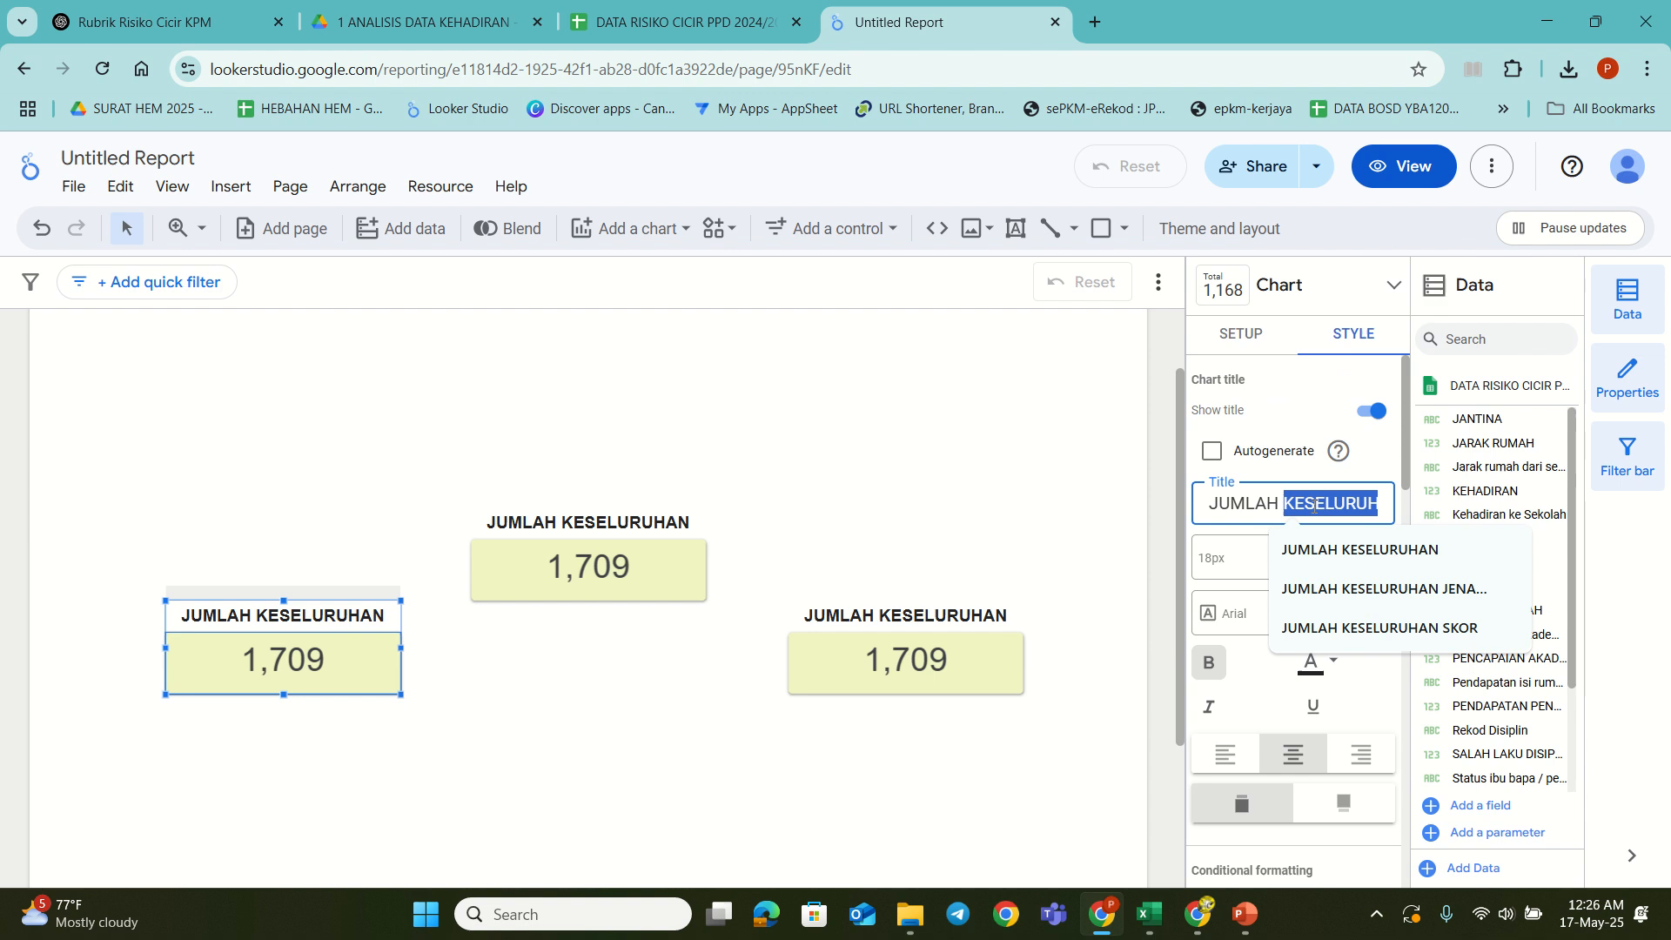
text(LELAKI)
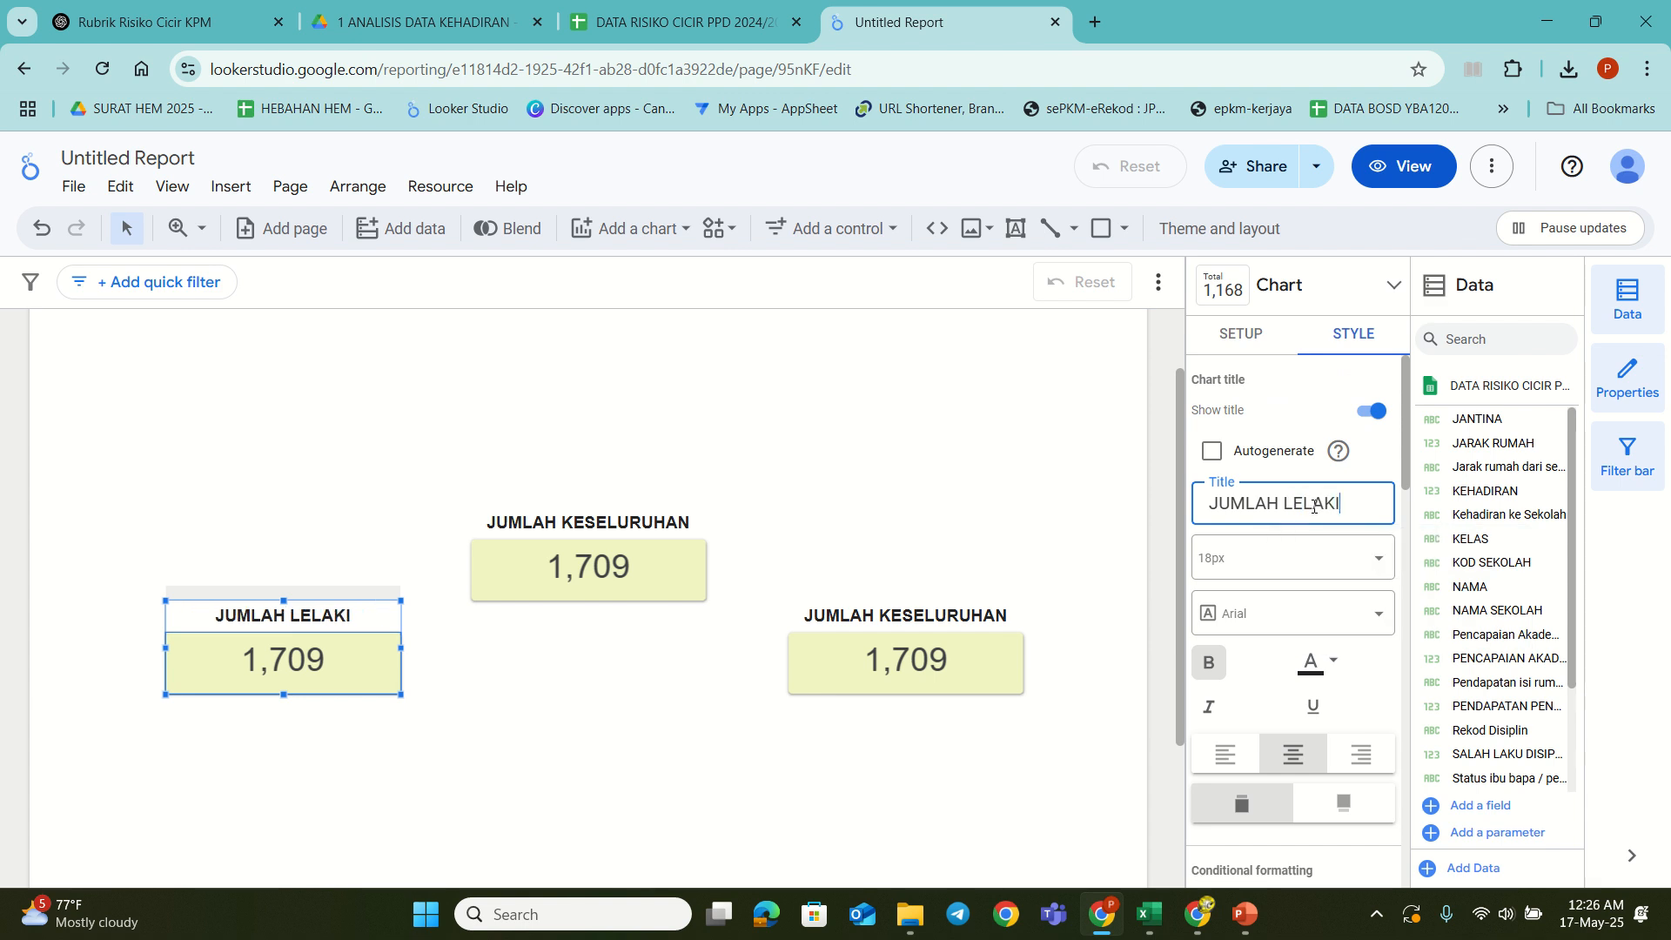
key(Tab)
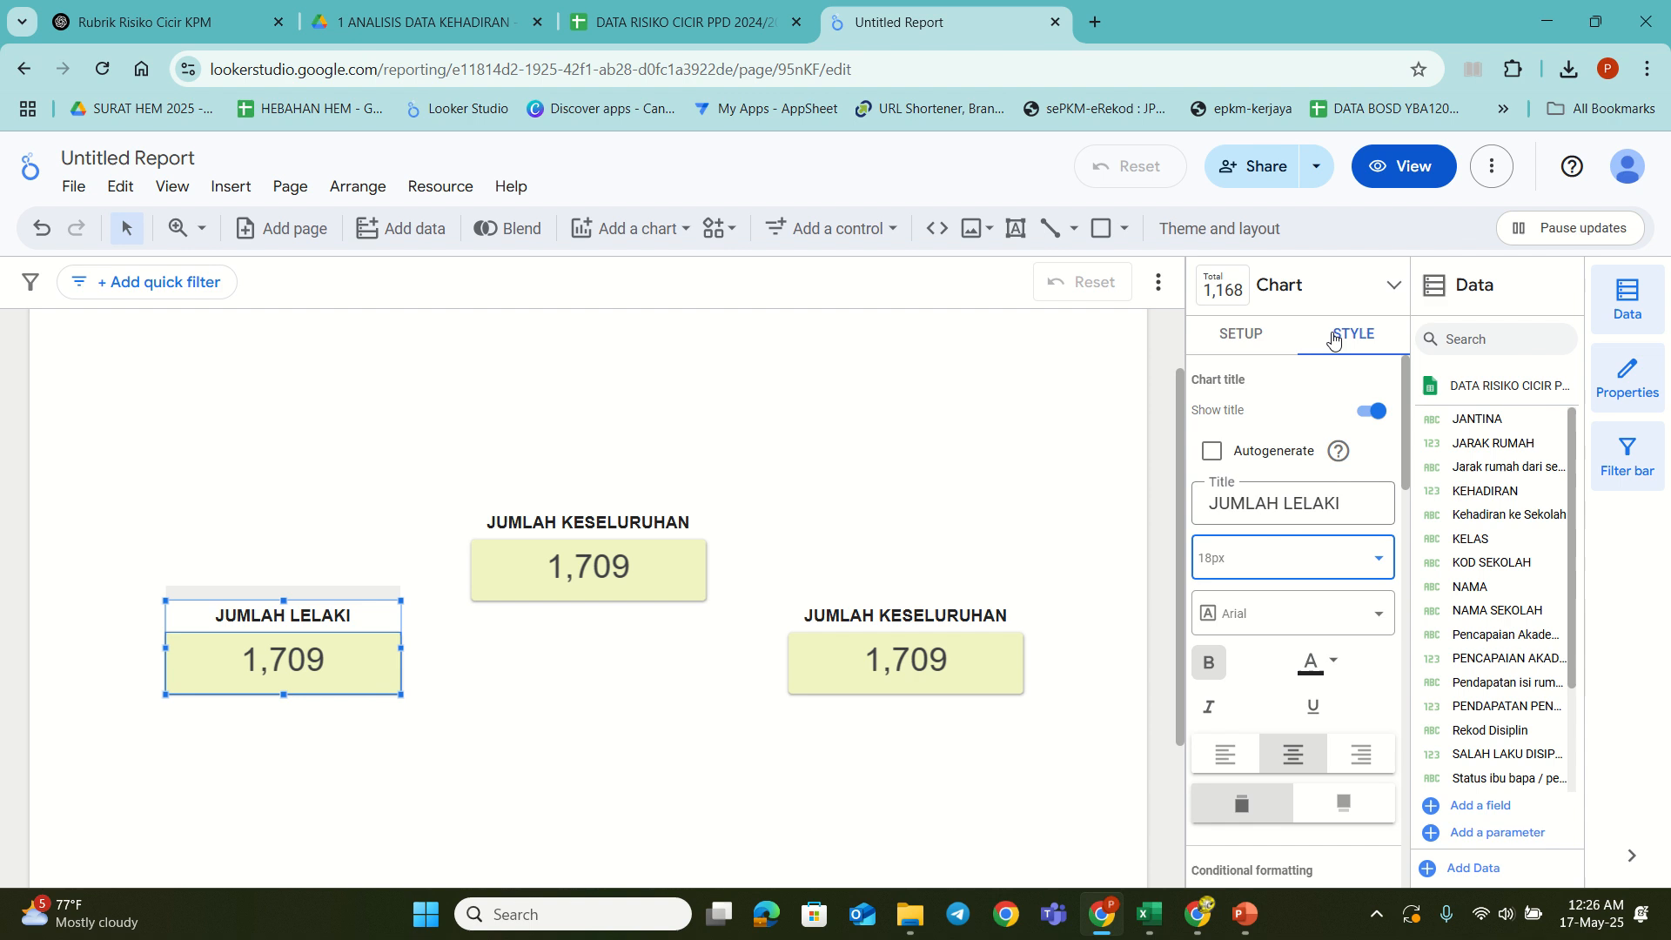
Step: Give the JUMLAH LELAKI scorecard a pale green background
click(1253, 340)
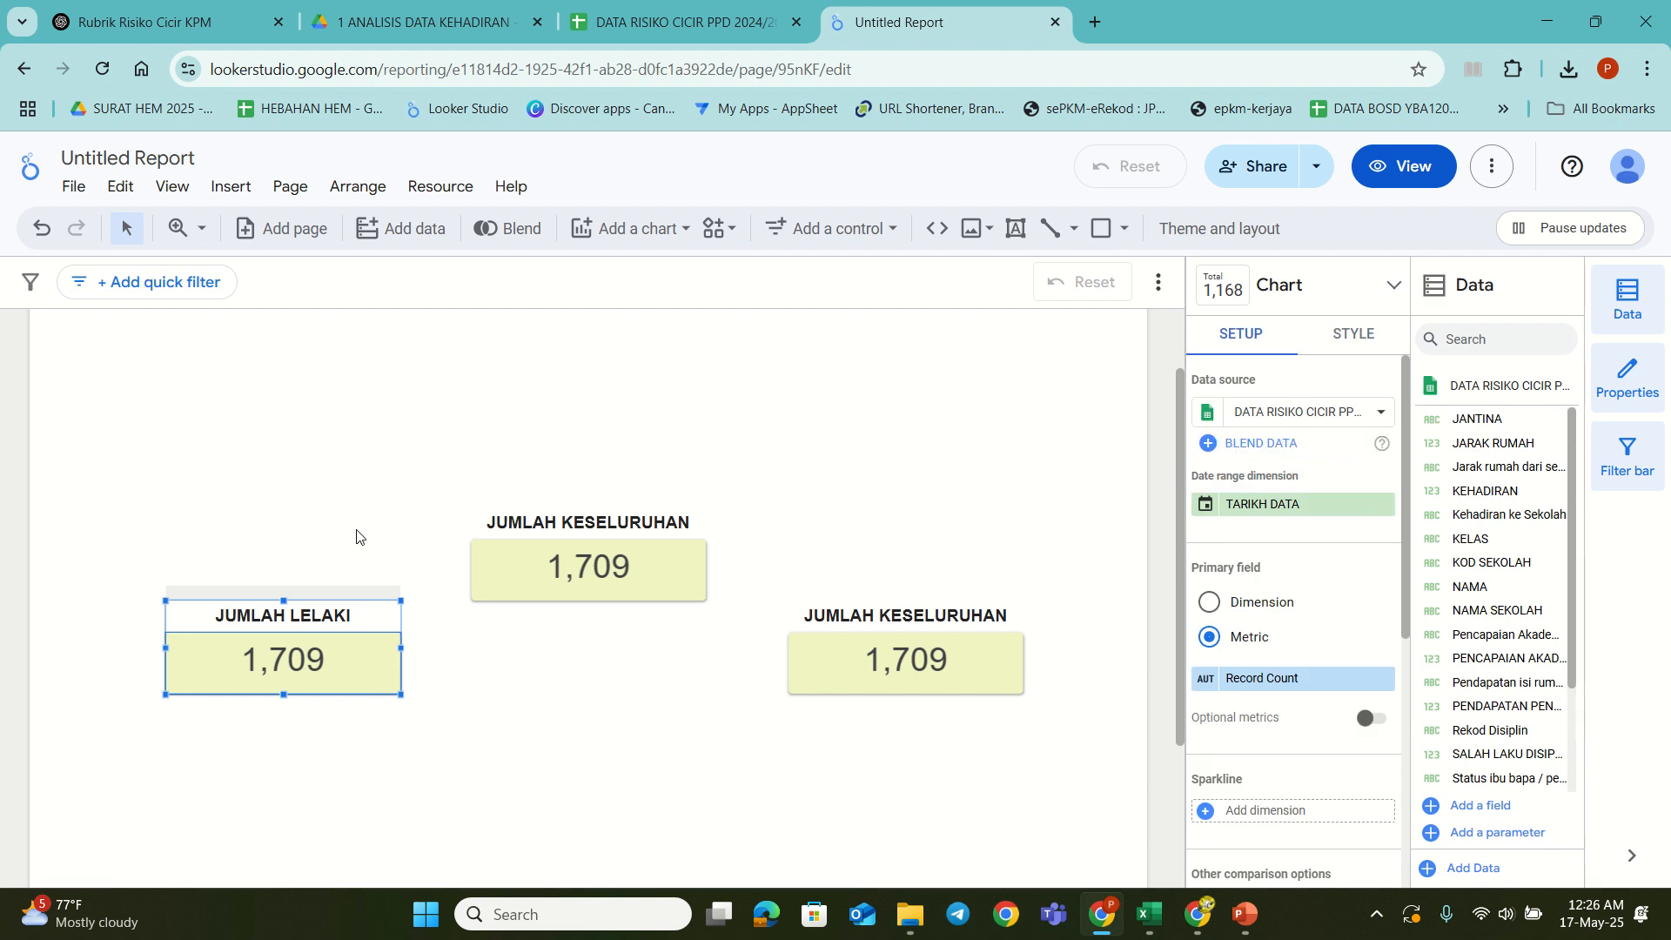
click(1332, 340)
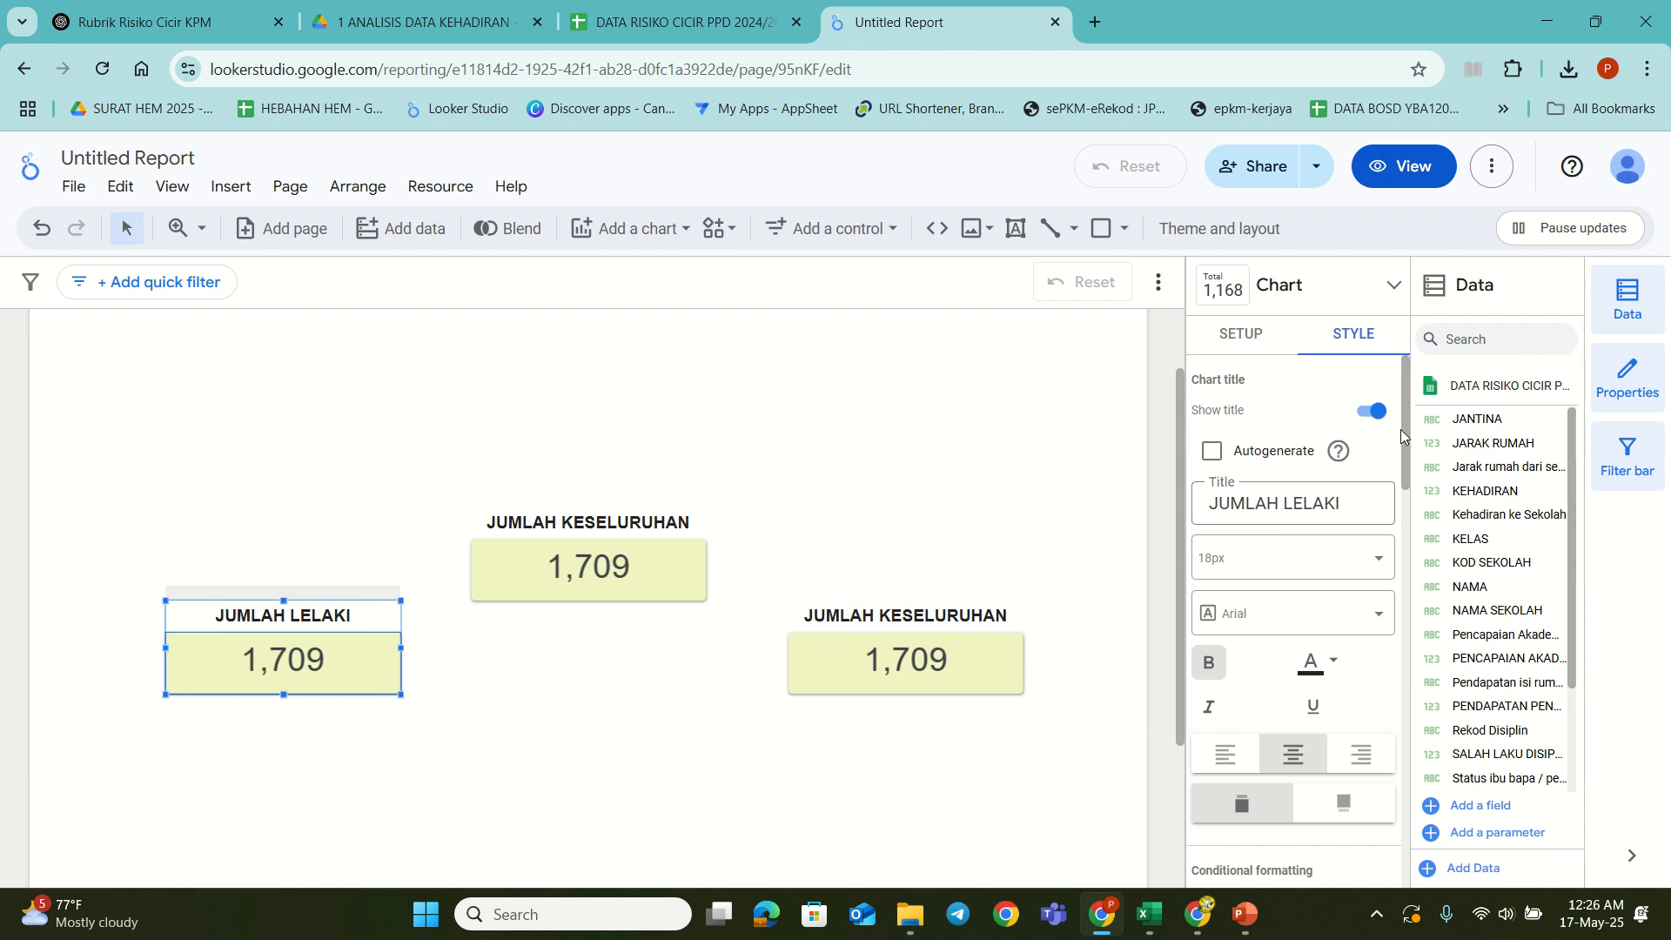
drag(1403, 431, 1397, 827)
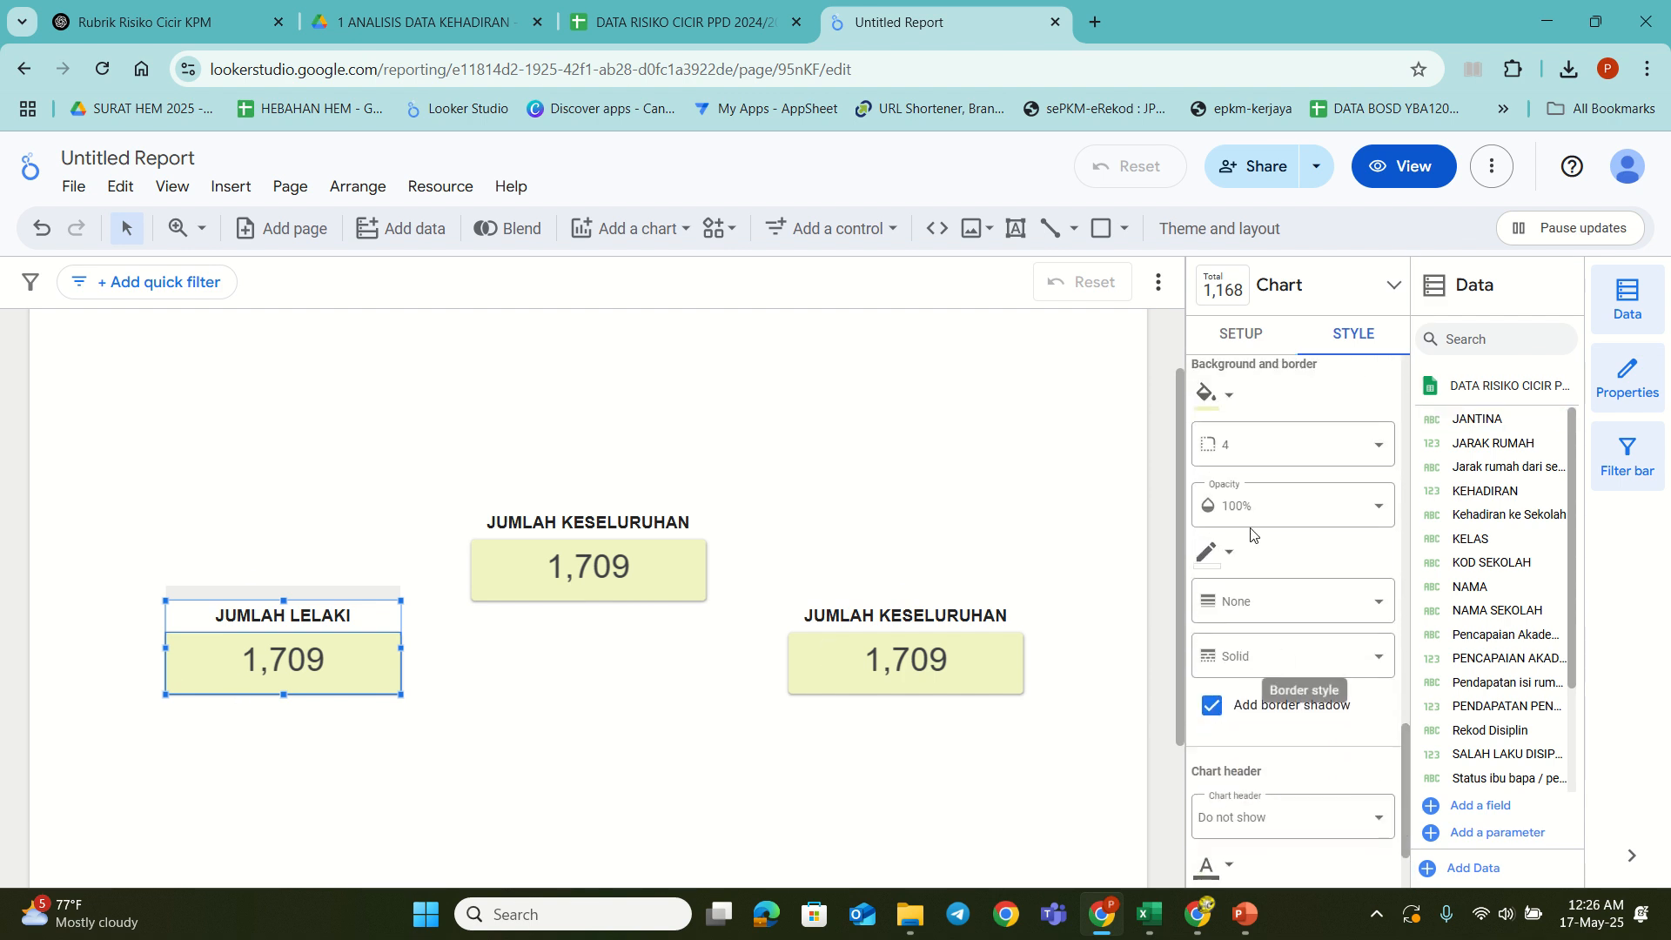
click(1212, 403)
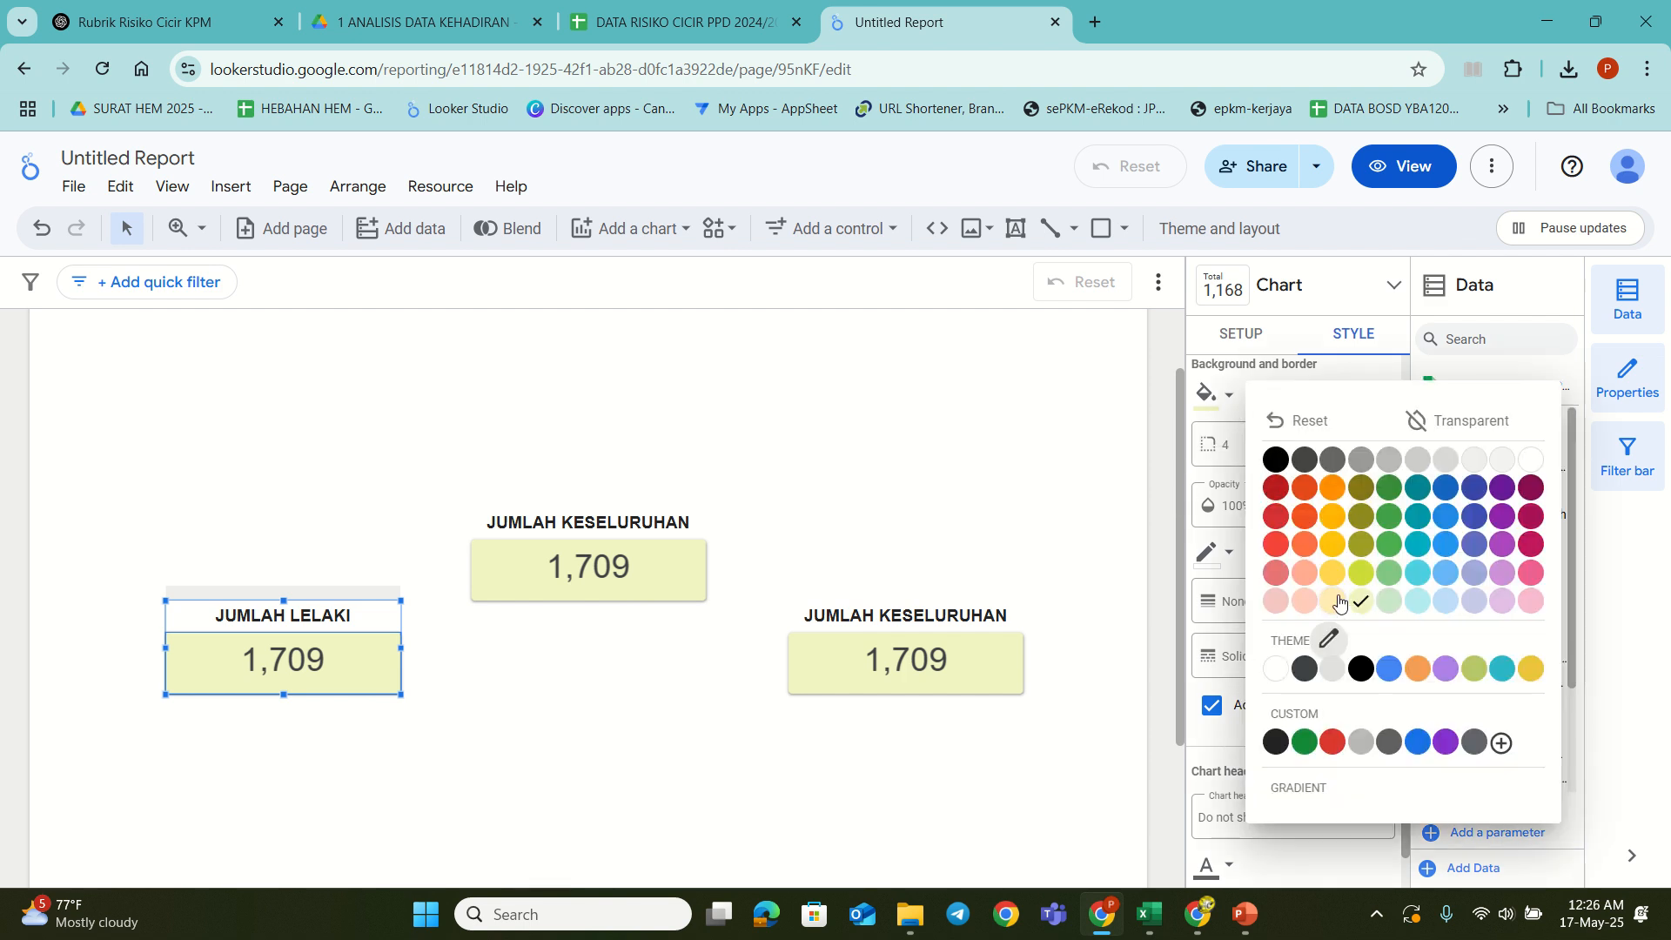
click(1395, 607)
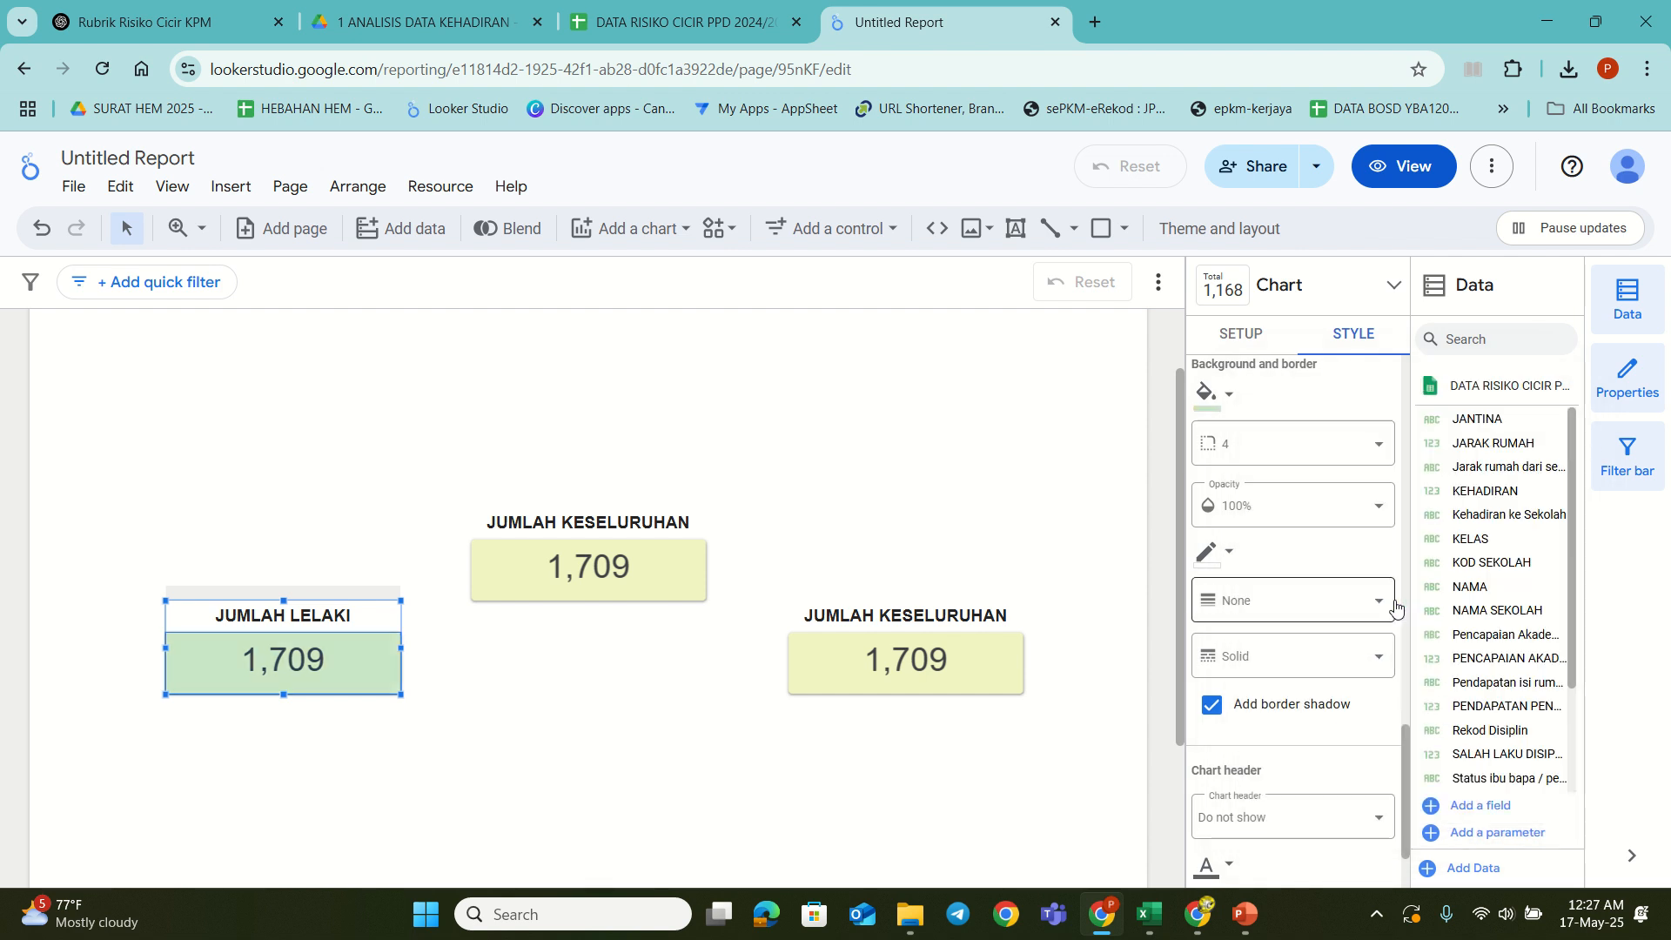
Step: Change the title of the right-hand JUMLAH KESELURUHAN scorecard to JUMLAH PEREMPUAN
click(977, 663)
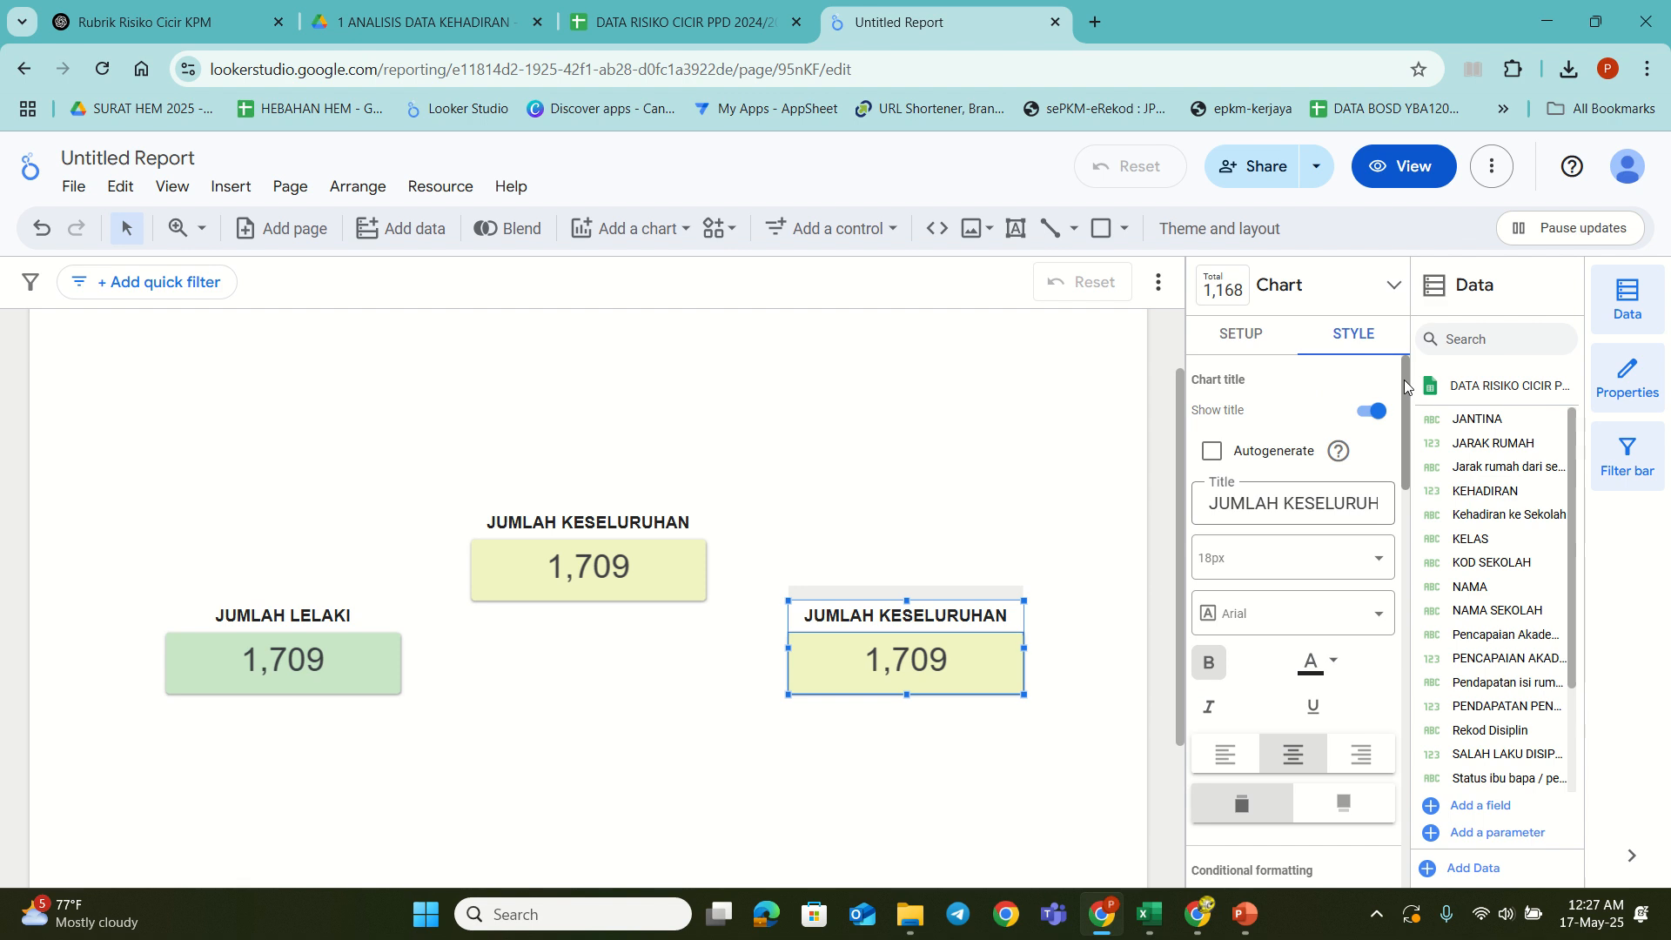
scroll(1392, 390, down, 5)
scroll(1390, 392, up, 3)
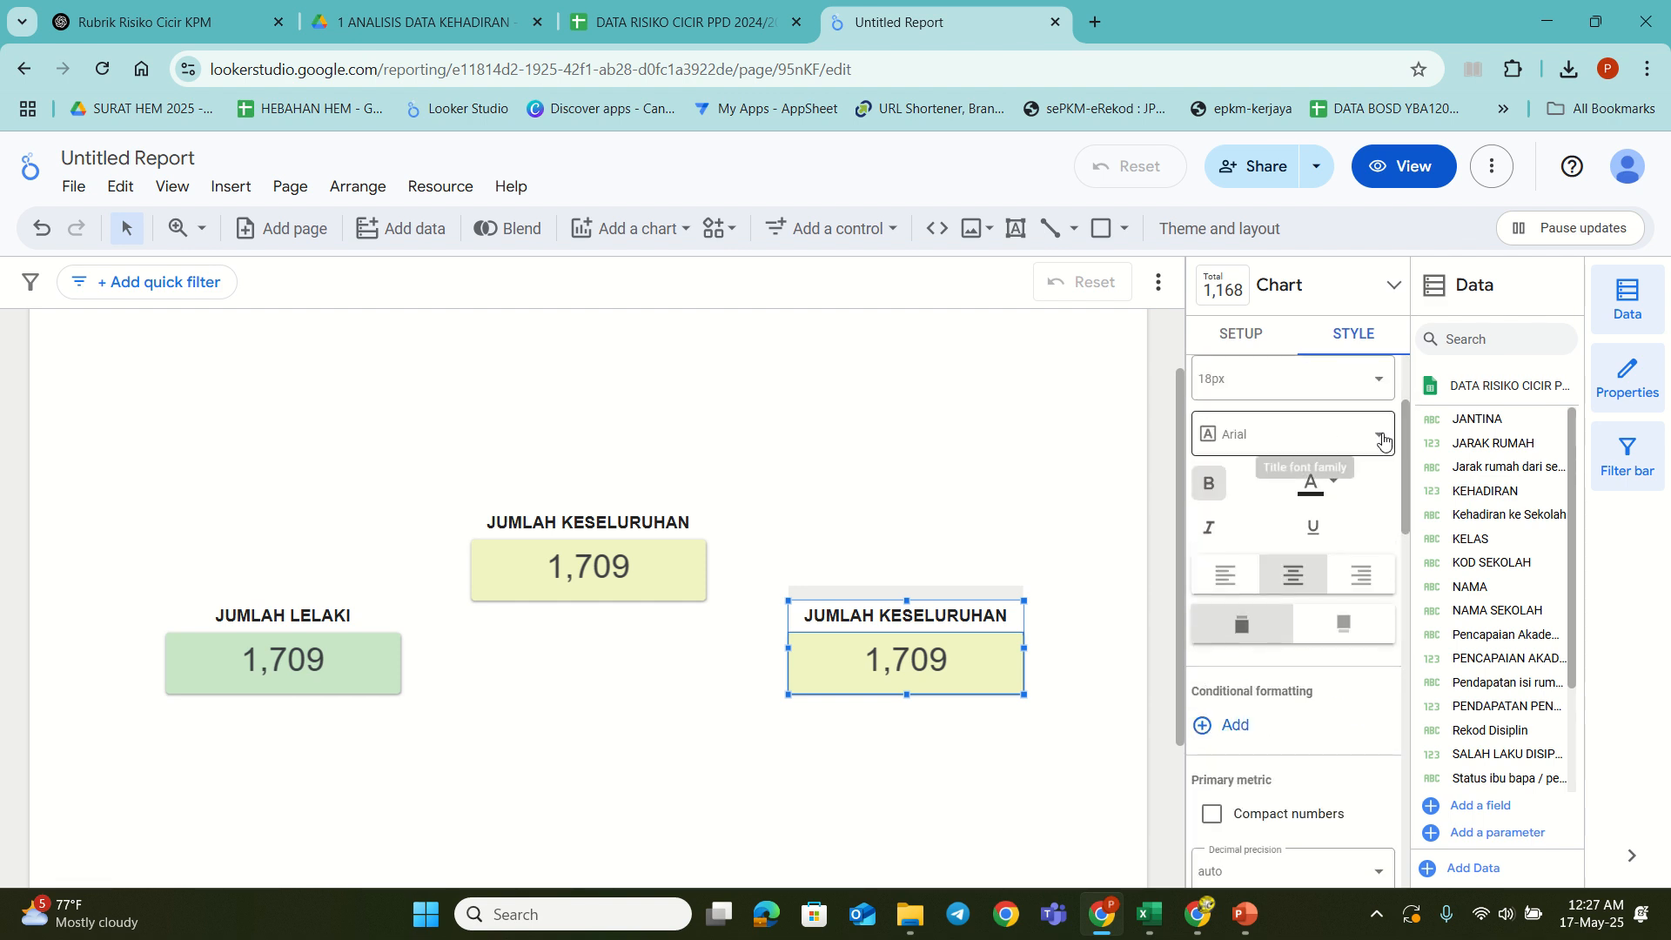
scroll(1402, 453, up, 2)
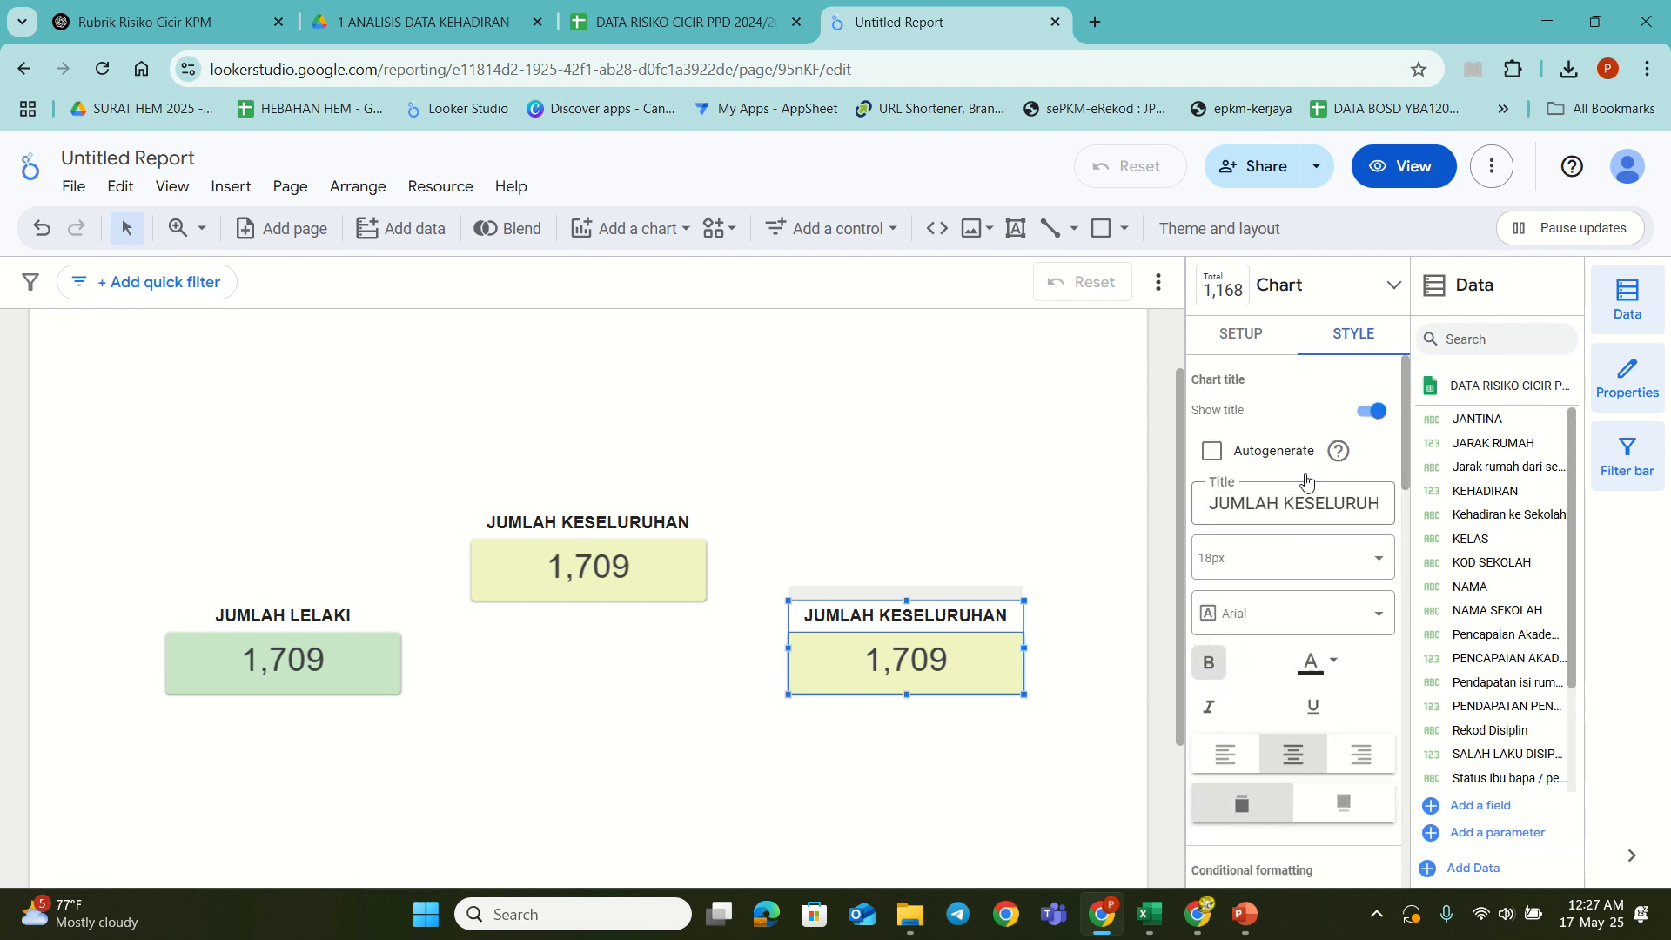
click(1319, 503)
double_click(1327, 502)
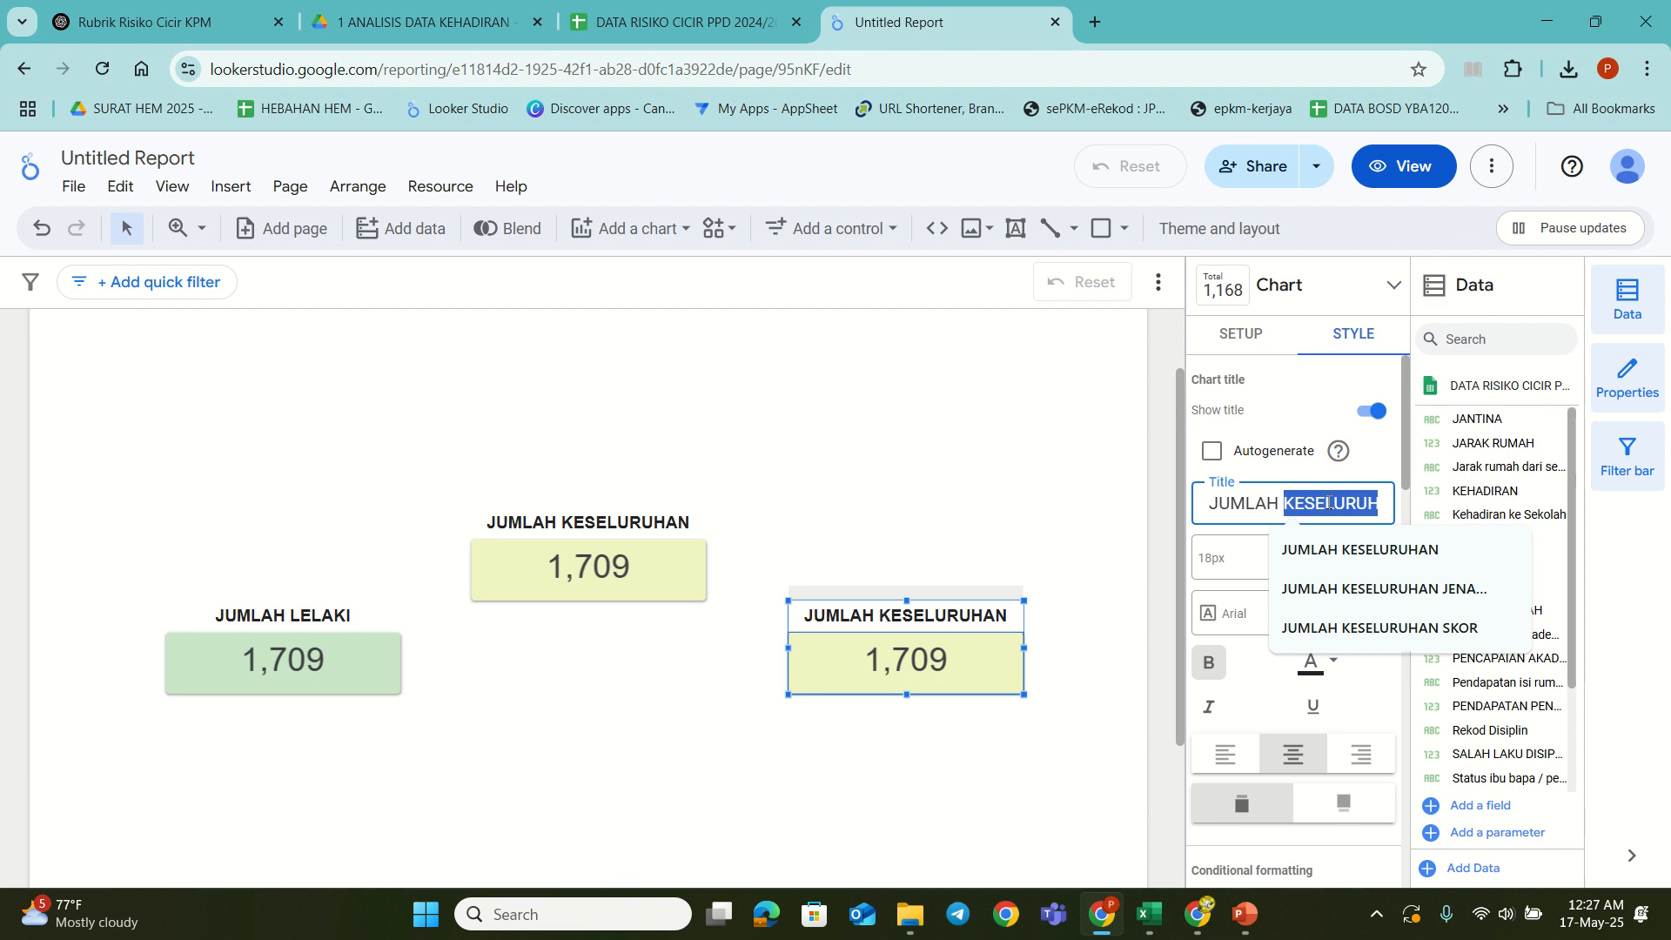
text(PEREMPUAN)
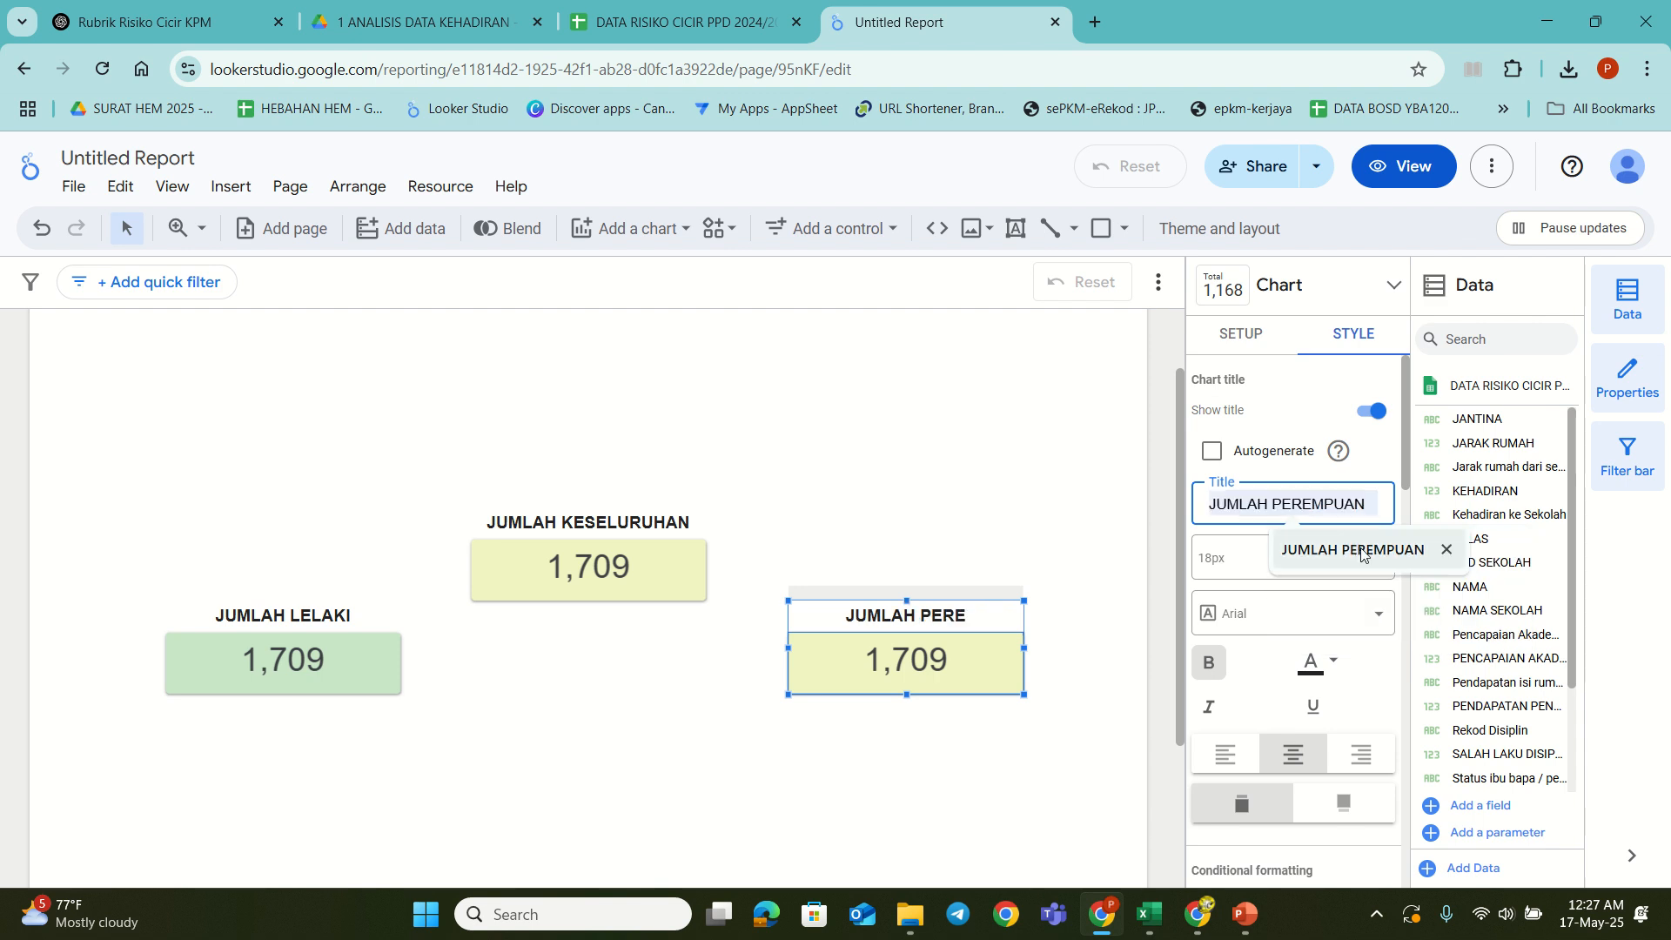
click(1348, 548)
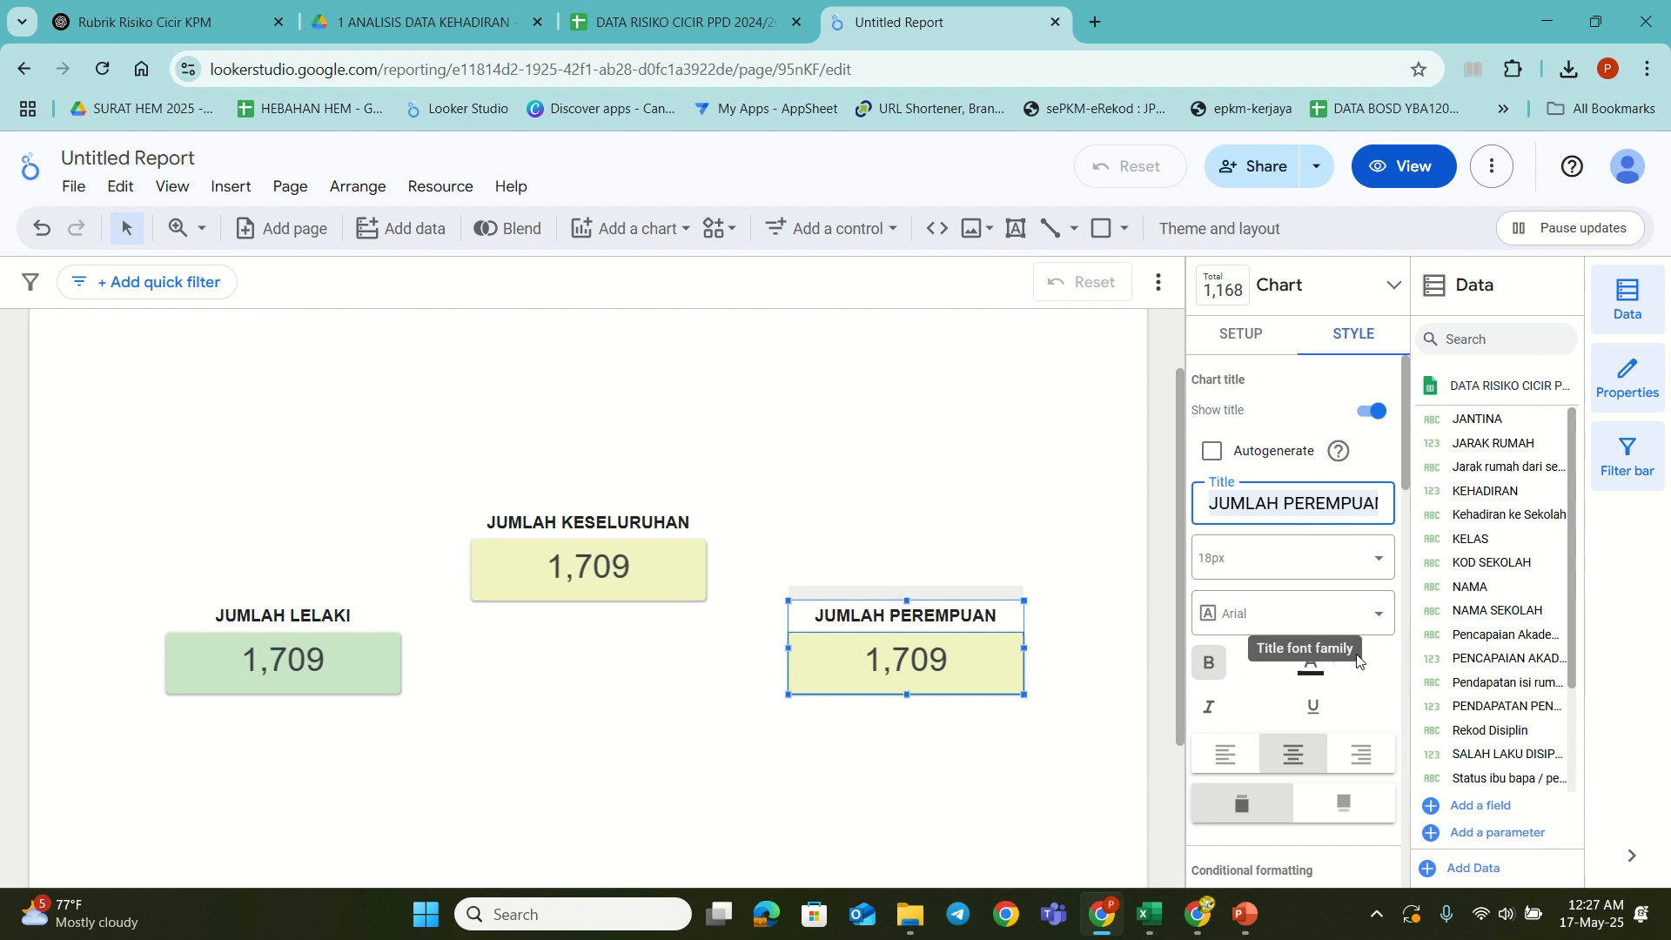
Step: Give the JUMLAH PEREMPUAN scorecard a light pink background
scroll(1338, 587, down, 10)
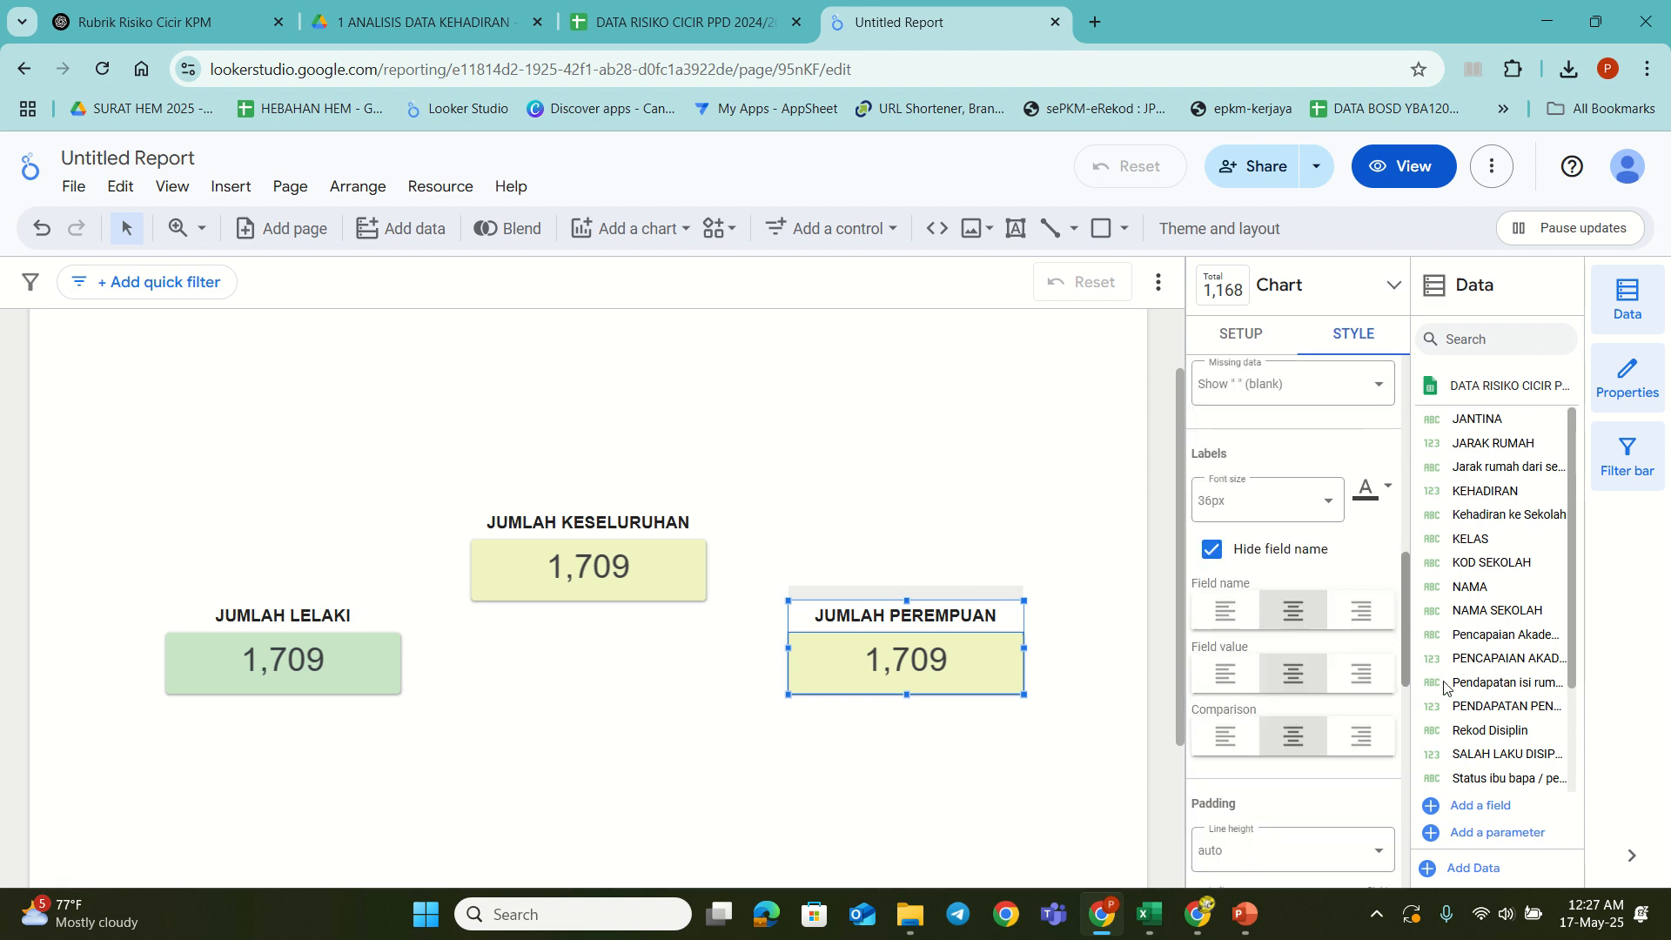
scroll(1229, 461, up, 3)
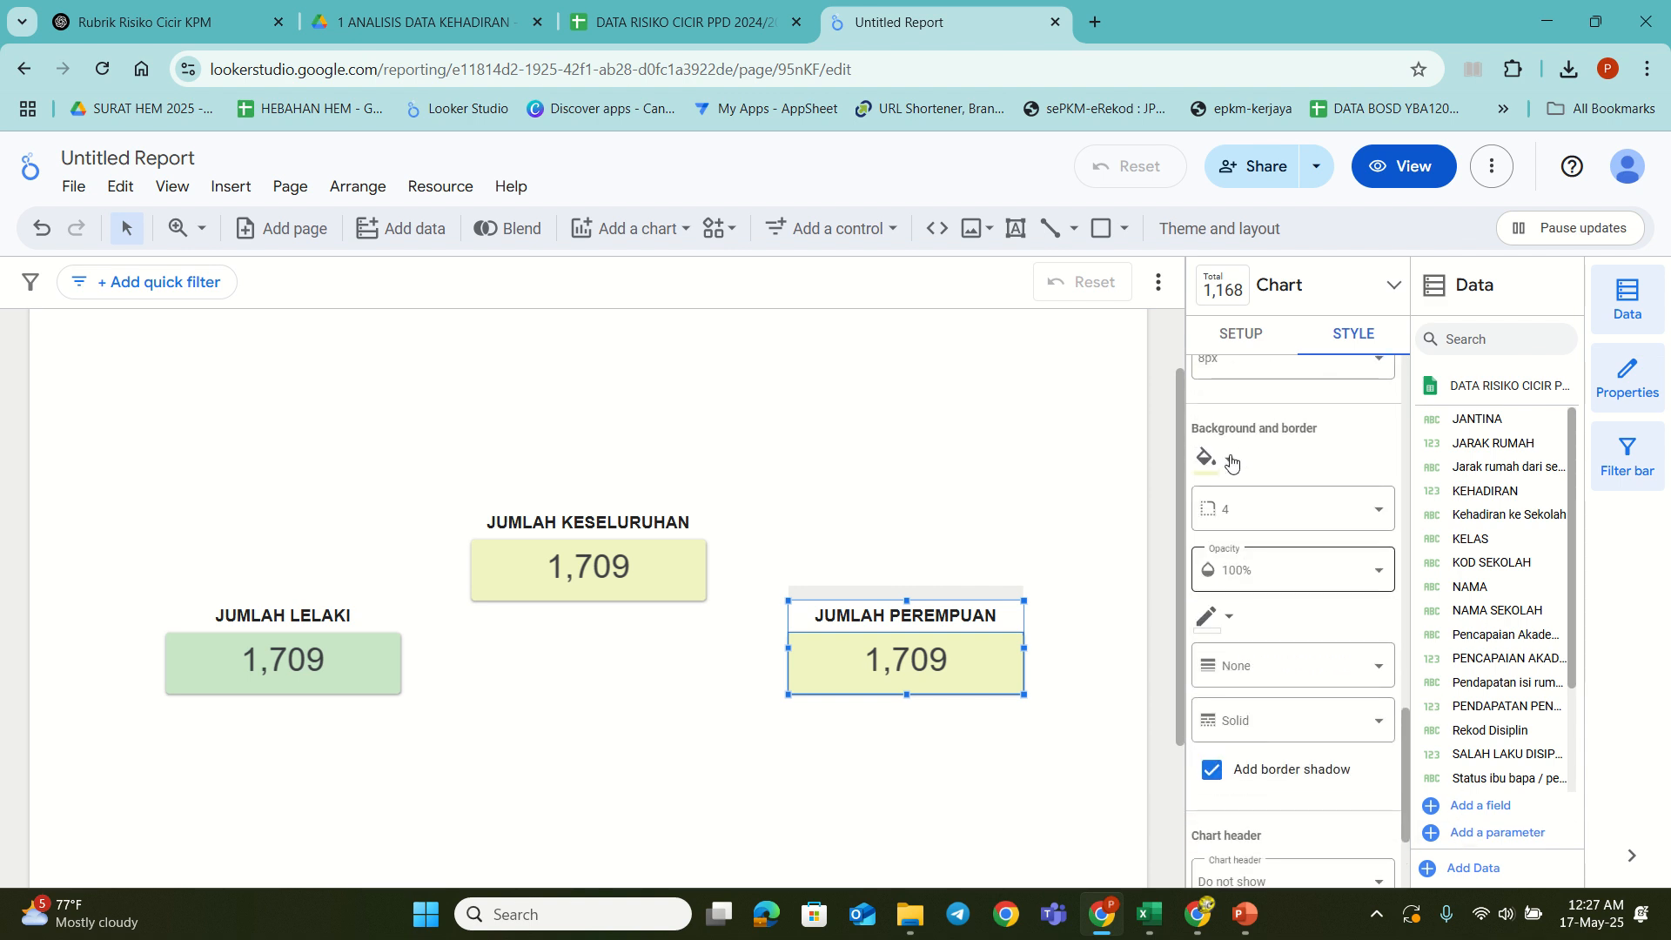
click(1208, 458)
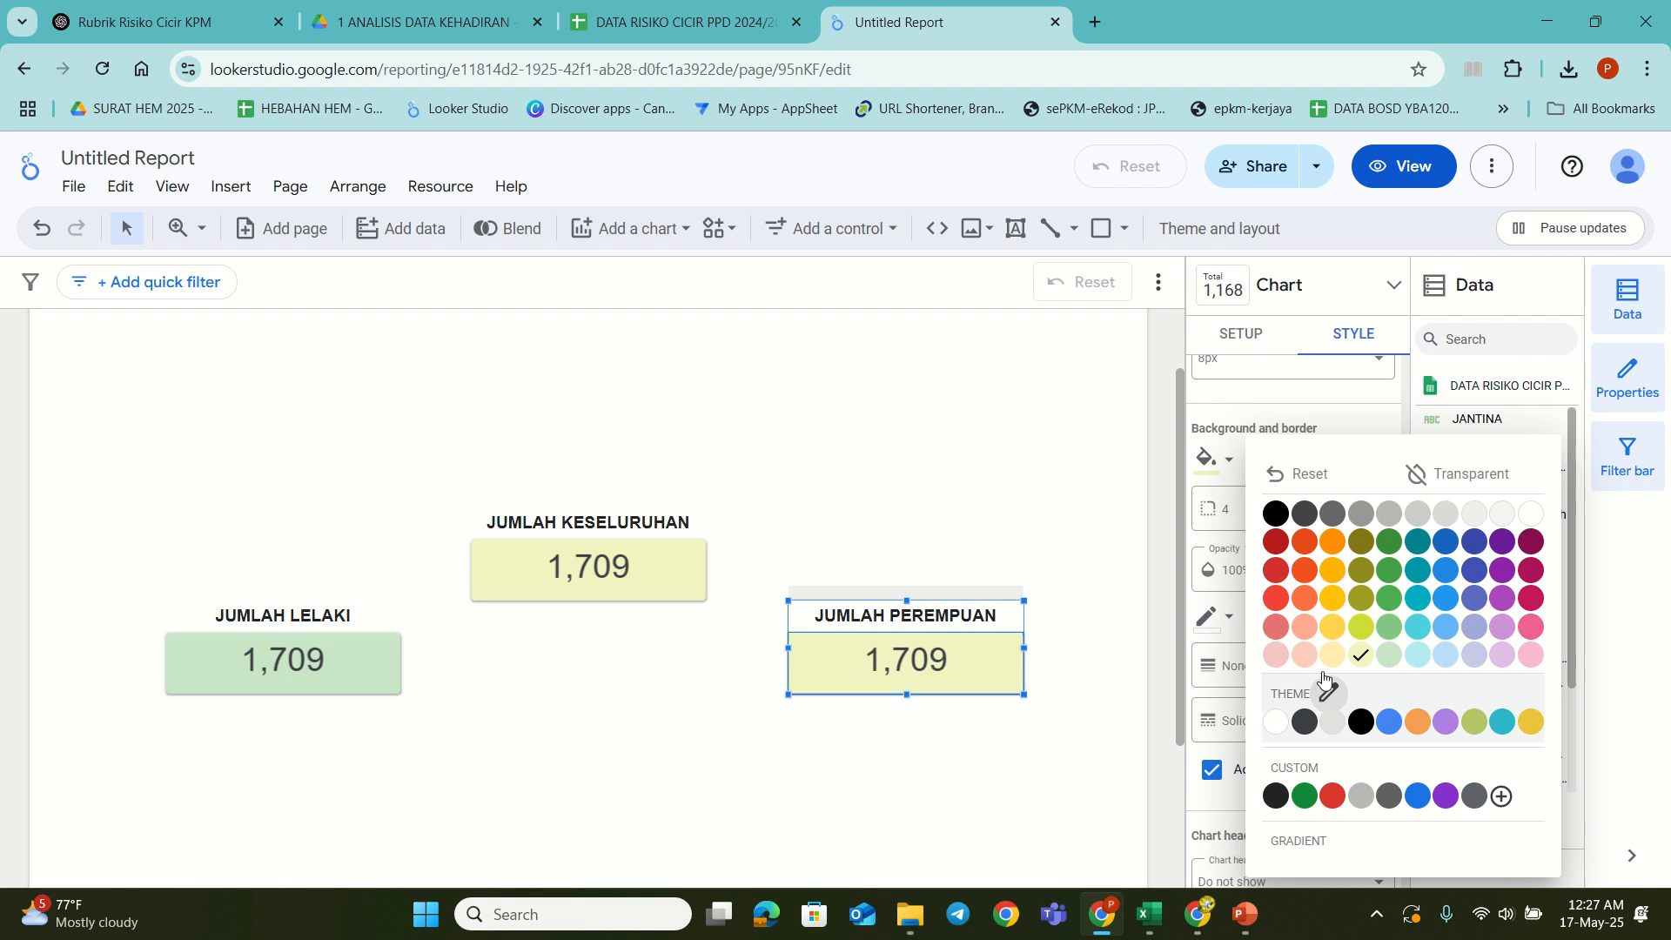
click(1534, 656)
click(764, 788)
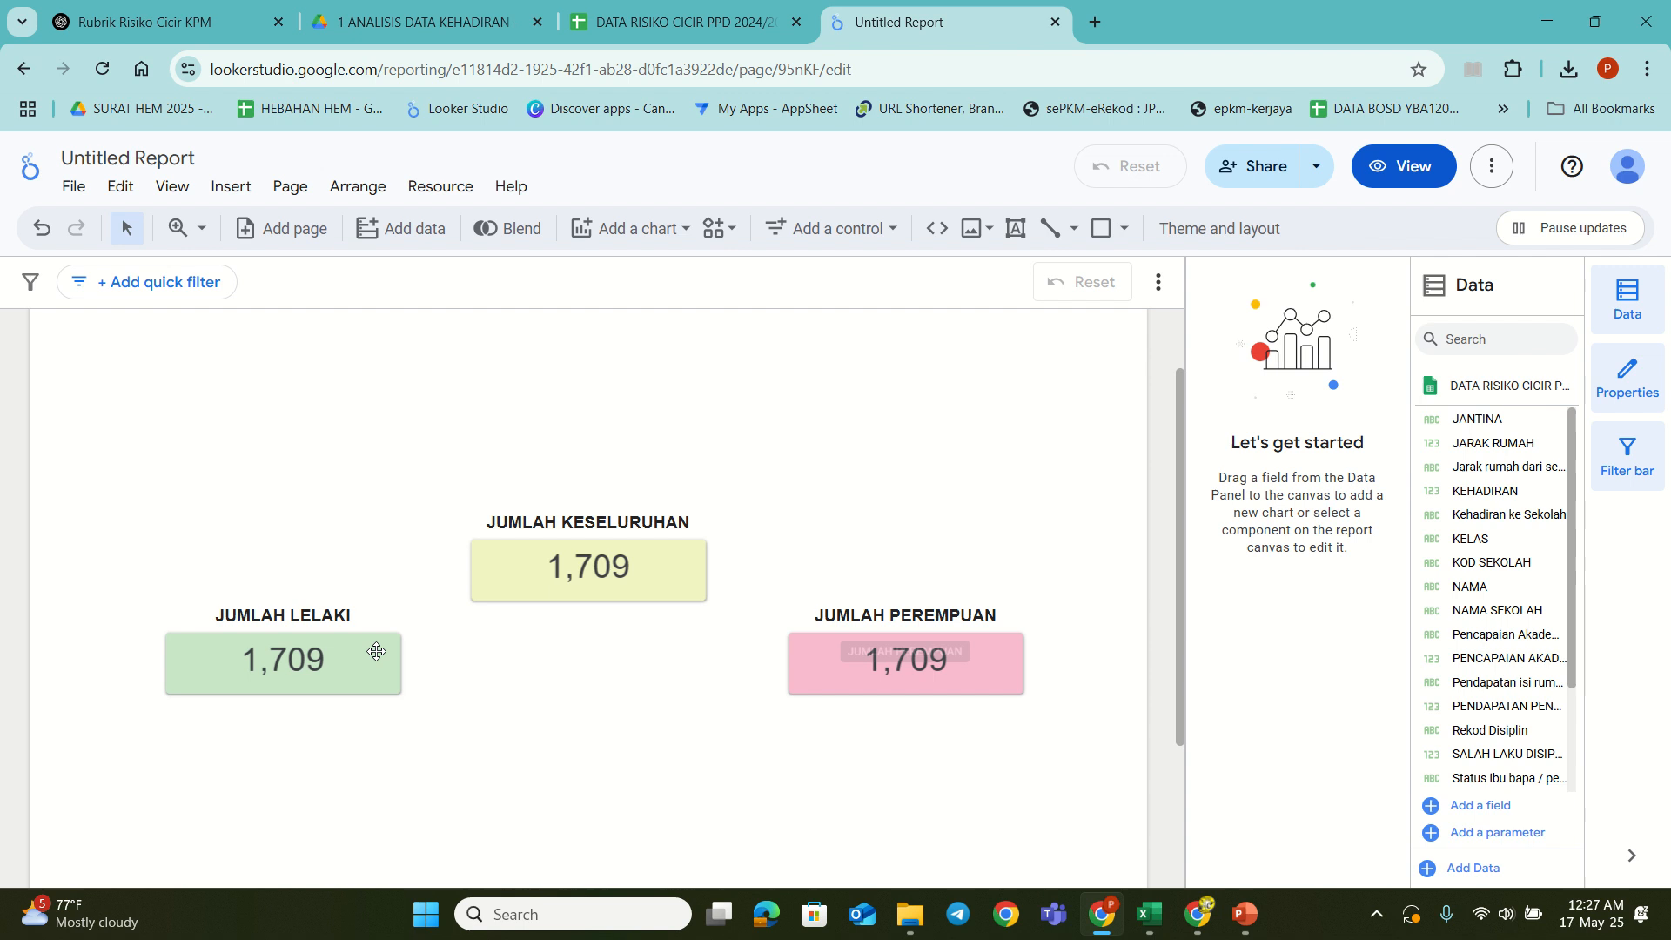
Step: Replace the Record Count metric of the JUMLAH LELAKI scorecard with the JANTINA field
click(371, 678)
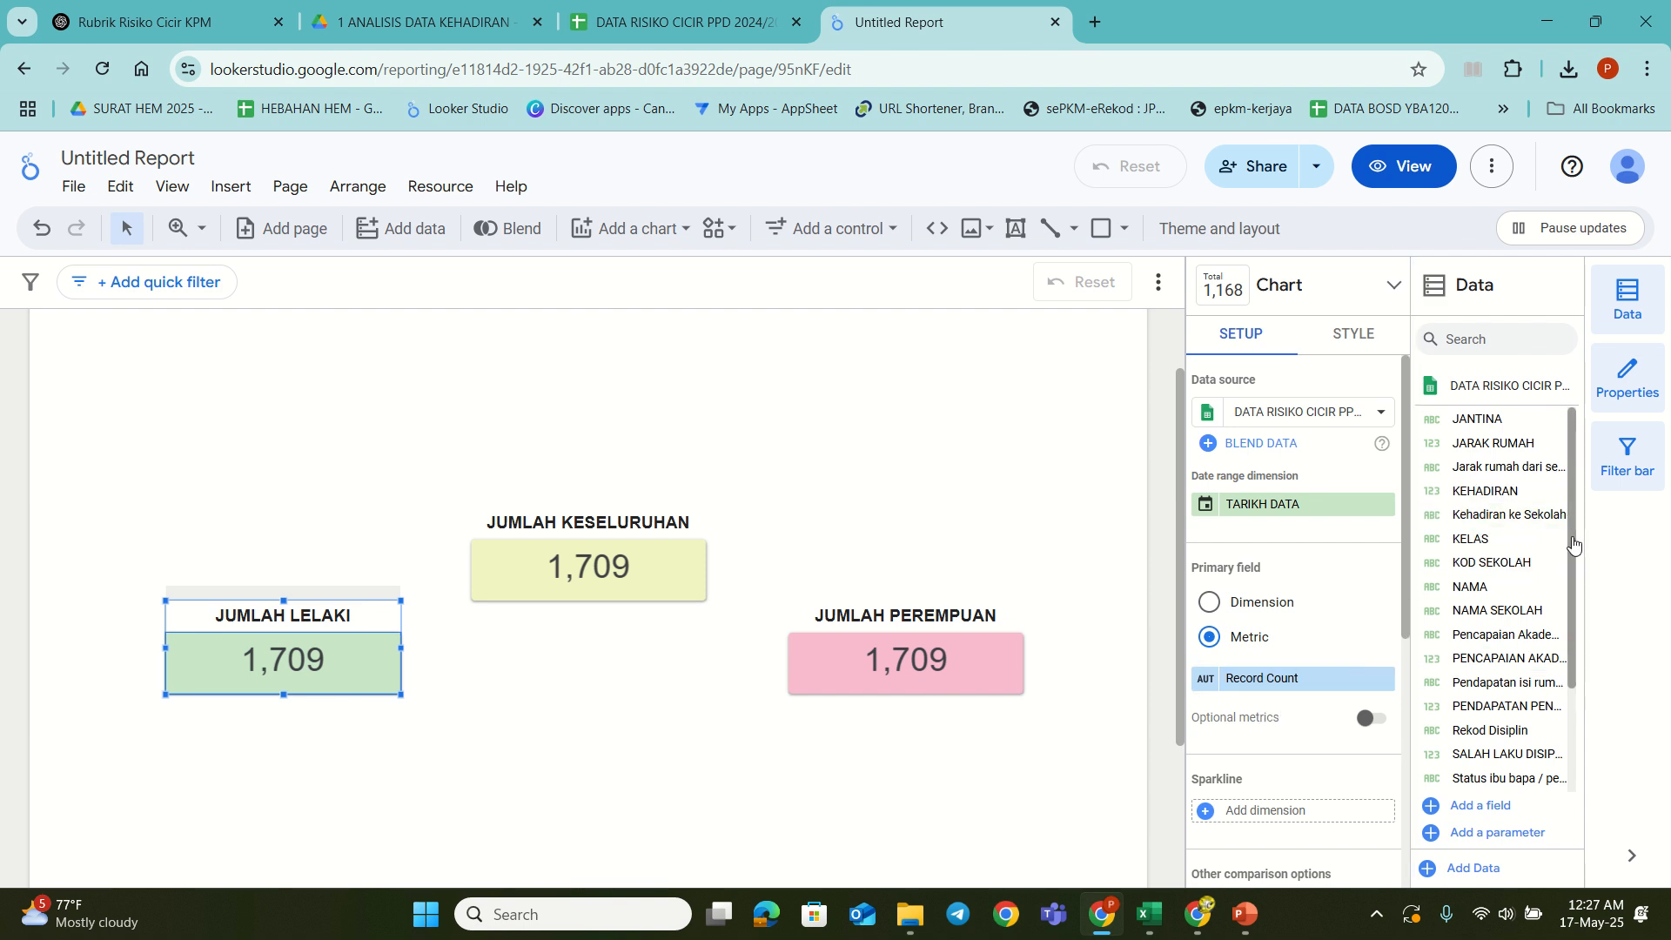
drag(1573, 543, 1572, 661)
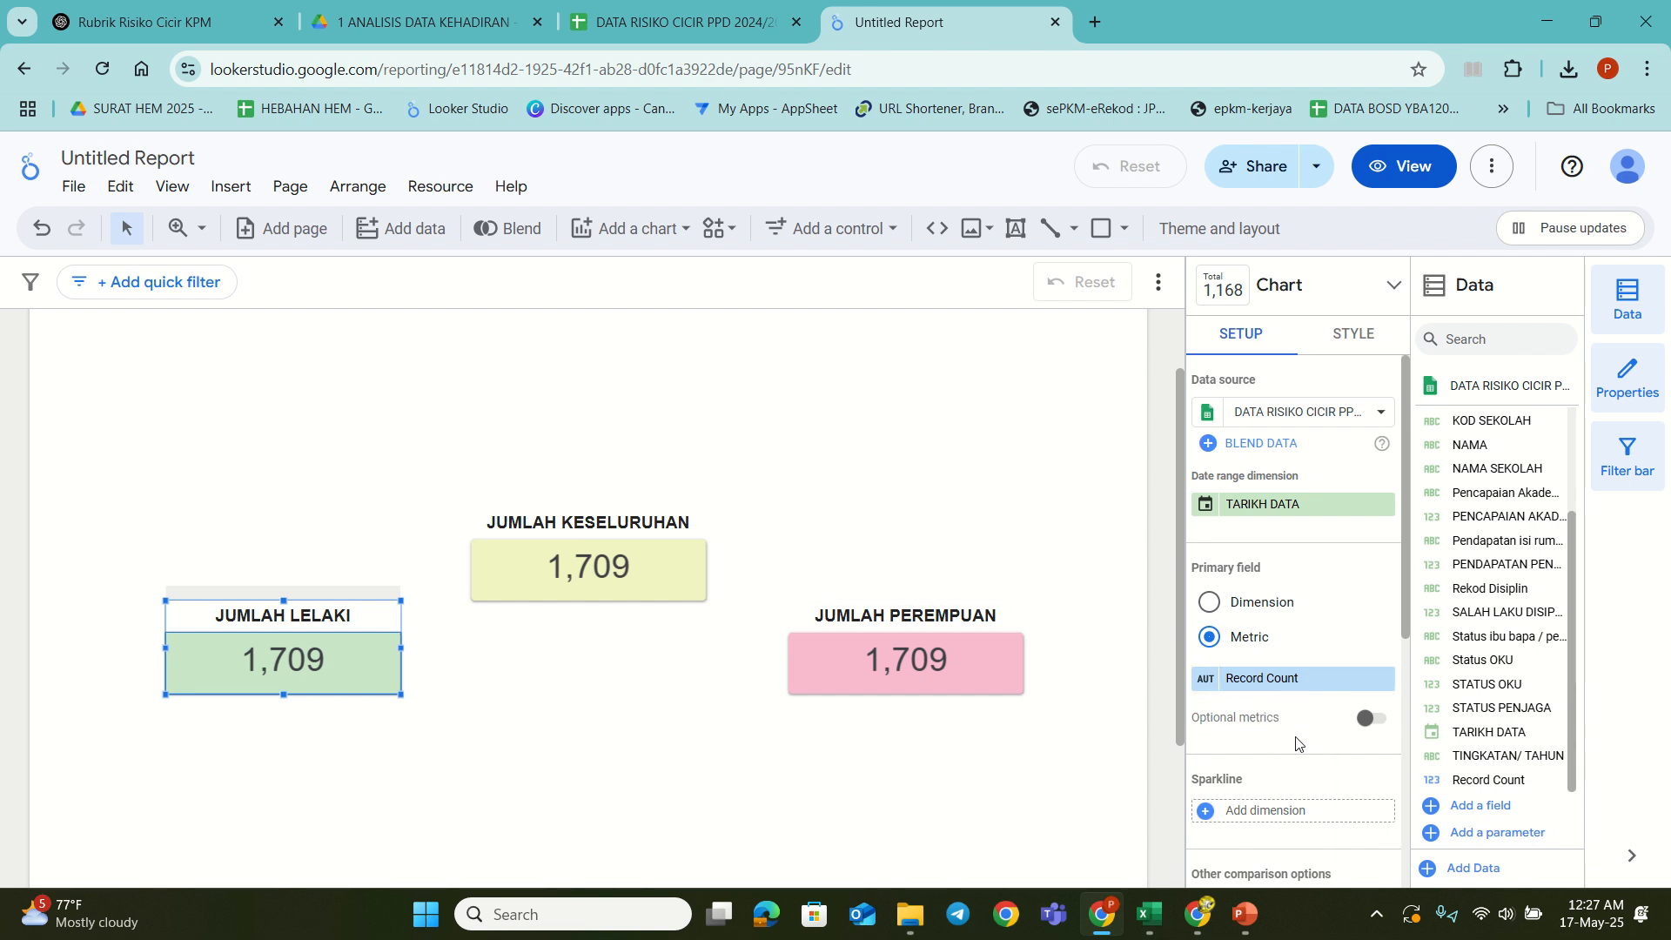
scroll(1296, 744, down, 1)
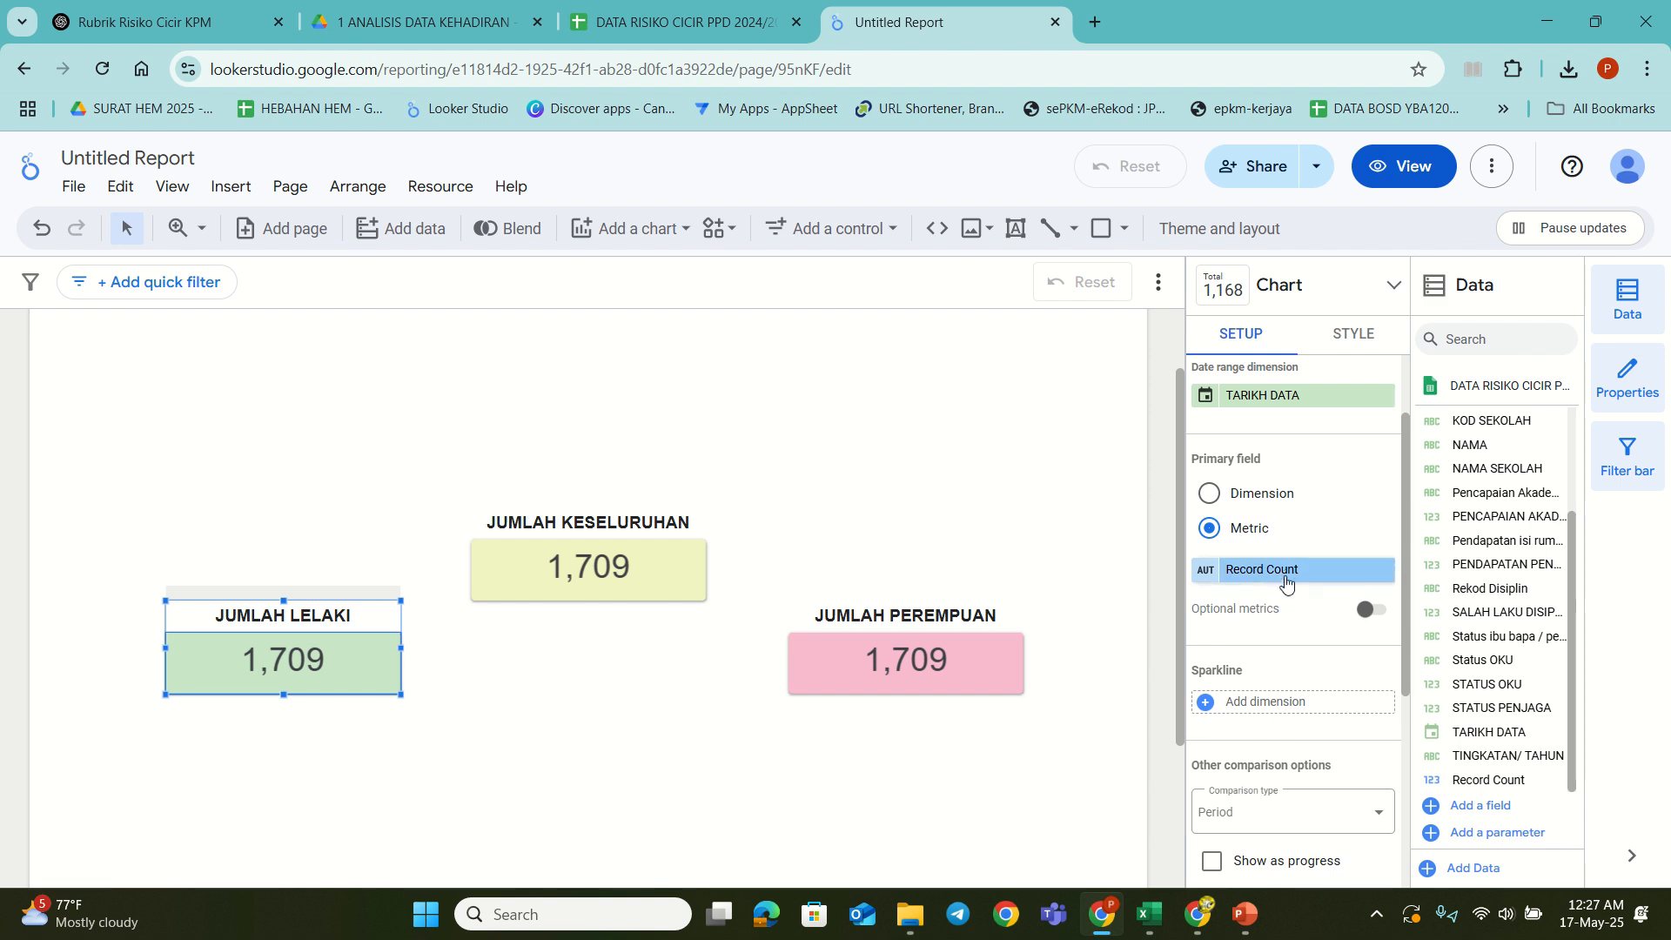
click(1285, 574)
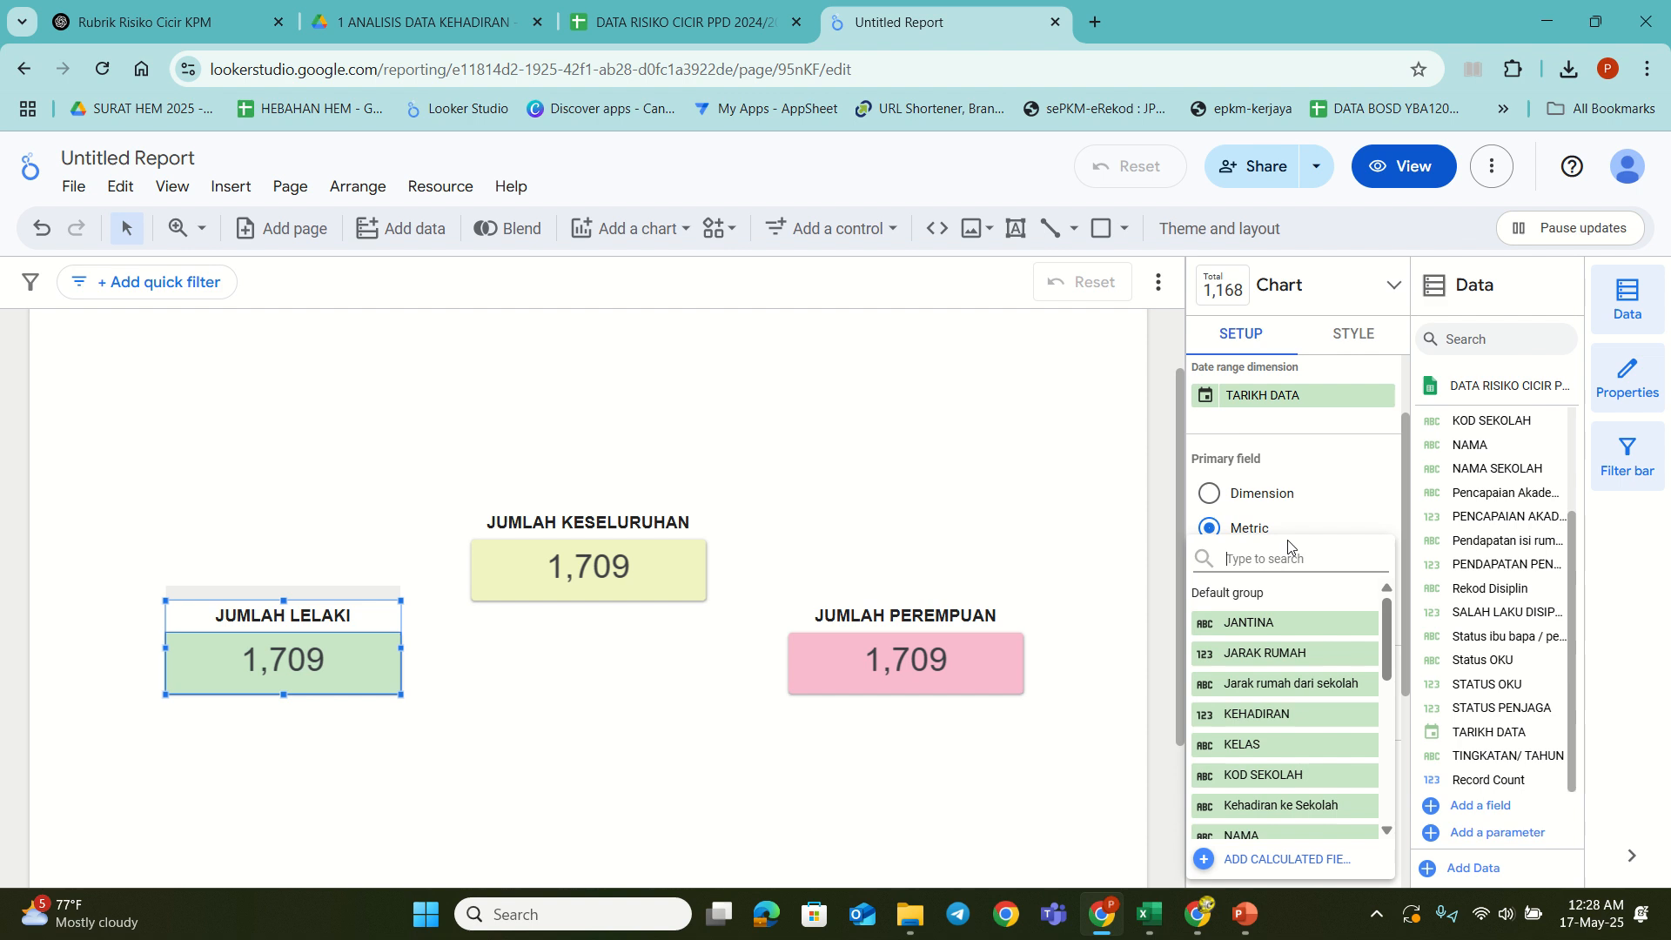
click(1332, 477)
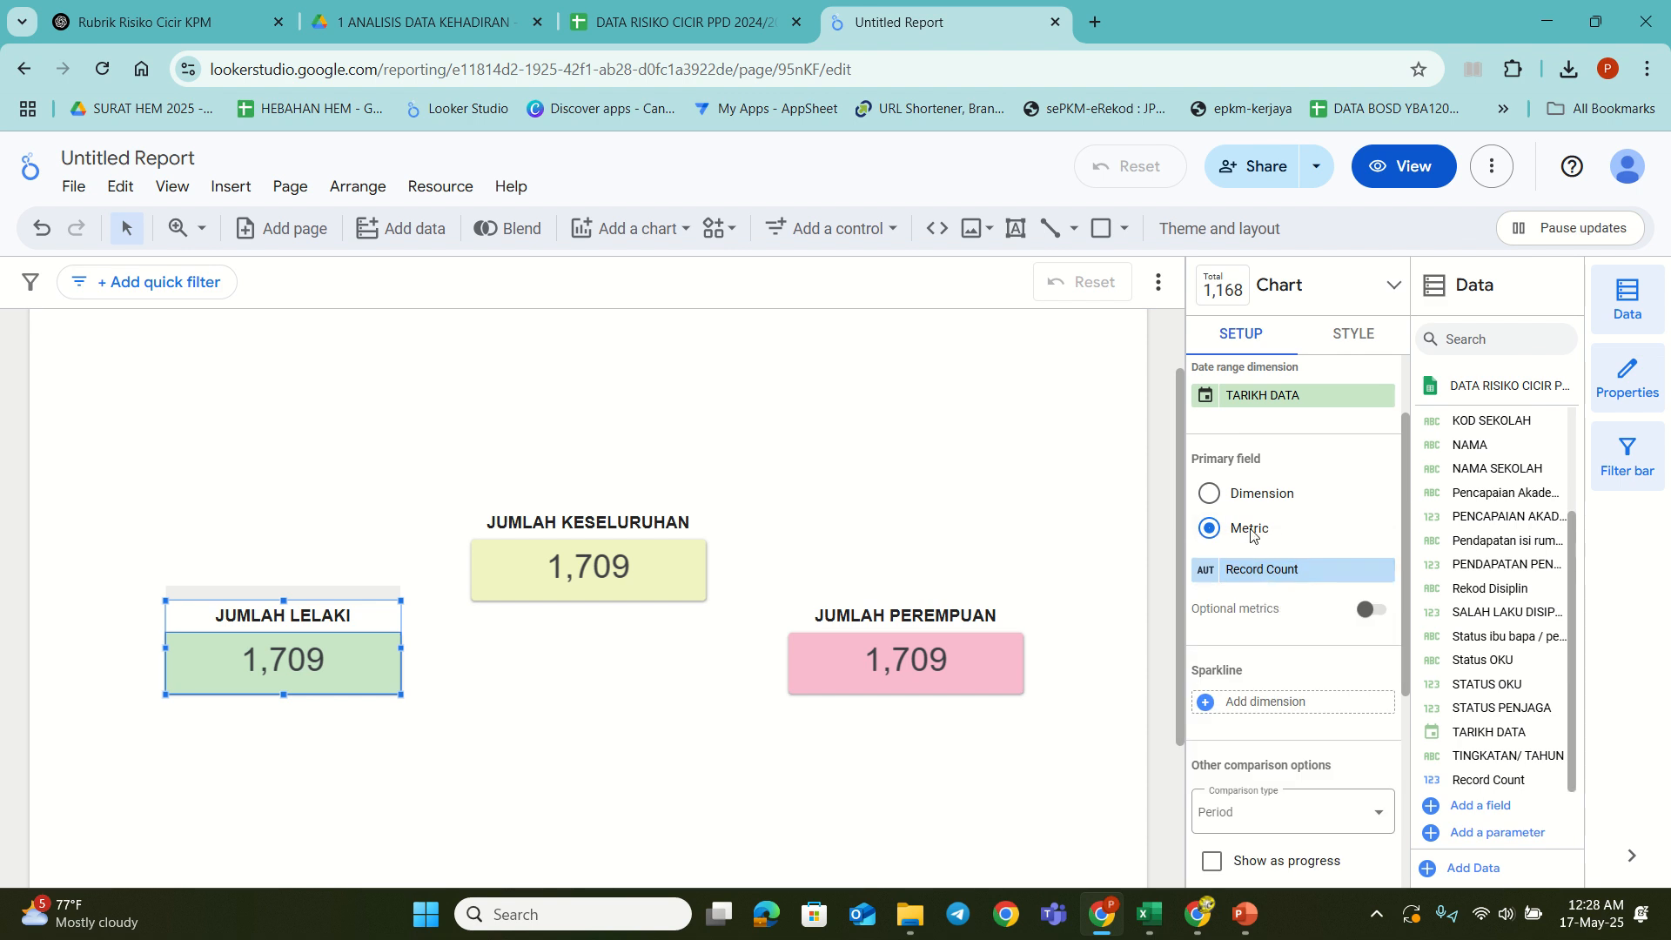
click(1277, 571)
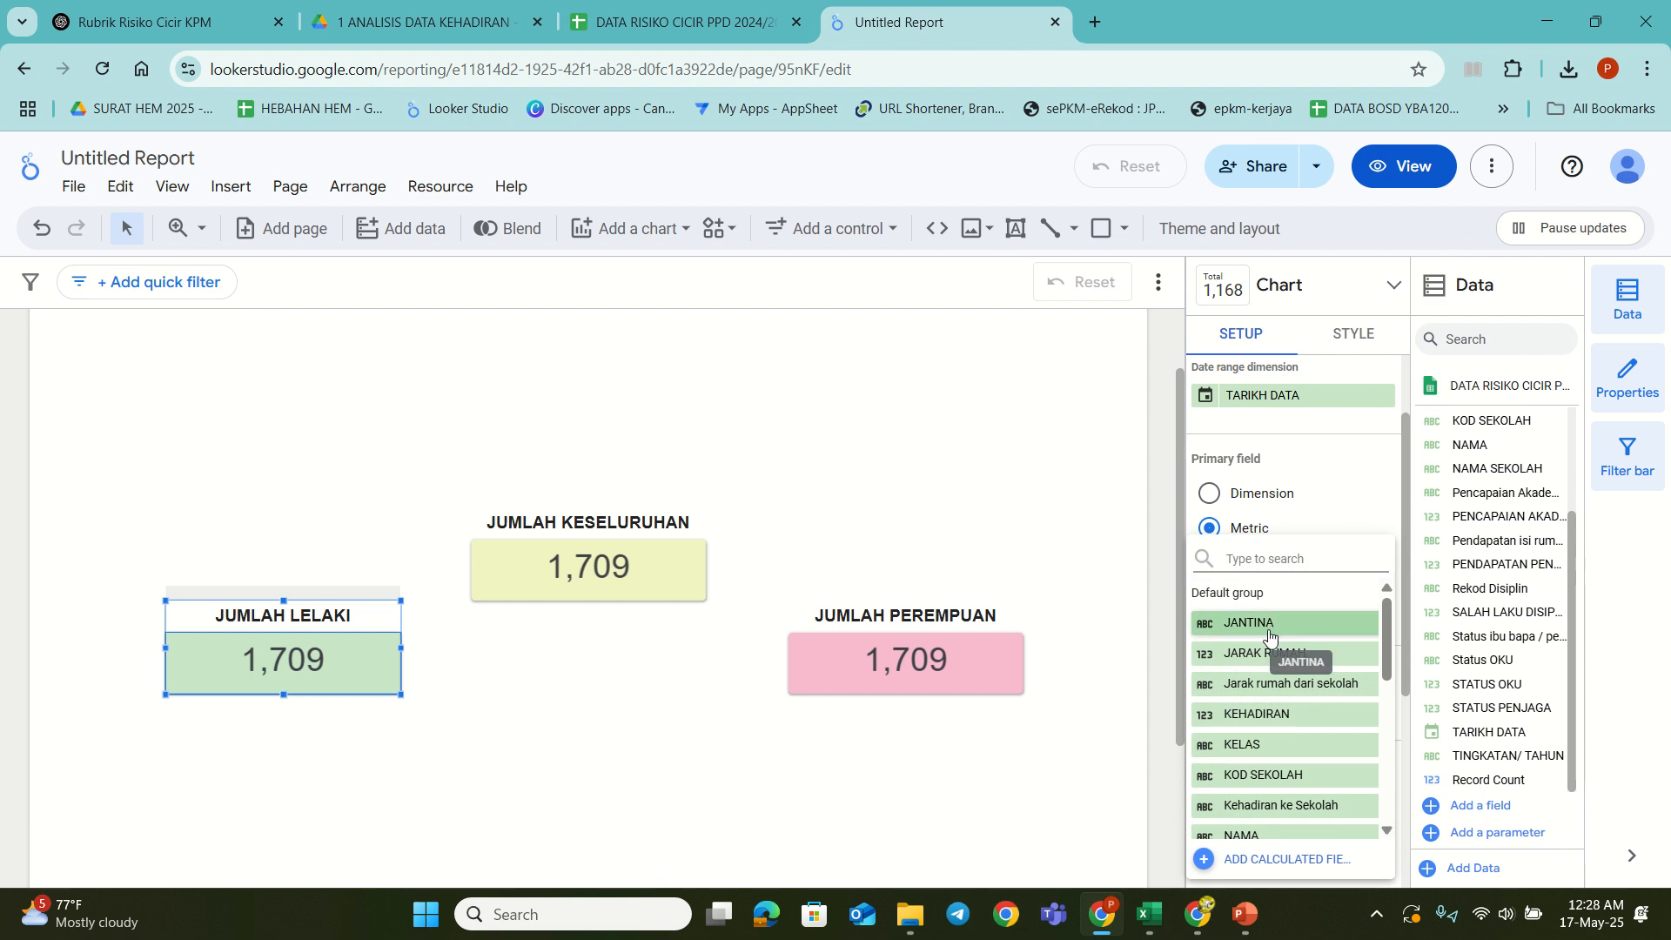
click(1269, 623)
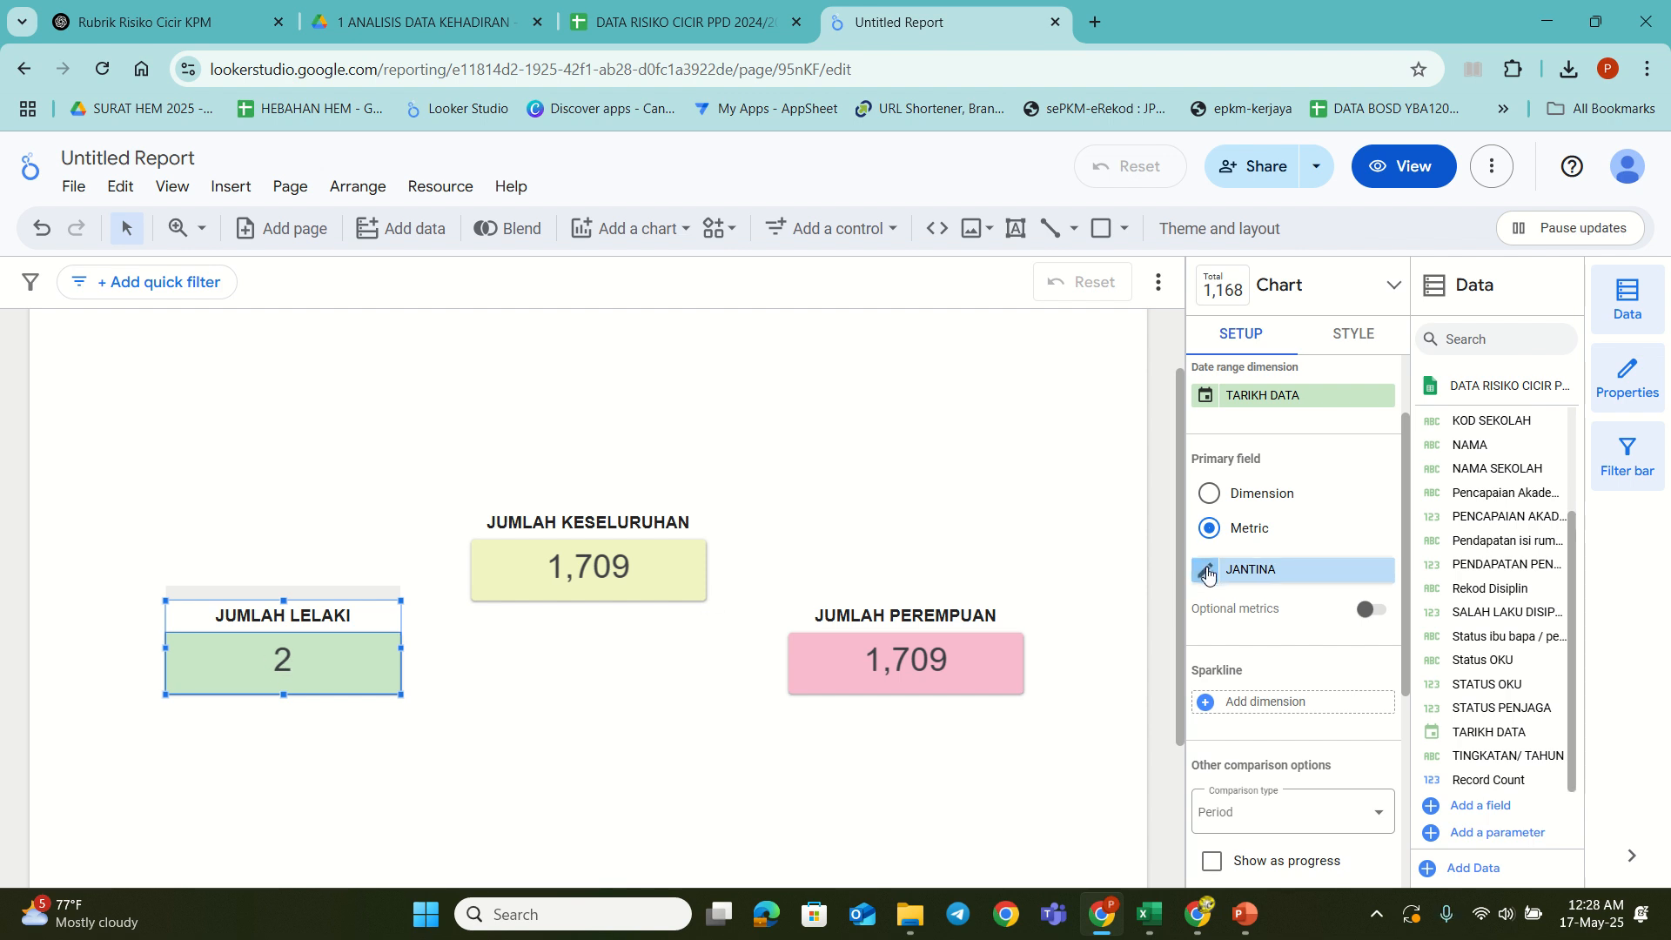
Step: Set the aggregation of the JUMLAH LELAKI scorecard's JANTINA metric to Count
click(1209, 572)
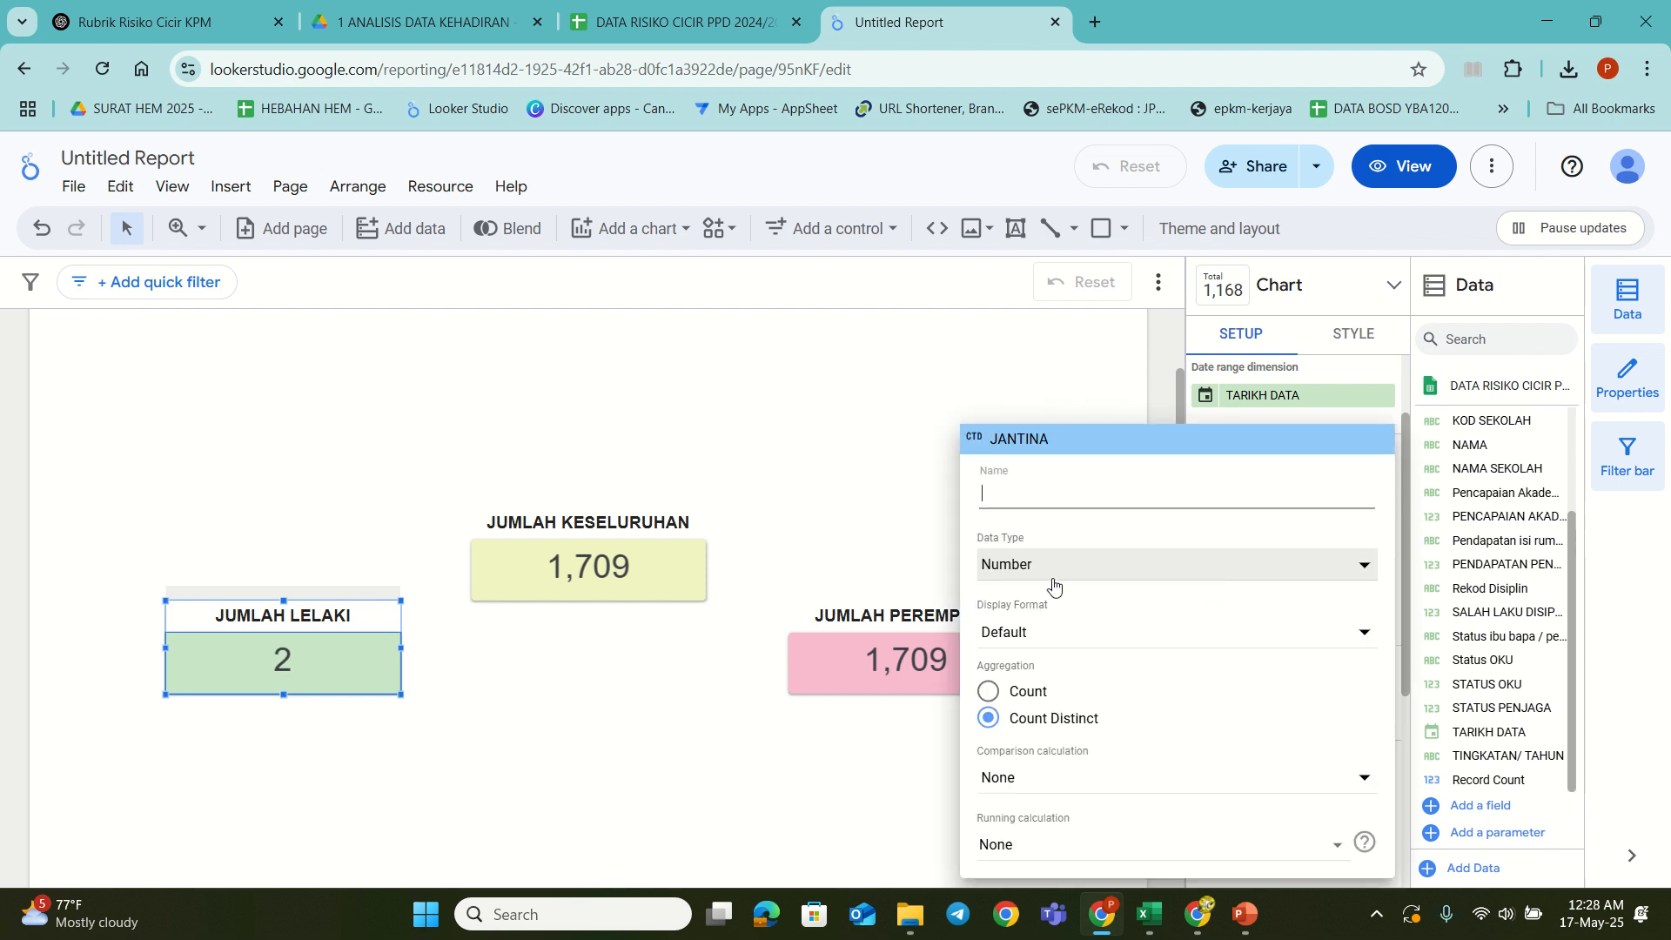
click(1063, 363)
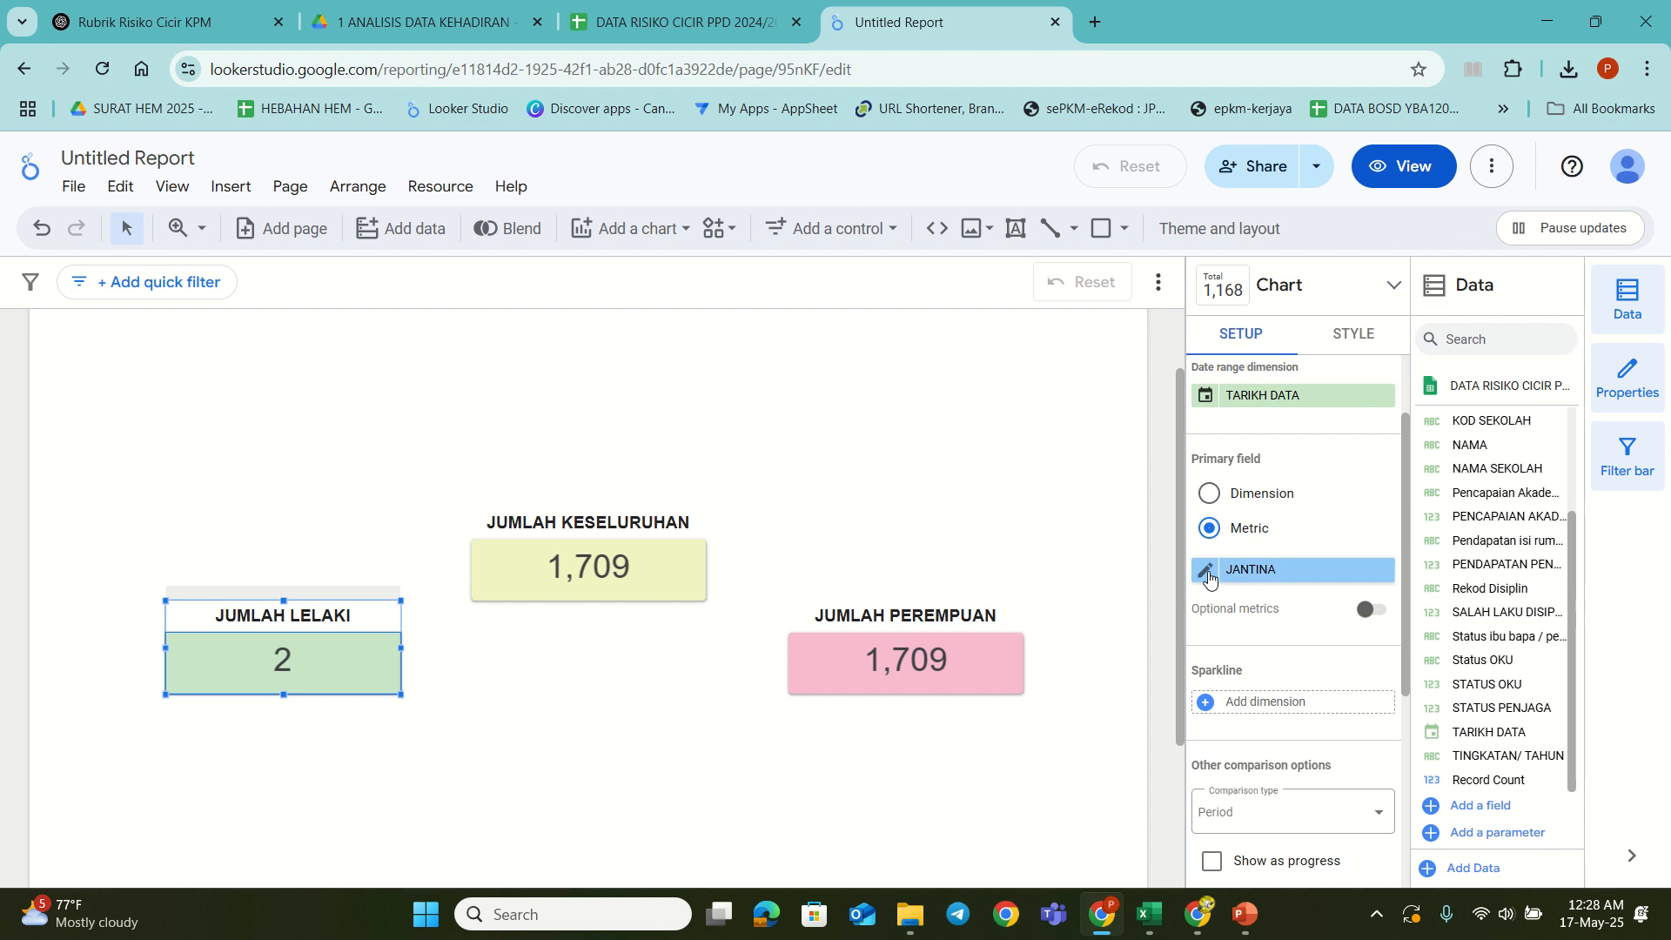
click(1206, 571)
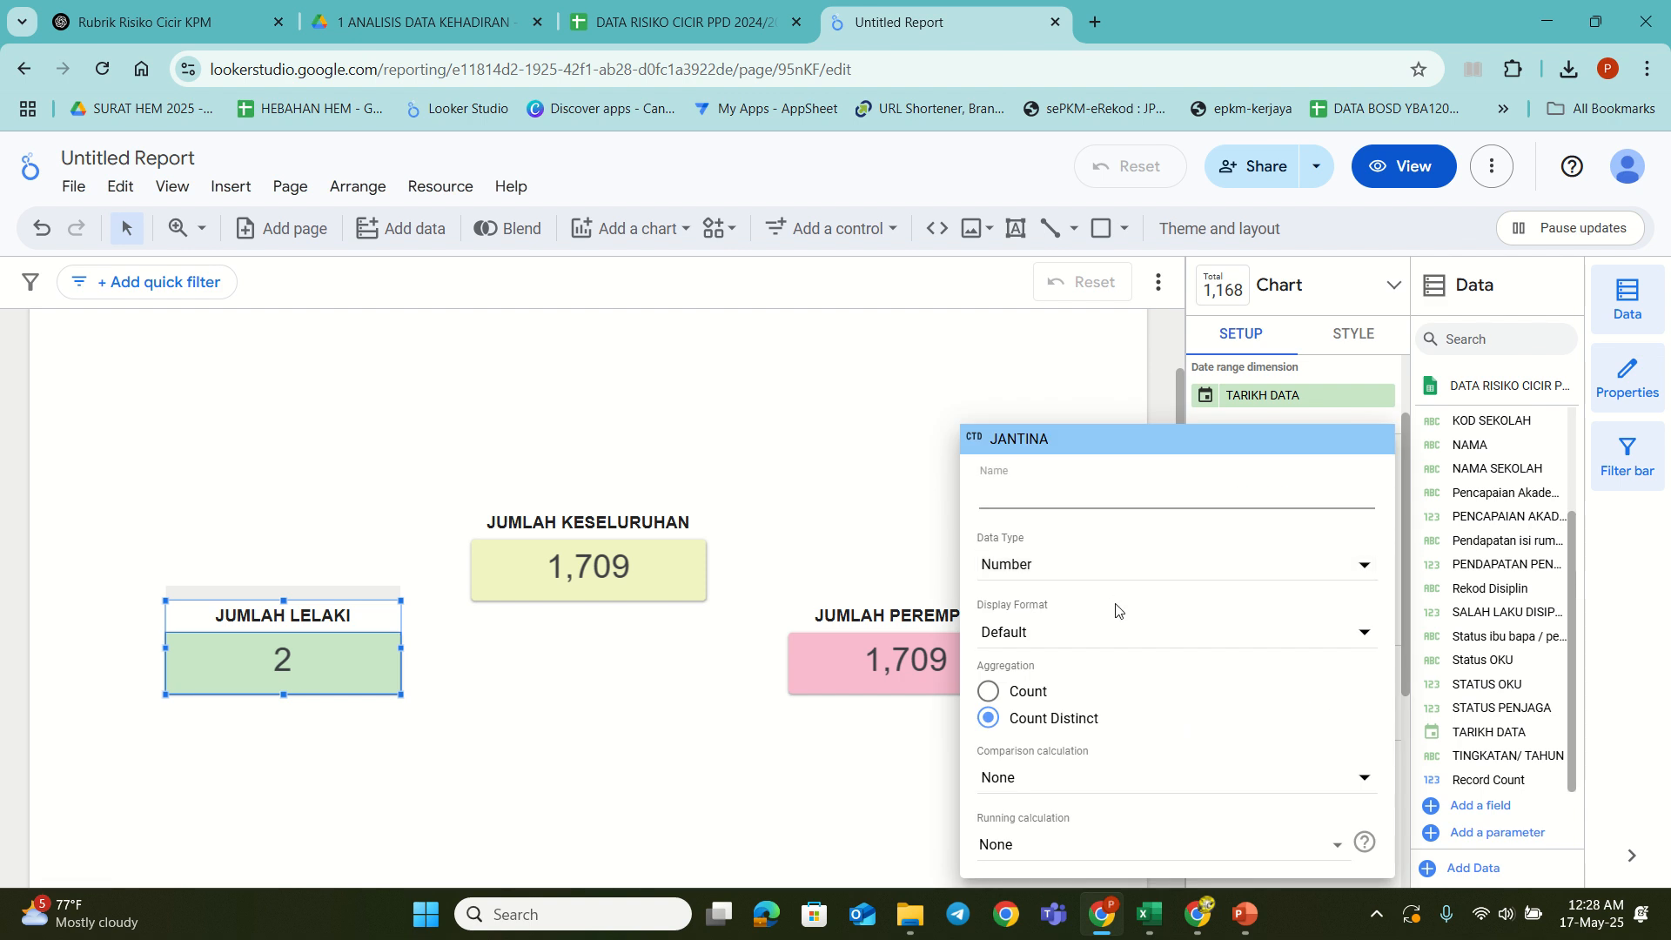
click(989, 692)
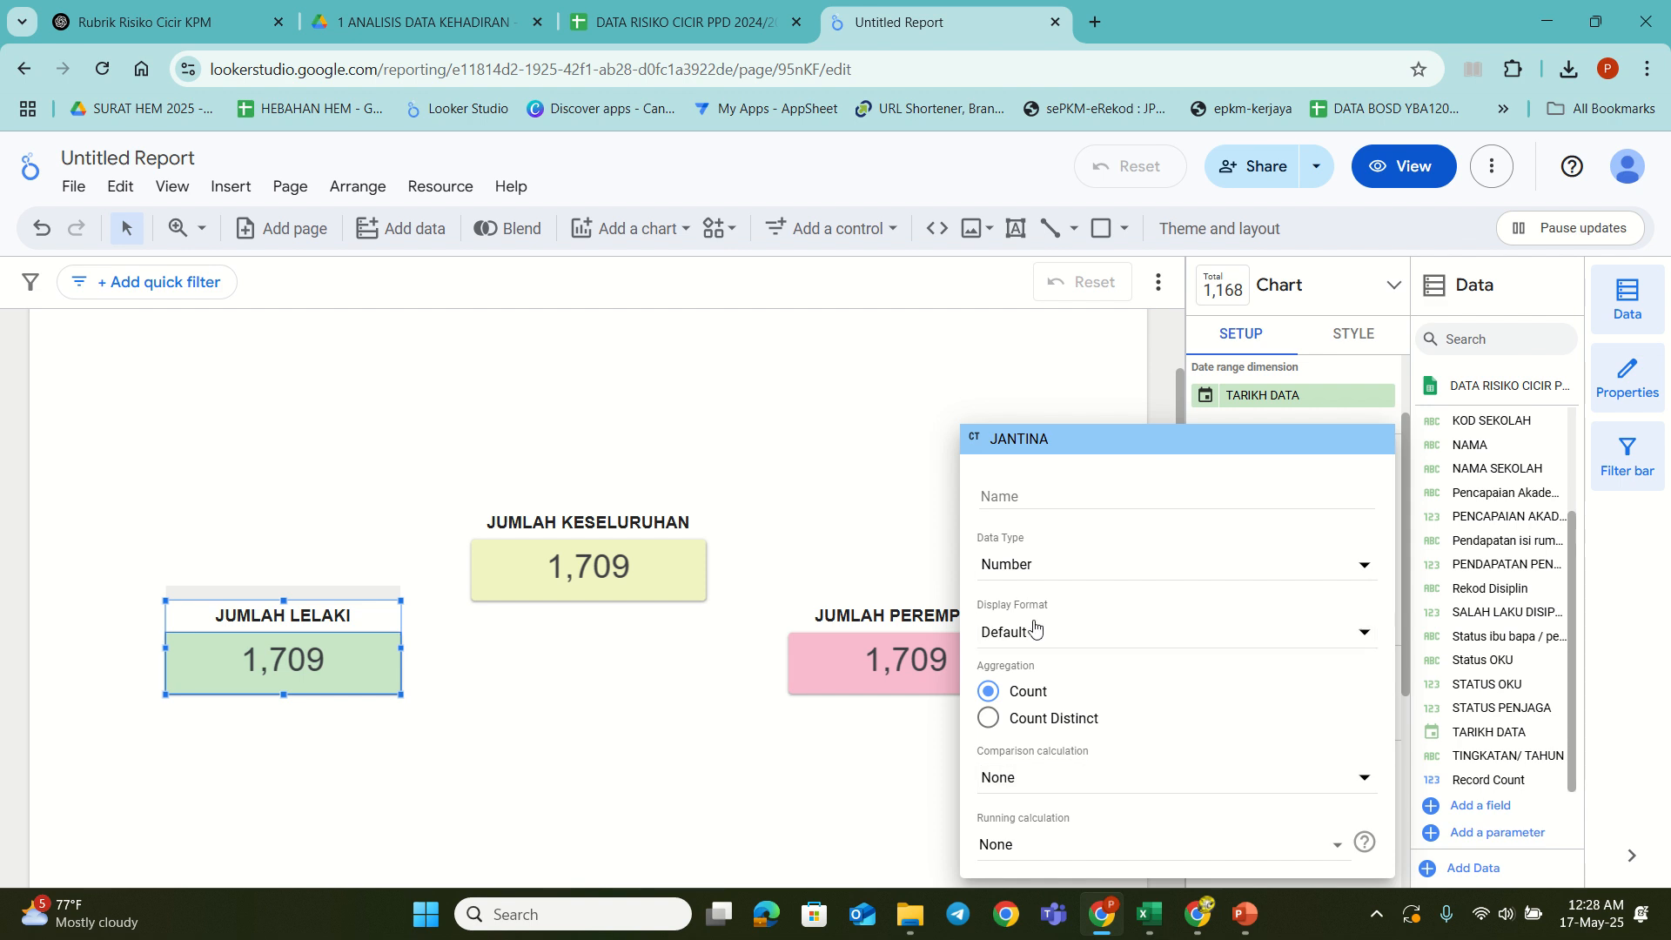
Step: Start a new filter named LELAKI on the JUMLAH LELAKI scorecard, including records by the JANTINA field
click(1042, 370)
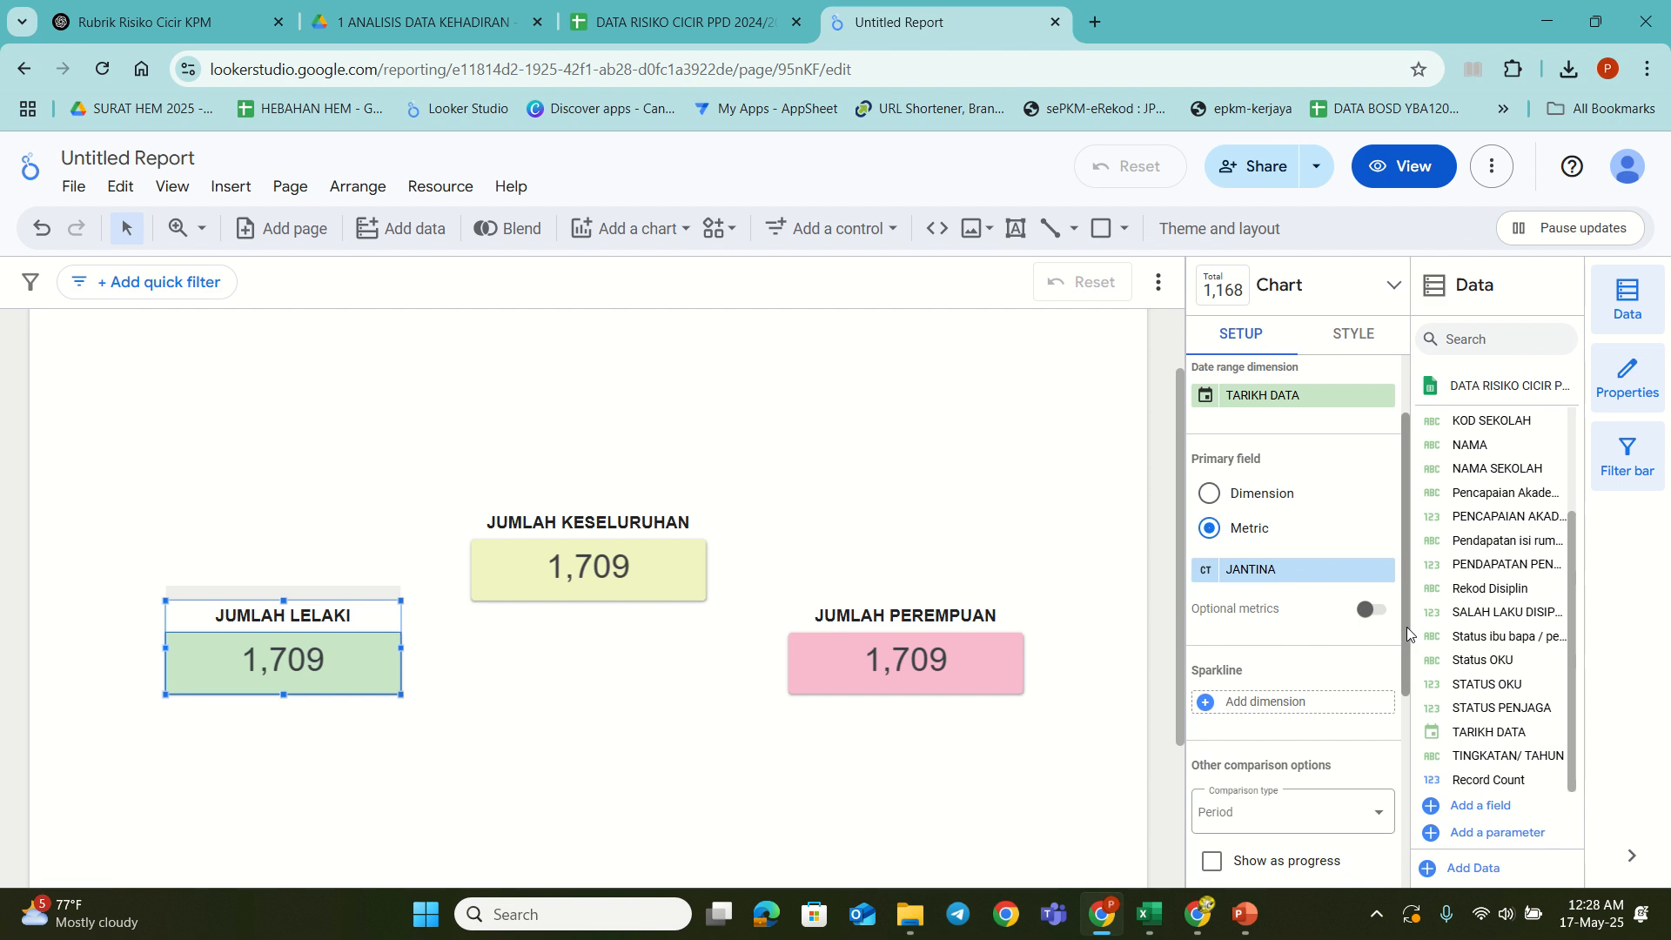
drag(1408, 632, 1407, 823)
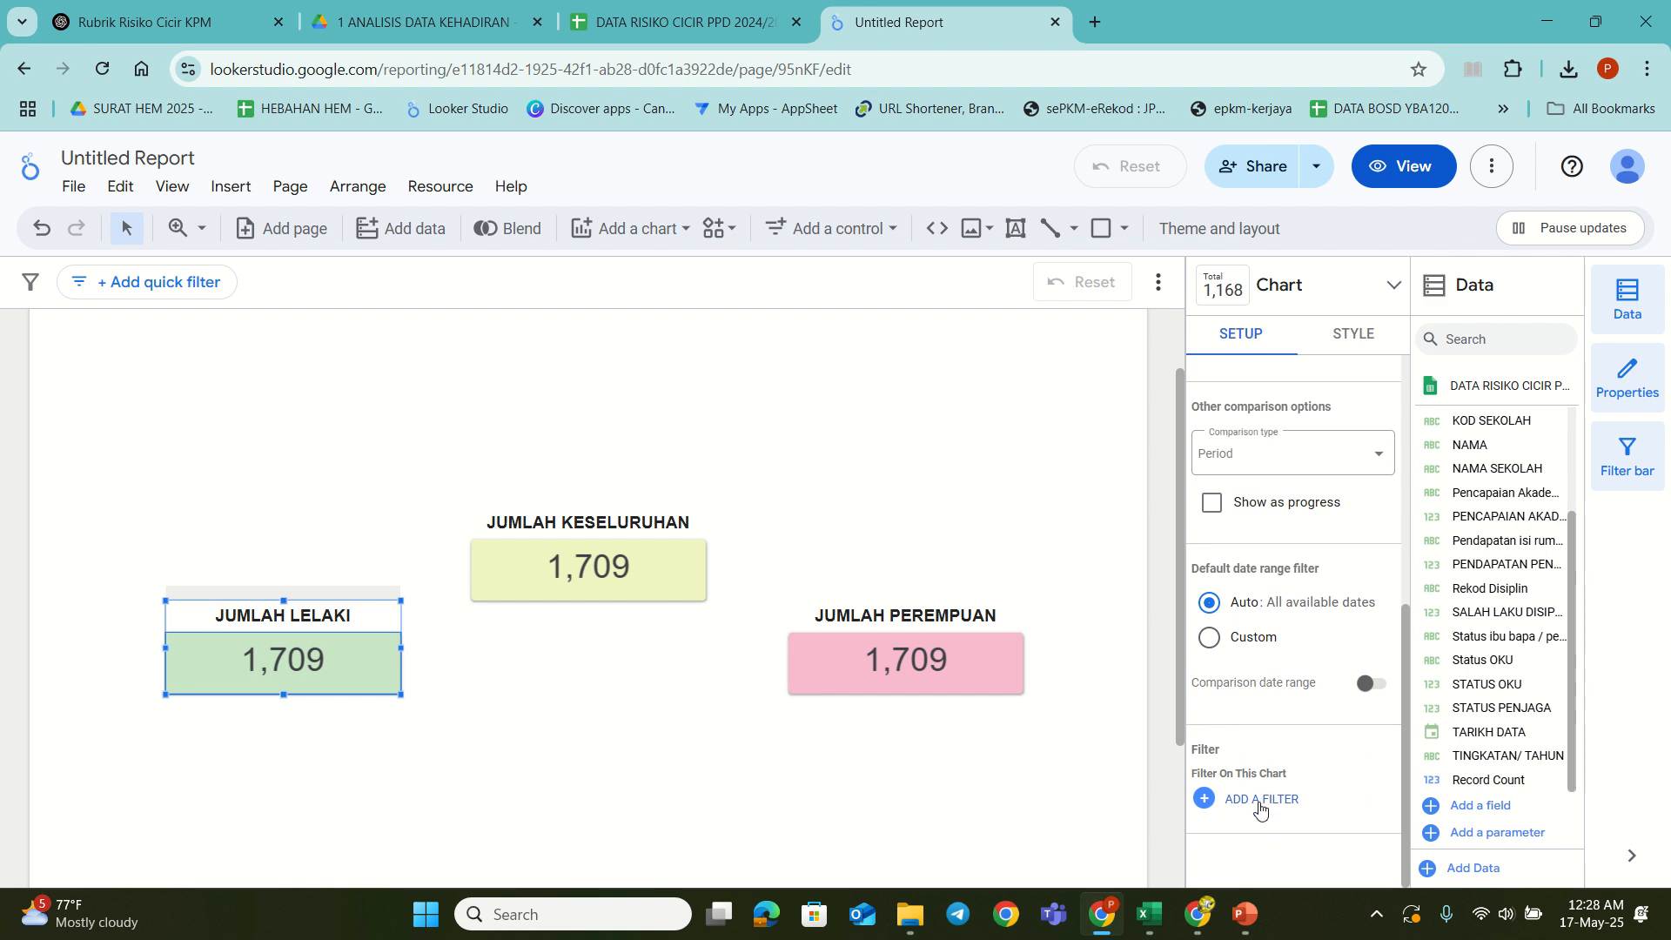
click(1273, 799)
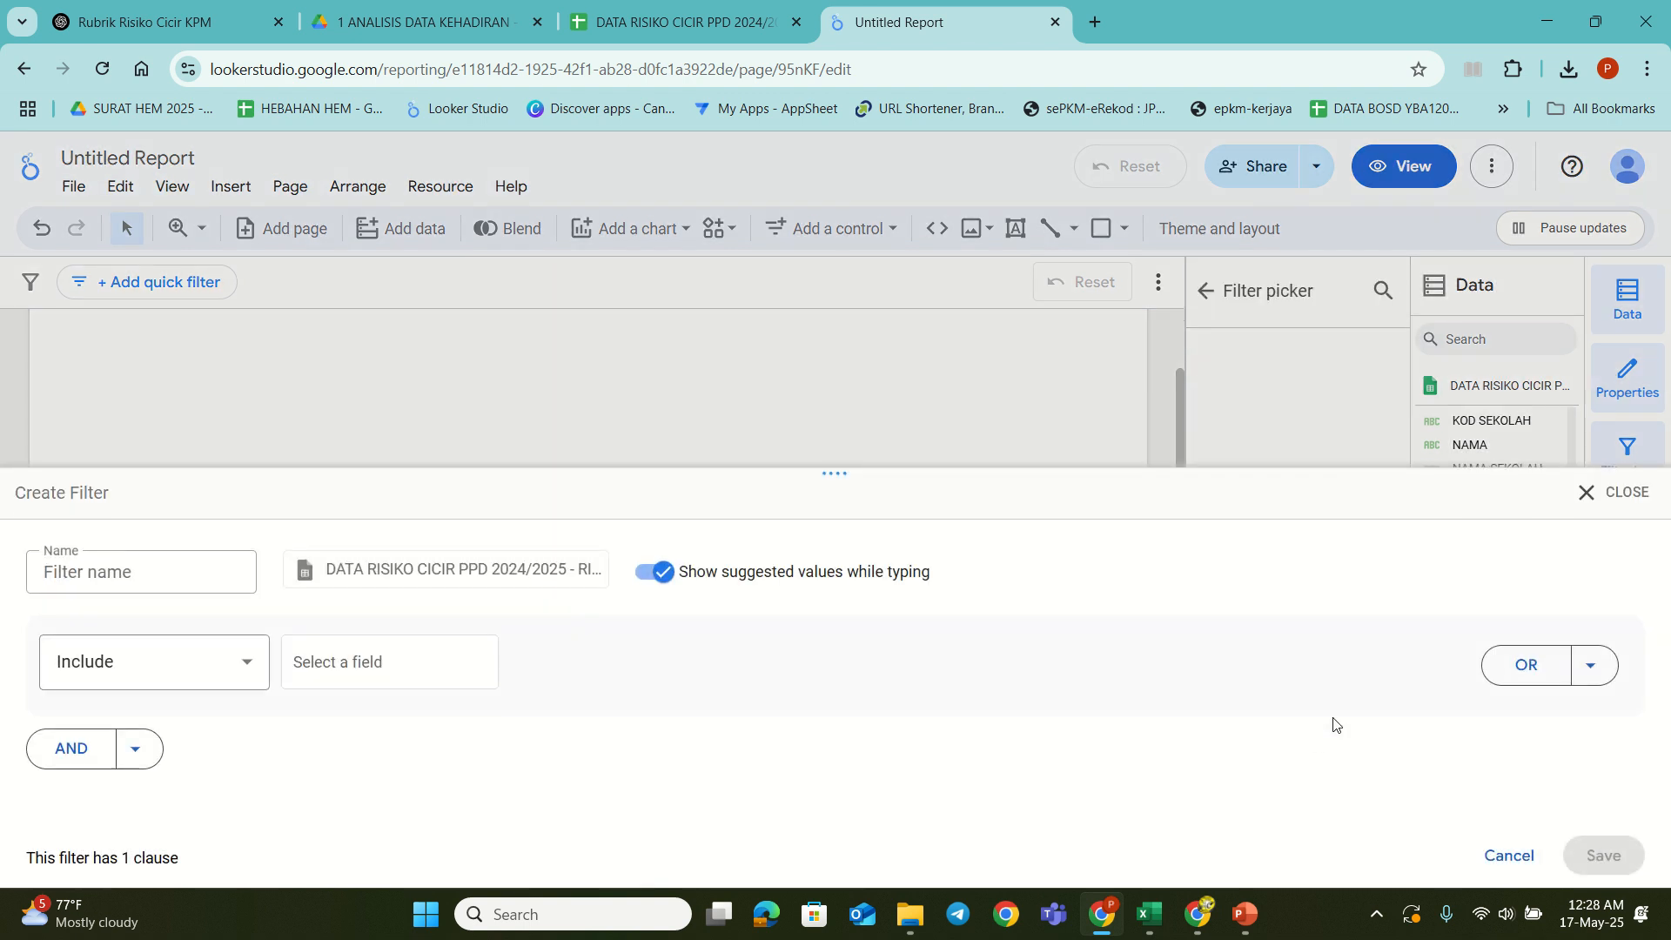
click(140, 586)
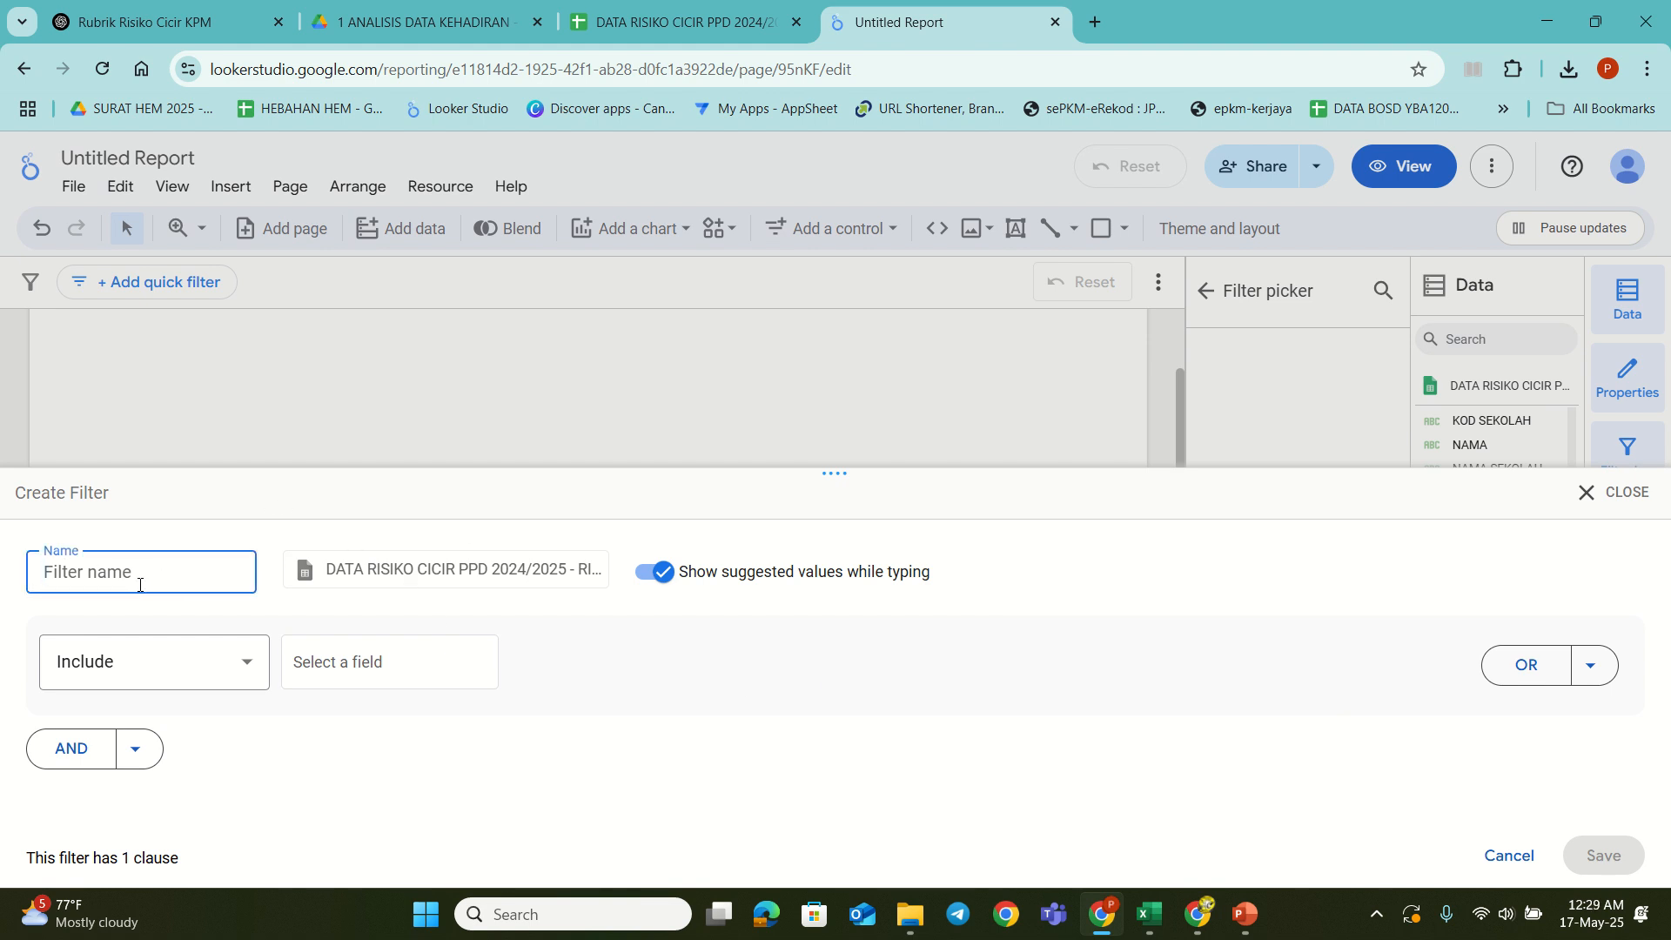
text(LELAKI)
click(387, 671)
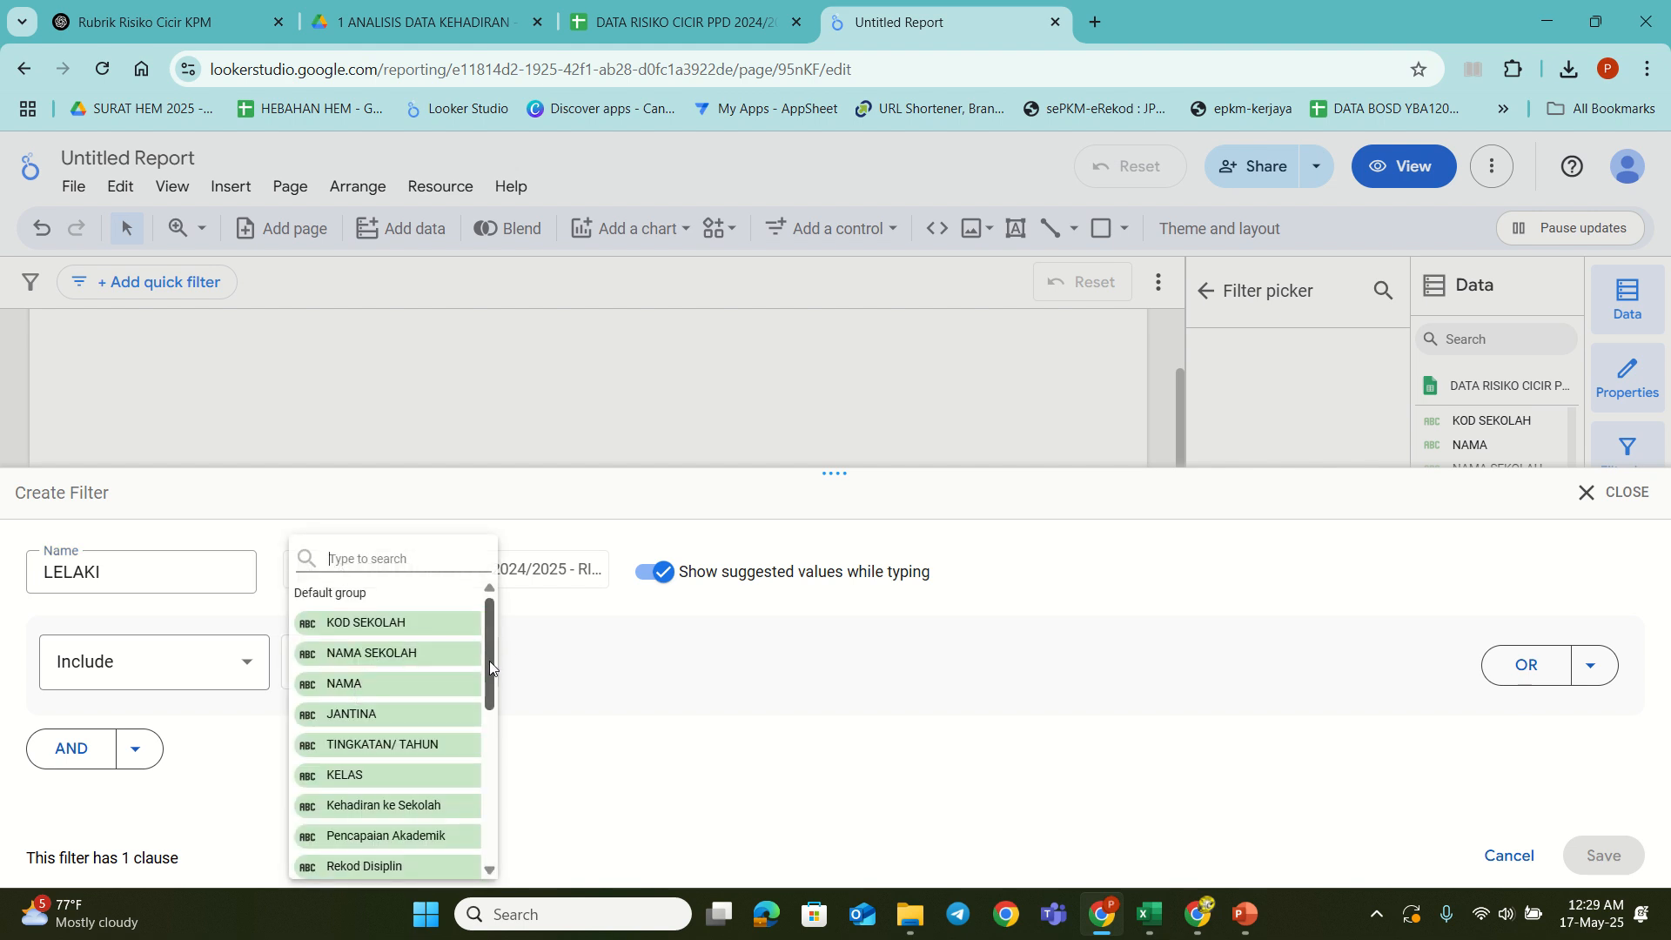
mouse_move(489, 661)
mouse_down()
mouse_move(495, 625)
mouse_move(493, 642)
mouse_up()
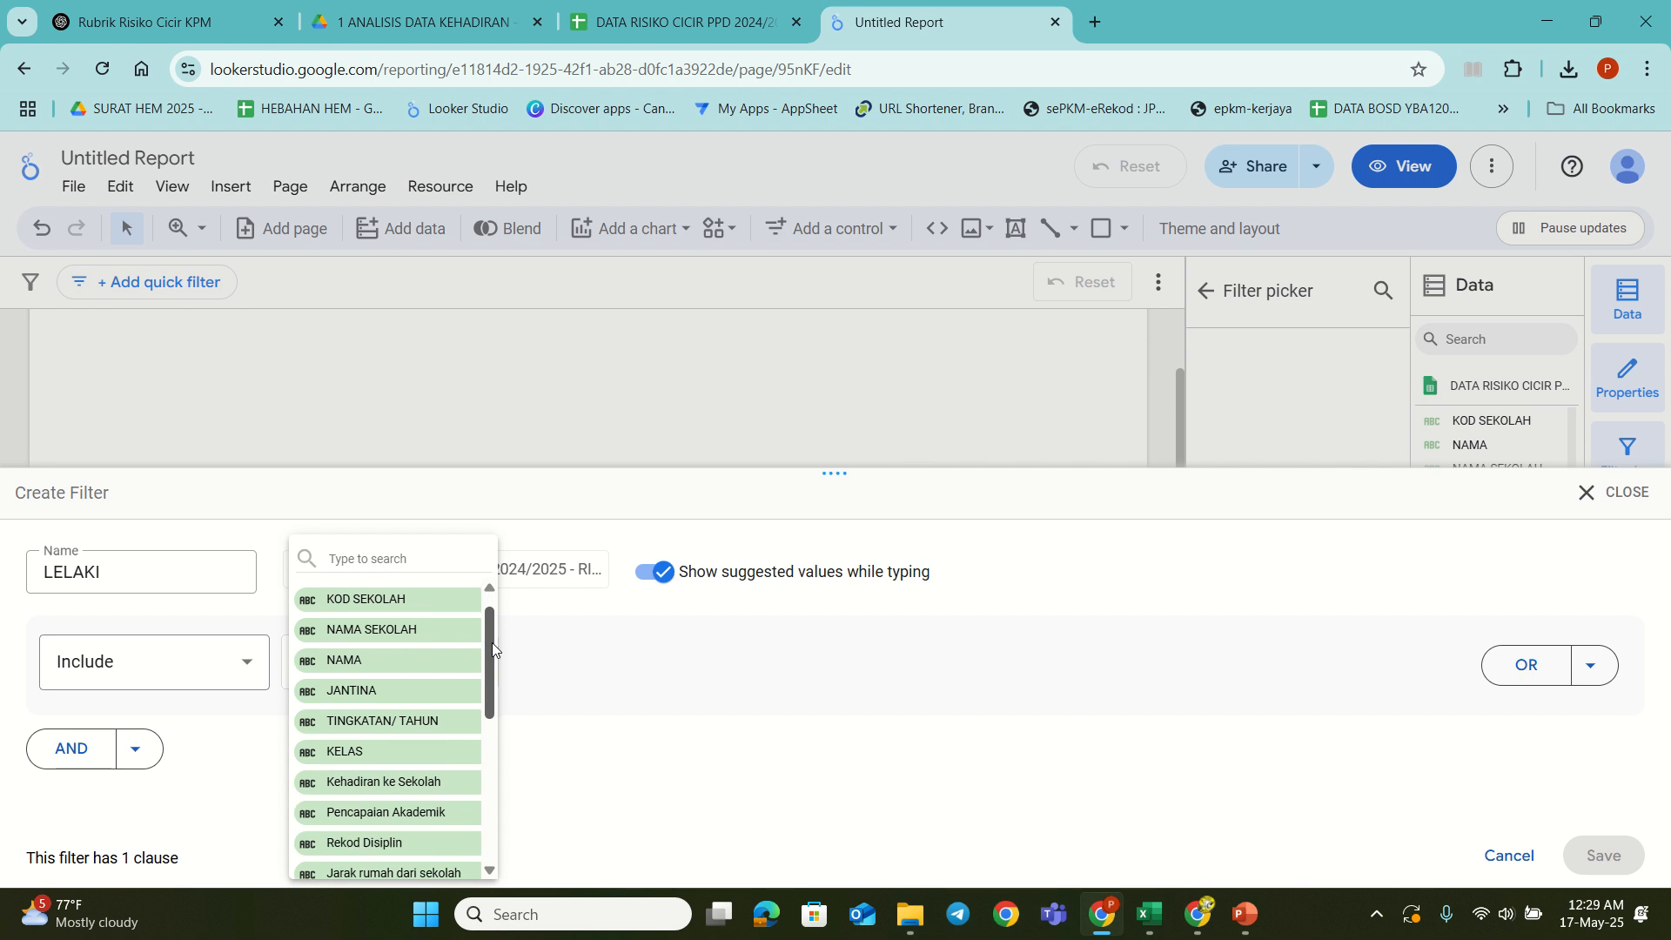
click(346, 692)
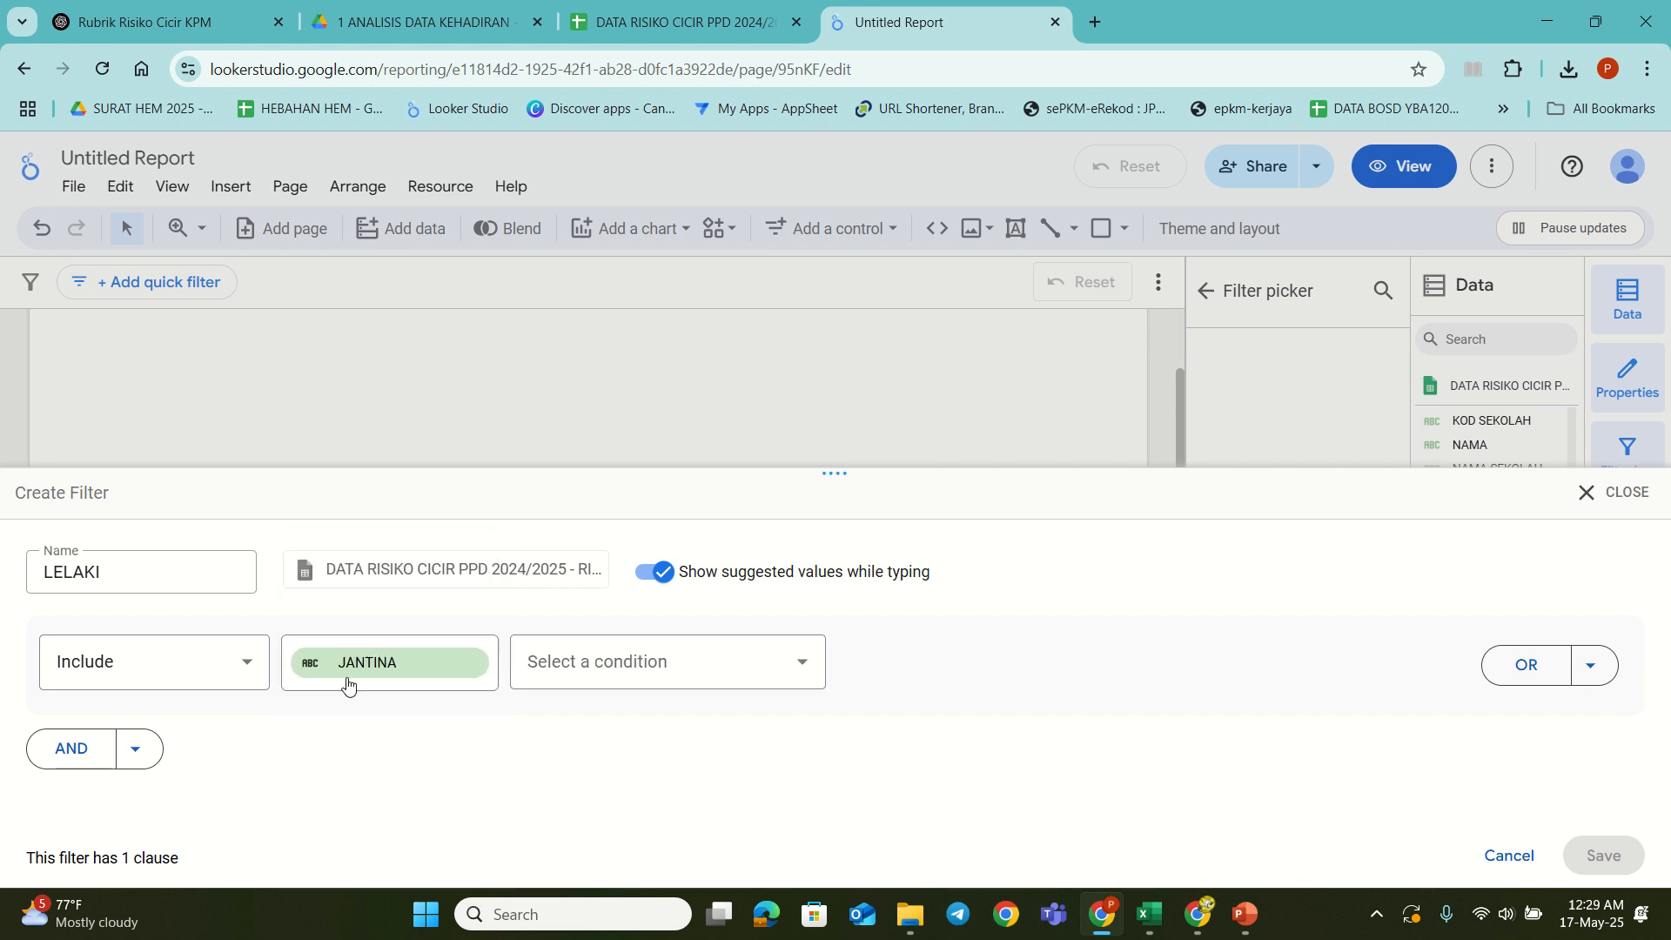
Step: Set the LELAKI filter's condition to Equal to (=) with the value L and save the filter
click(779, 677)
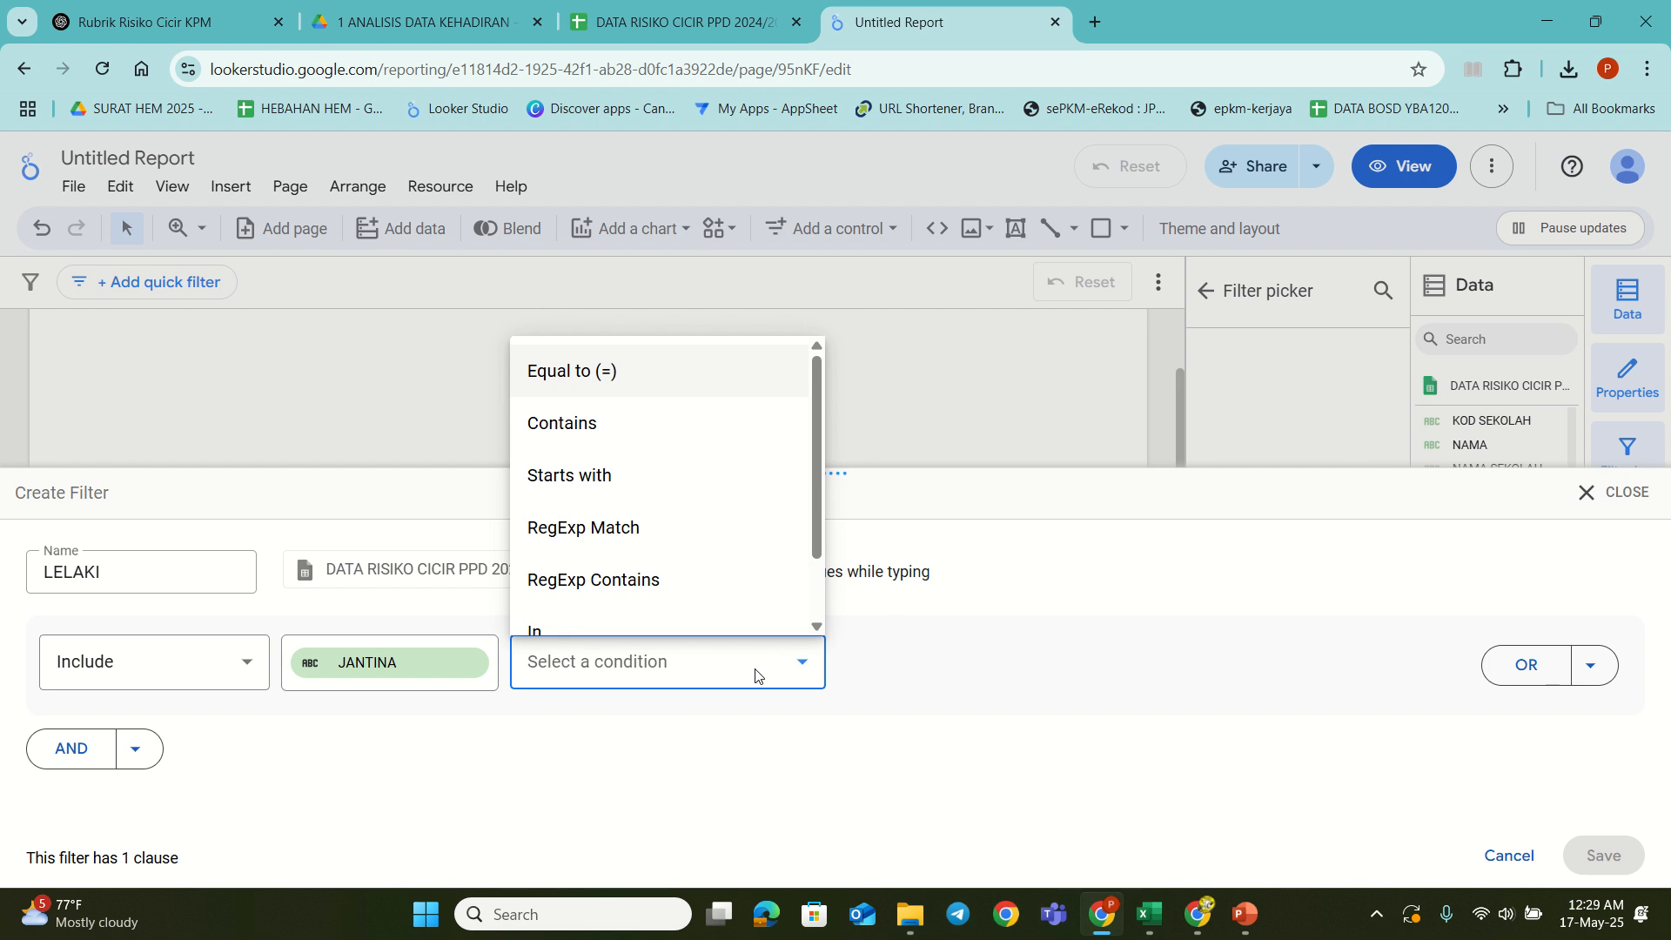
scroll(702, 576, down, 1)
scroll(697, 570, up, 1)
scroll(577, 453, down, 1)
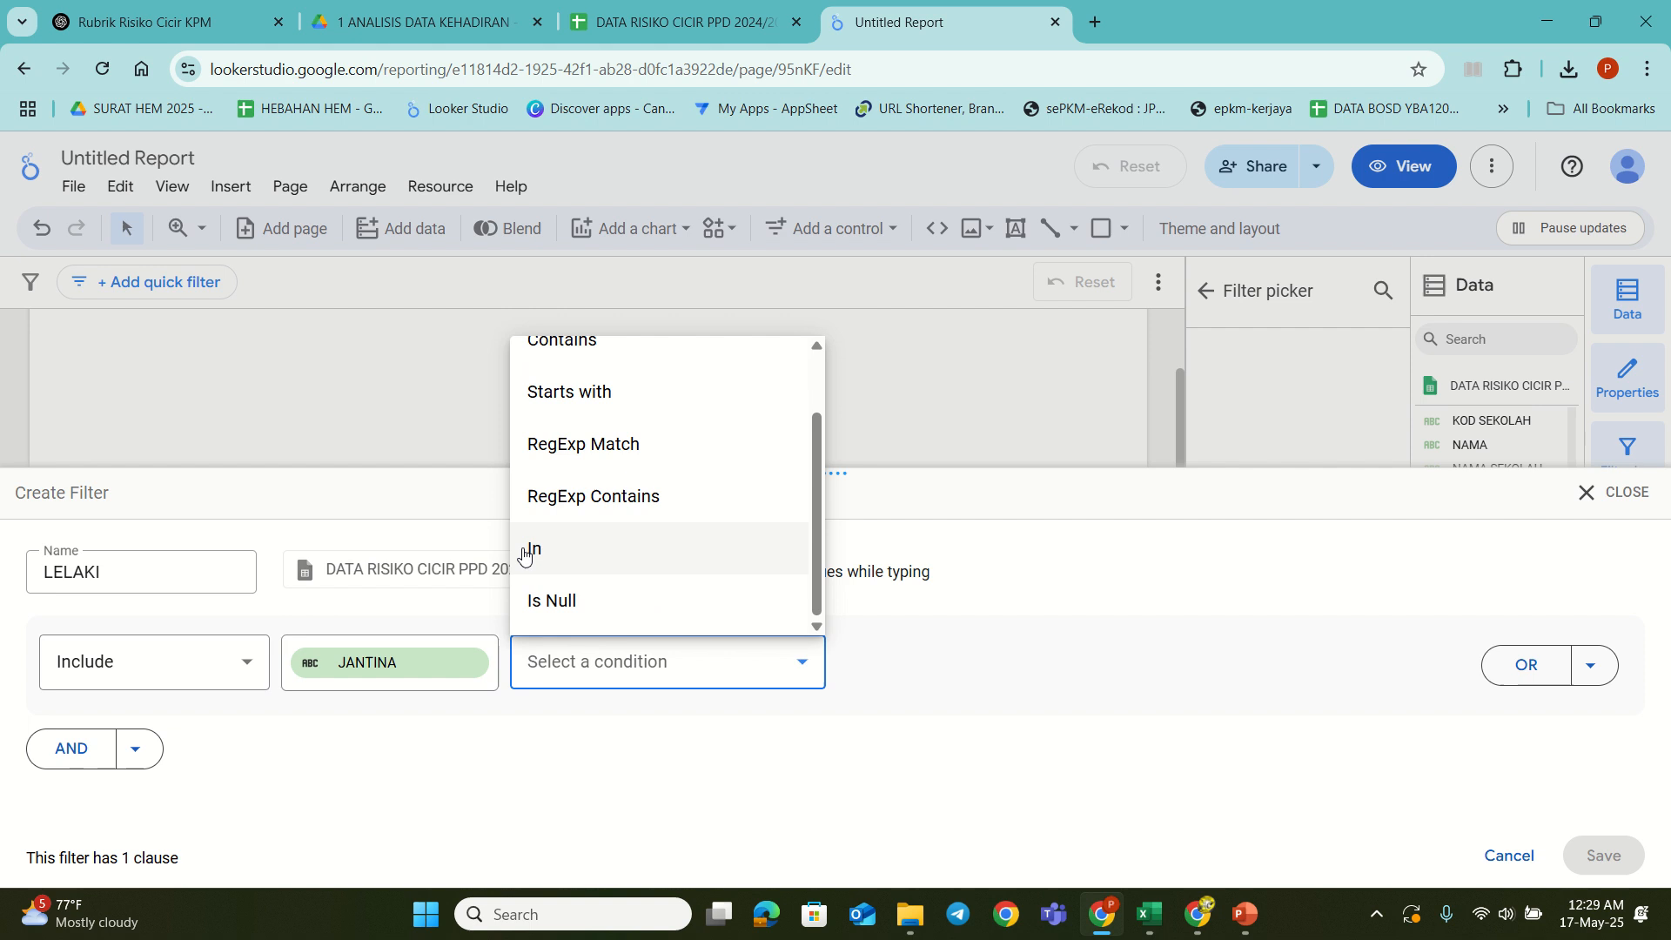
scroll(616, 564, up, 1)
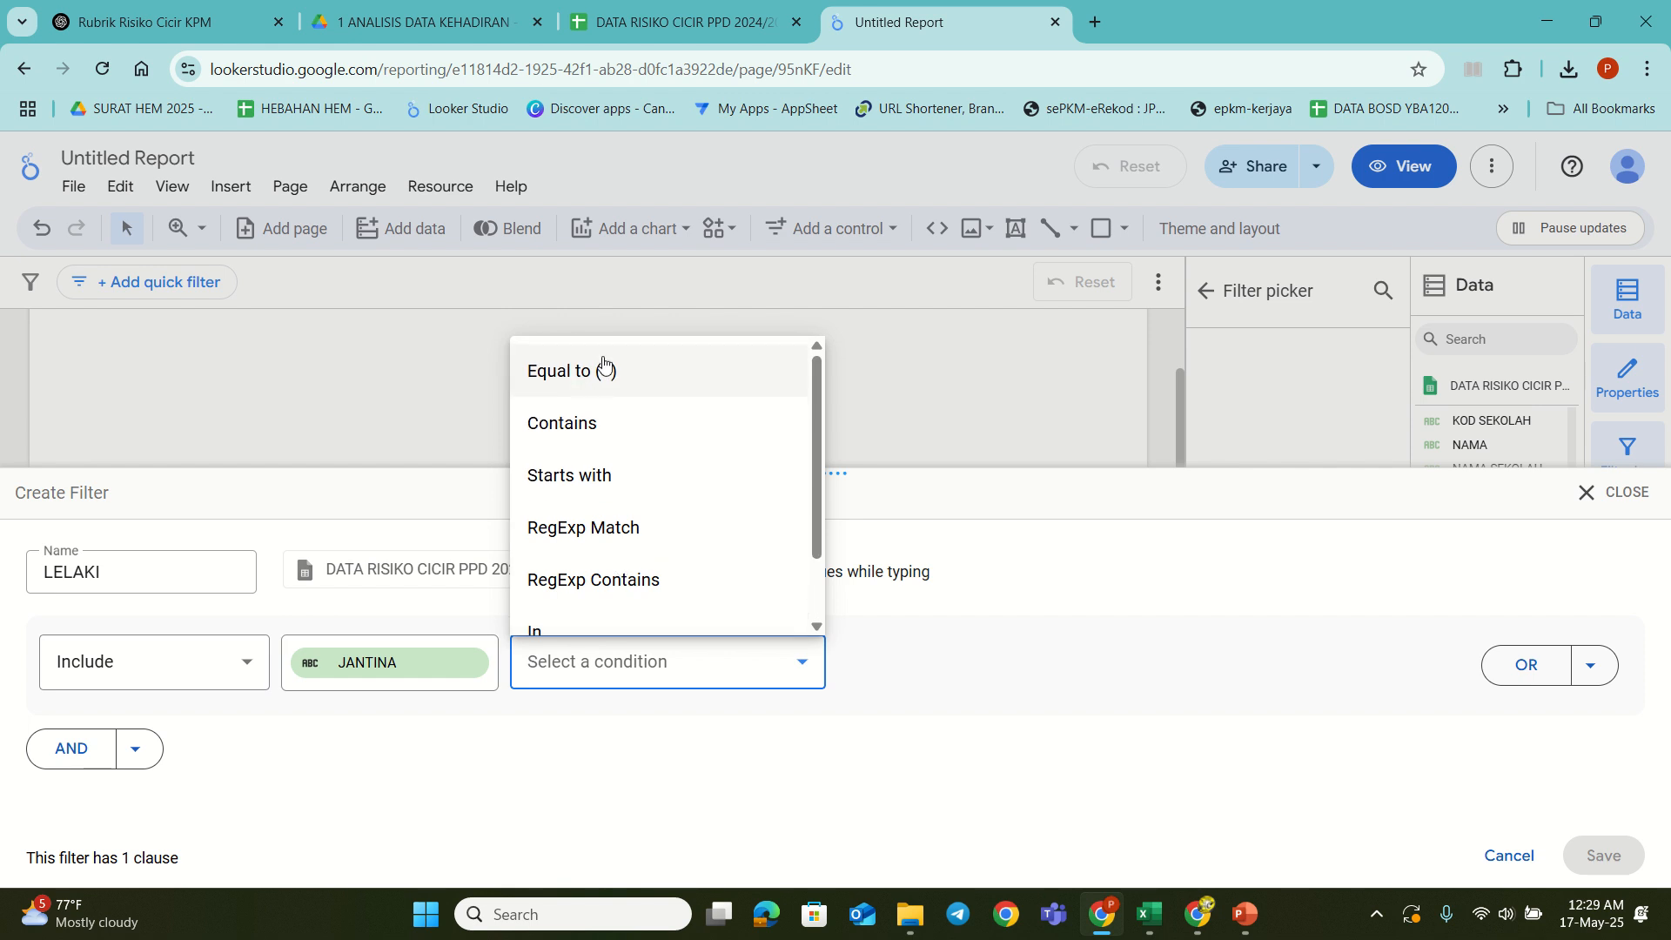
click(603, 367)
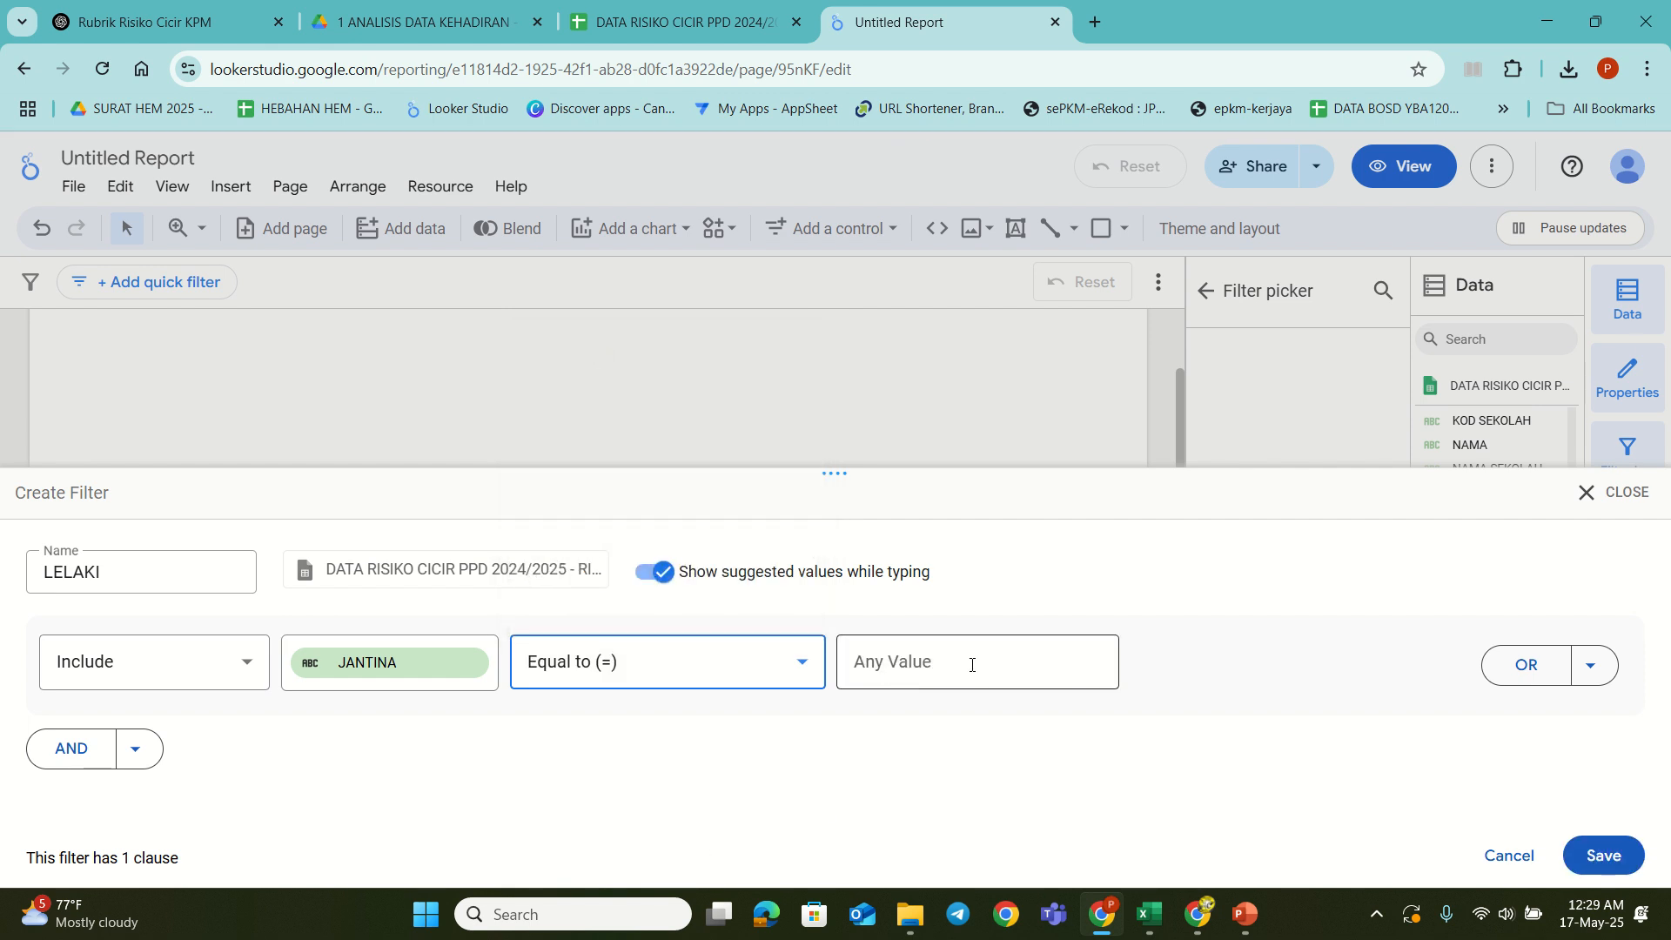
click(938, 667)
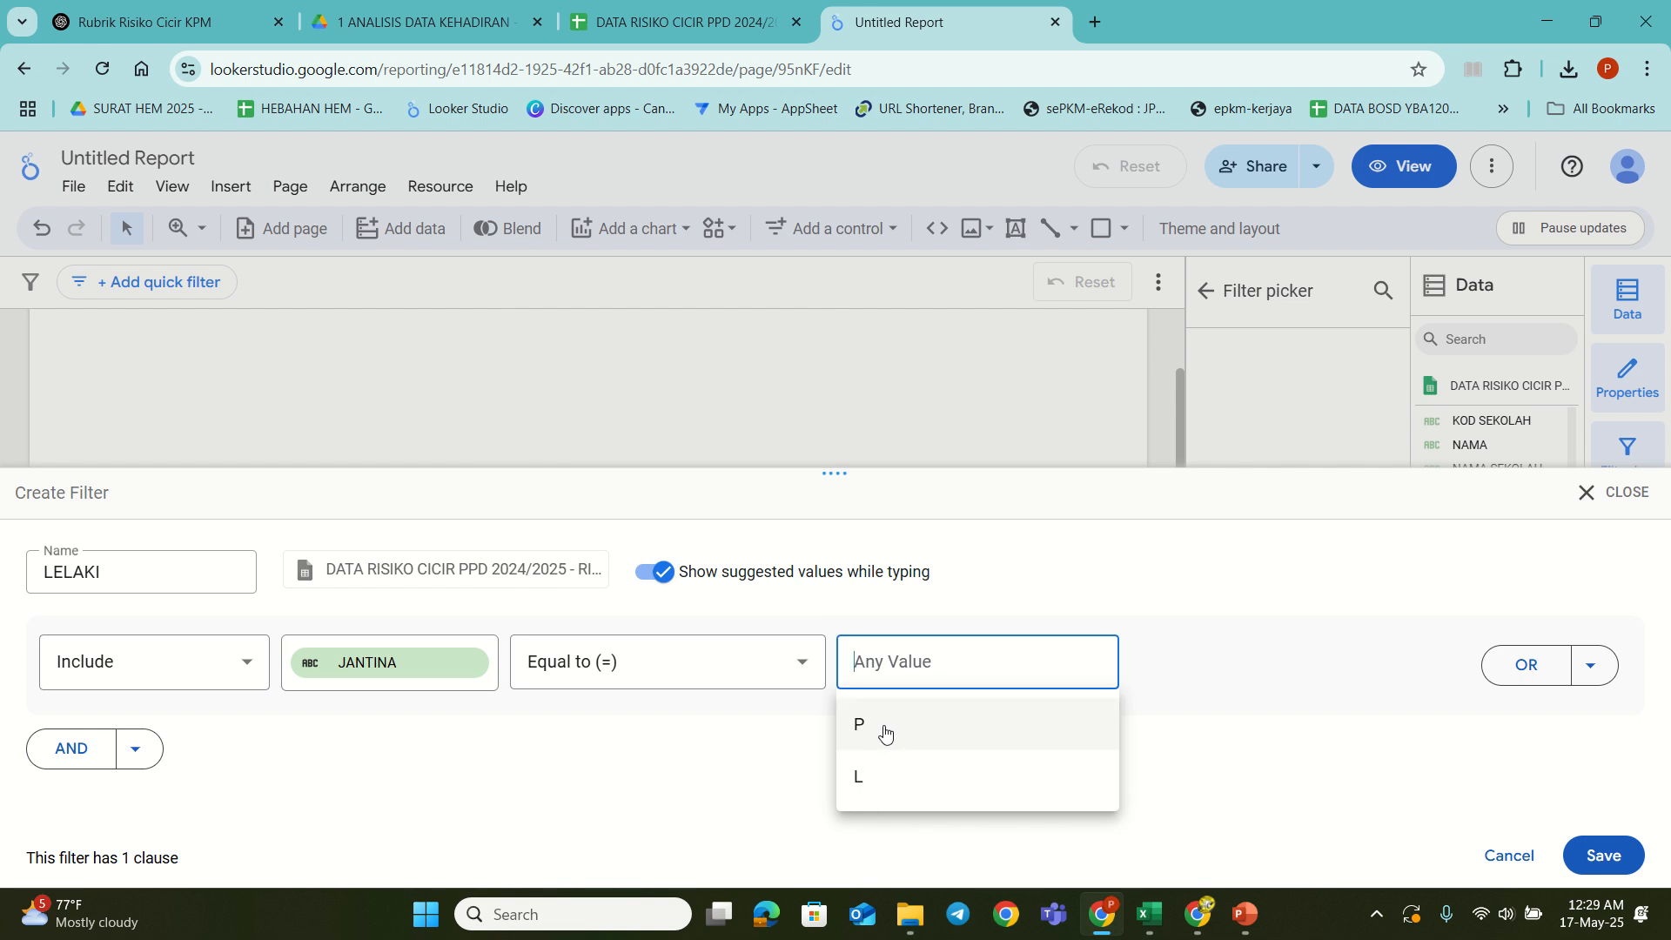
click(868, 782)
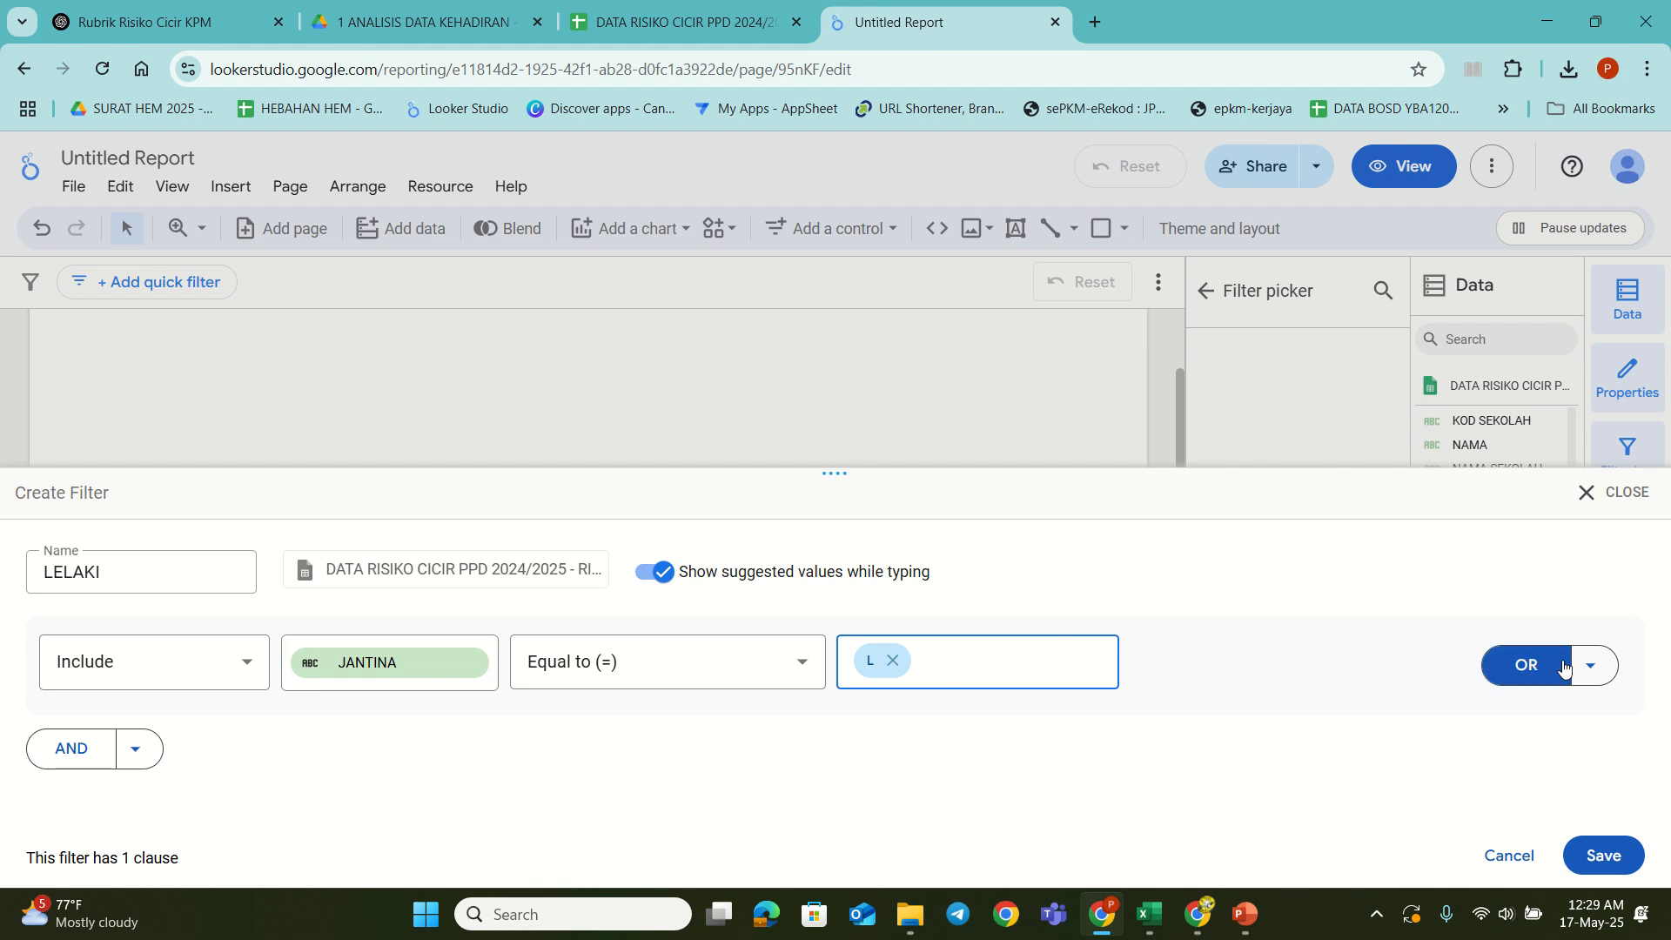
click(1608, 857)
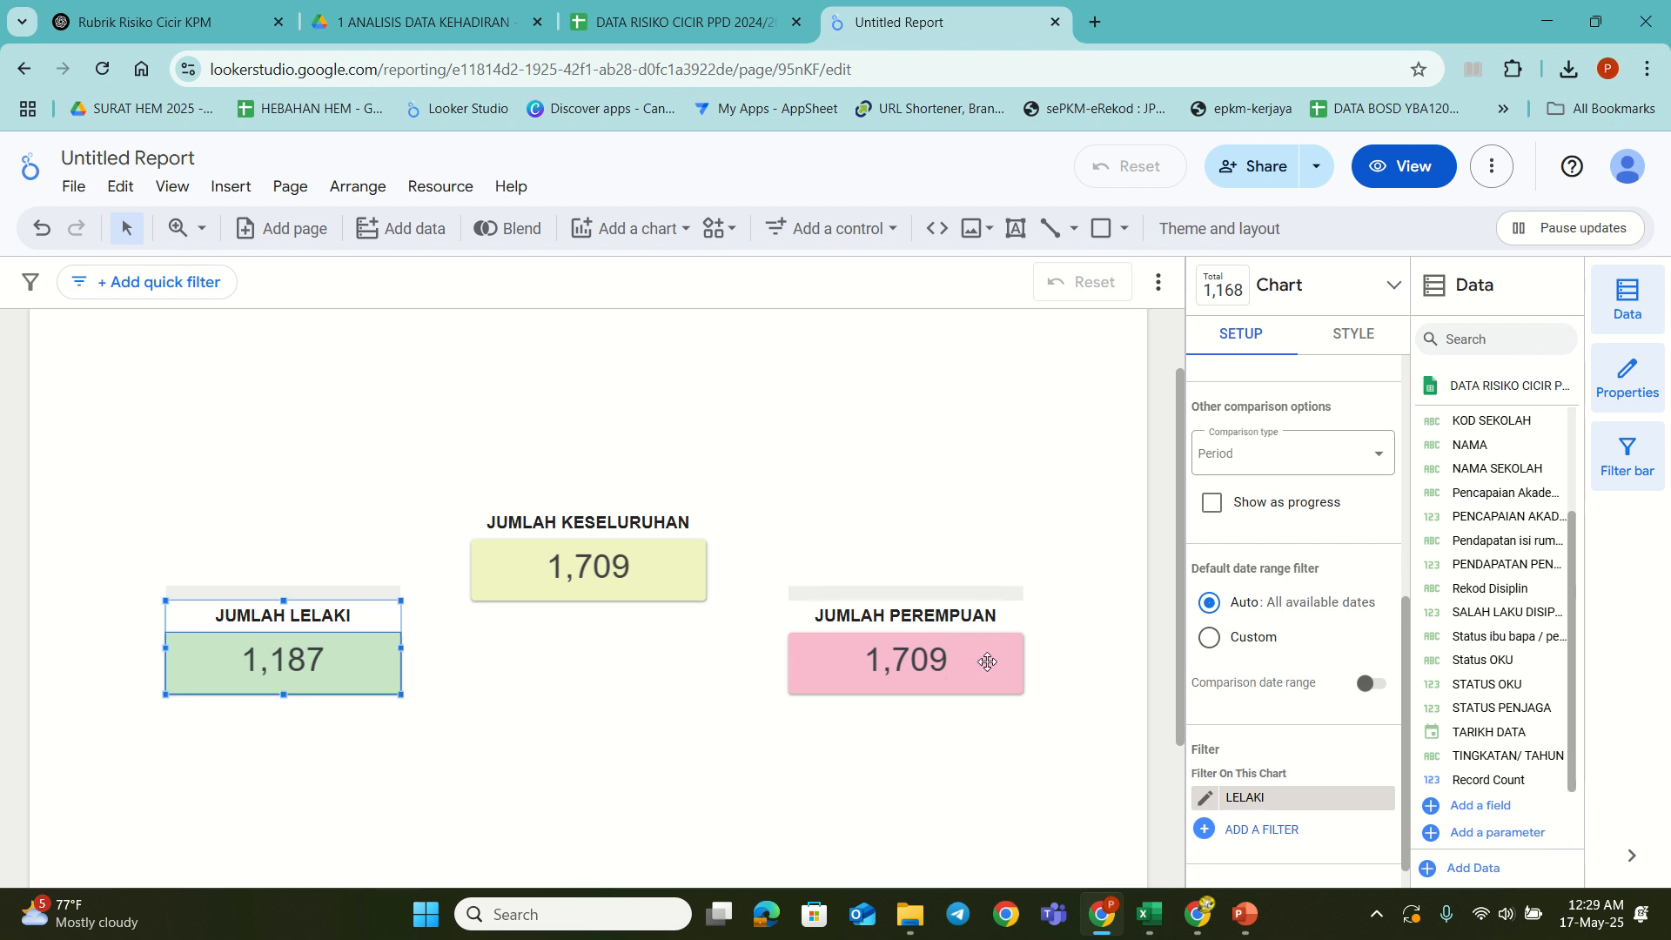
Step: Replace the JUMLAH PEREMPUAN scorecard's Record Count metric with JANTINA, aggregated by Count
click(983, 661)
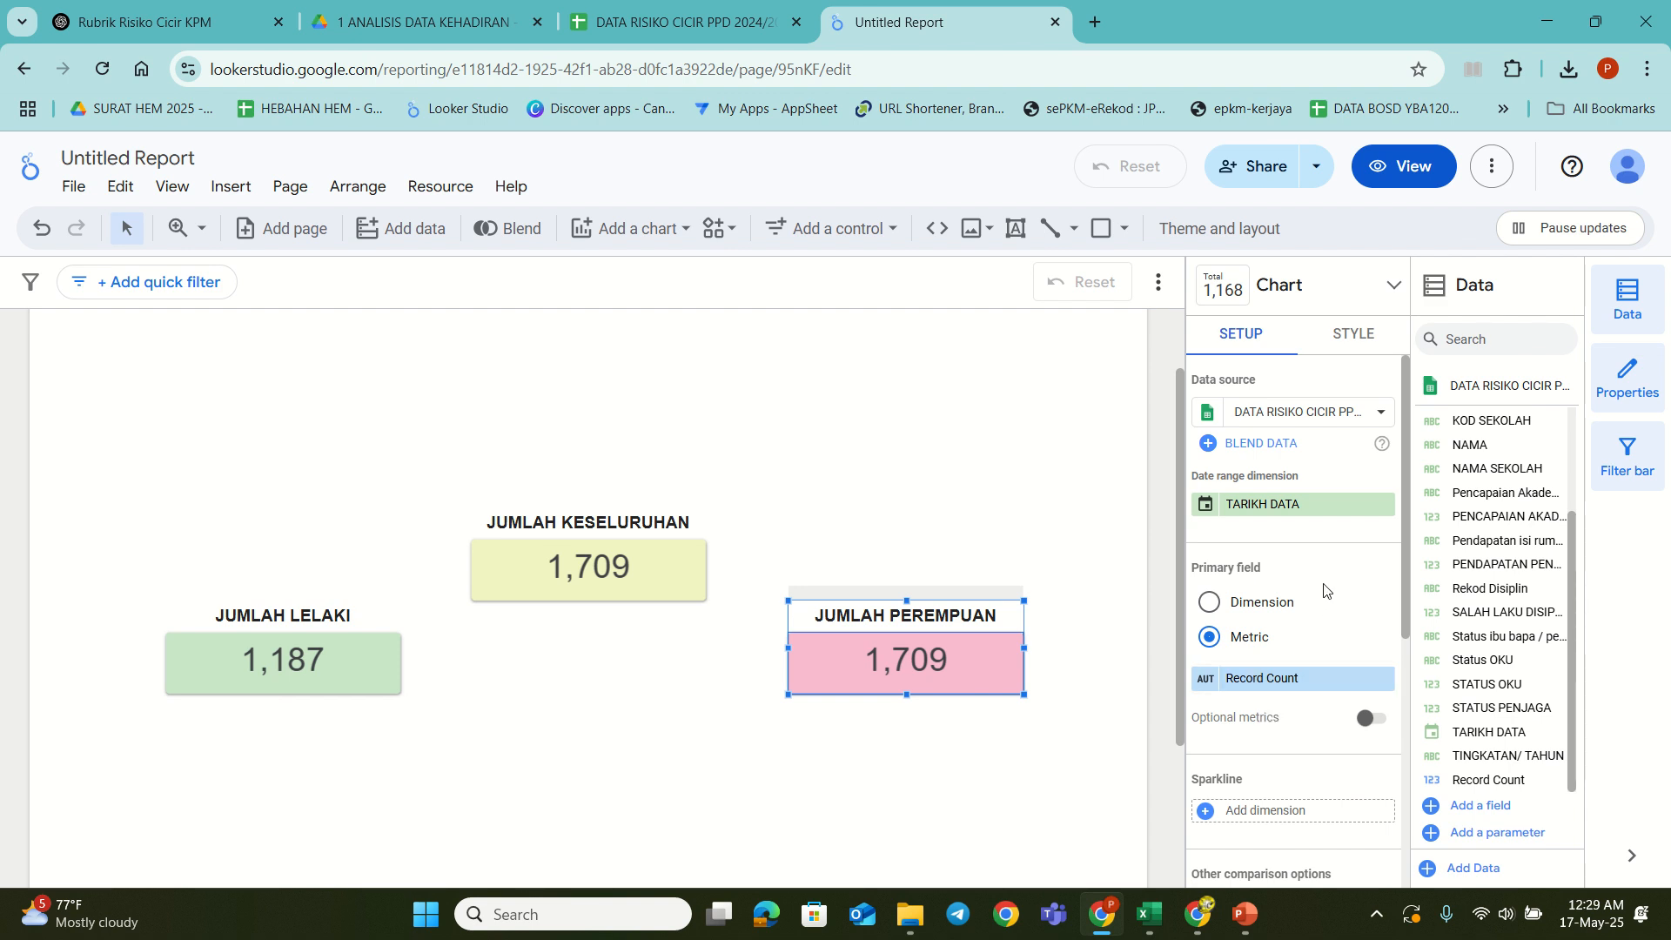
scroll(1325, 591, down, 1)
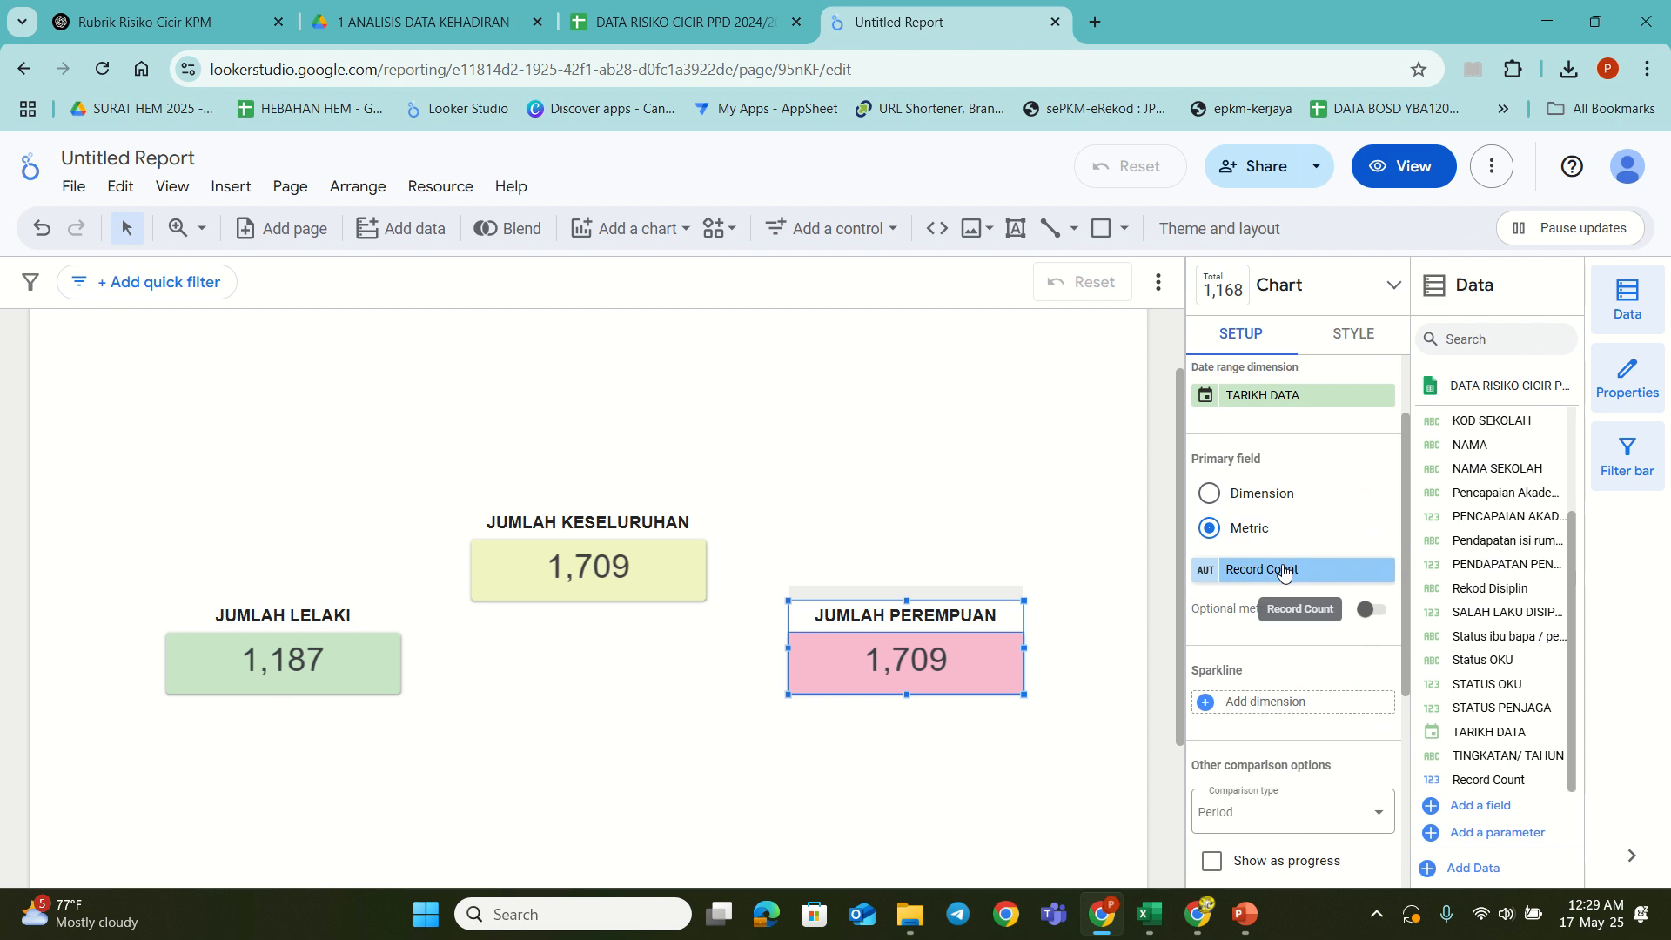
click(1283, 571)
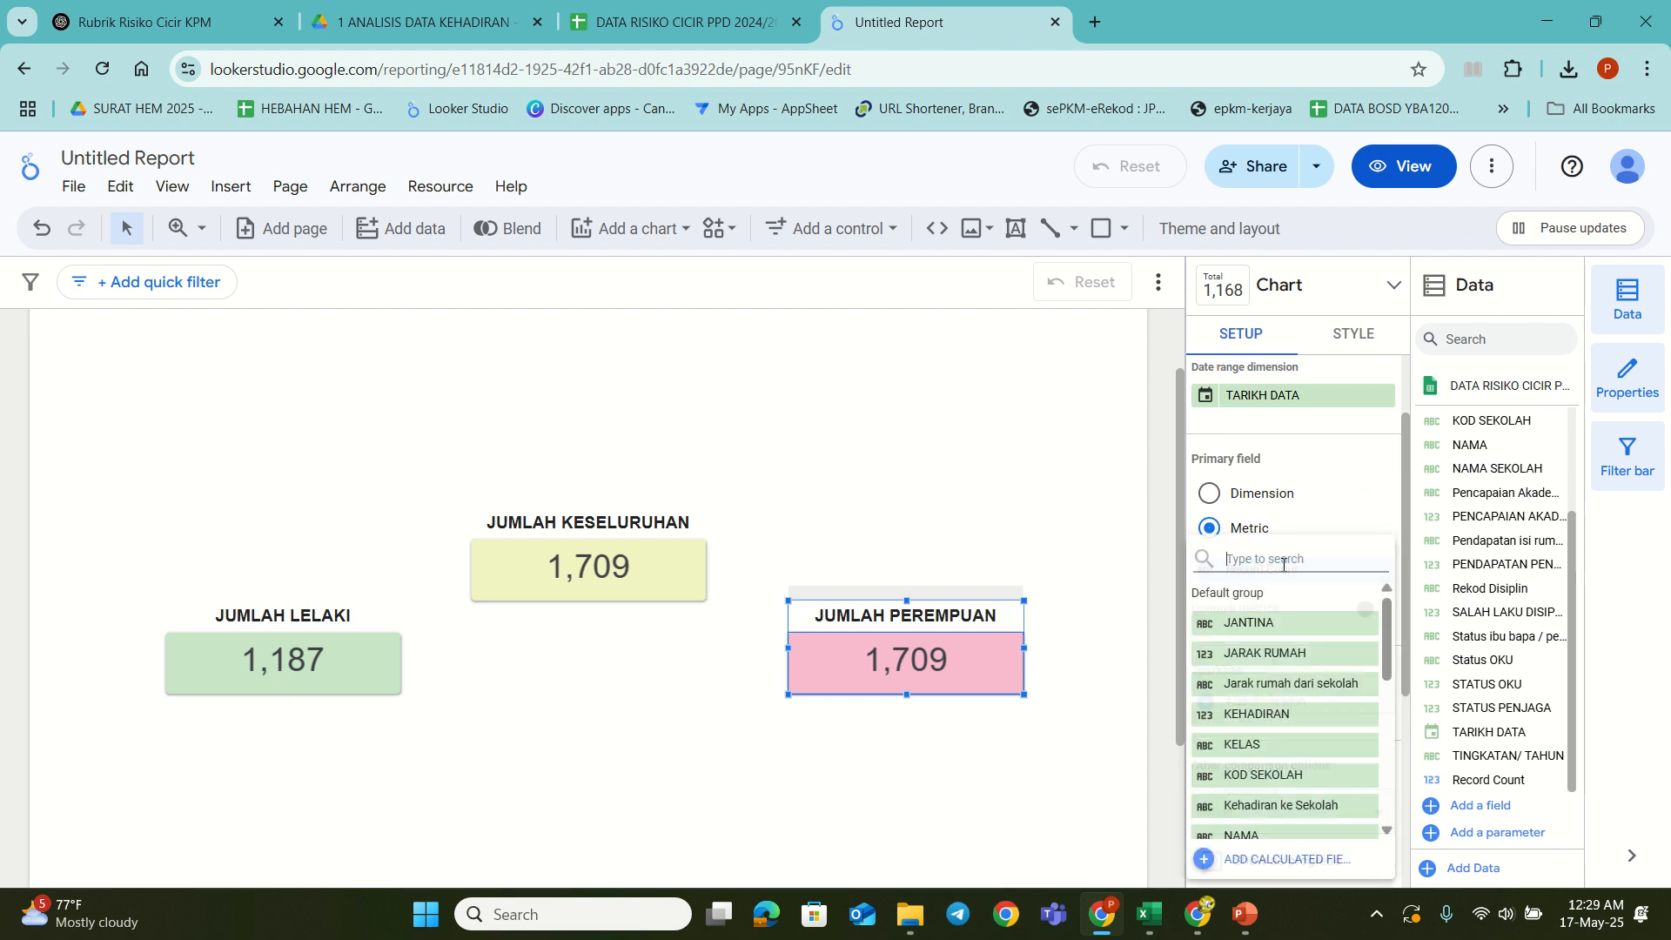
click(1274, 623)
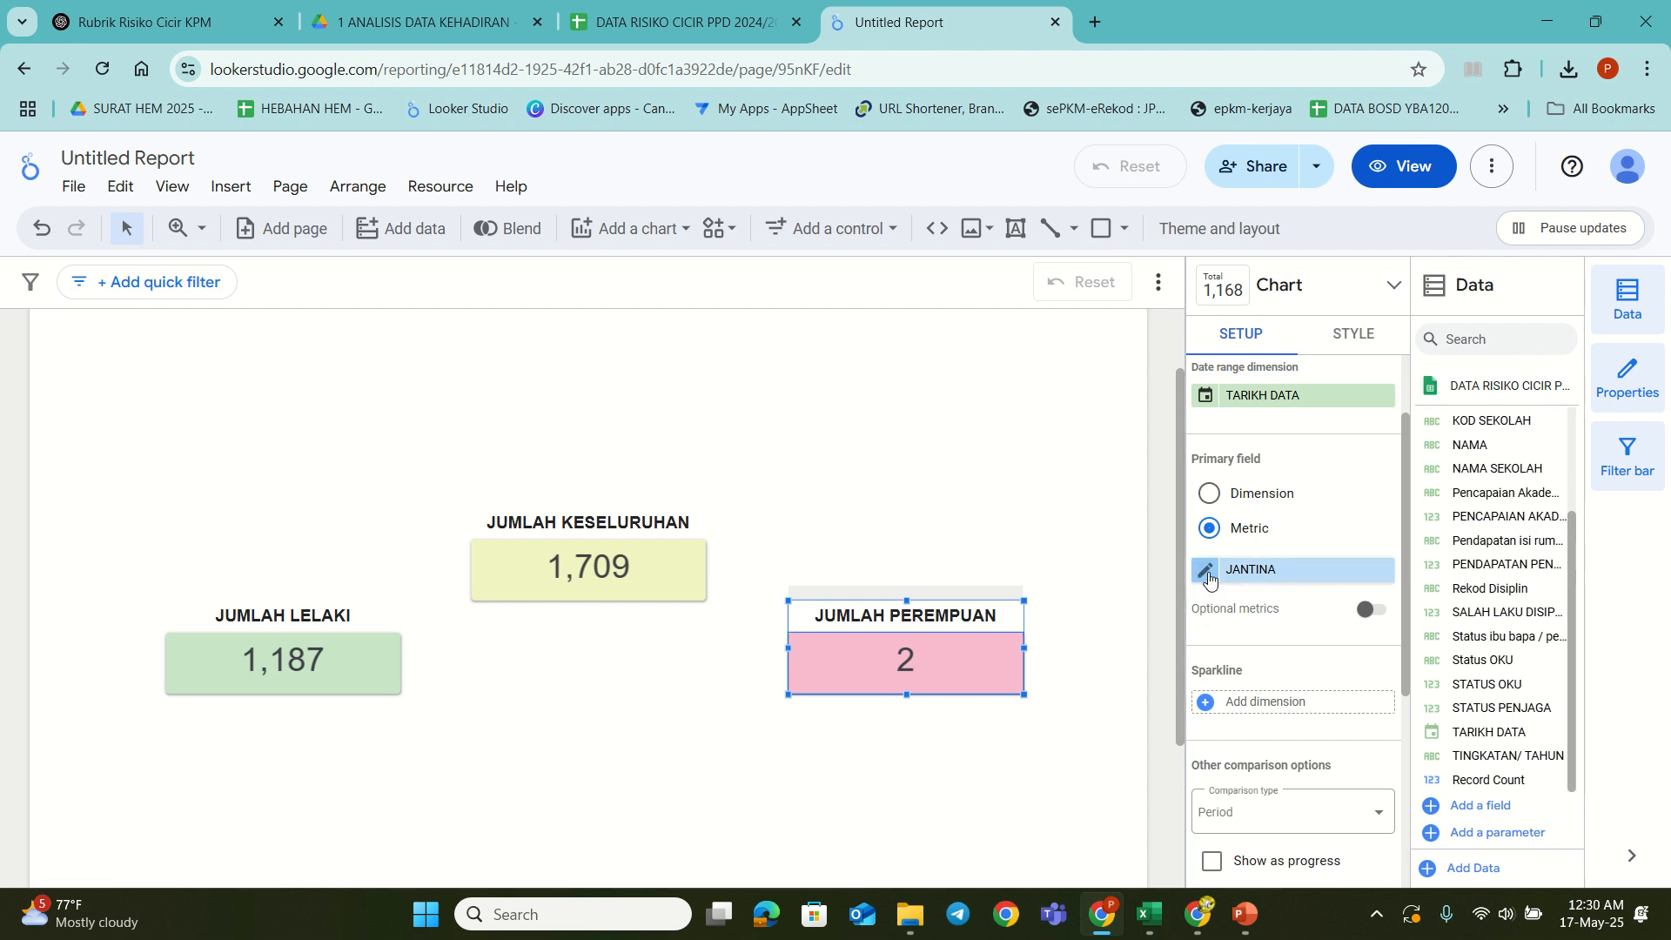
click(1207, 575)
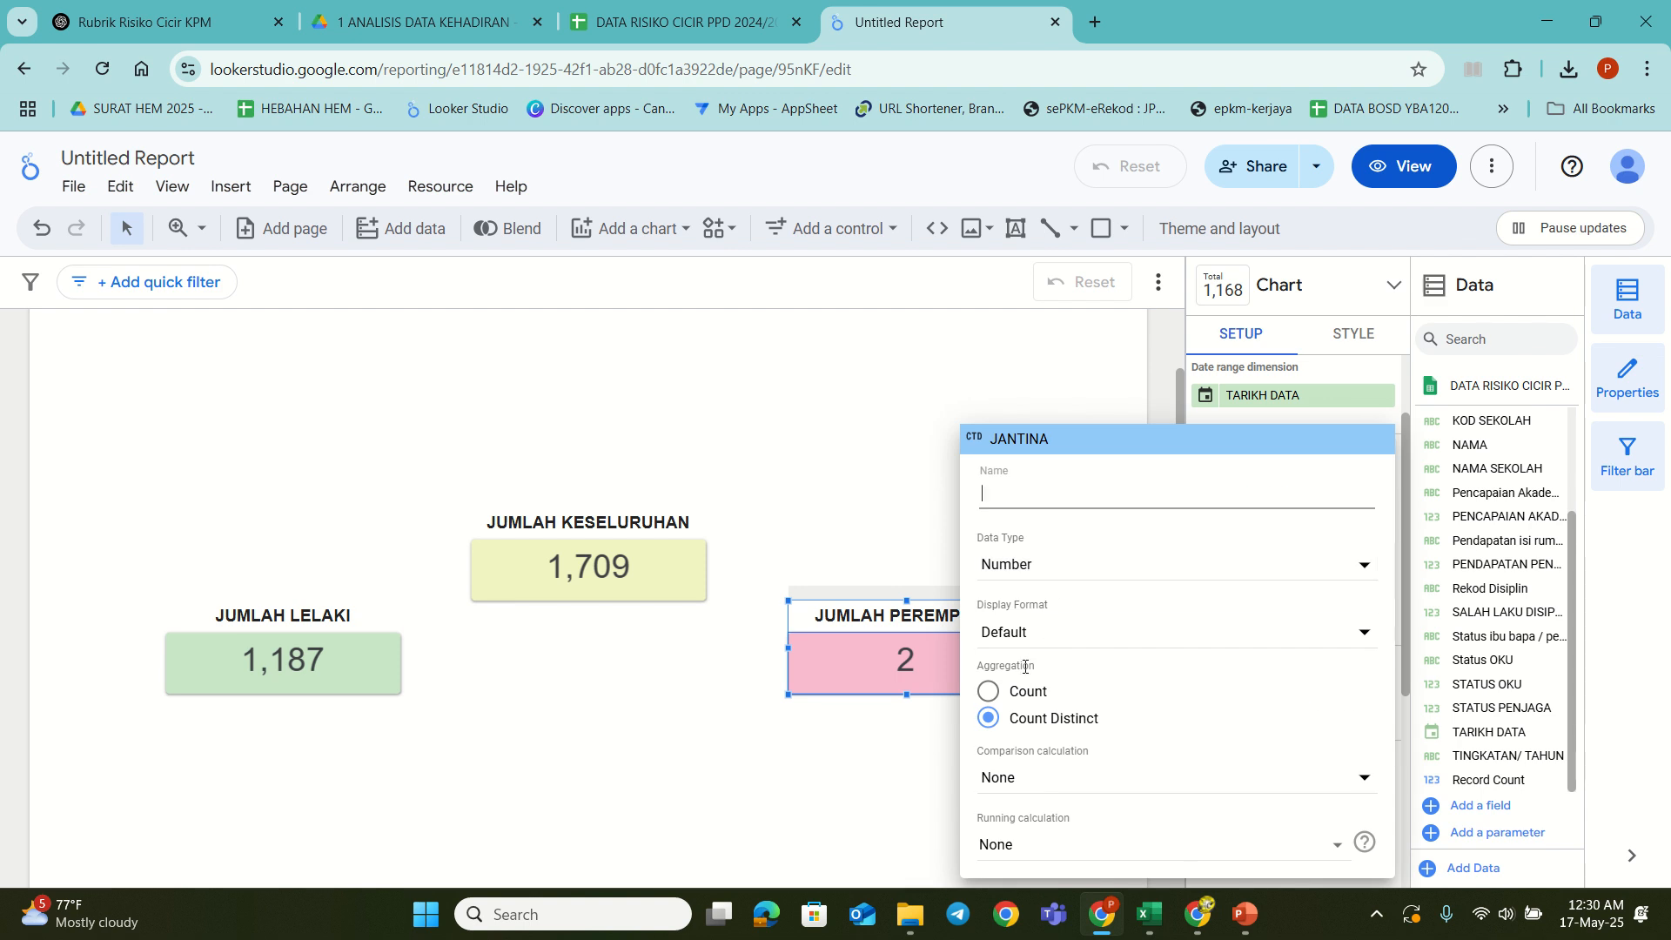
click(989, 692)
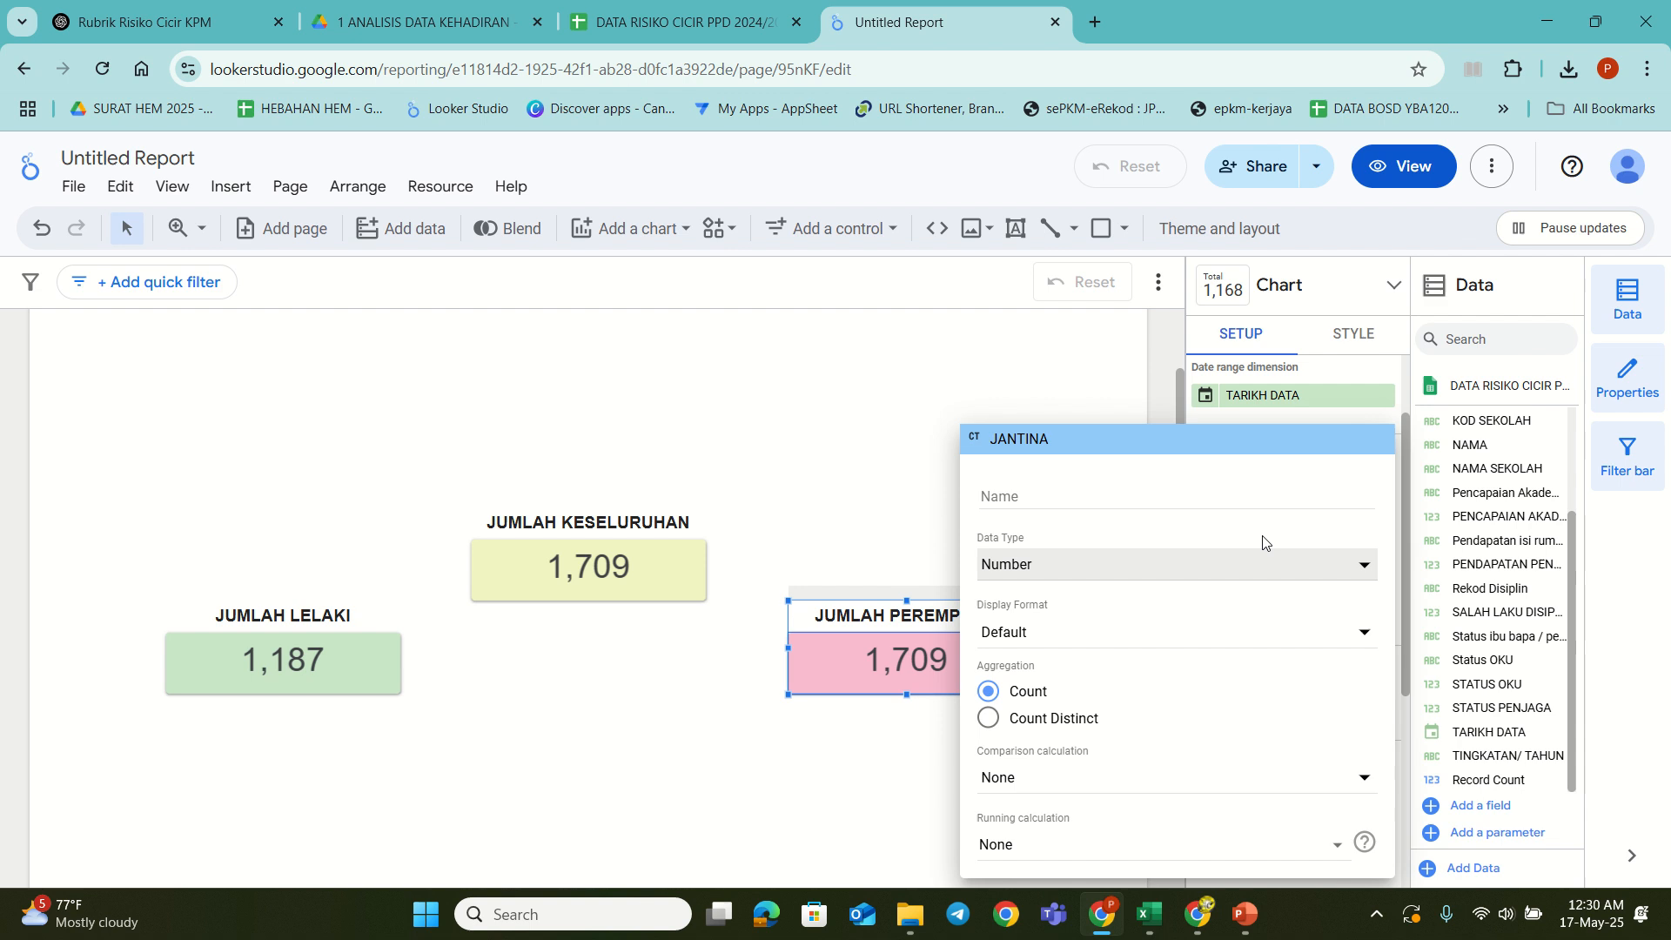
click(1060, 409)
Step: Start a new filter named PEREMPUAN on the JUMLAH PEREMPUAN scorecard, including records by the JANTINA field
scroll(1317, 675, down, 4)
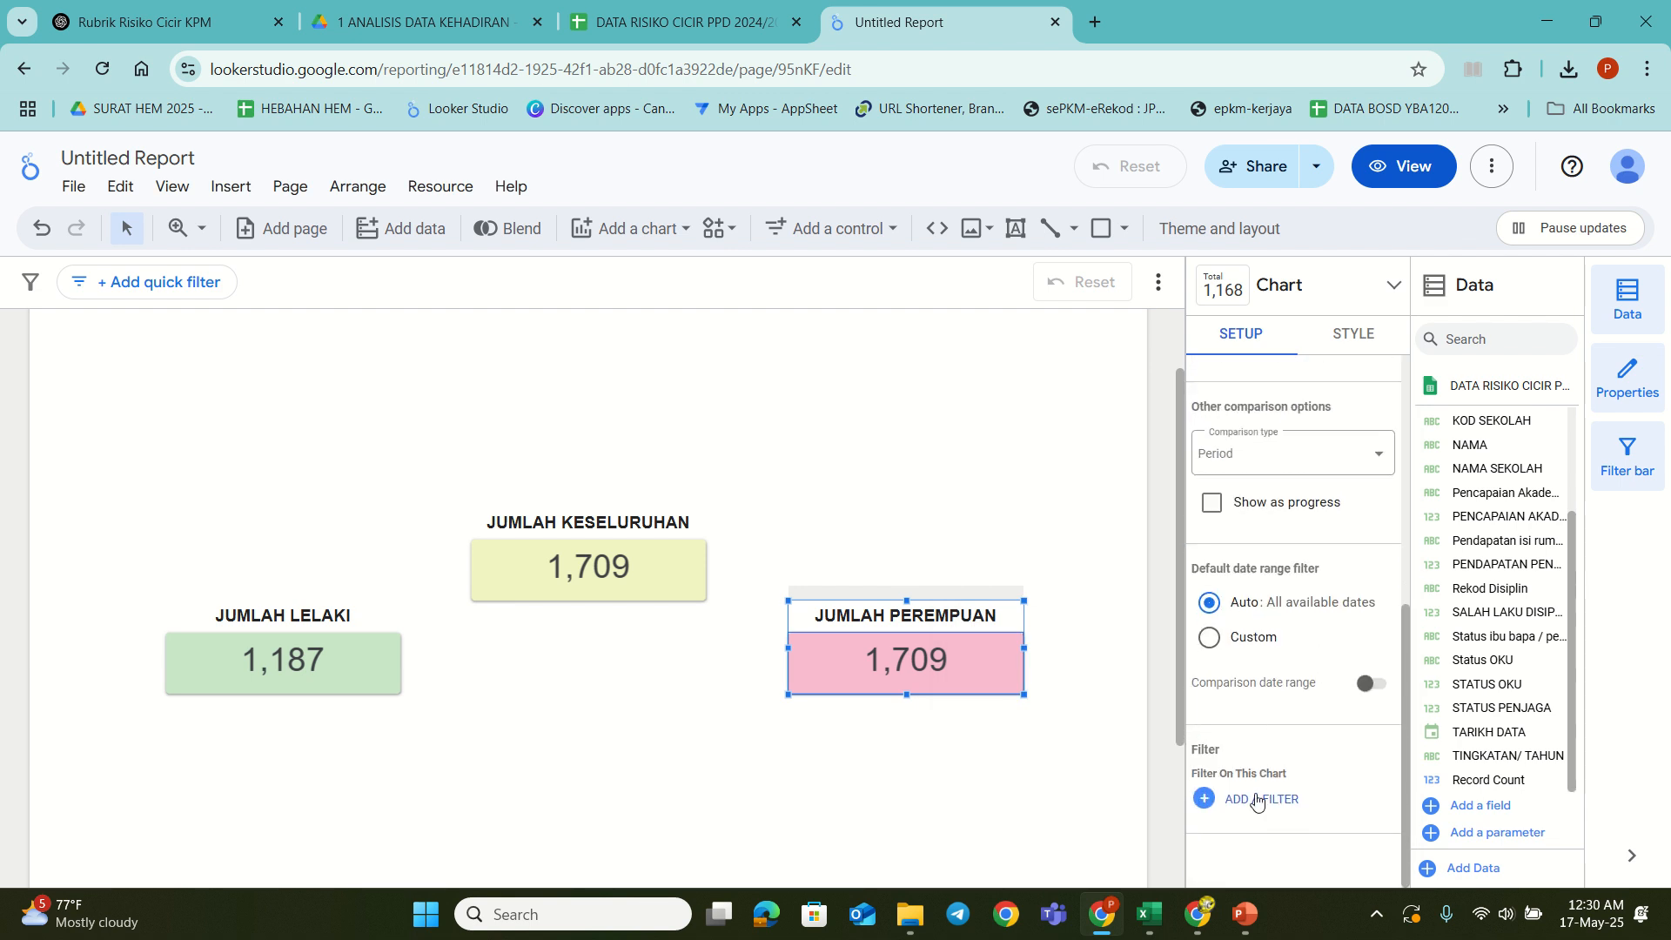
click(1256, 802)
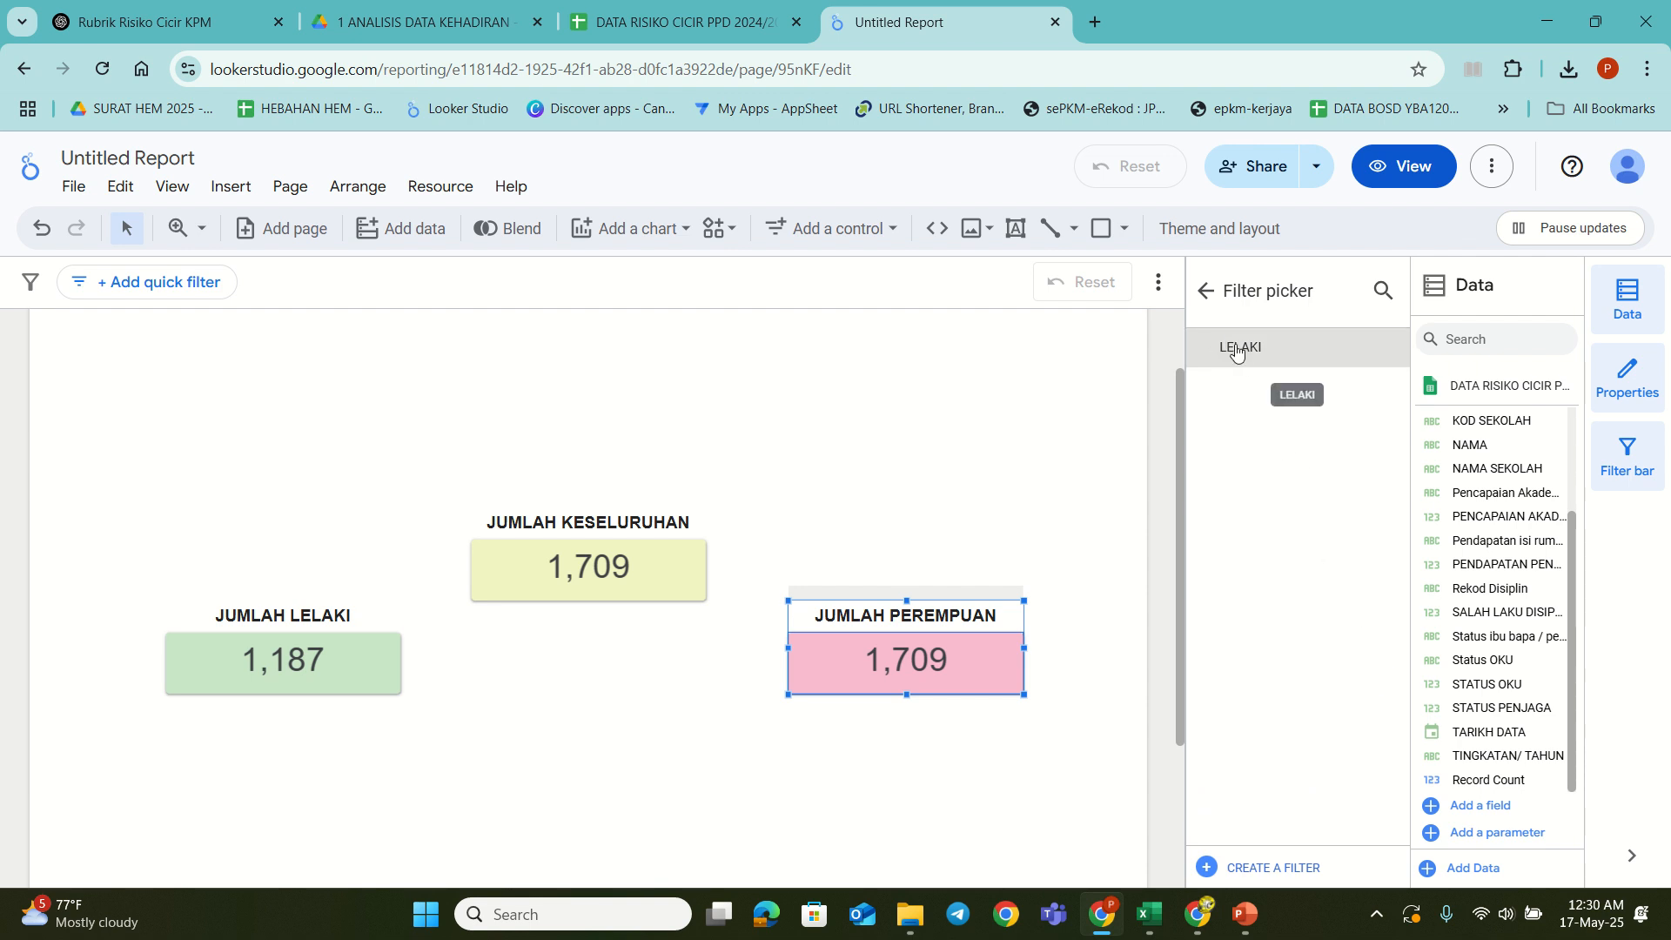
click(1278, 868)
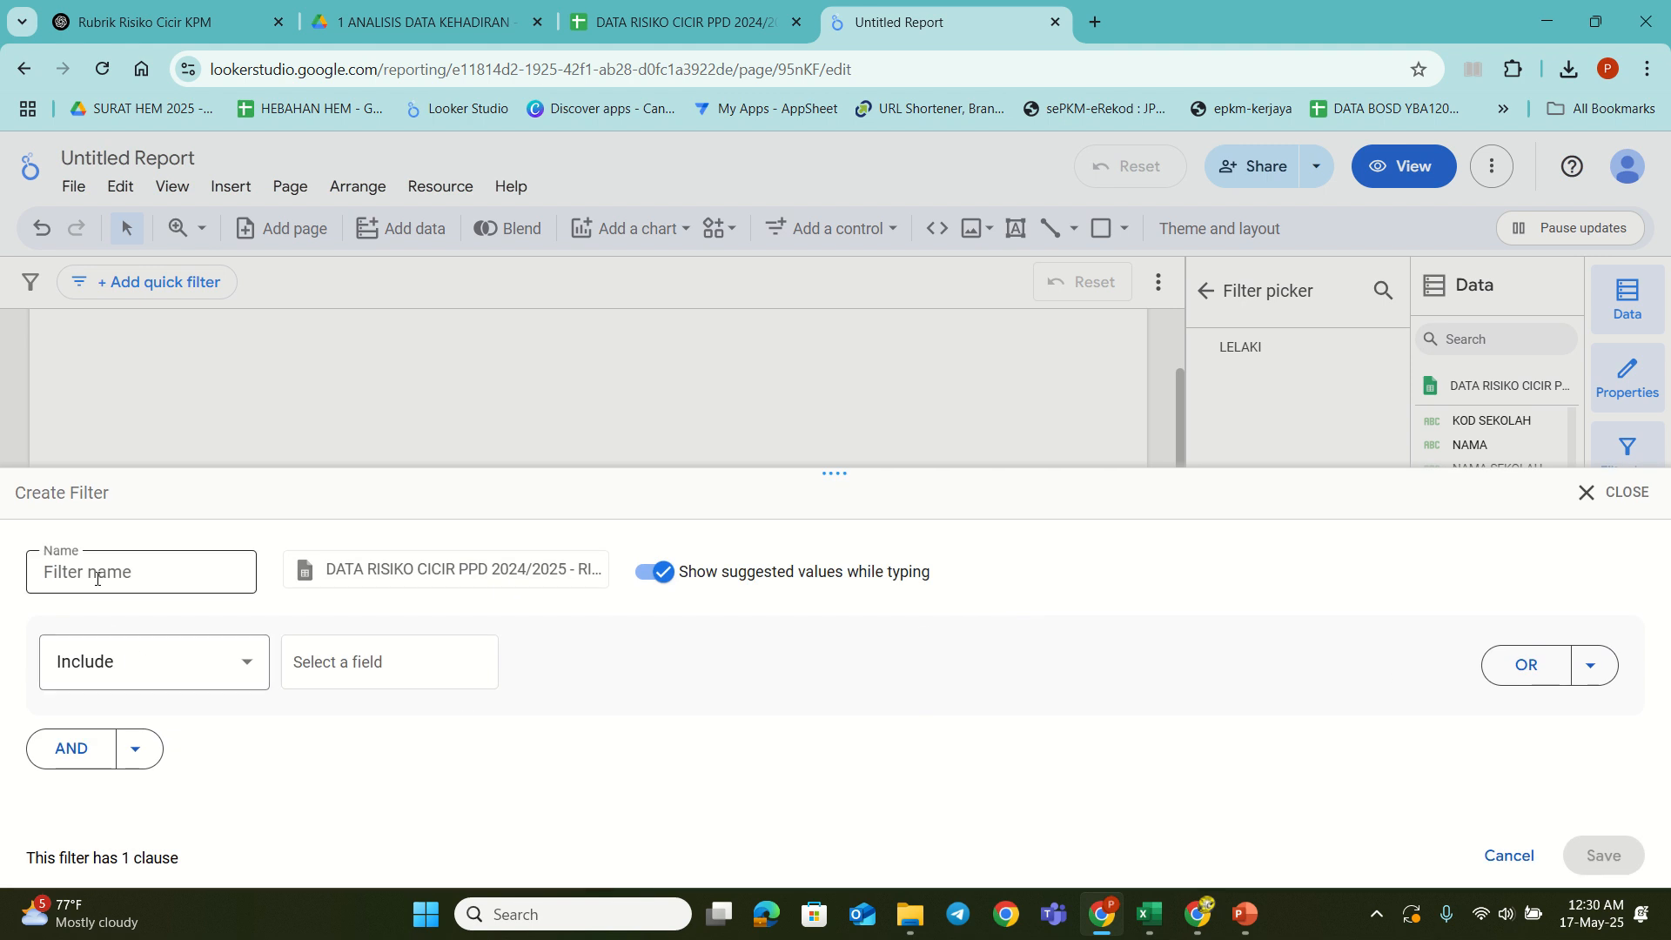
click(97, 578)
text(PEREMPUAN)
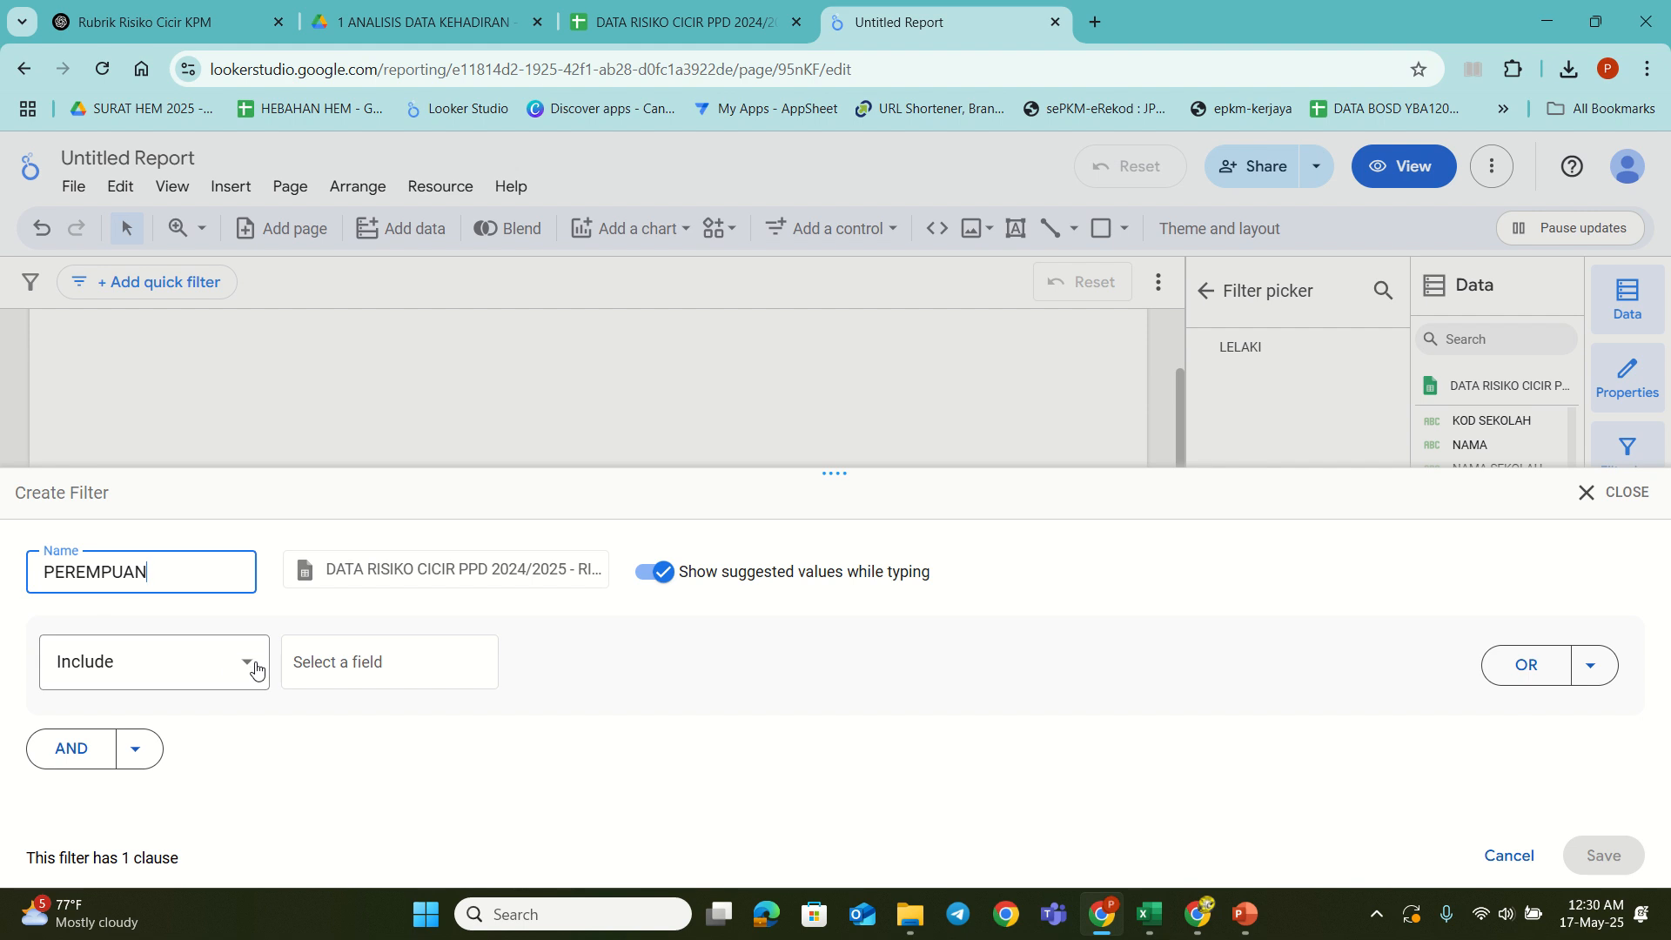
click(347, 664)
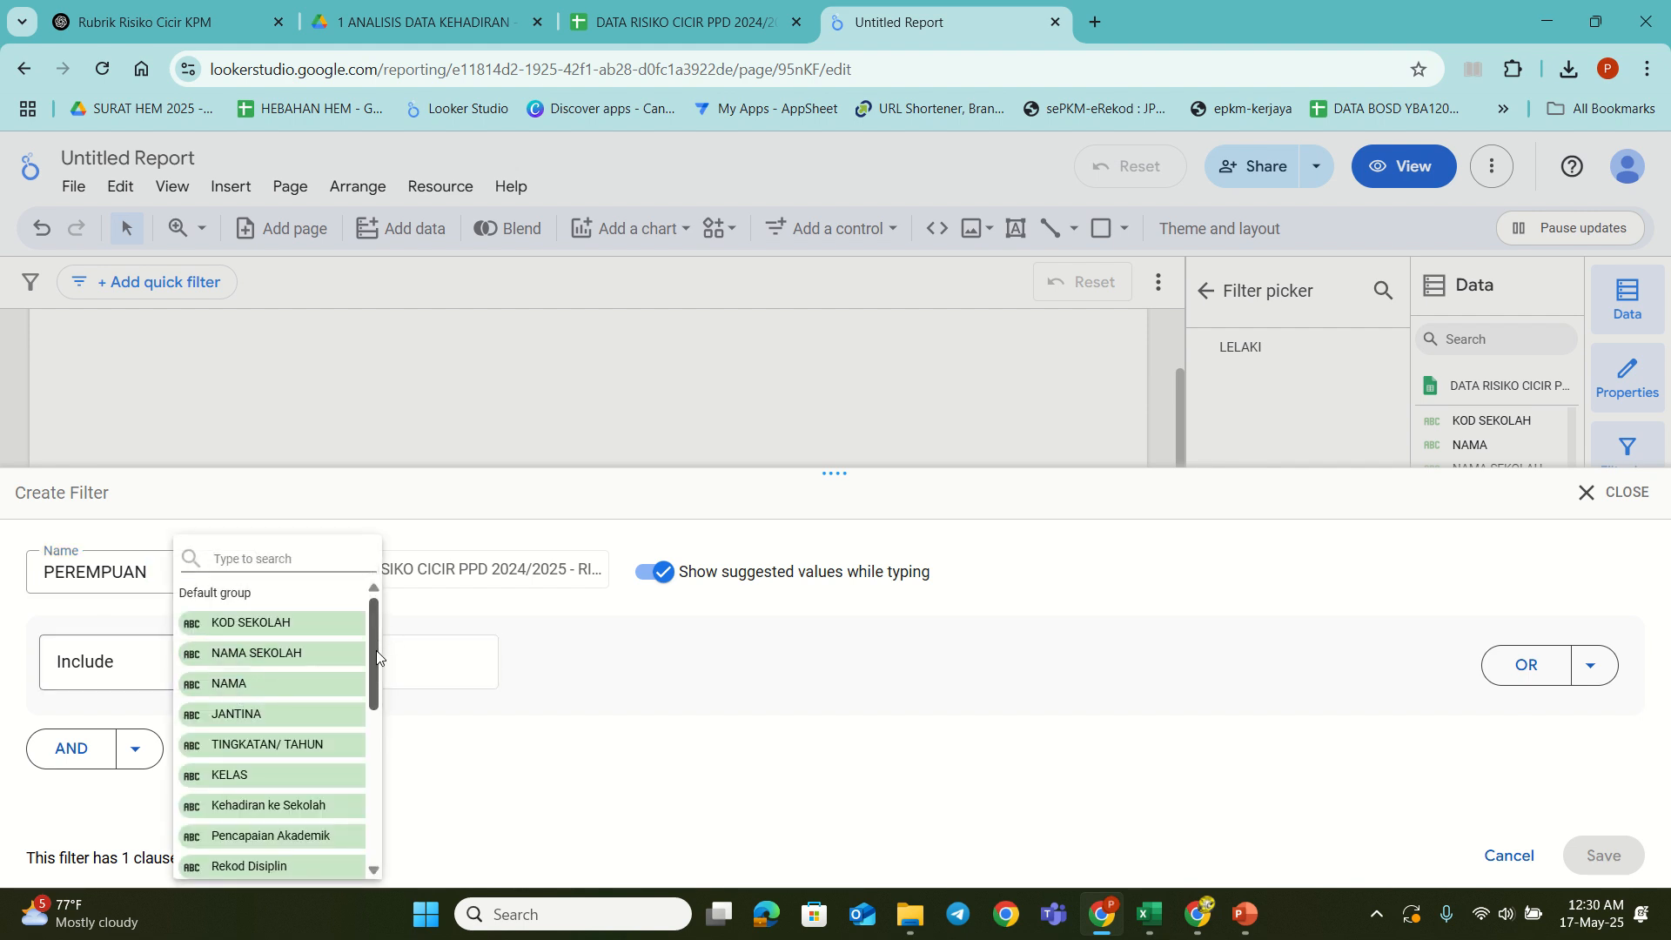
click(259, 716)
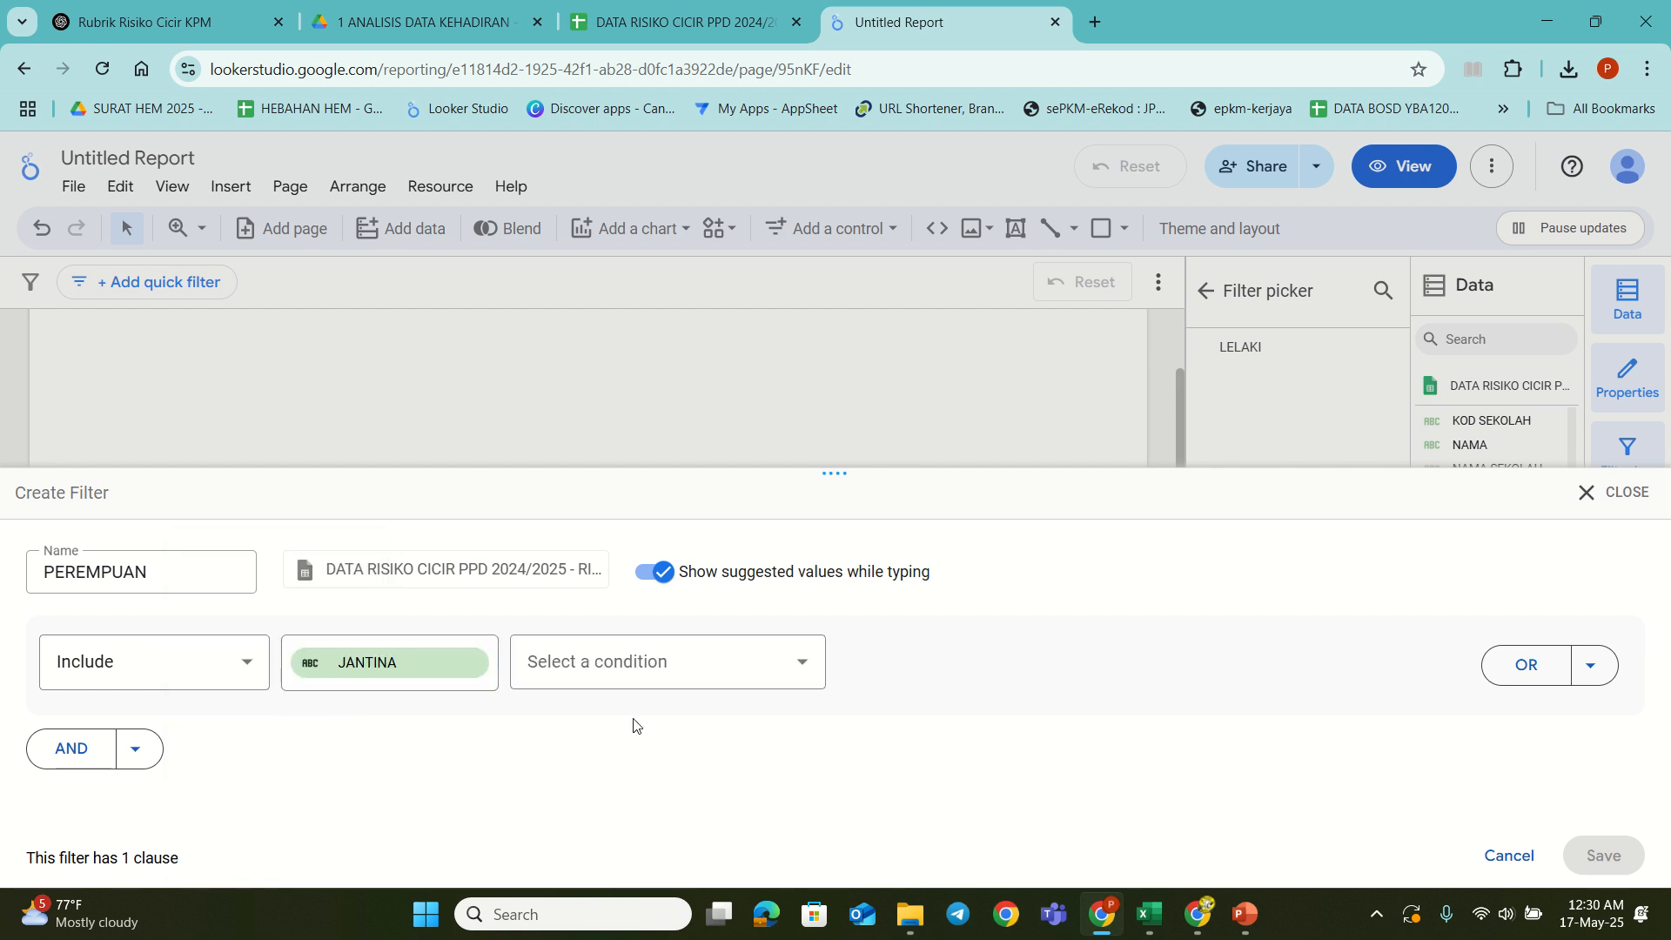
Step: Set the PEREMPUAN filter's condition to Equal to (=) with the value P and save the filter
click(697, 666)
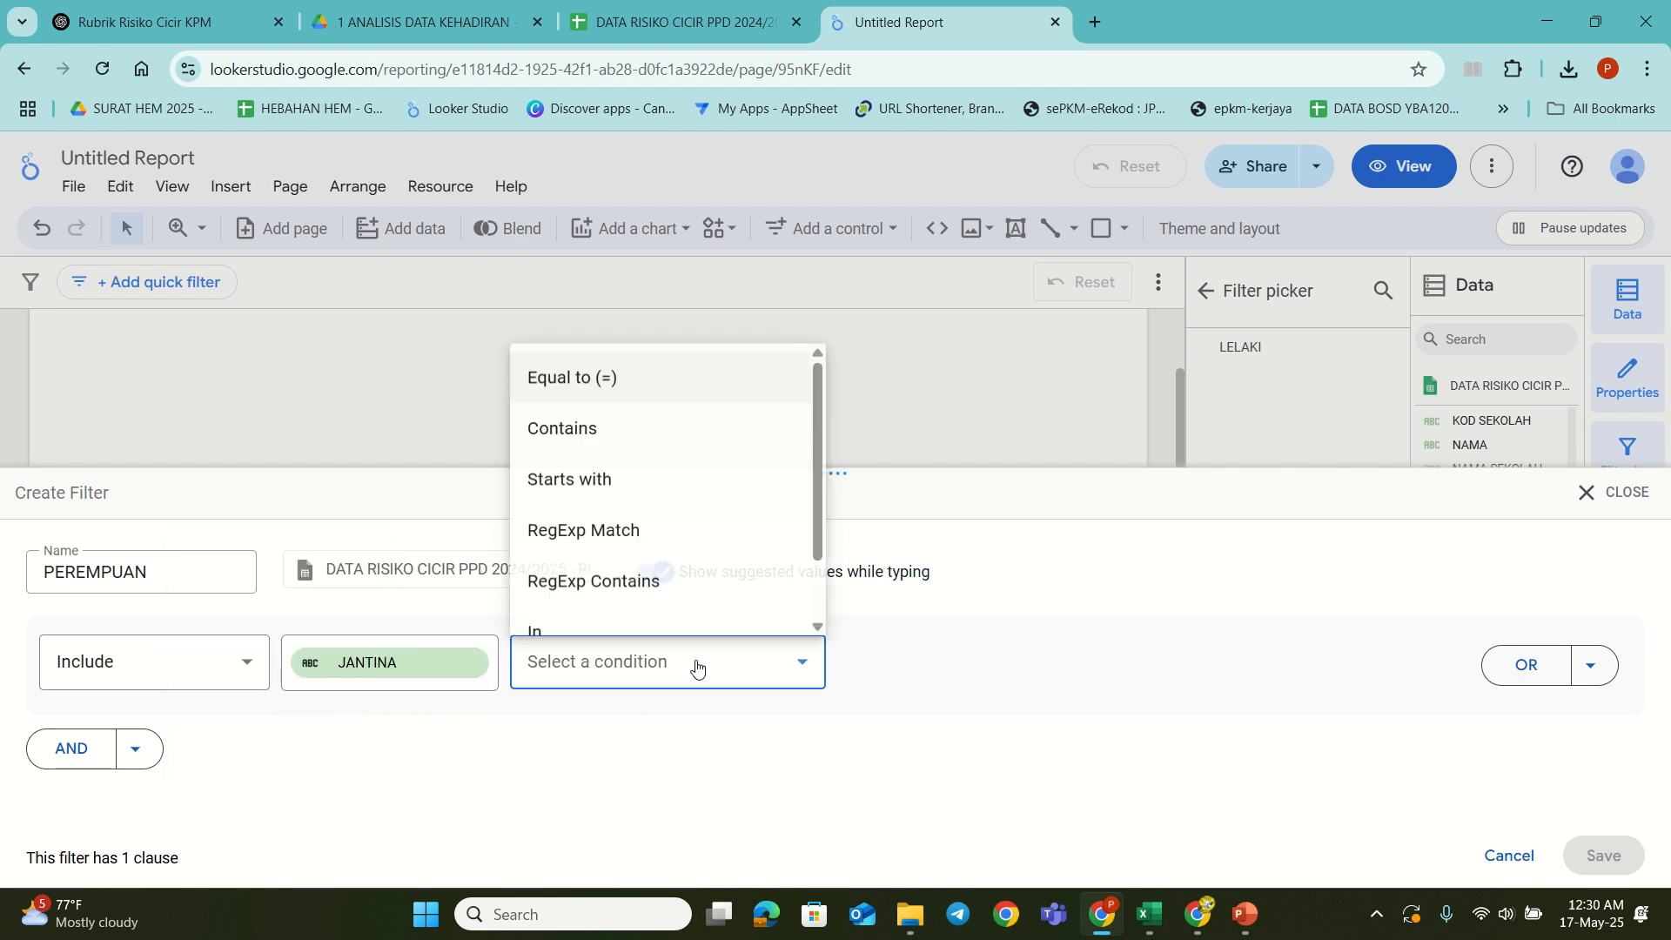
click(606, 393)
click(951, 667)
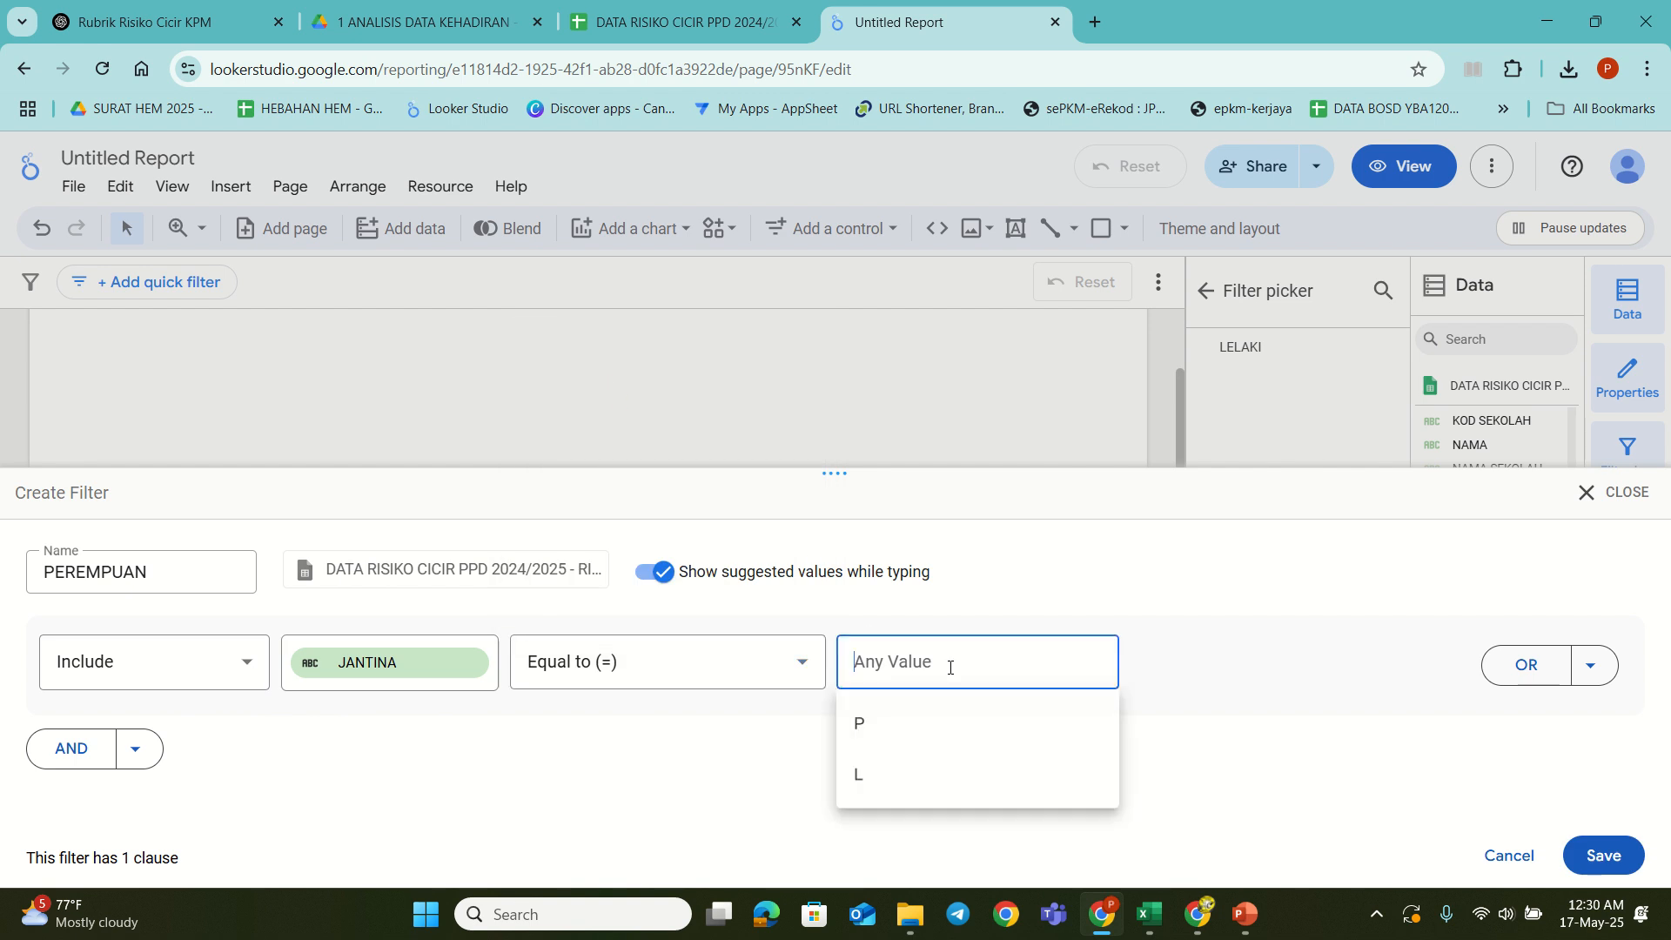
click(860, 726)
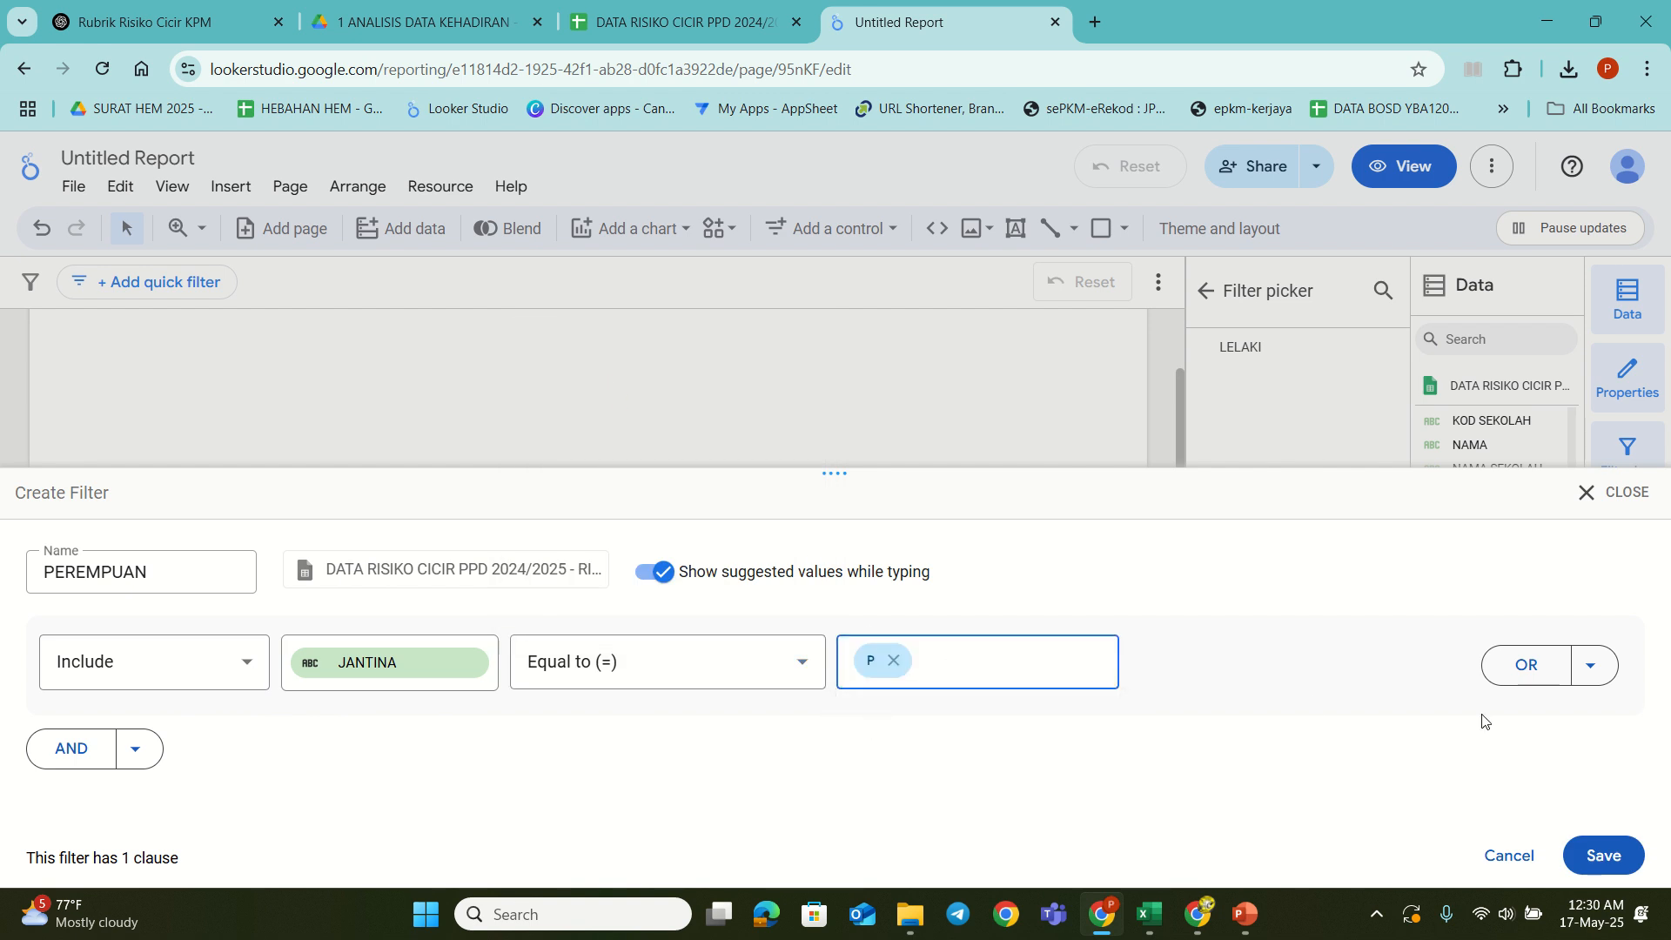
click(1606, 855)
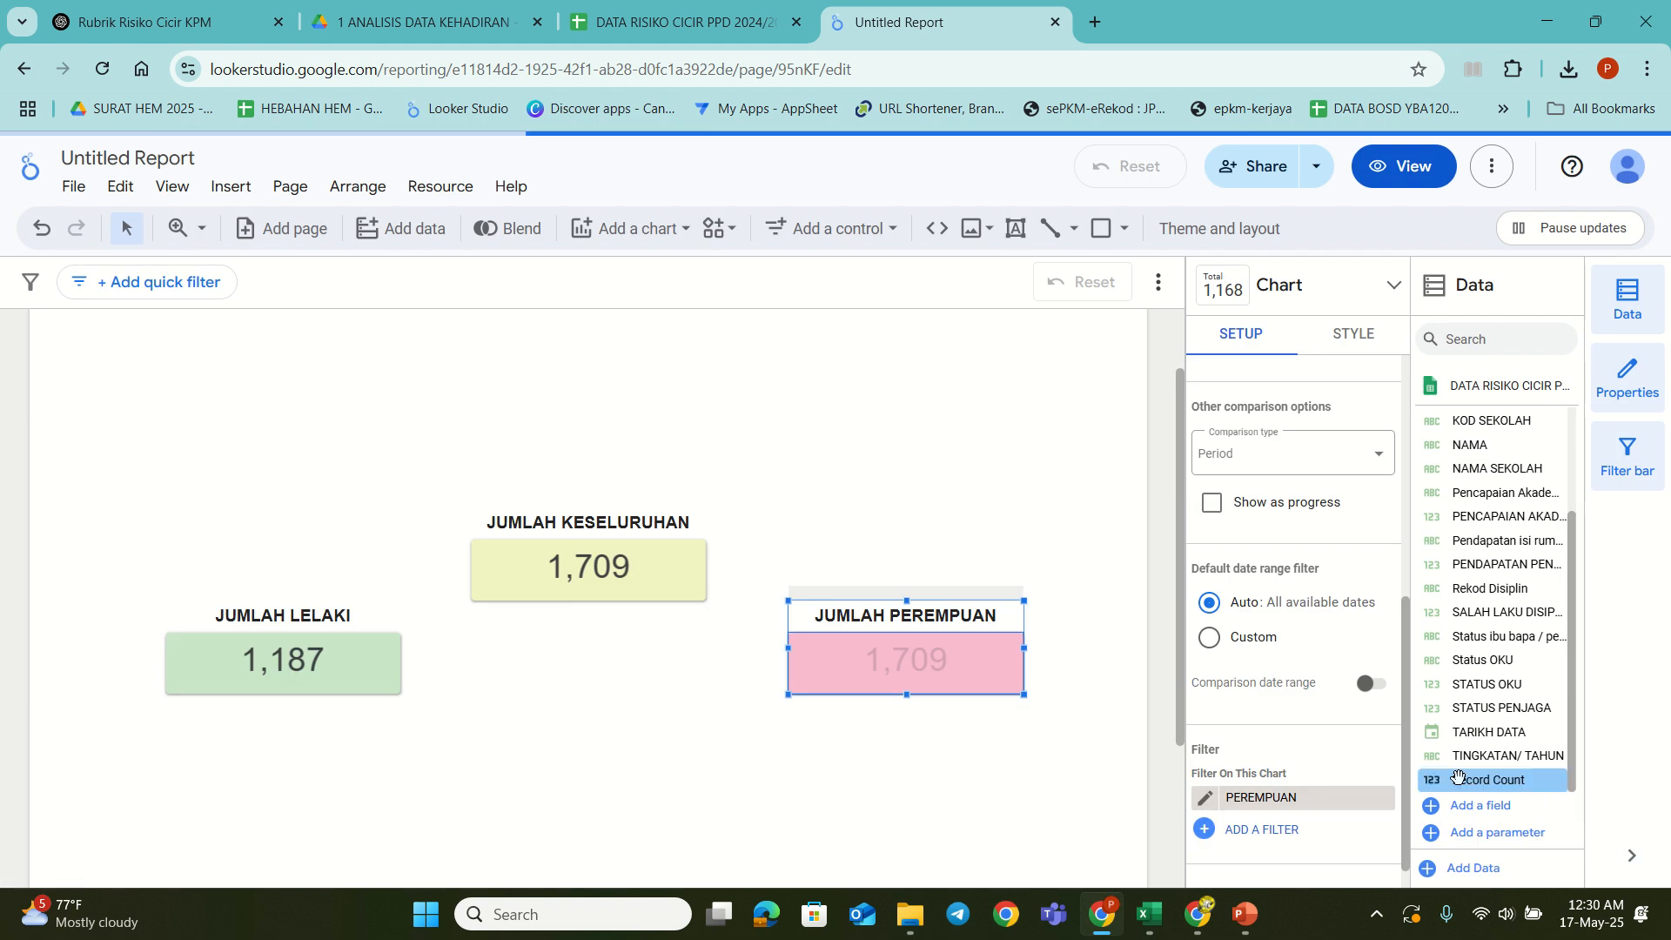
click(940, 721)
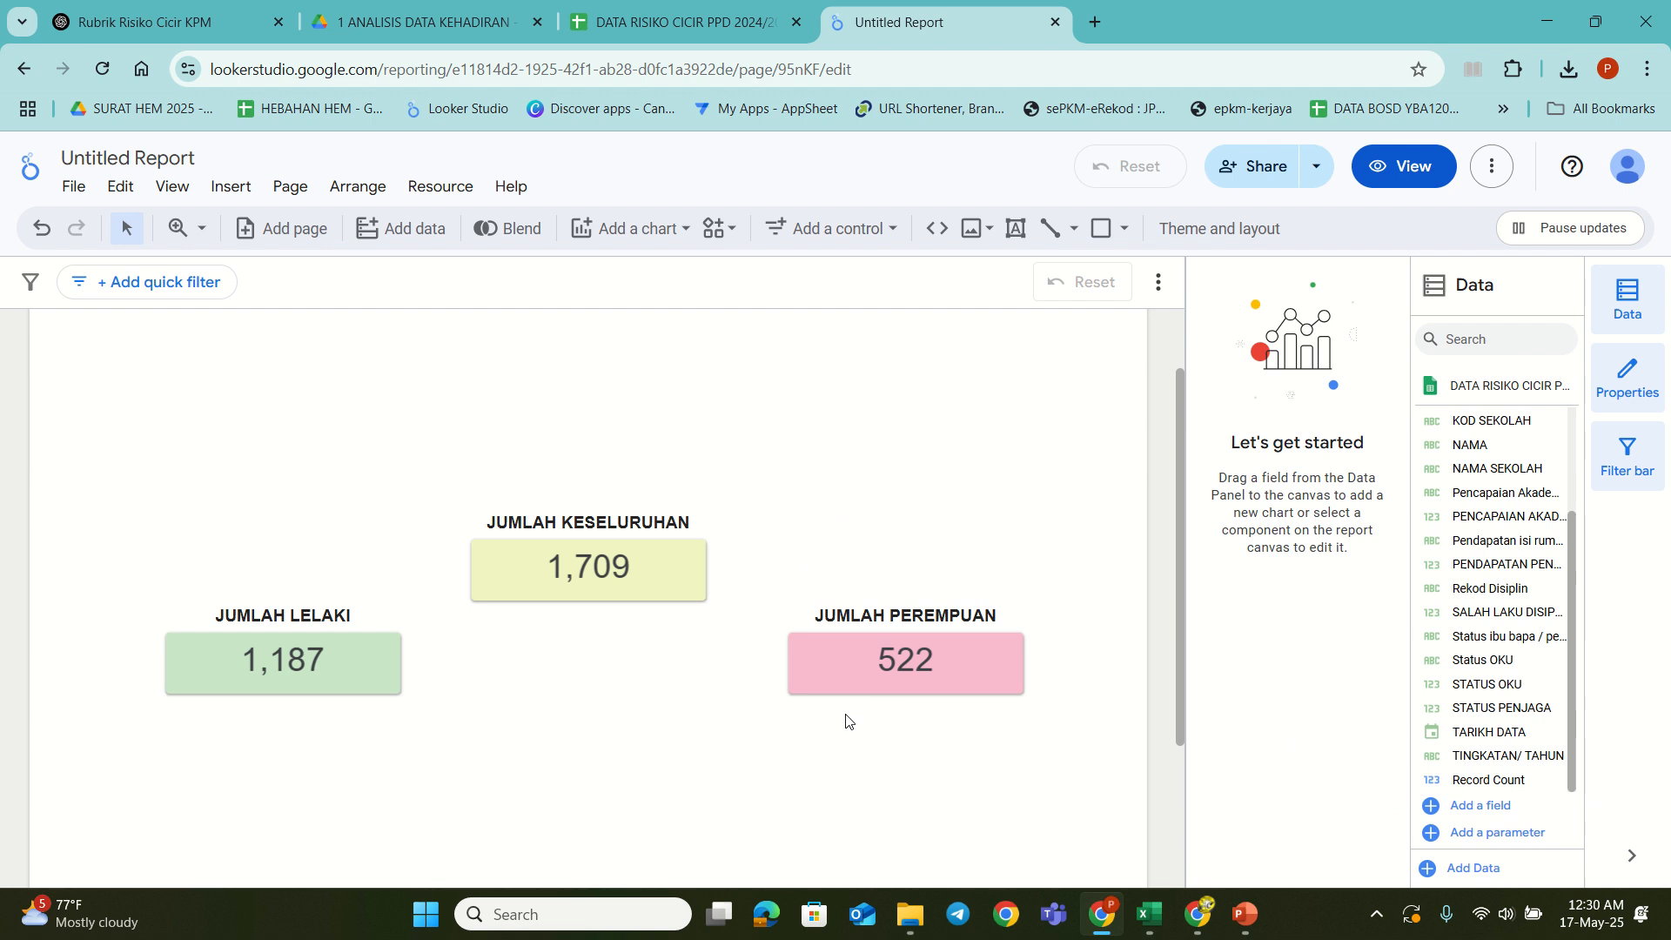
Step: Move the JUMLAH PEREMPUAN scorecard slightly to the left on the report page, keeping its height level
scroll(664, 787, up, 2)
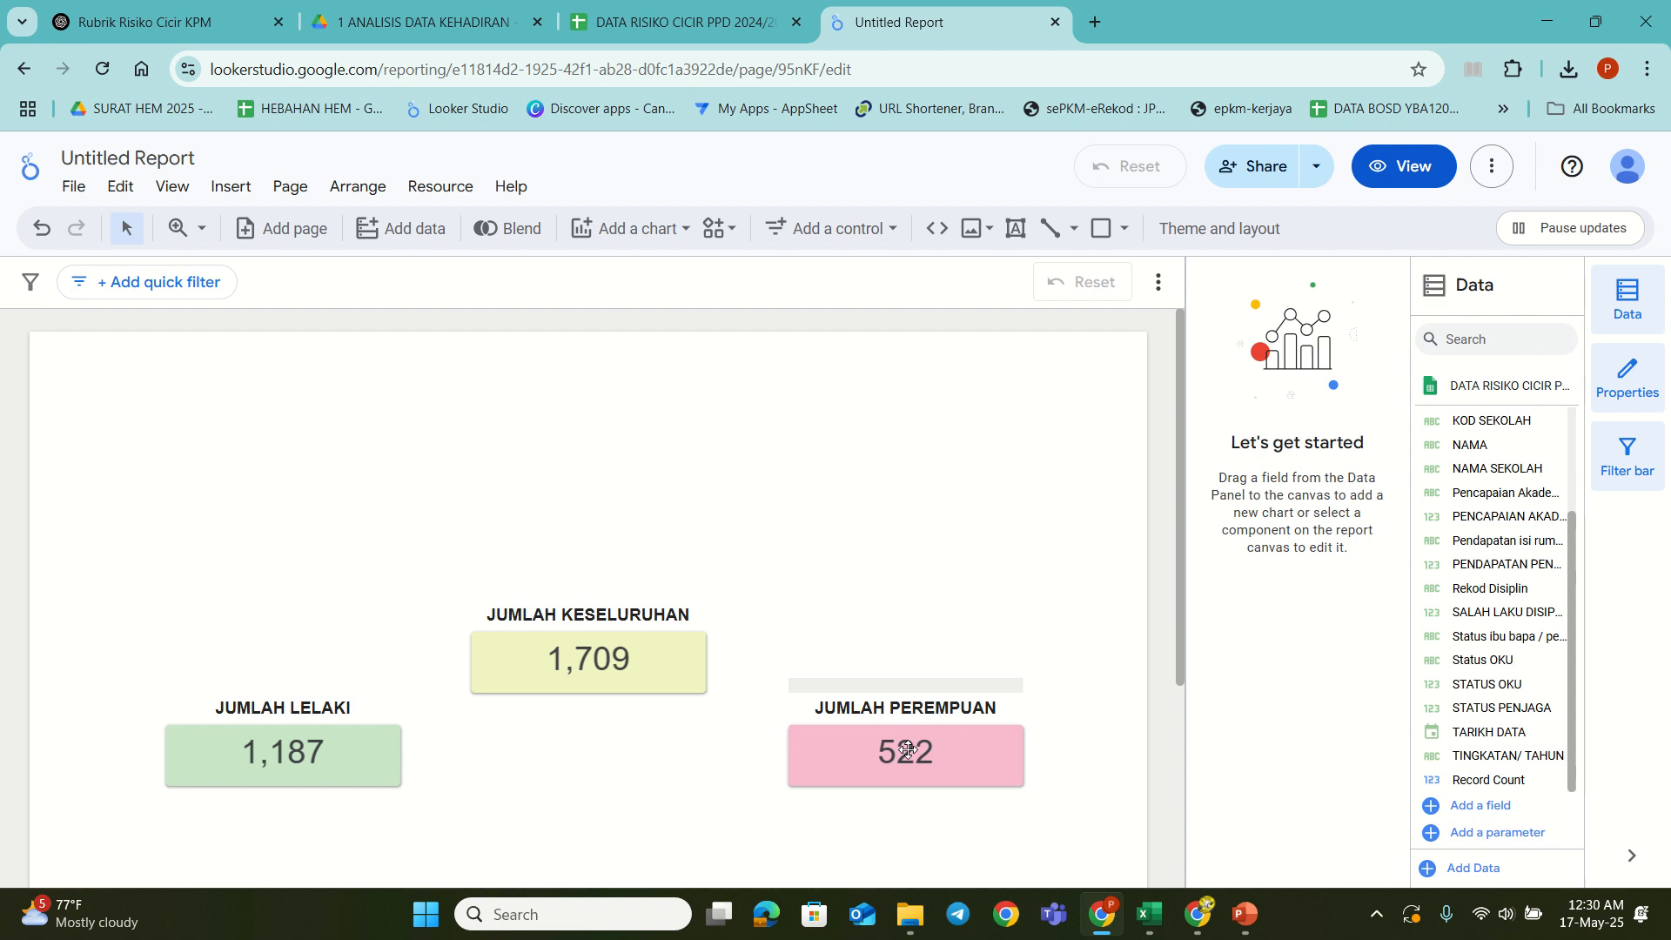
drag(908, 750, 898, 750)
click(657, 829)
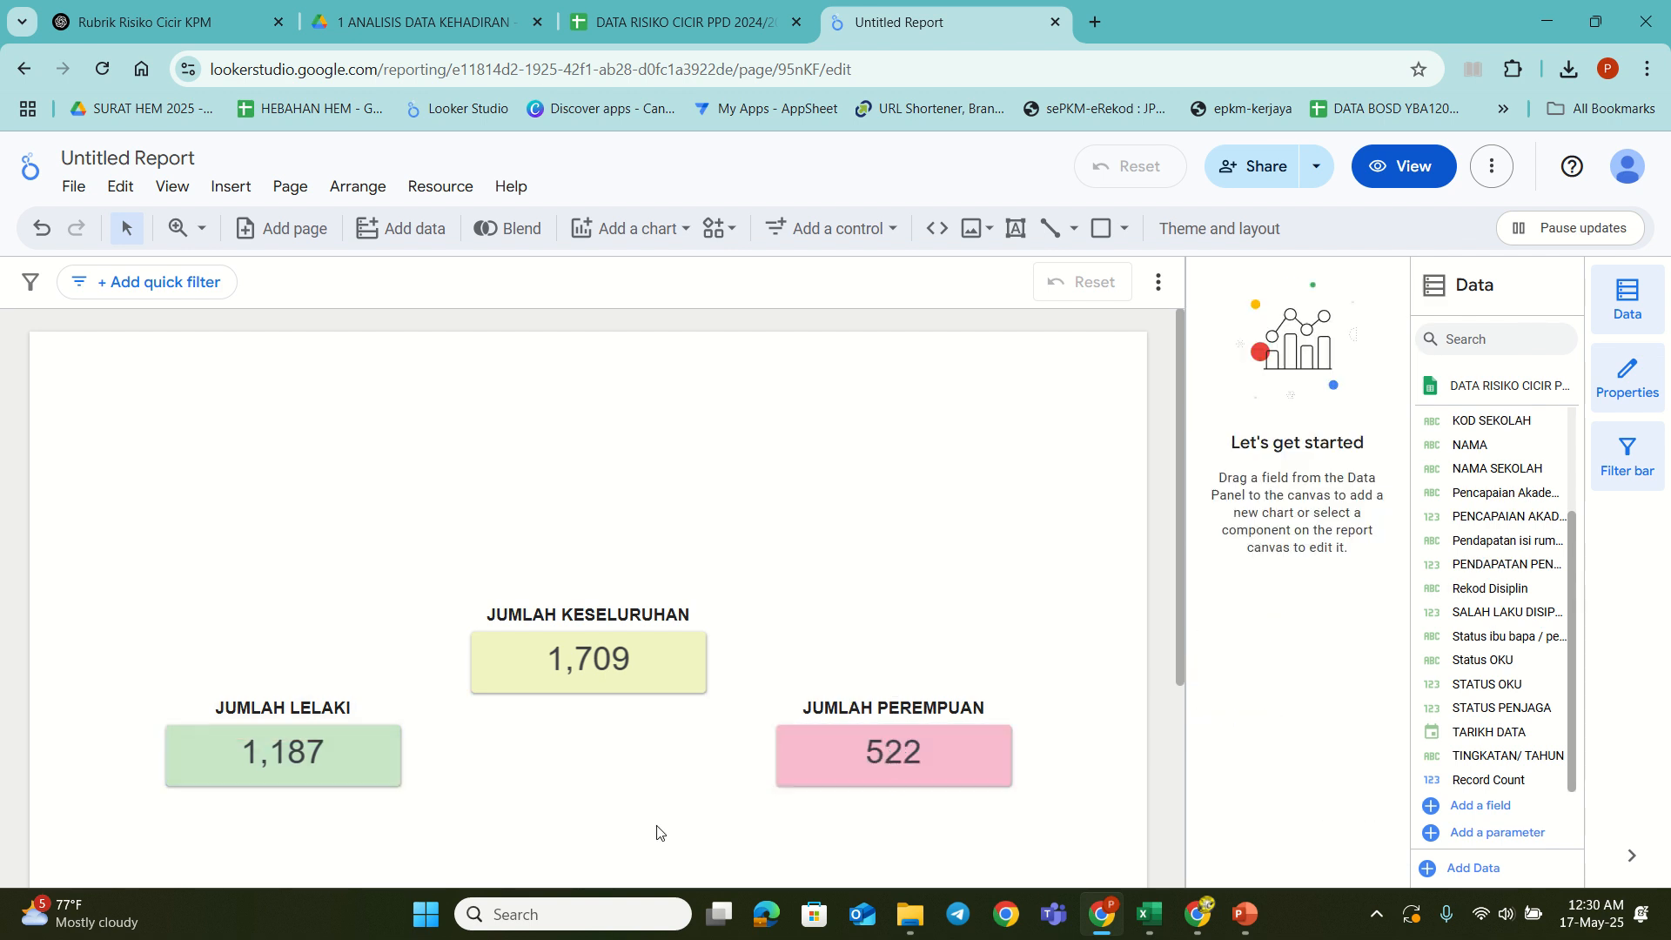
scroll(732, 836, down, 1)
scroll(732, 836, down, 1)
scroll(702, 817, down, 1)
scroll(702, 817, up, 1)
scroll(700, 818, up, 1)
scroll(880, 624, down, 4)
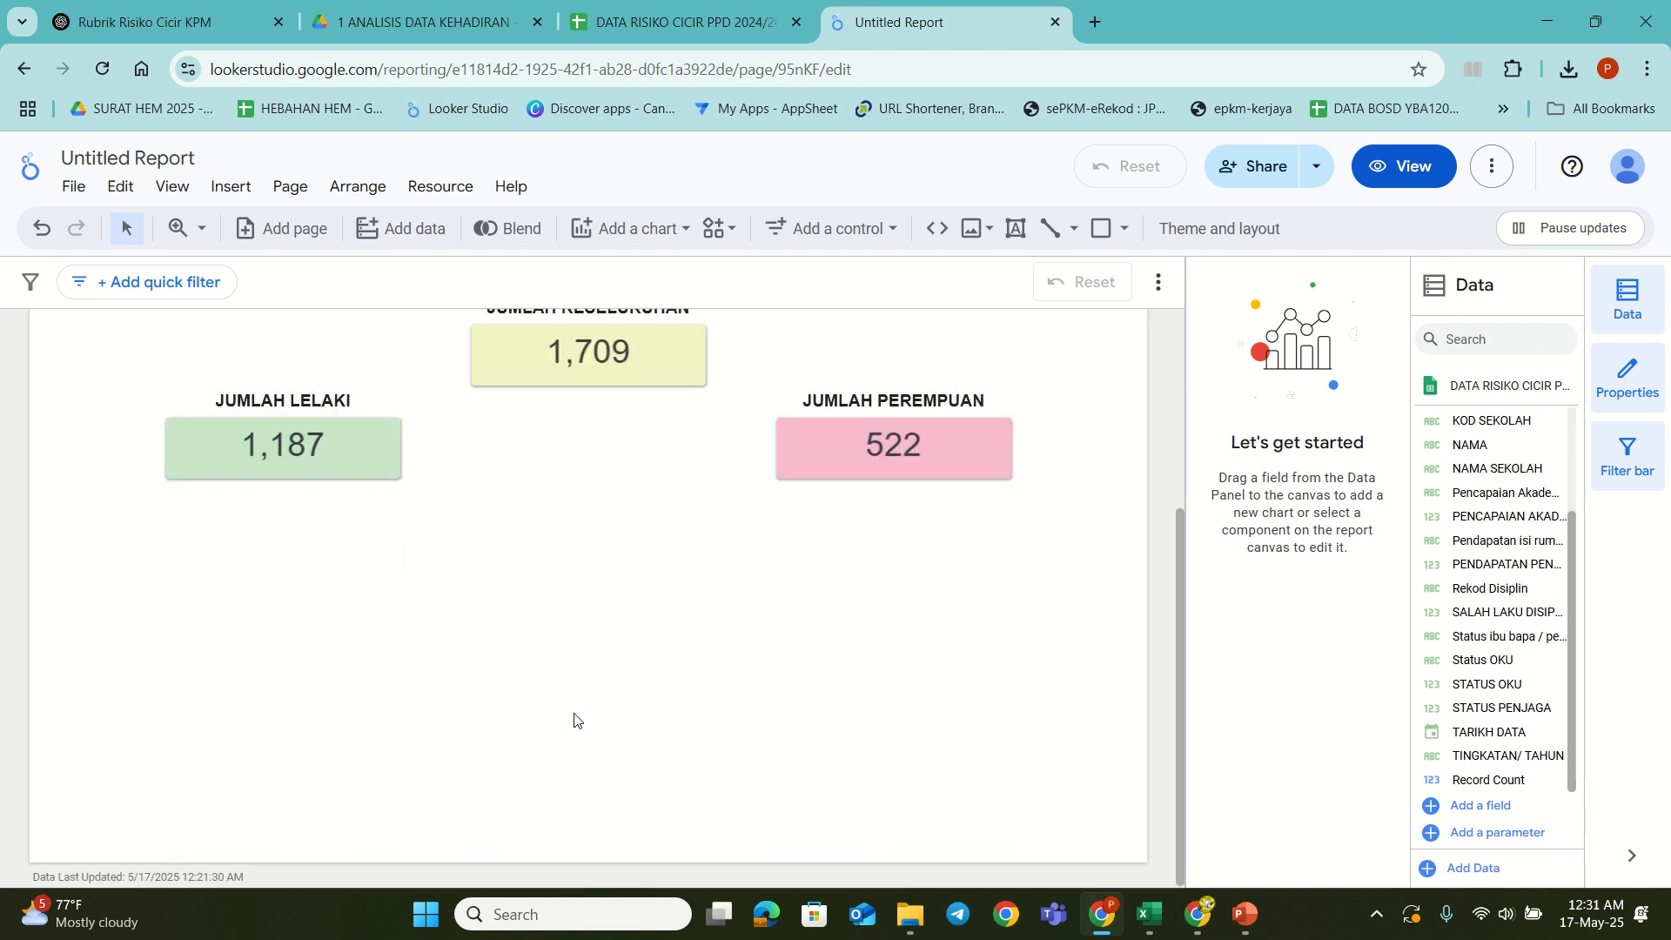
scroll(566, 721, up, 3)
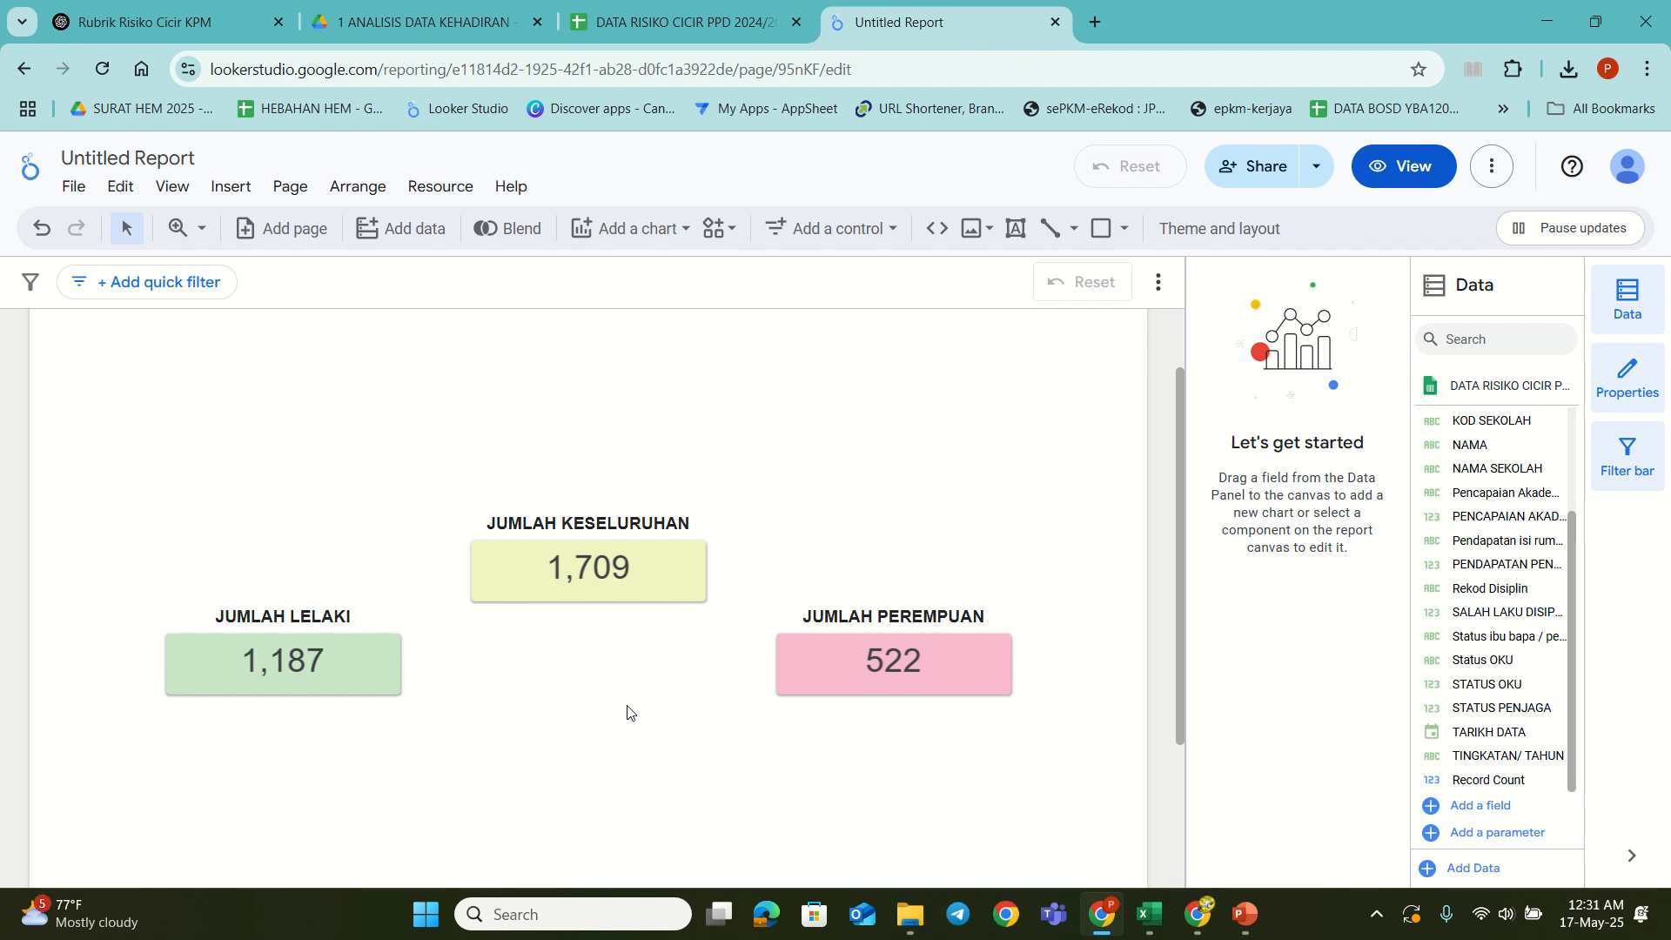
Step: Draw a full-width rectangle as a header banner from the report page's top edge to just above the JUMLAH KESELURUHAN scorecard
scroll(770, 754, up, 1)
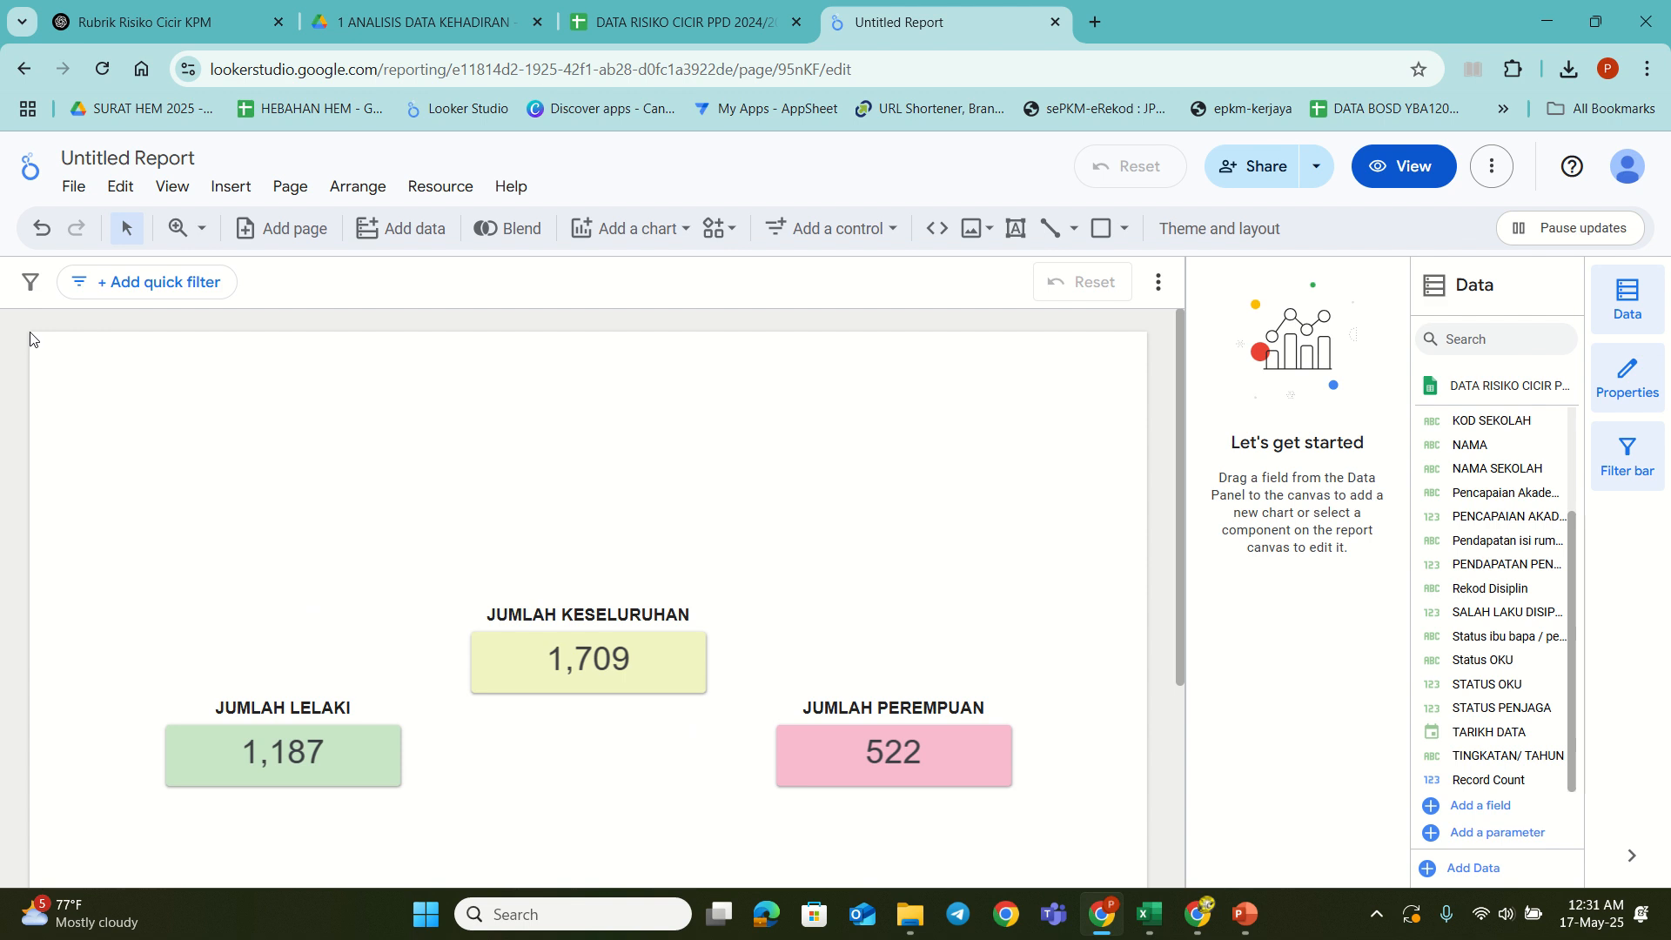
click(1104, 232)
drag(31, 337, 1147, 562)
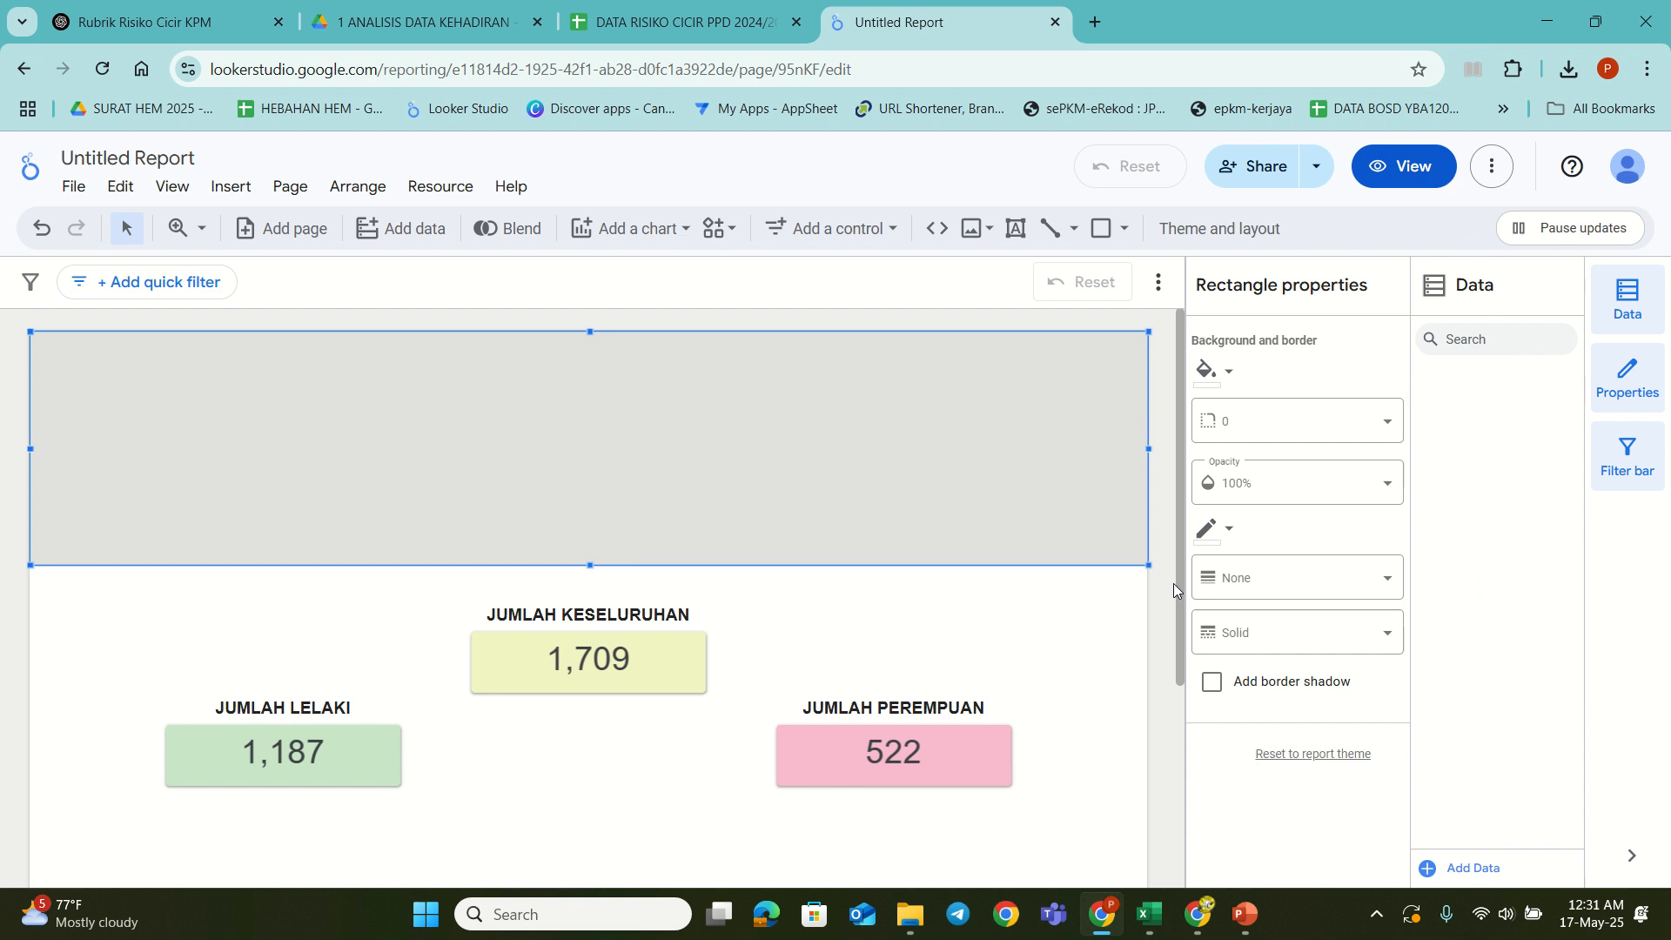
click(925, 637)
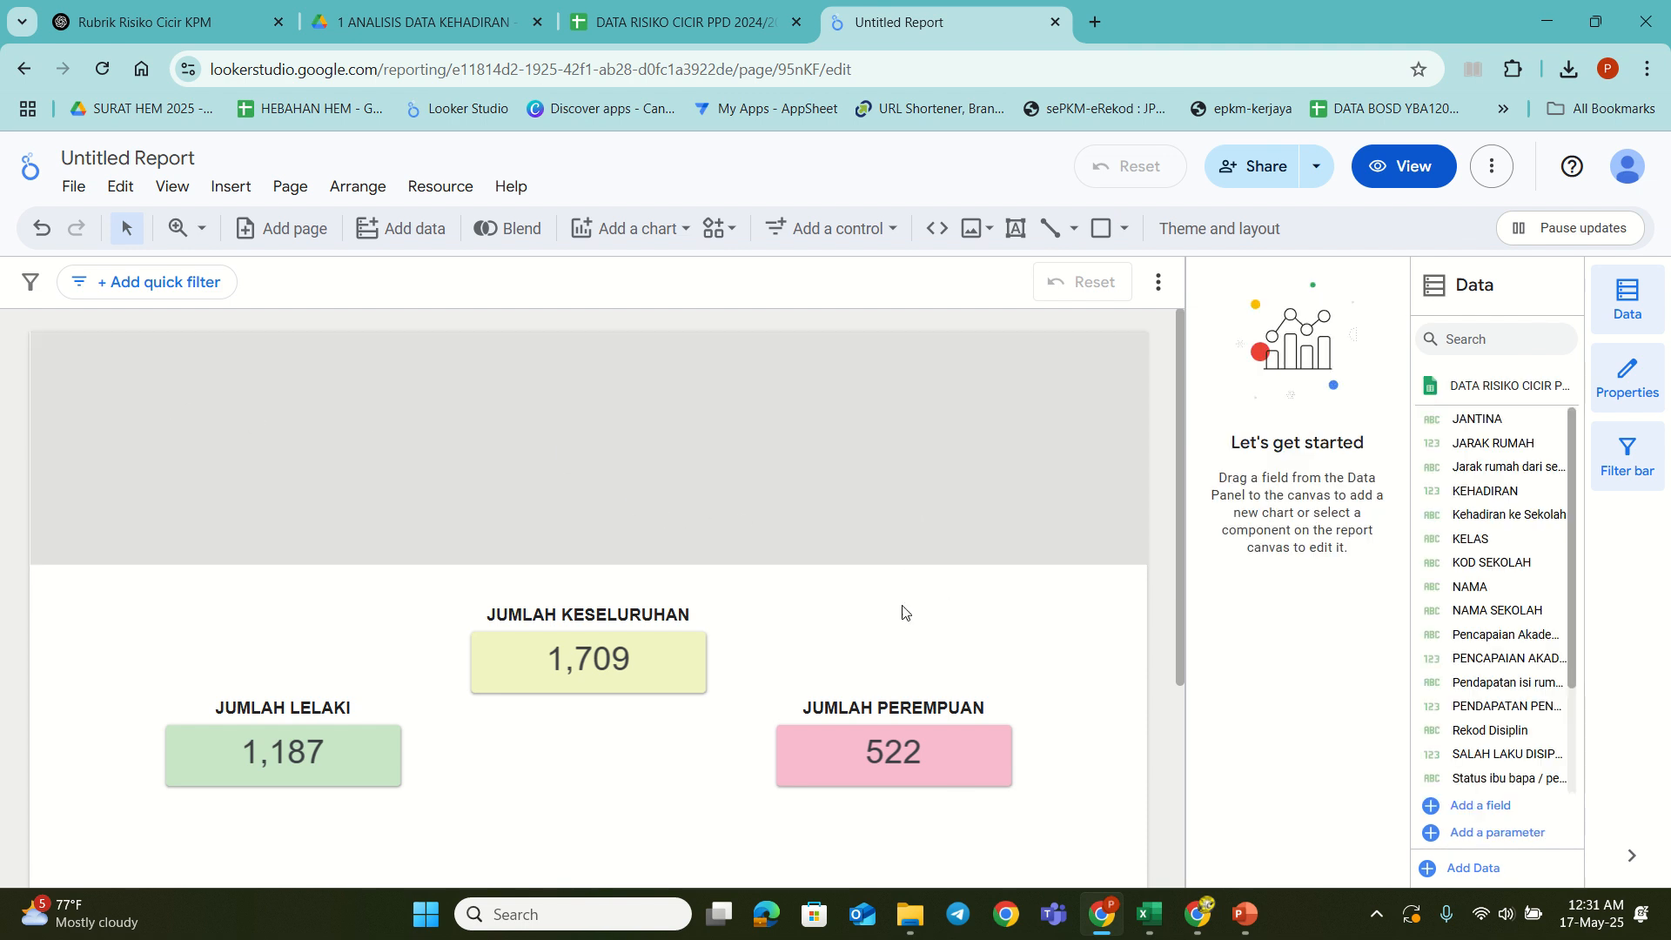
click(836, 485)
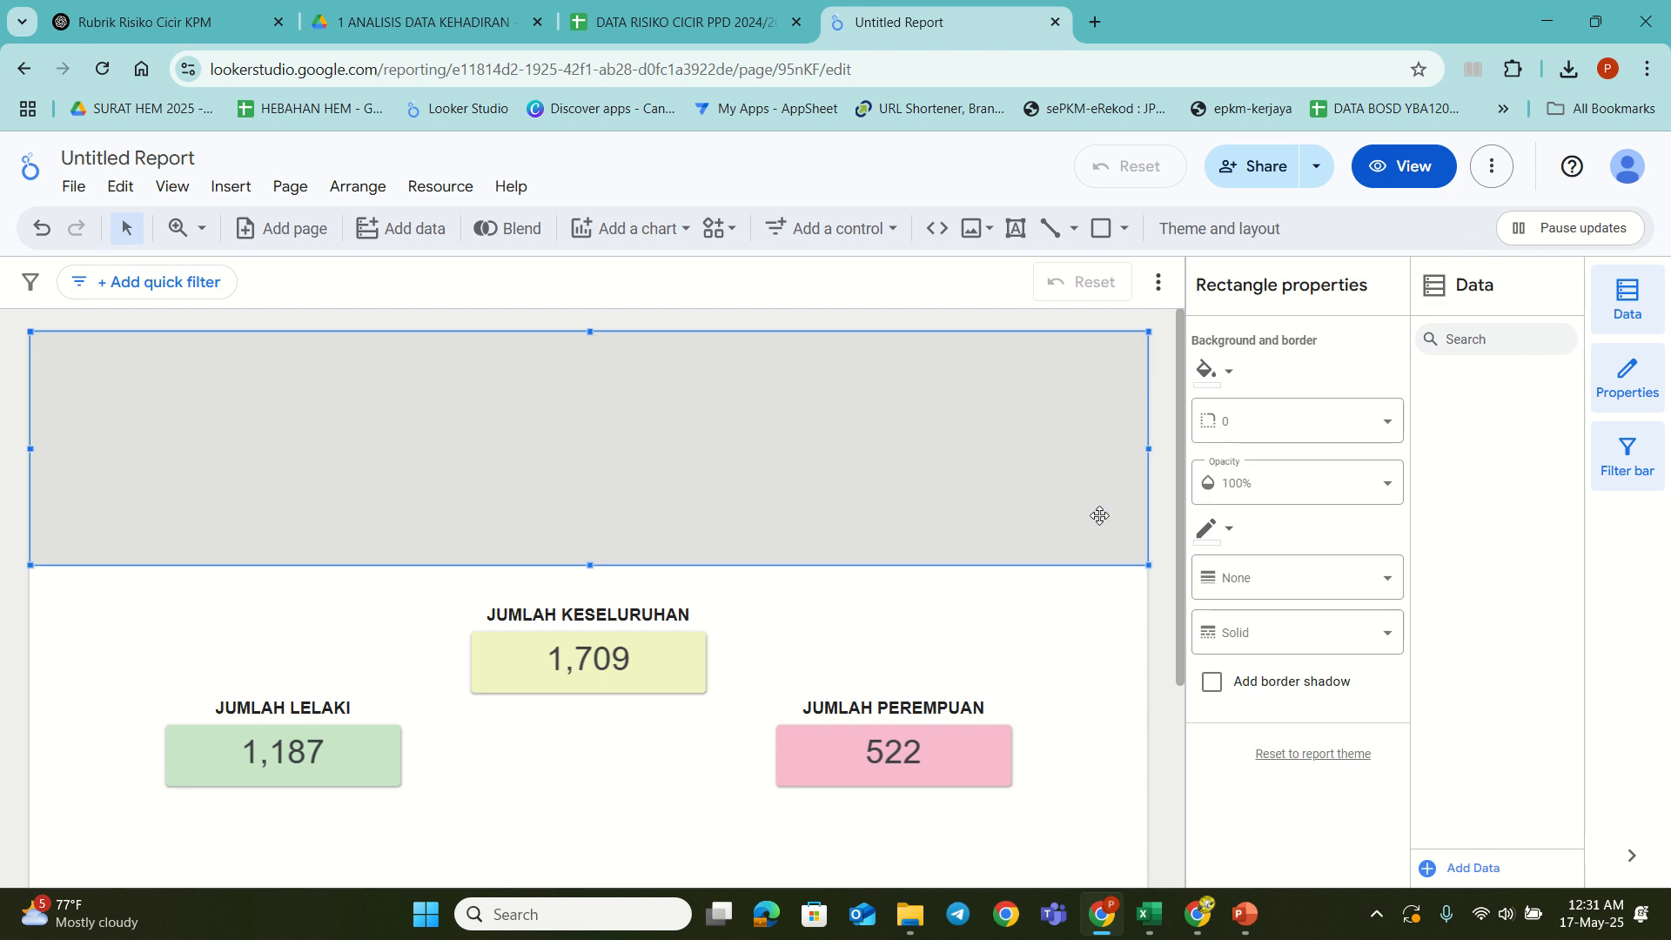
click(990, 604)
Step: Switch to the DATA RISIKO CICIR PPD 2024/2025 Google Sheet and widen columns O to U together, from Kehadiran ke Sekolah to Status OKU
scroll(636, 782, down, 3)
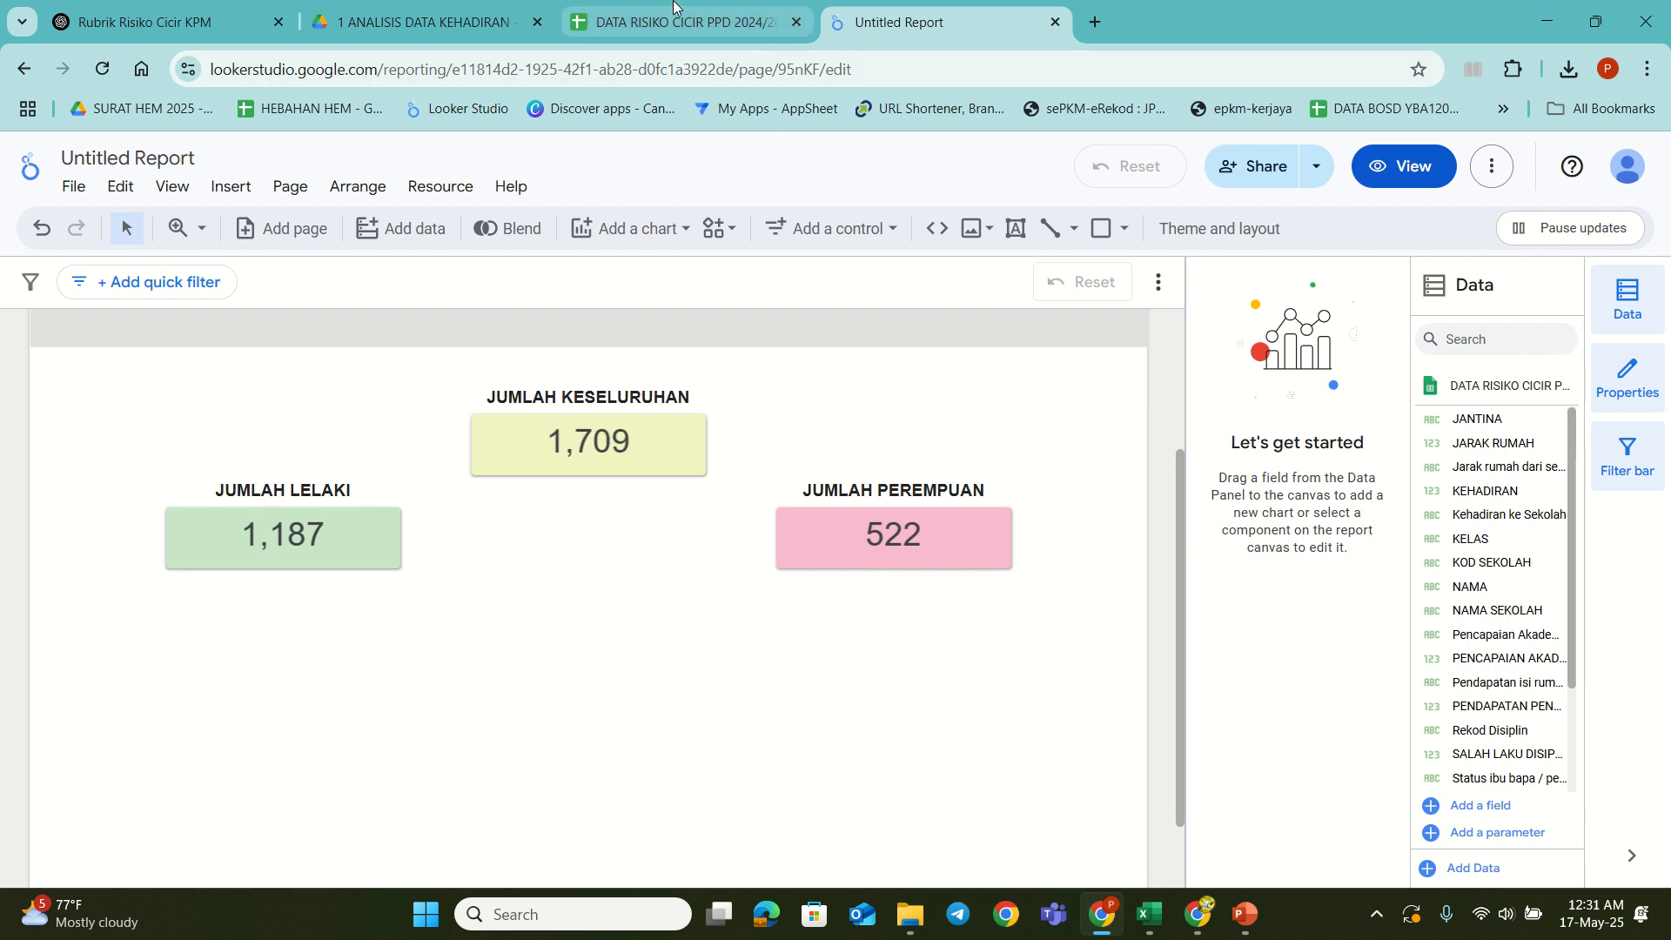
click(674, 26)
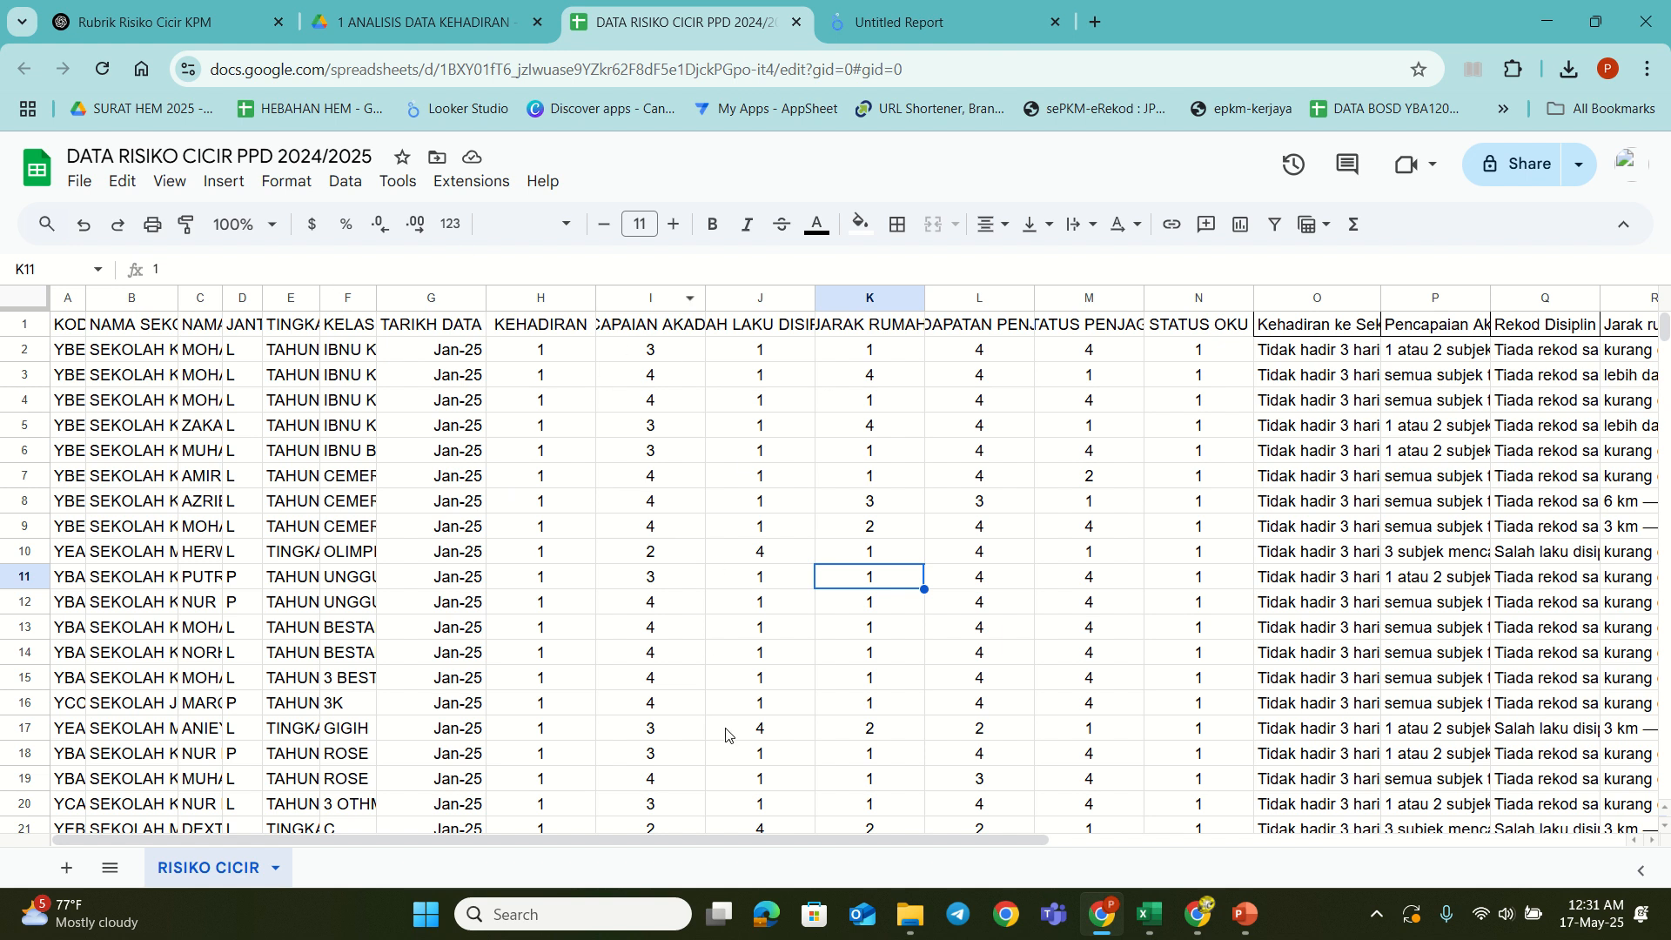
drag(743, 841, 1159, 864)
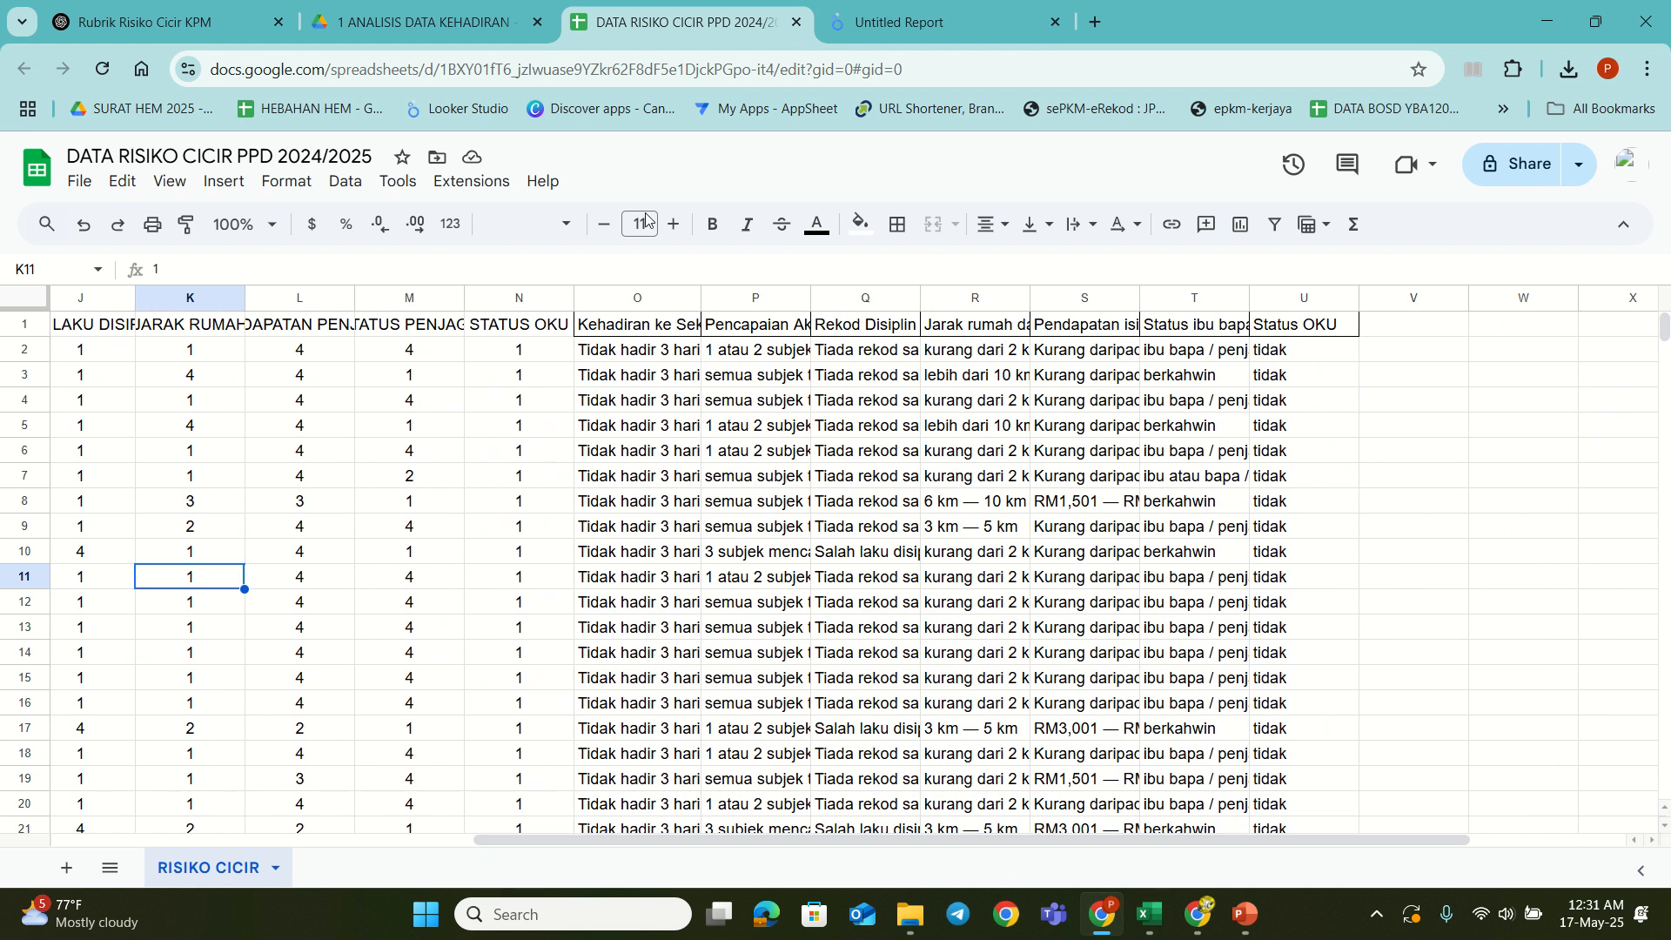
click(639, 297)
click(662, 383)
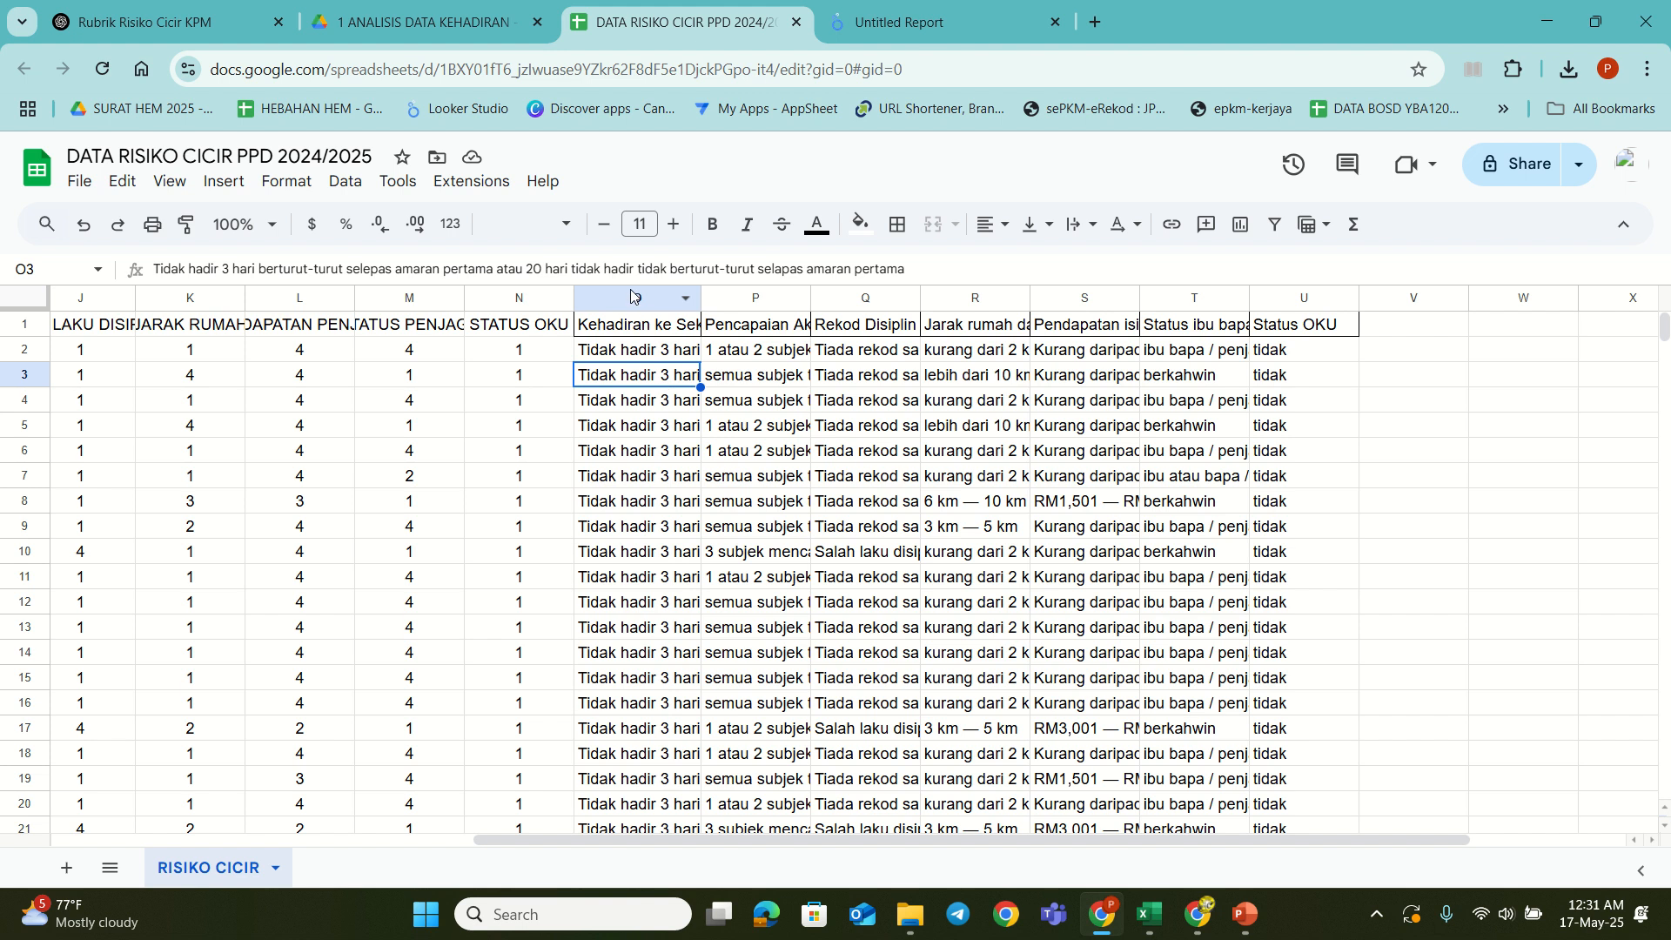
drag(632, 296, 1326, 380)
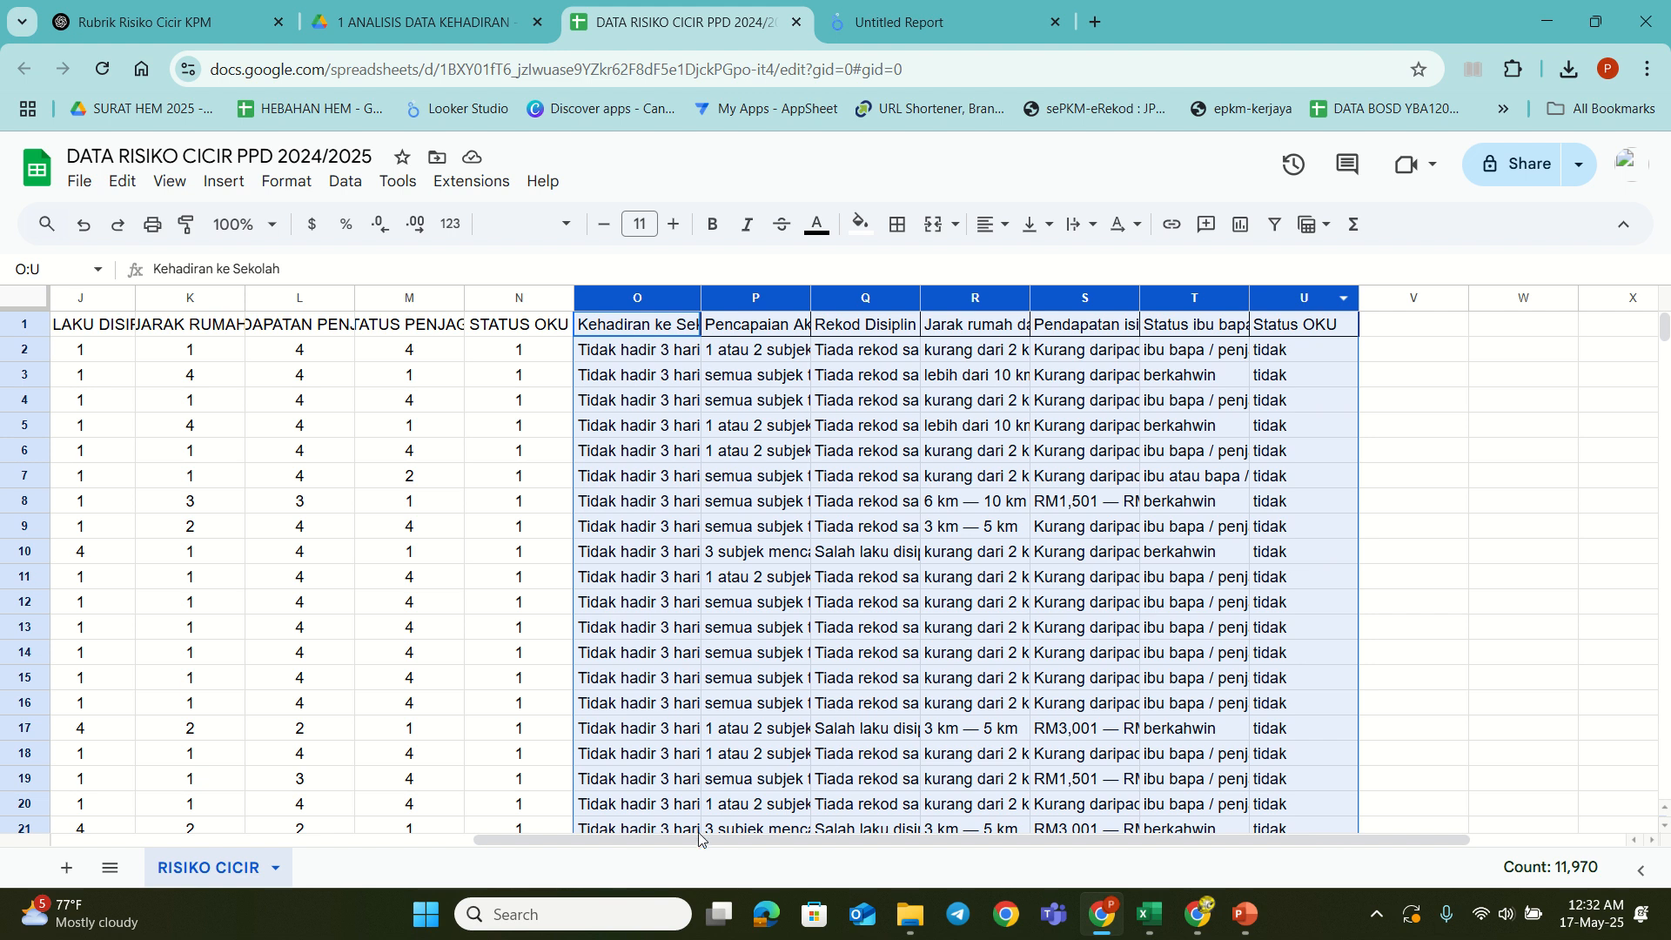
drag(694, 842, 624, 837)
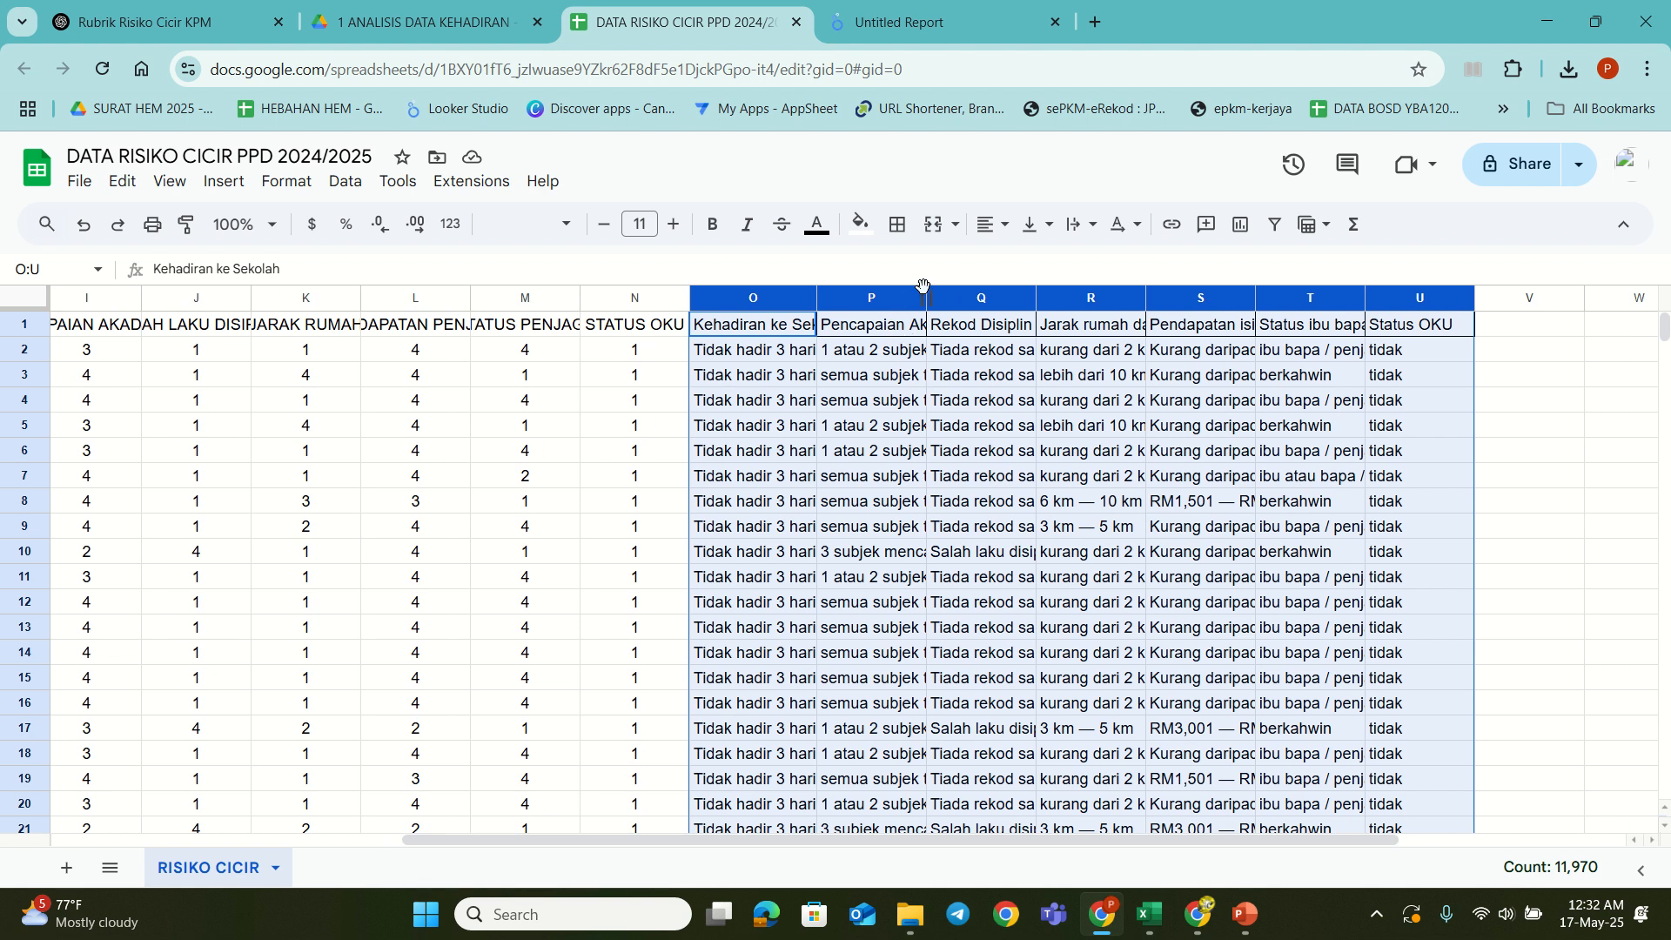
drag(929, 295, 1001, 296)
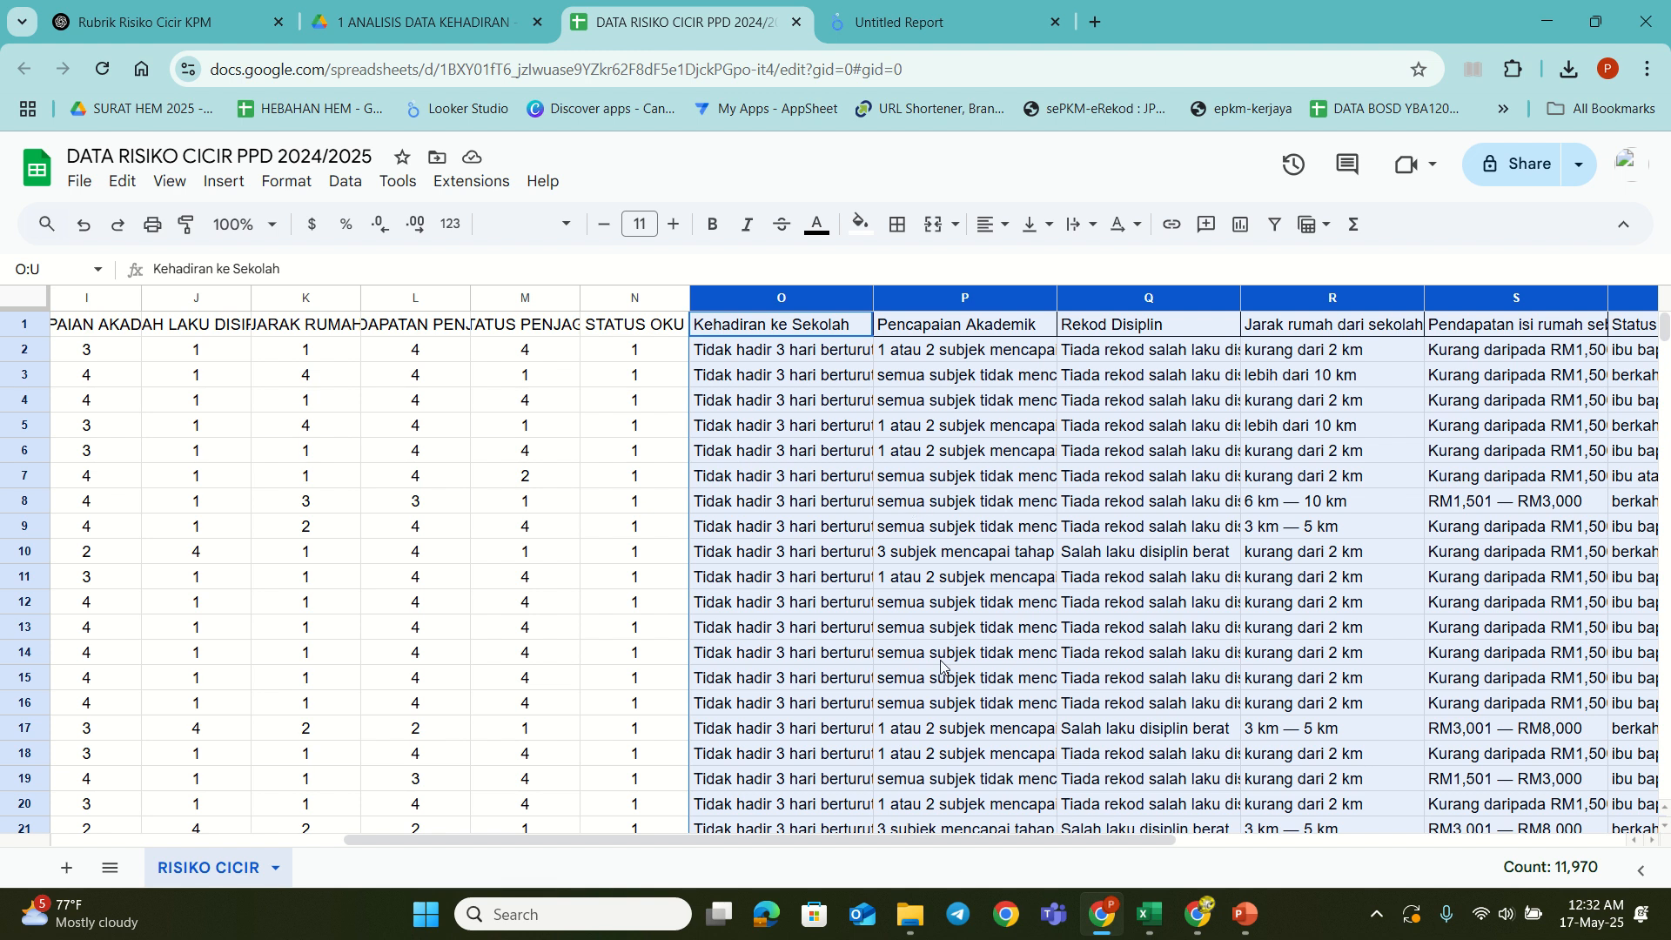
drag(931, 838, 681, 861)
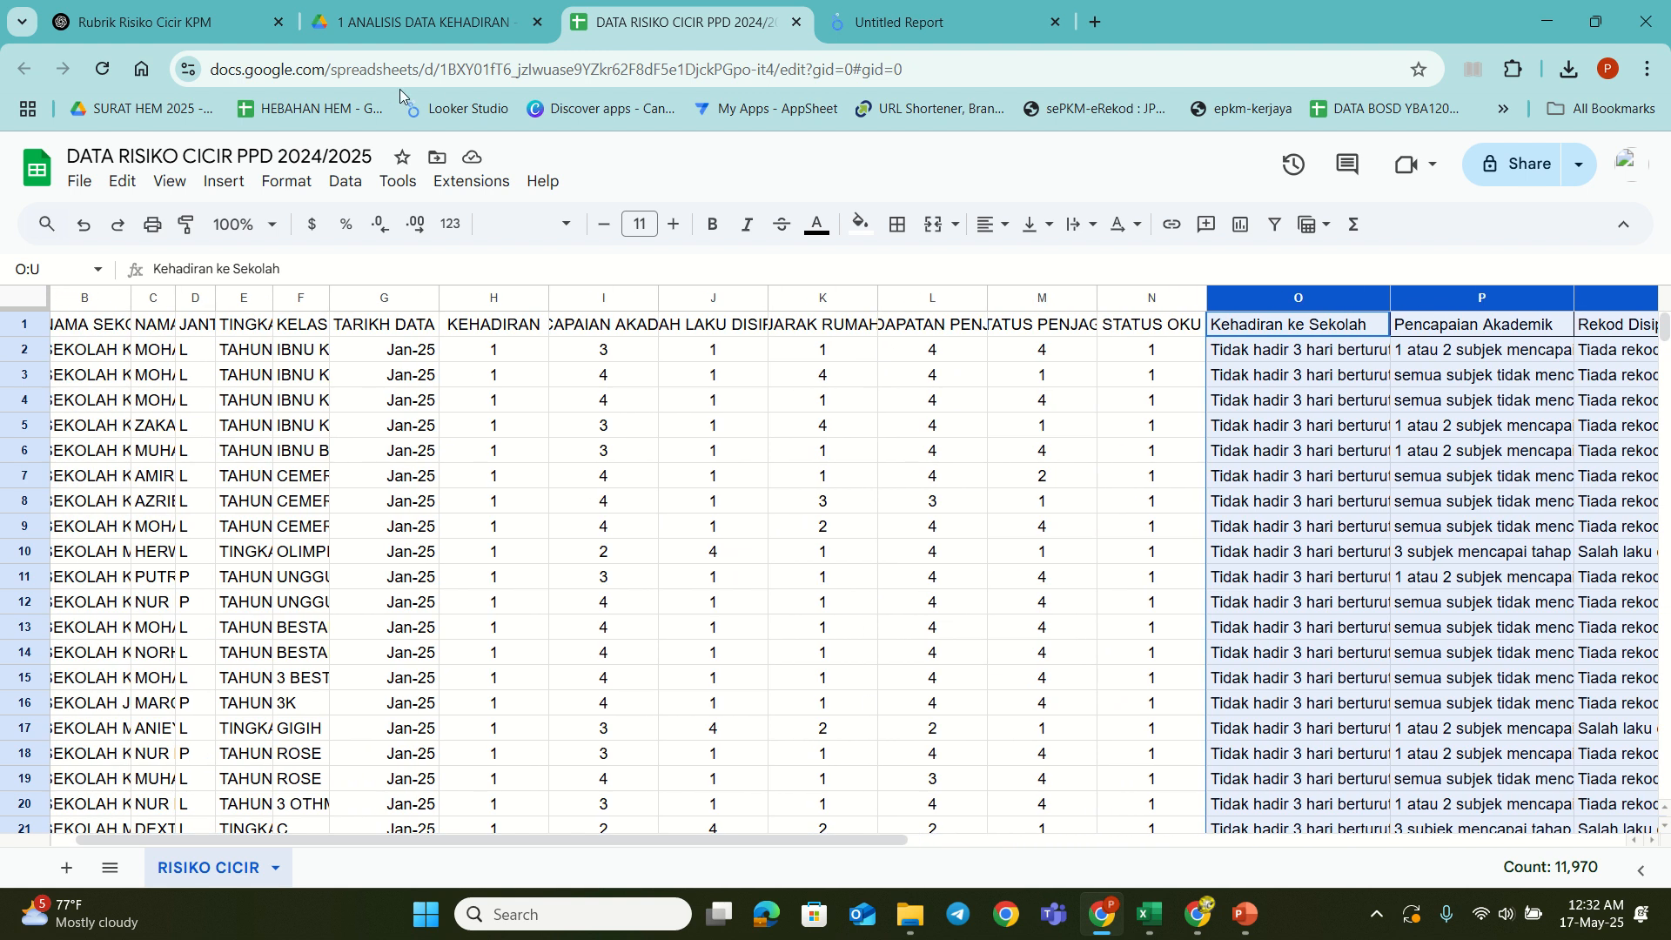
Step: Return to the Looker Studio report and examine the page layout, from the header rectangle to the area below the scorecards
click(919, 22)
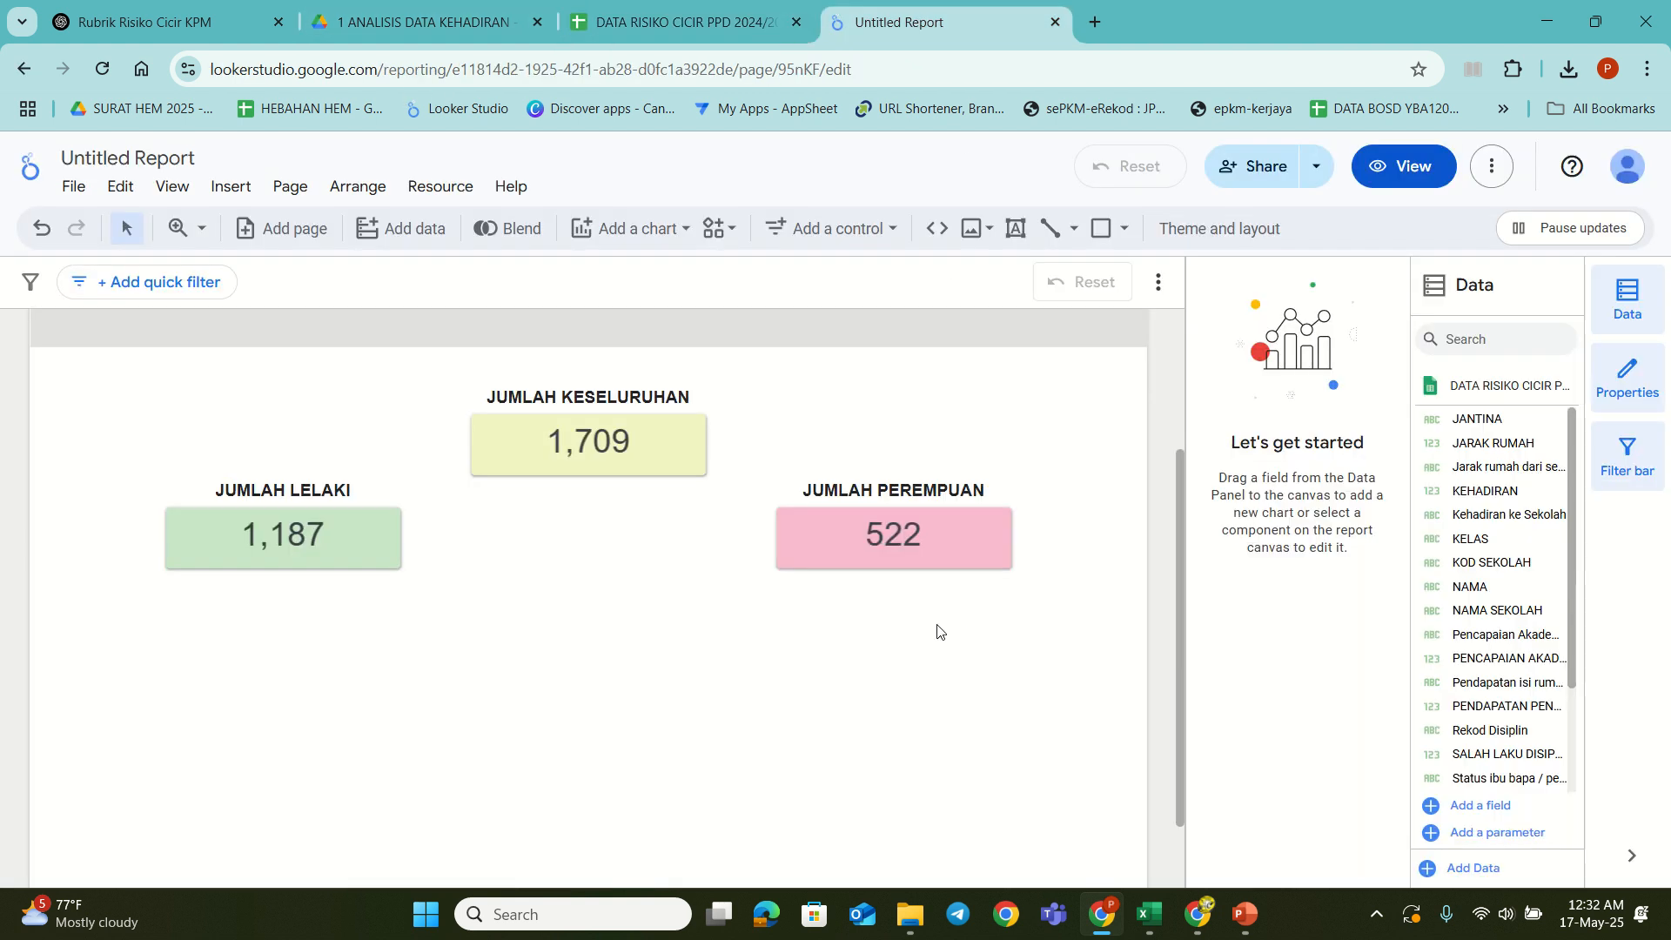
scroll(757, 701, down, 2)
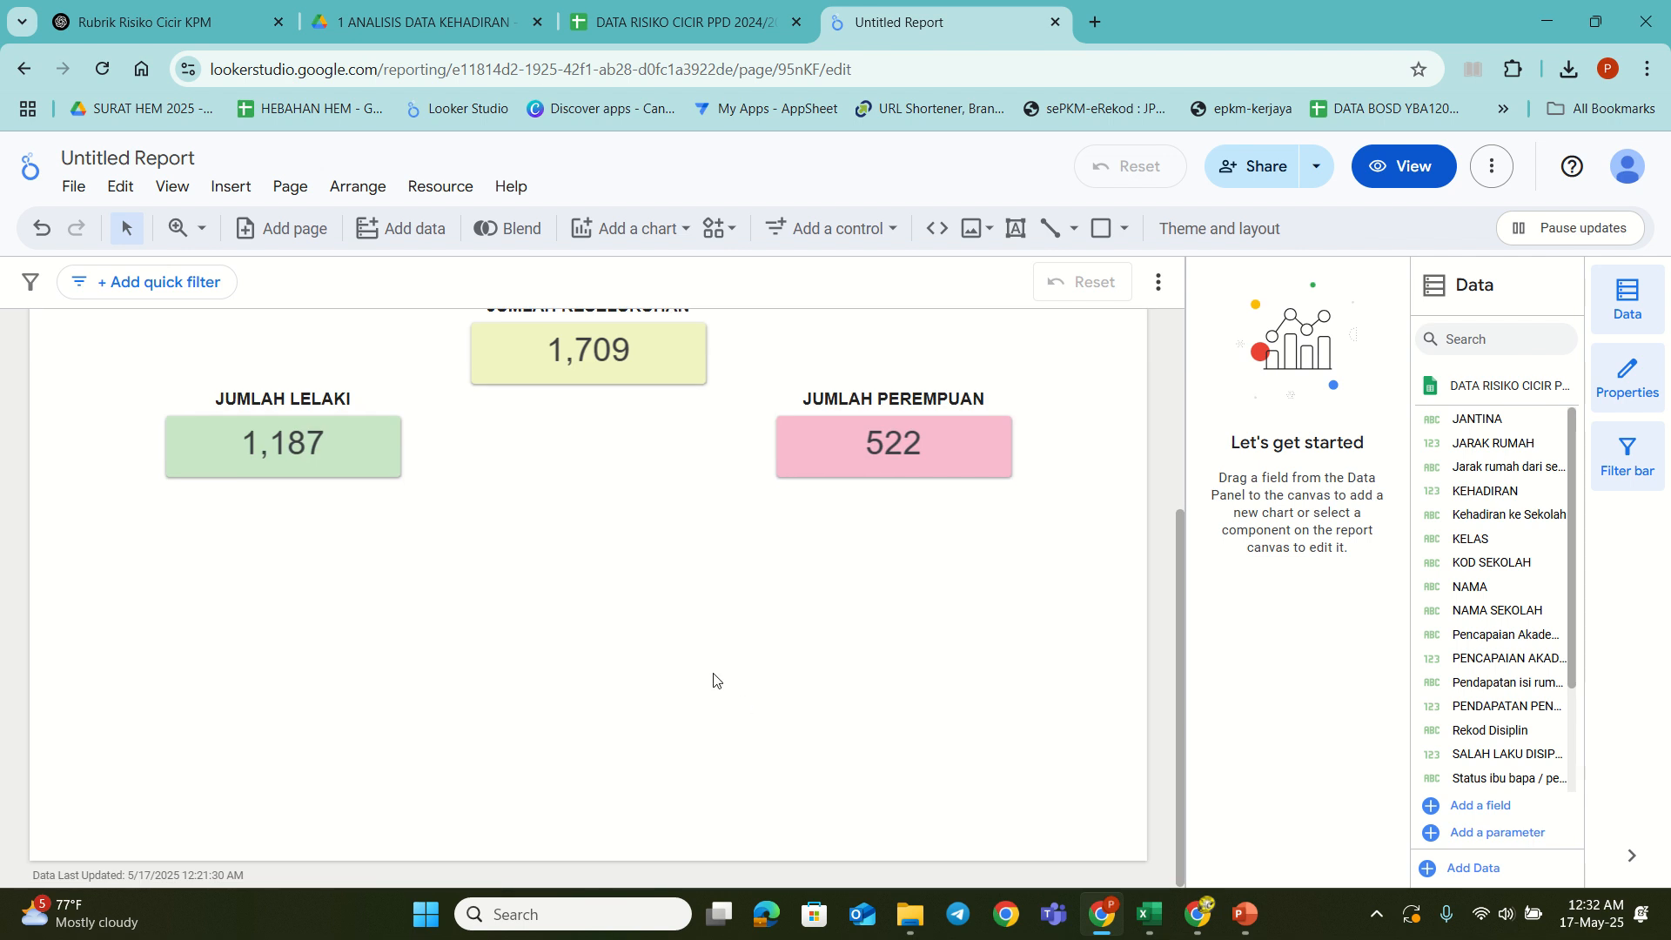
scroll(729, 703, up, 4)
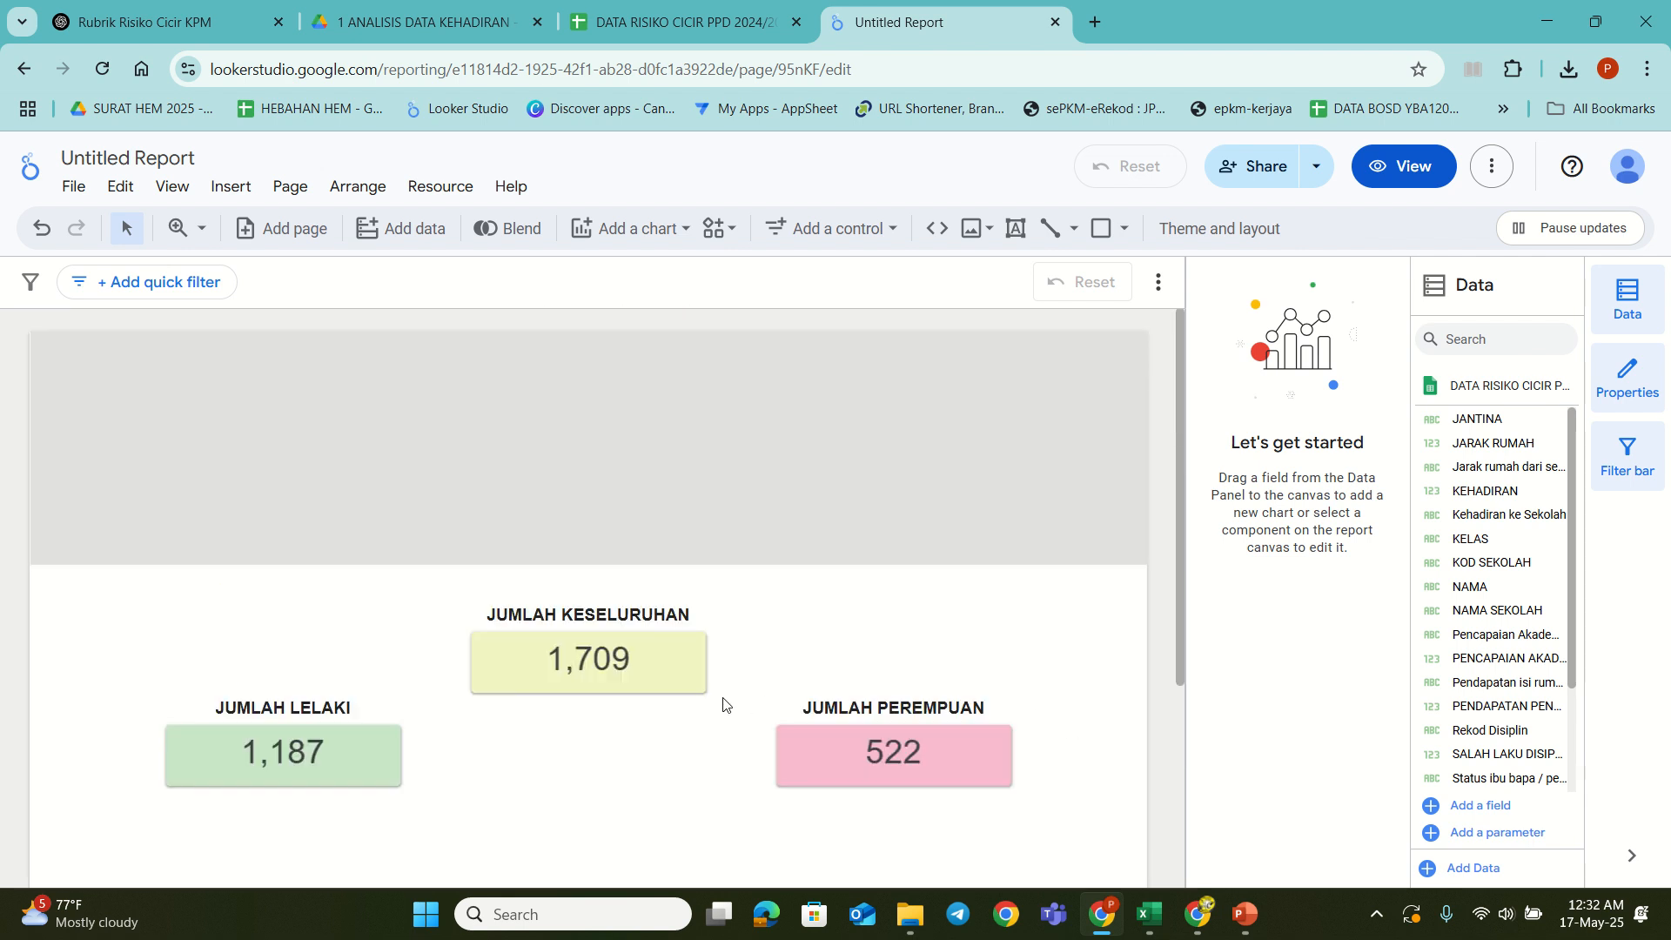
scroll(697, 694, down, 3)
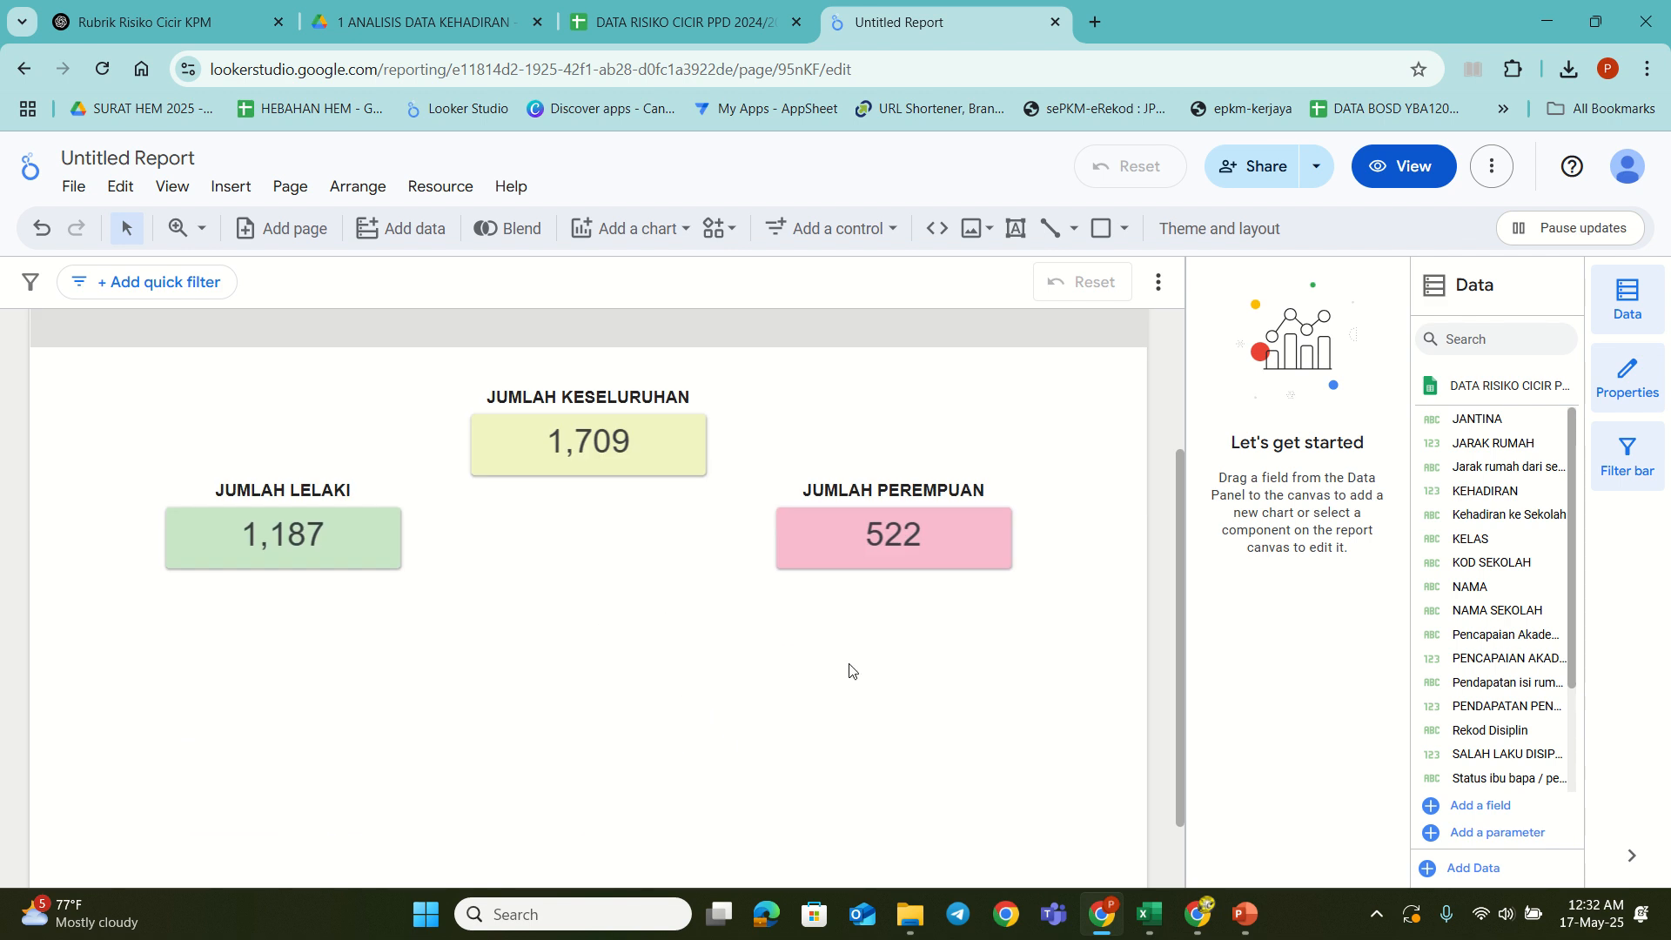
scroll(748, 664, up, 3)
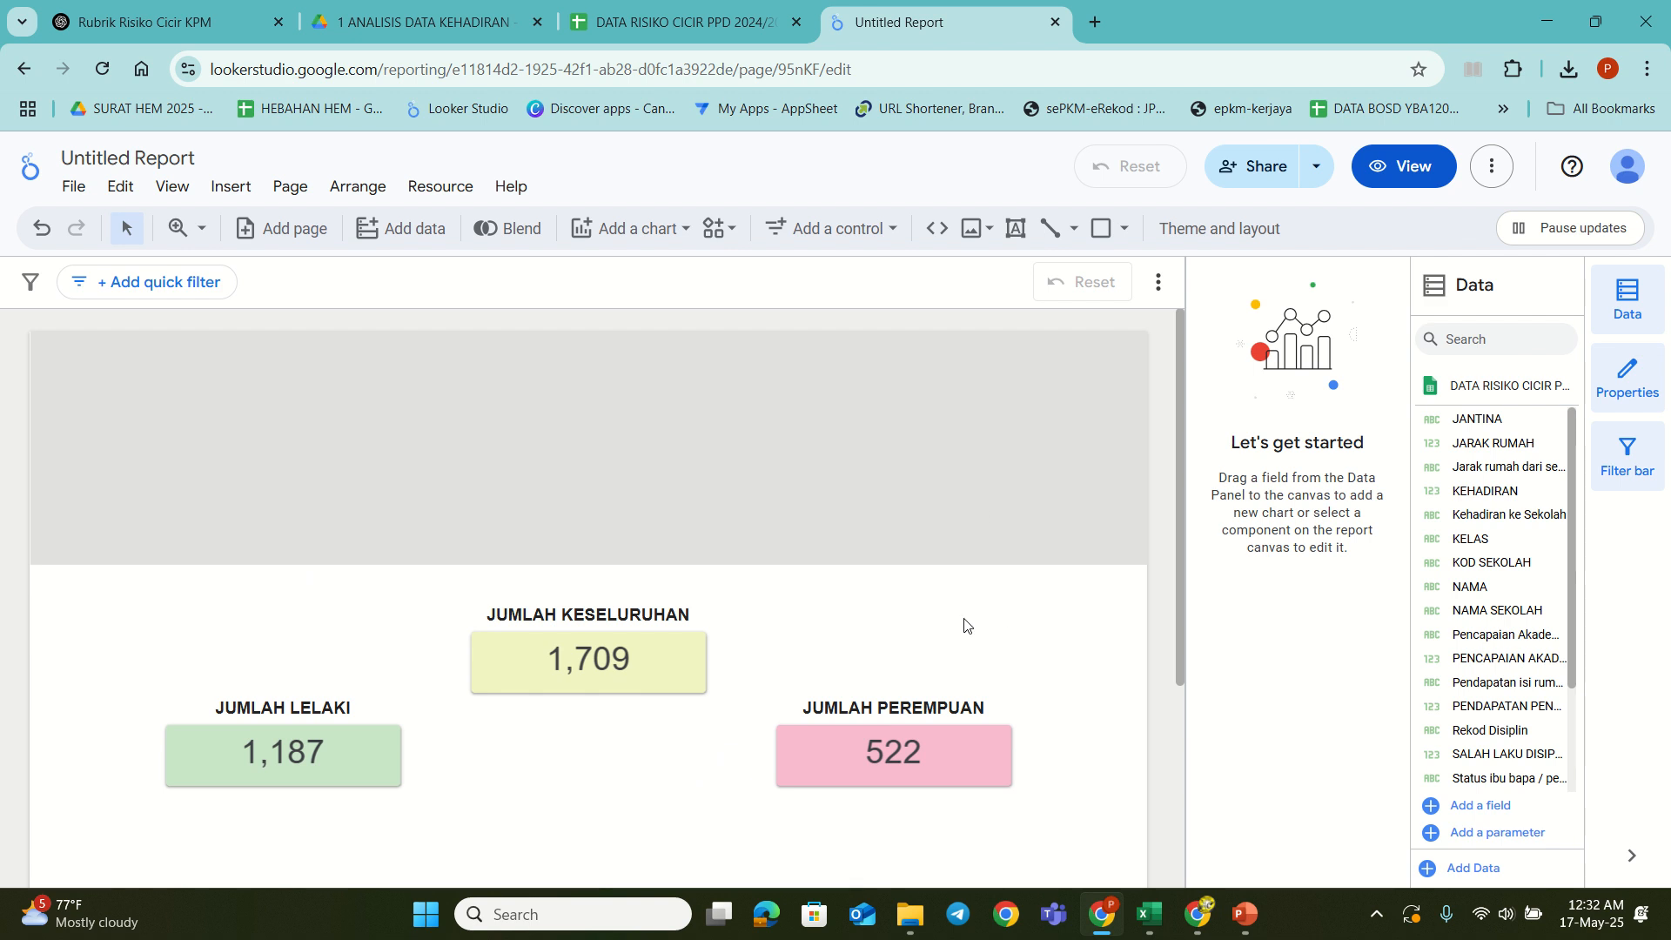
scroll(703, 703, down, 2)
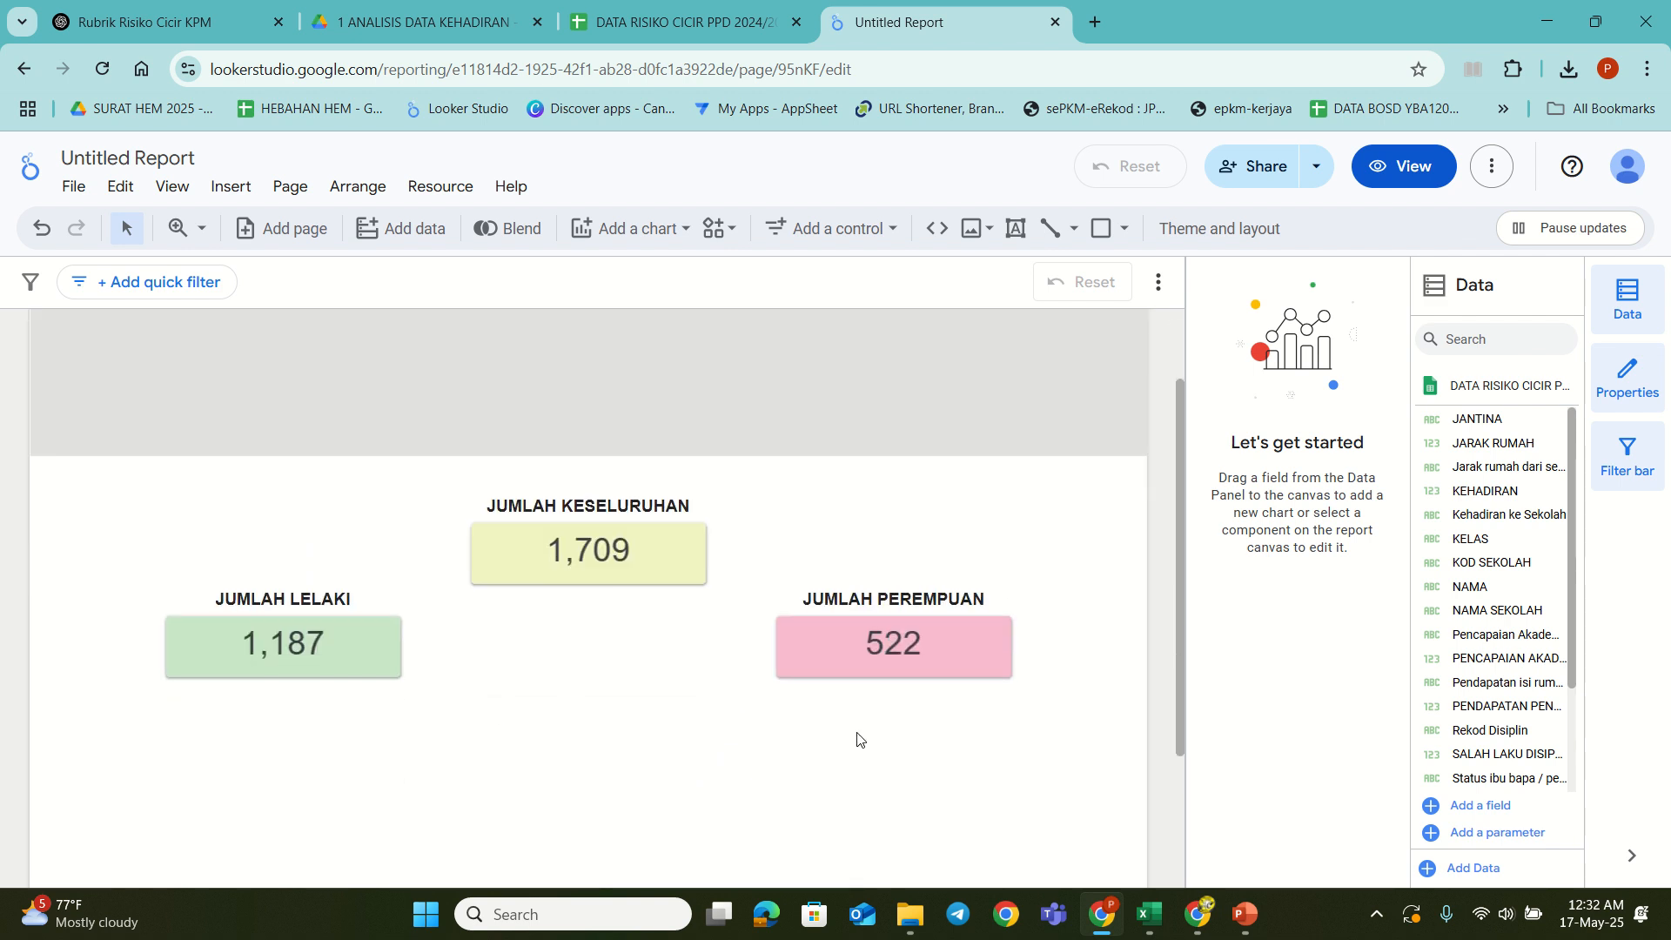
scroll(957, 792, down, 3)
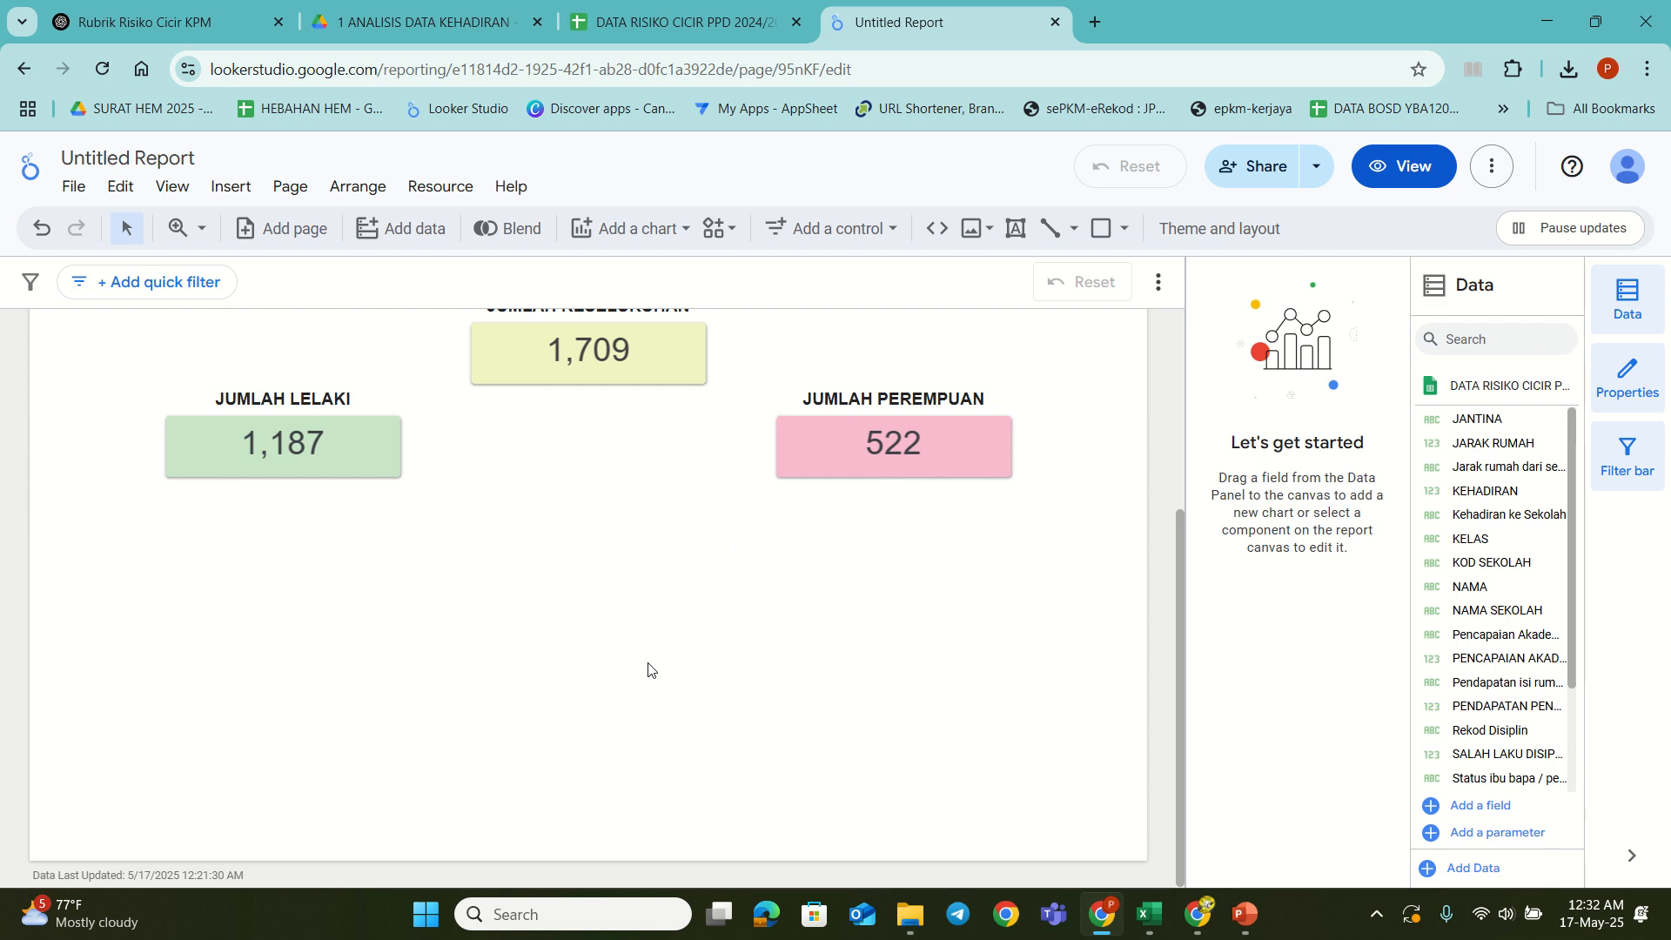
scroll(649, 670, up, 4)
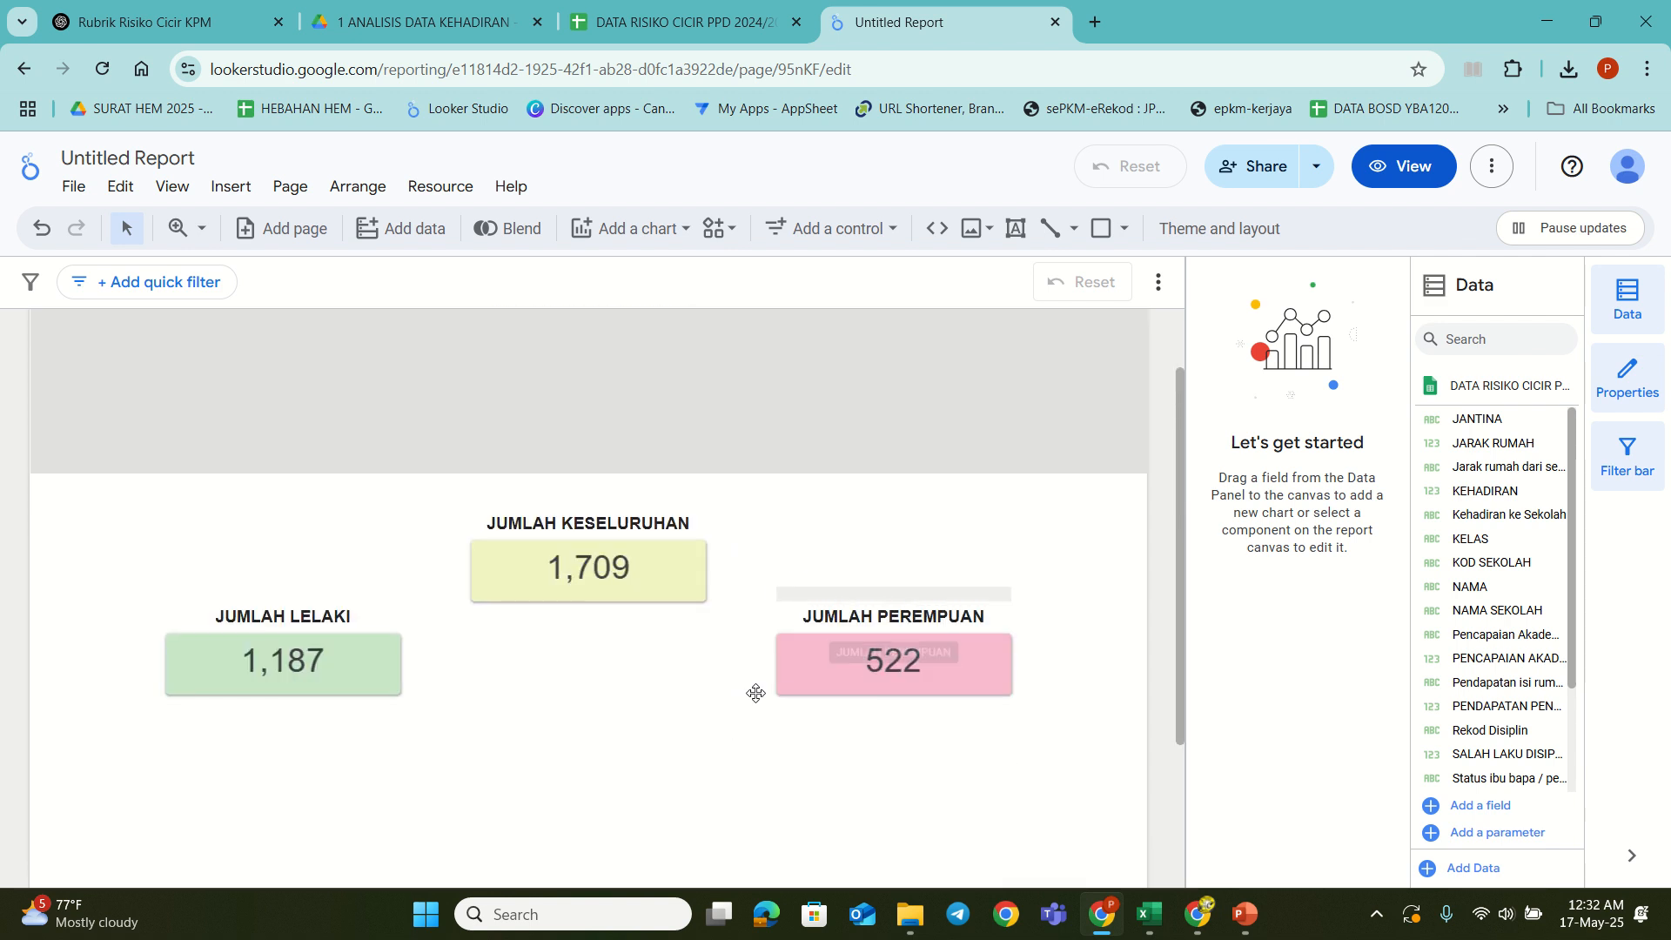